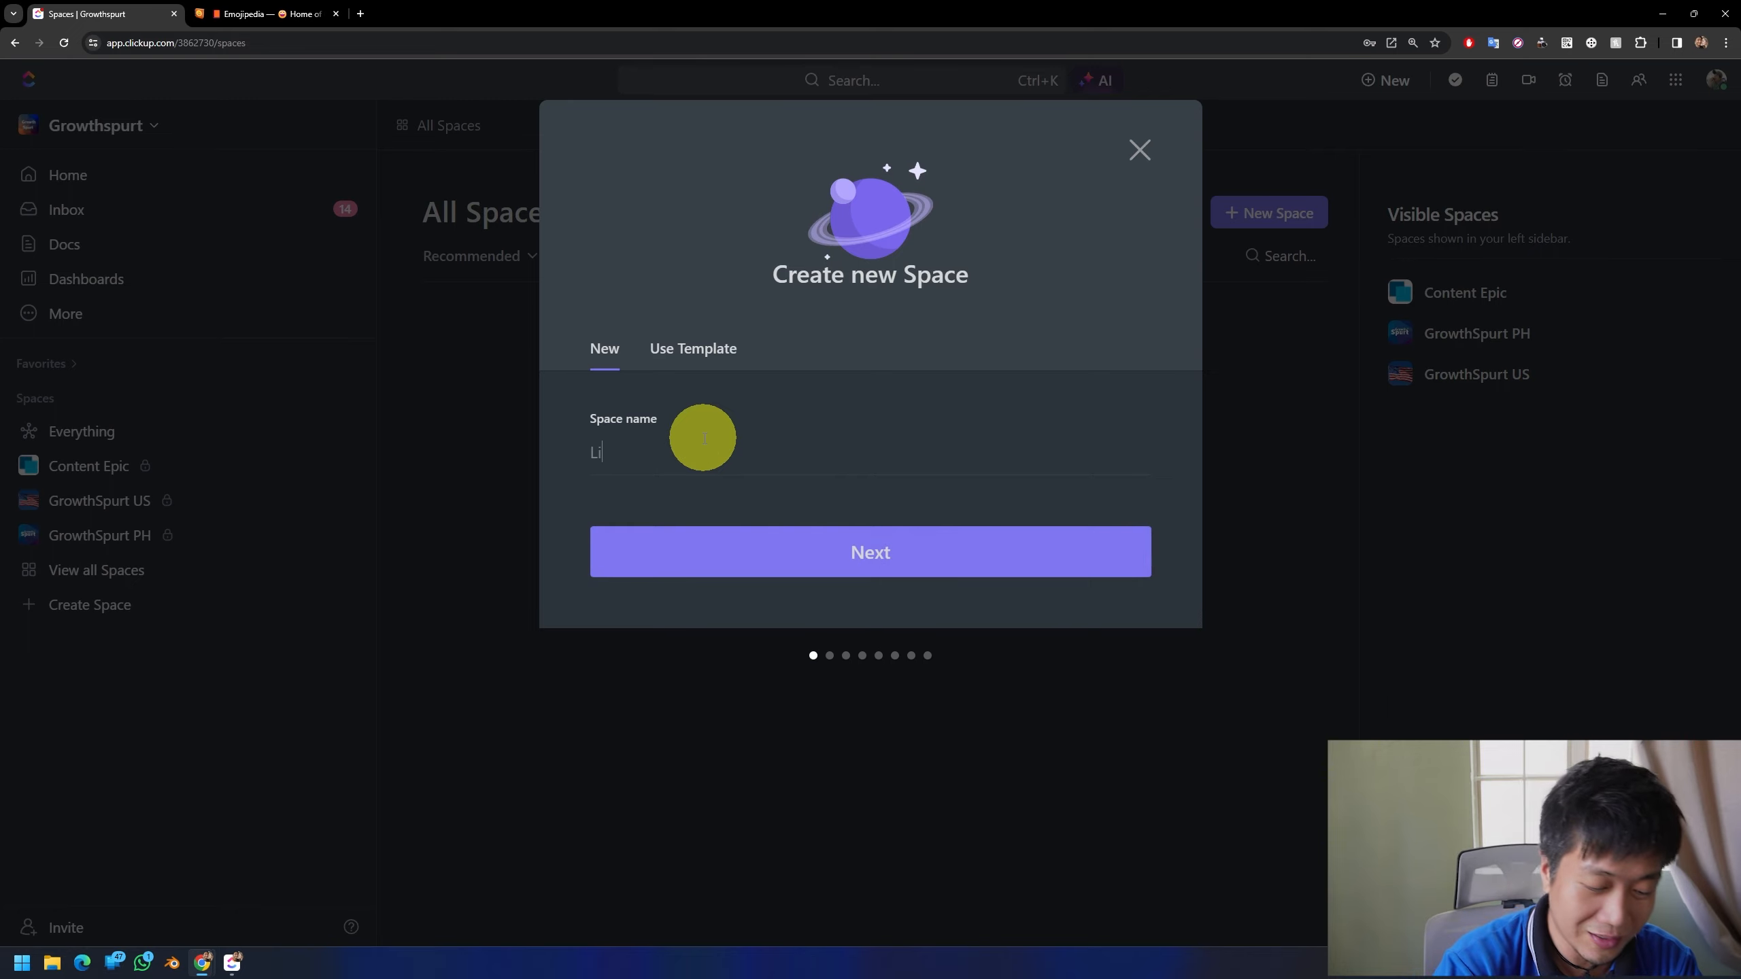
Step: Name the new Space "Little Timmy" and leave its description empty
{"action": "type", "text": "ttle Timmy"}
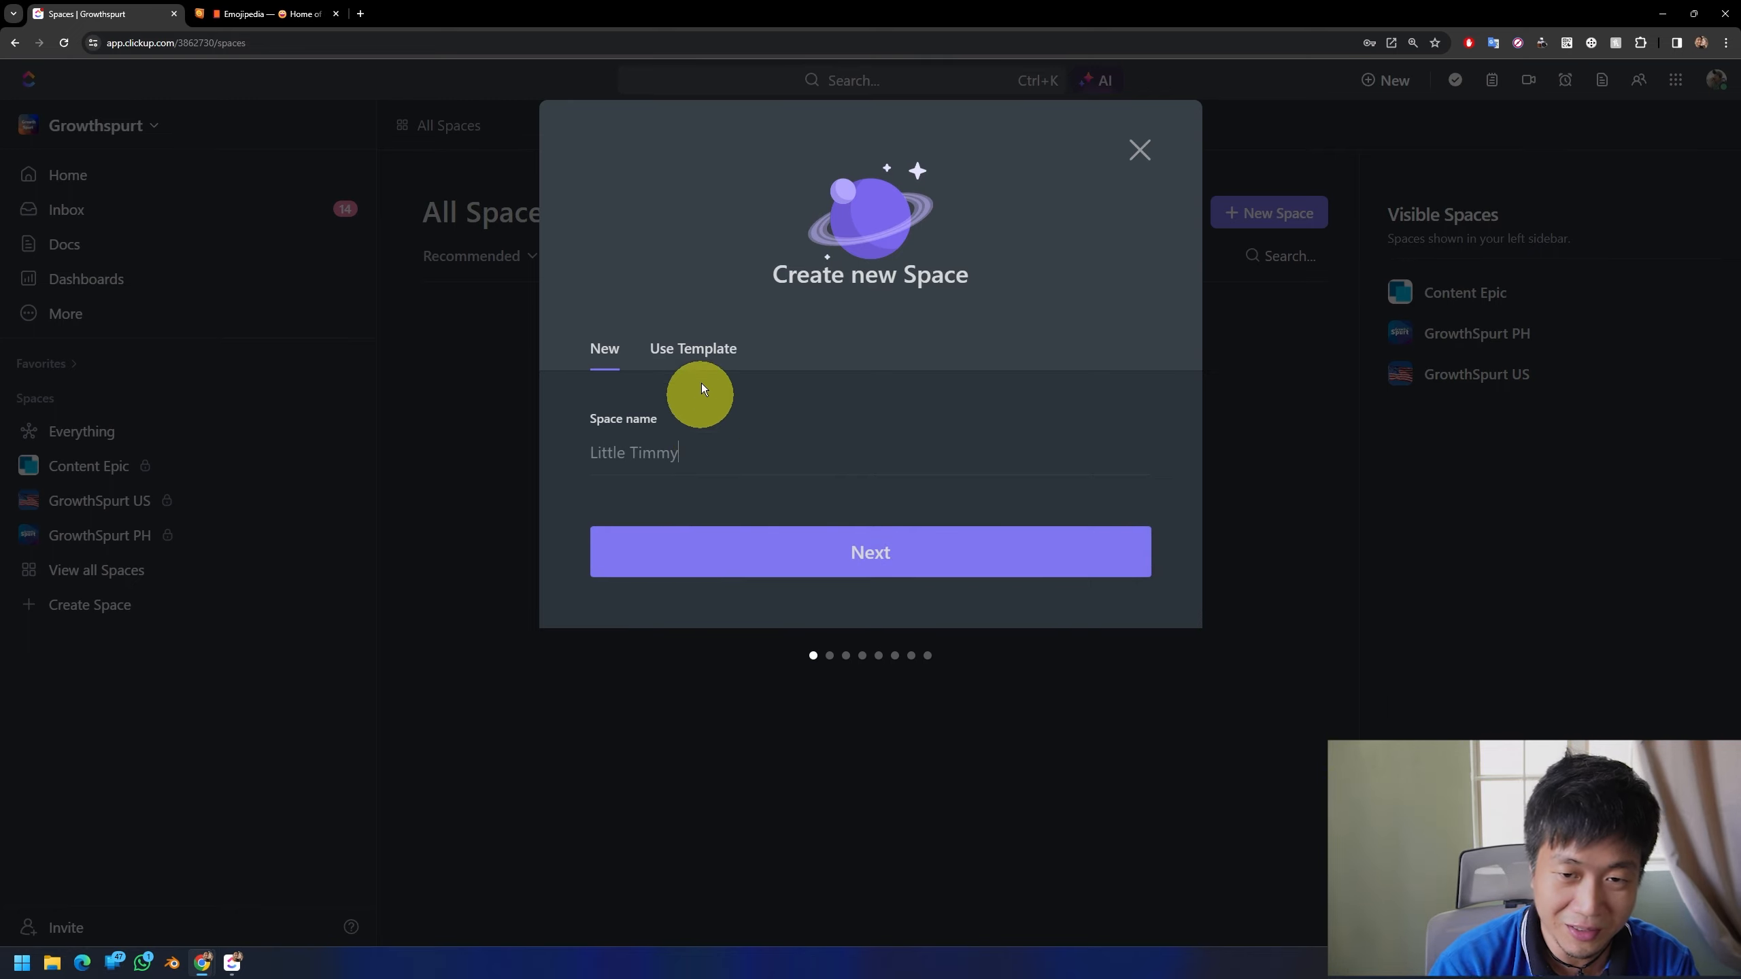
{"action": "left_click", "coordinate": [833, 539]}
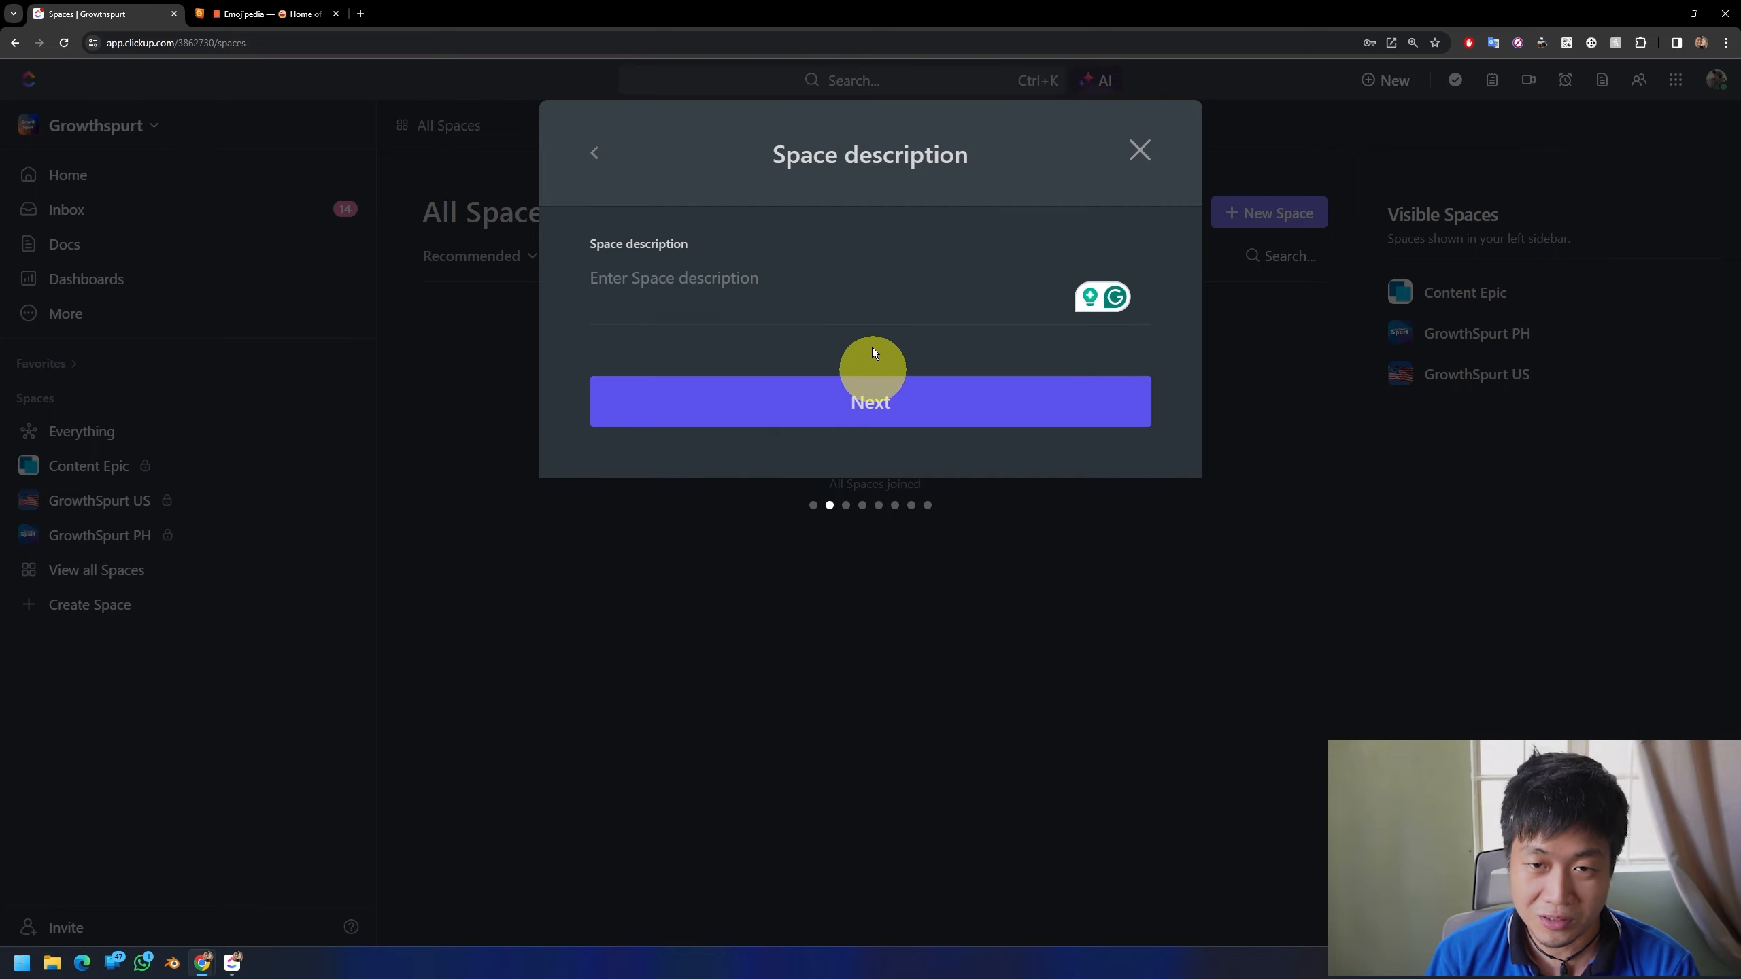
{"action": "left_click", "coordinate": [857, 405]}
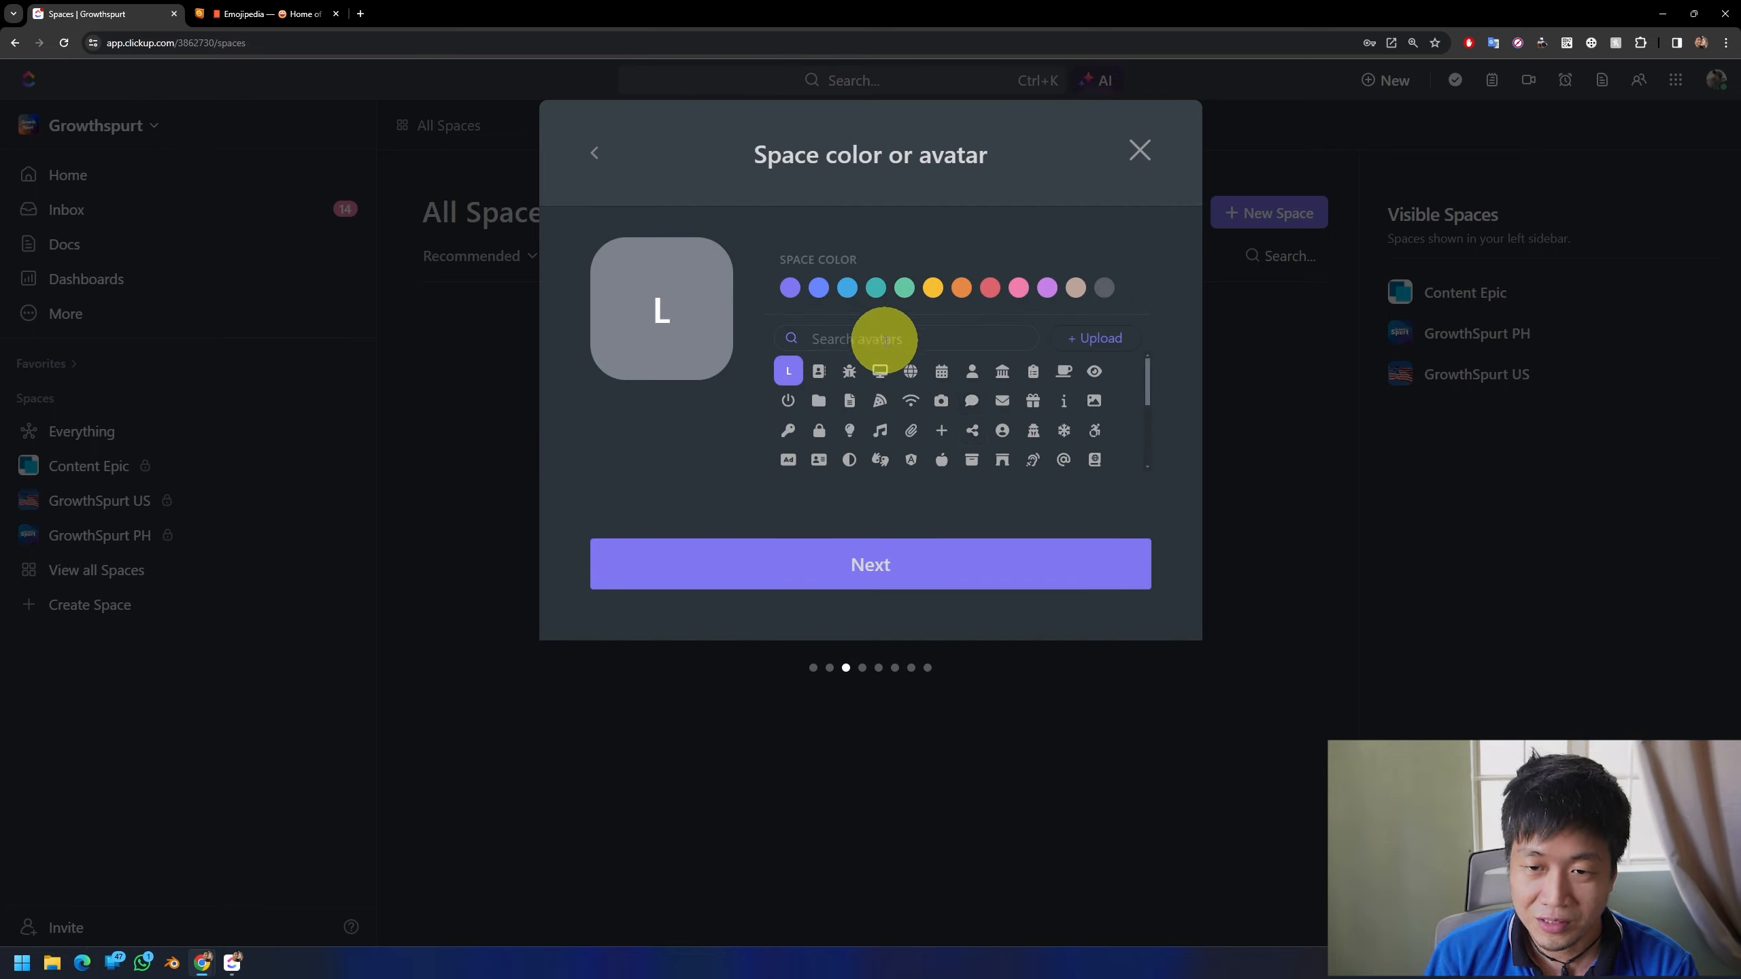
Step: Give the Space the blue colour and the child-figure avatar, and set its sharing to Private
{"action": "left_click", "coordinate": [819, 288]}
{"action": "scroll", "coordinate": [963, 371], "scroll_direction": "down", "scroll_amount": 5}
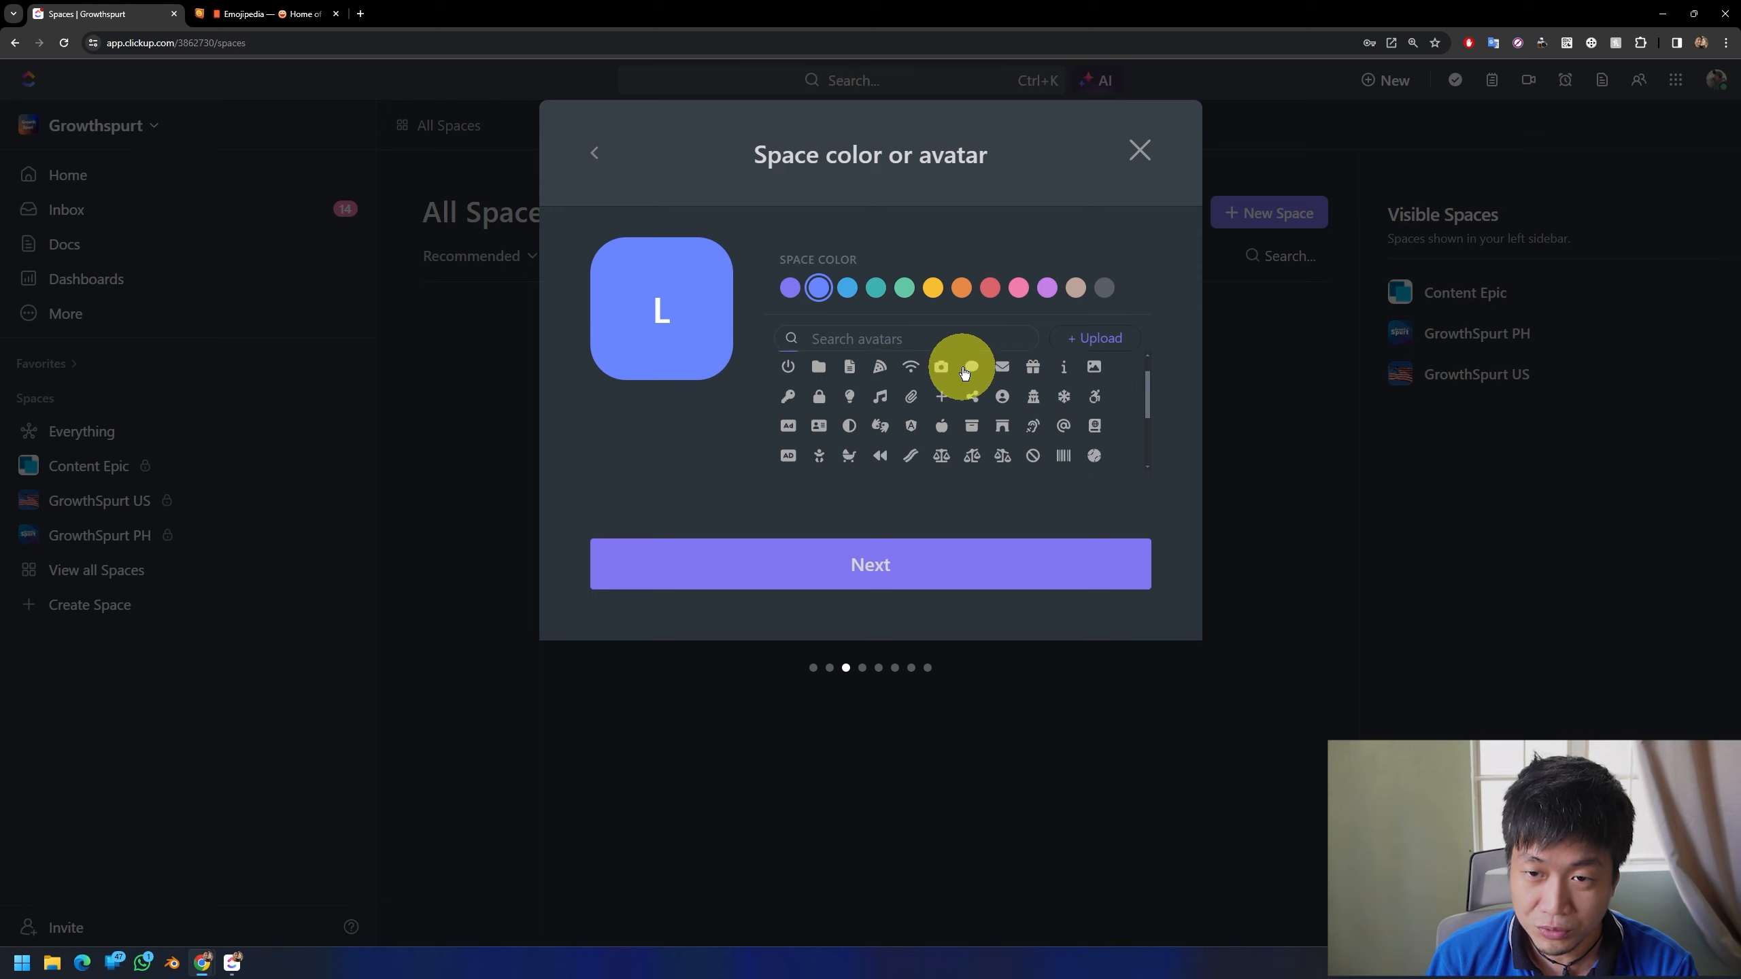
{"action": "scroll", "coordinate": [963, 370], "scroll_direction": "down", "scroll_amount": 5}
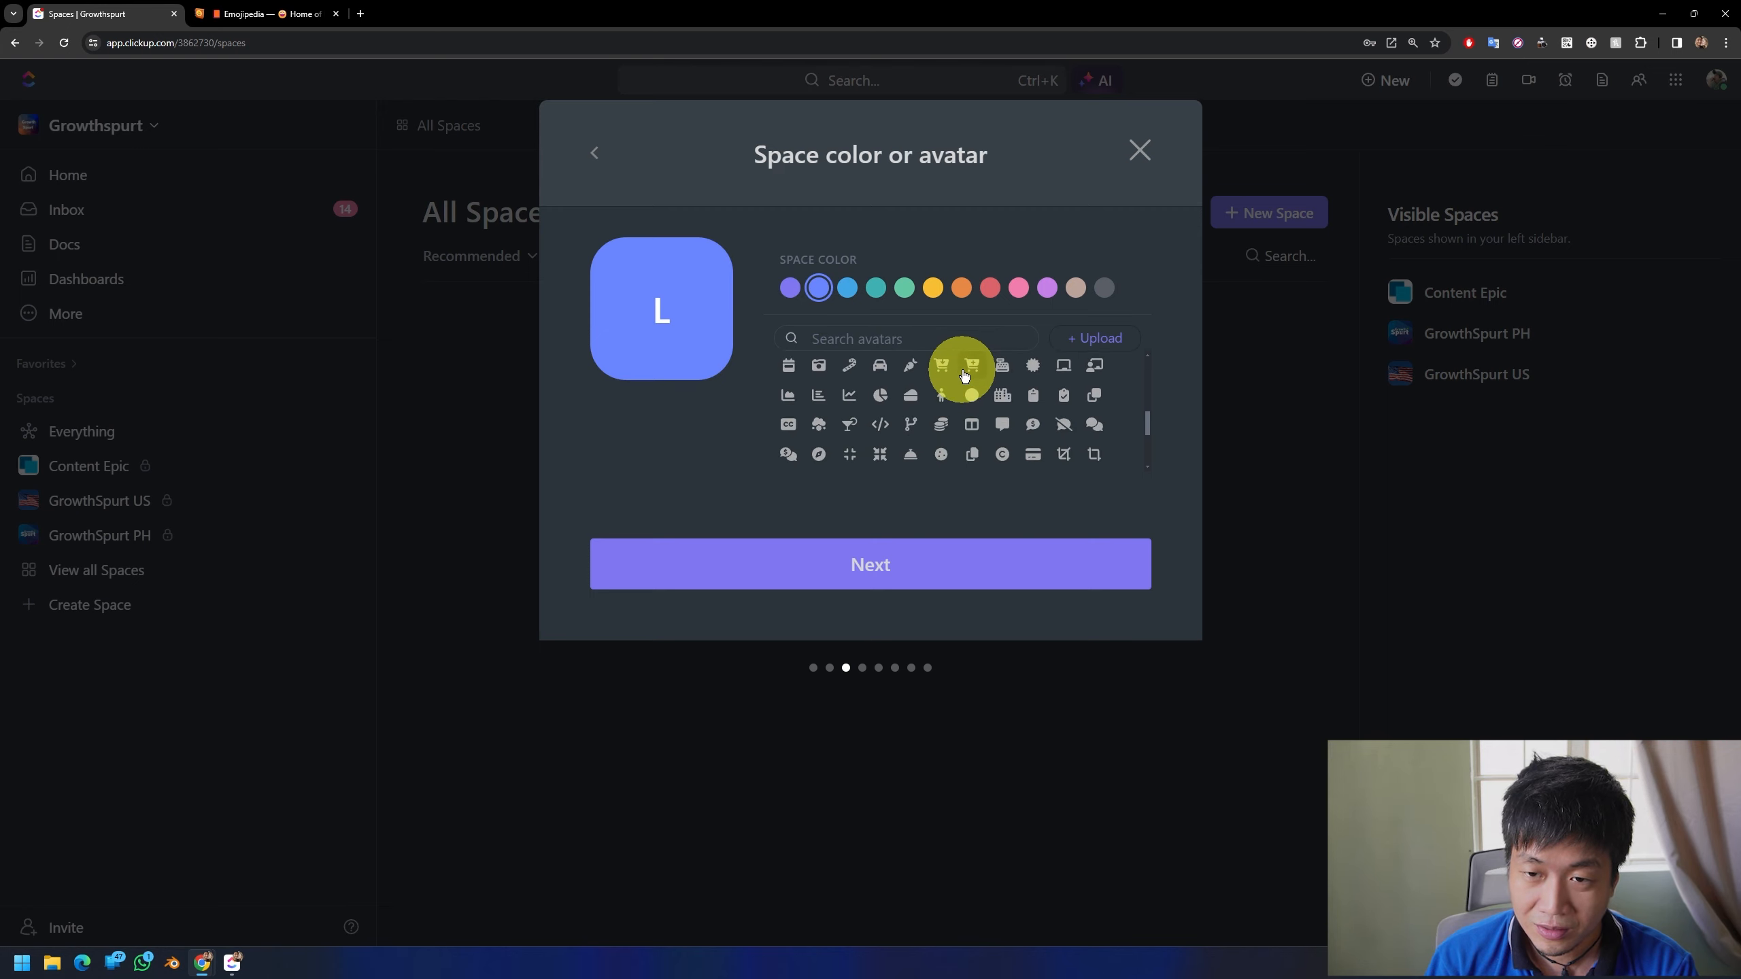
{"action": "left_click", "coordinate": [941, 395]}
{"action": "left_click", "coordinate": [886, 578]}
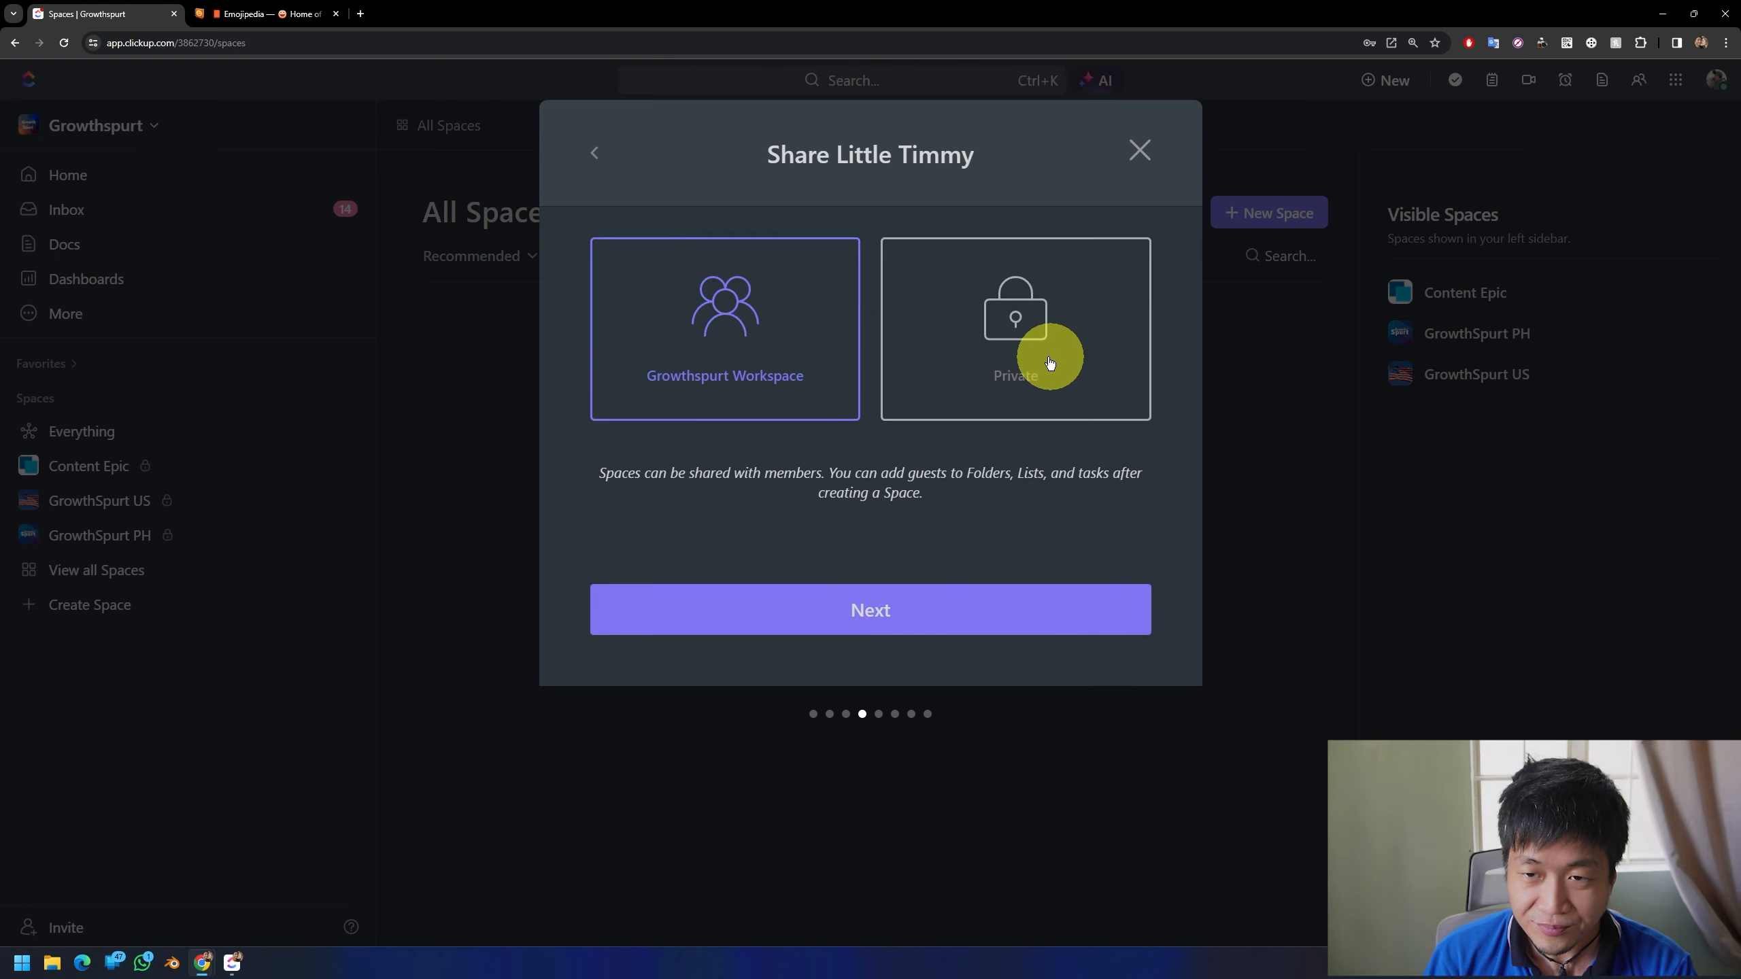
{"action": "left_click", "coordinate": [1048, 364]}
{"action": "left_click", "coordinate": [886, 610]}
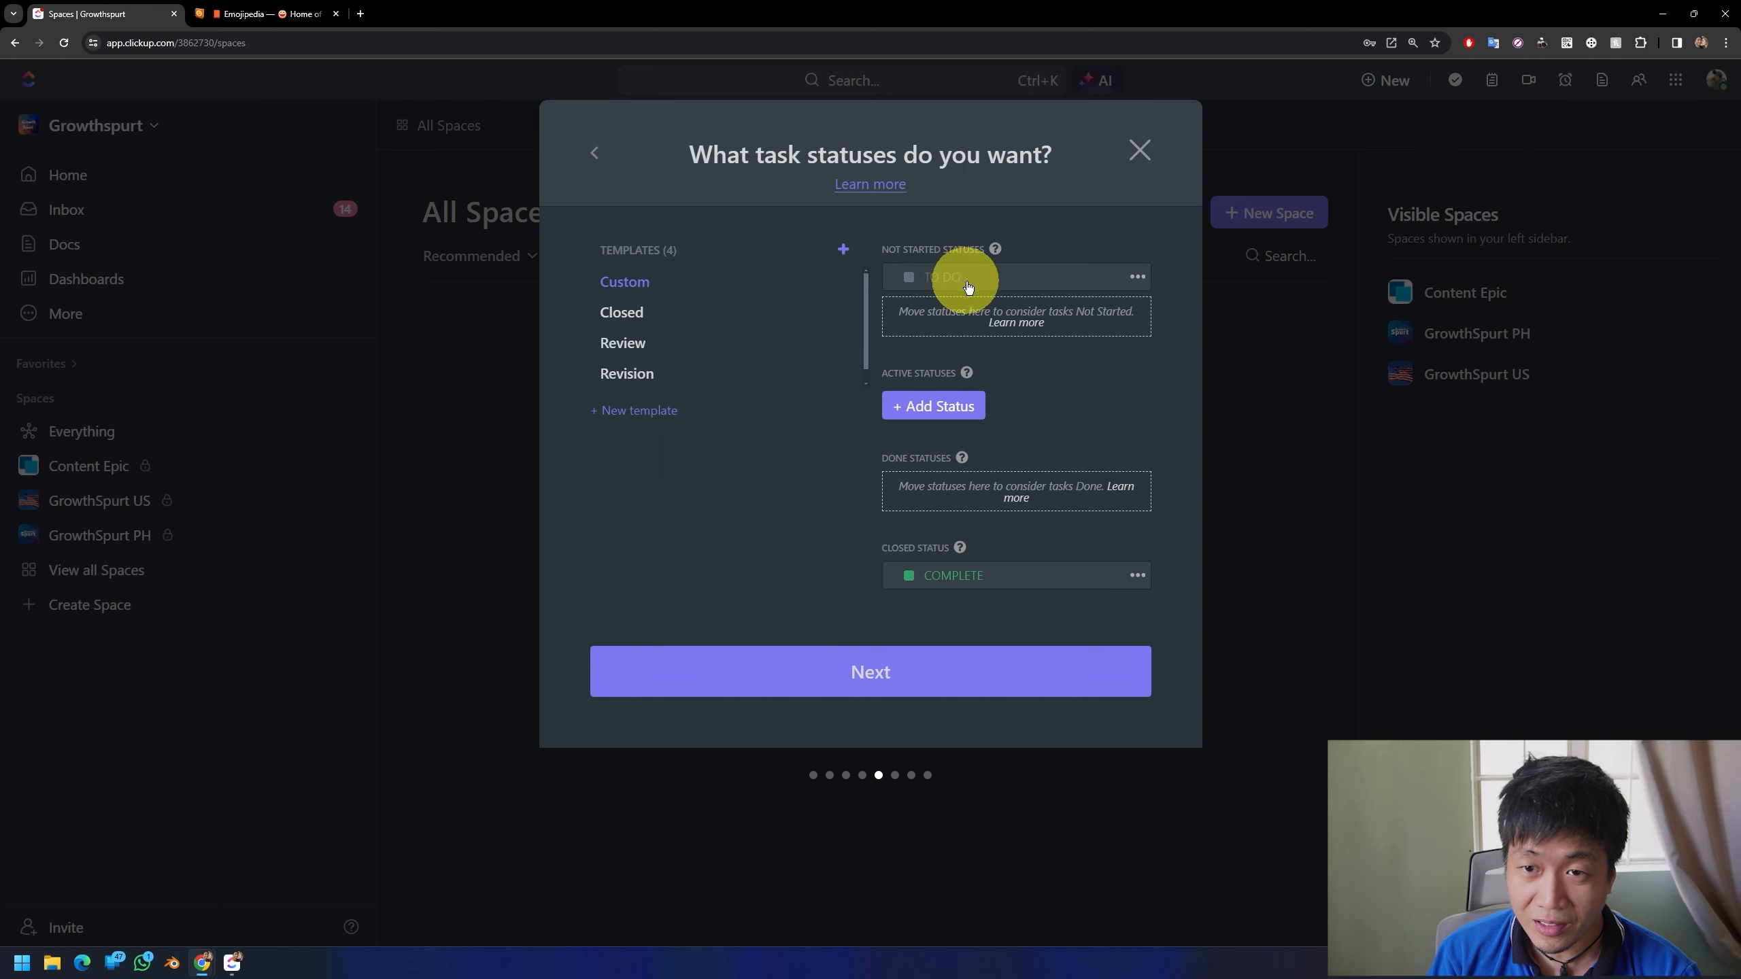
Step: Add a task status named CANCELLED, move it into the Done statuses and accept the statuses
{"action": "left_click", "coordinate": [974, 410]}
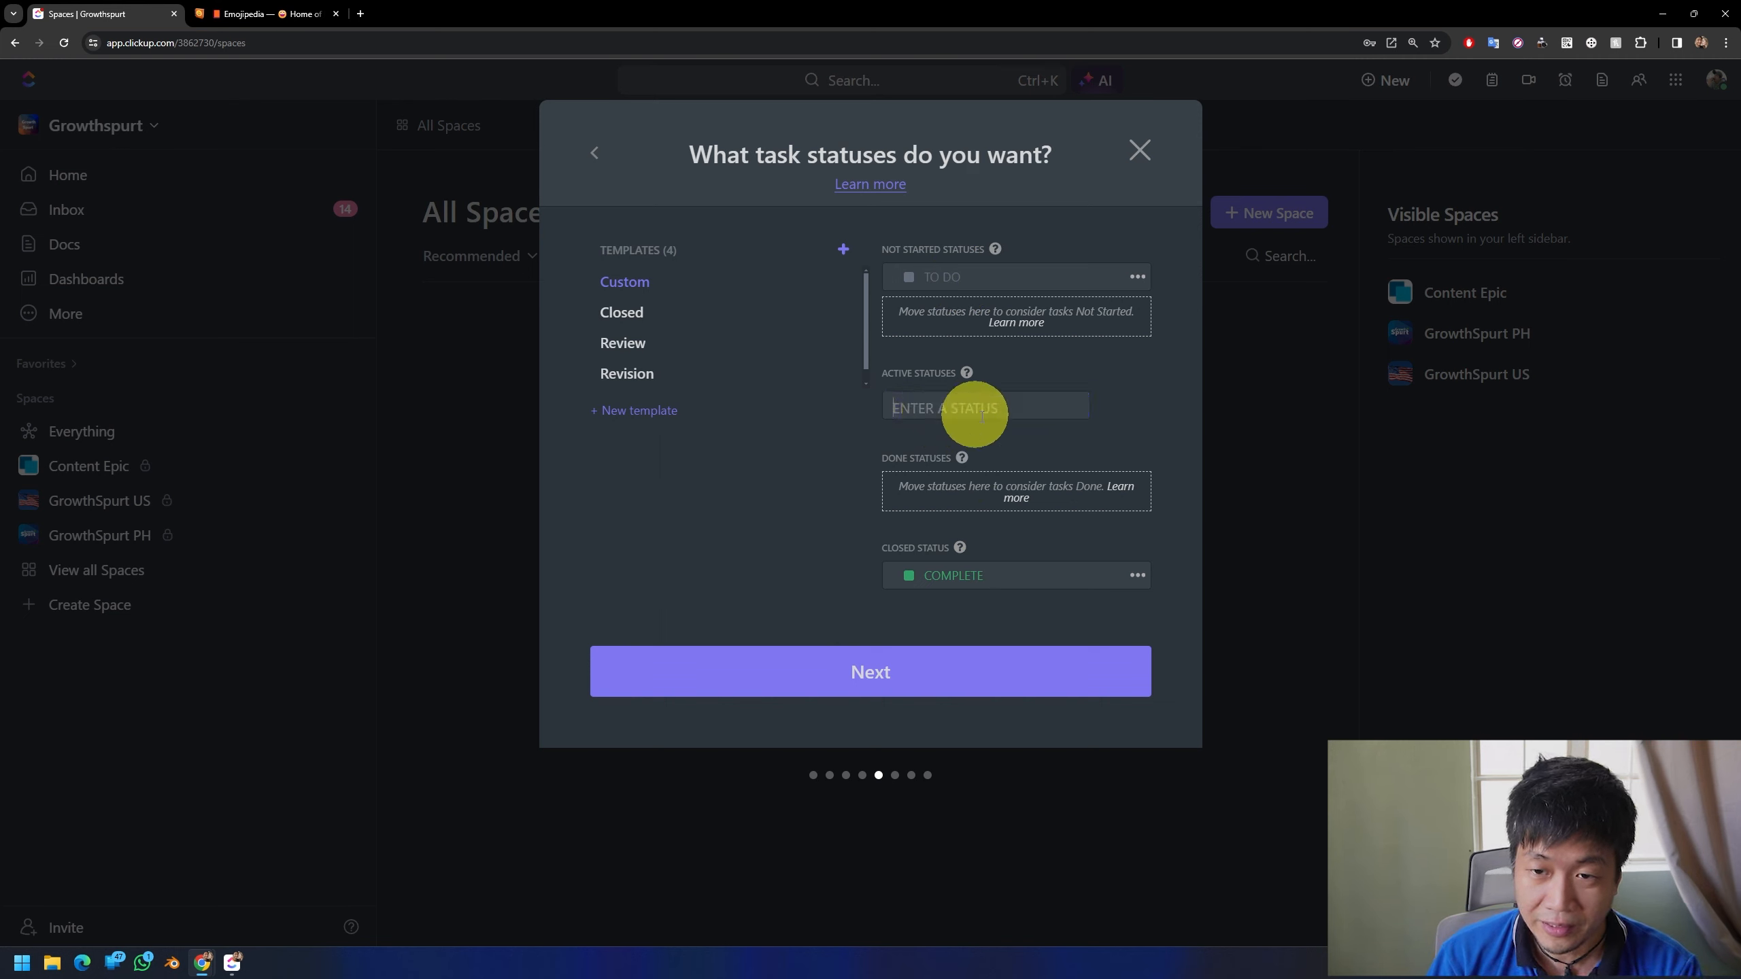
{"action": "type", "text": "CANN"}
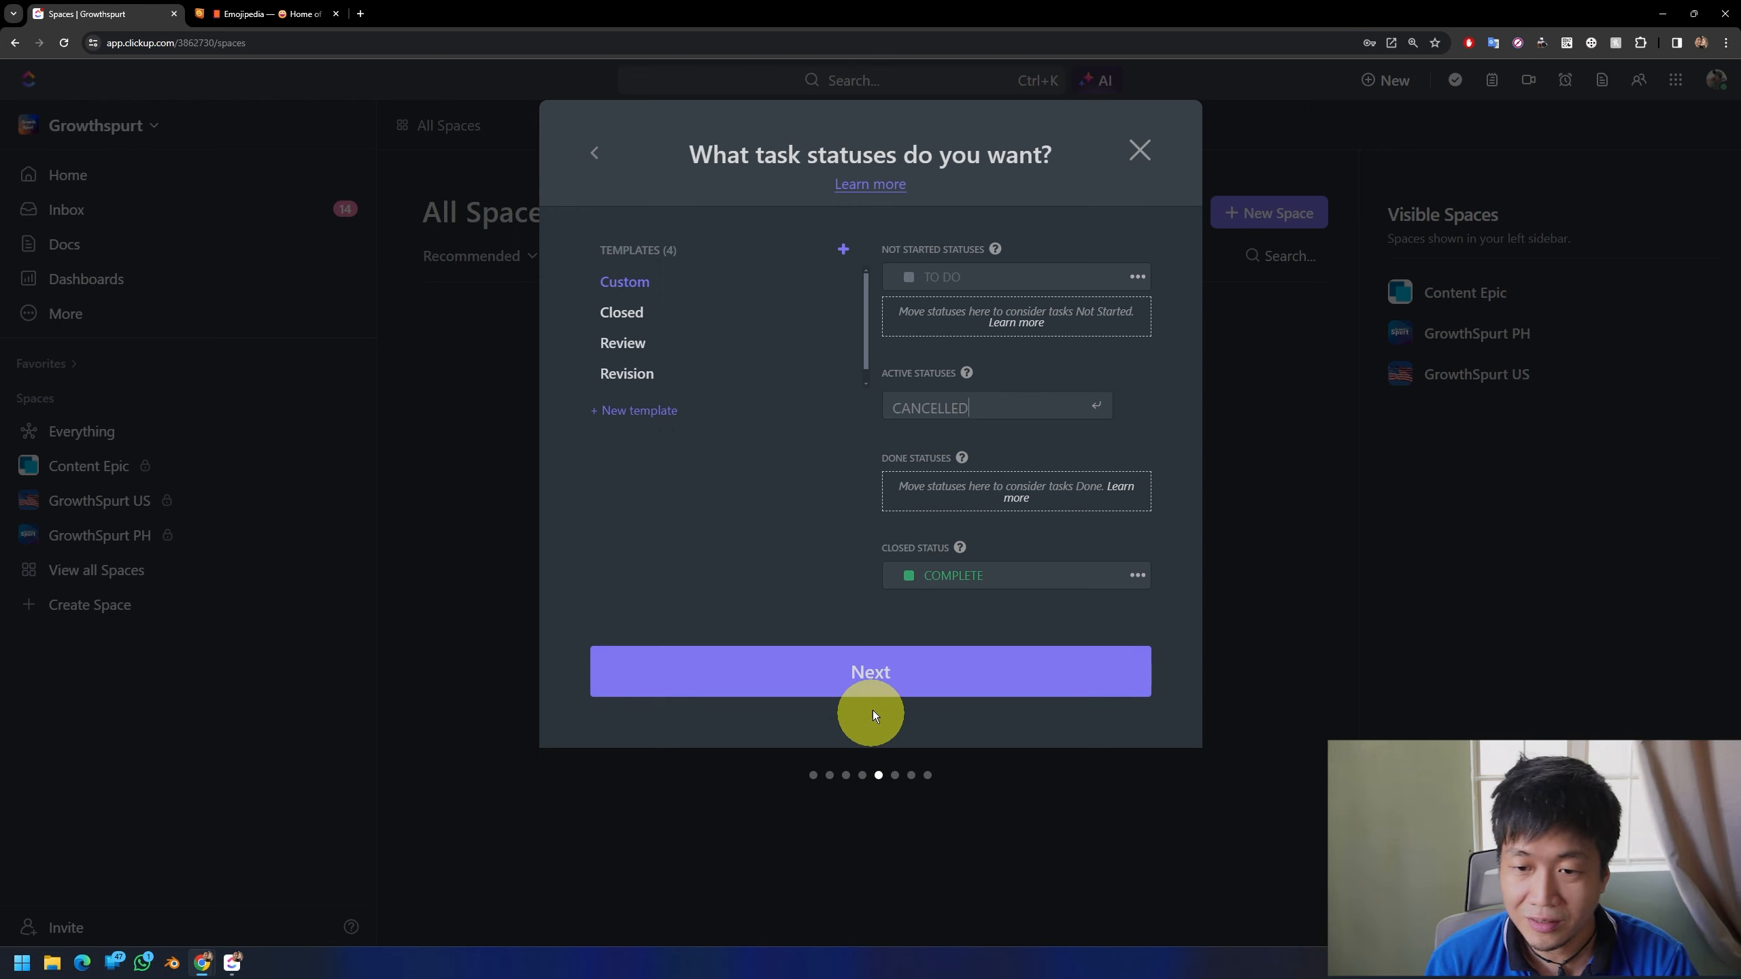
{"action": "left_click", "coordinate": [882, 674]}
{"action": "left_click", "coordinate": [926, 358]}
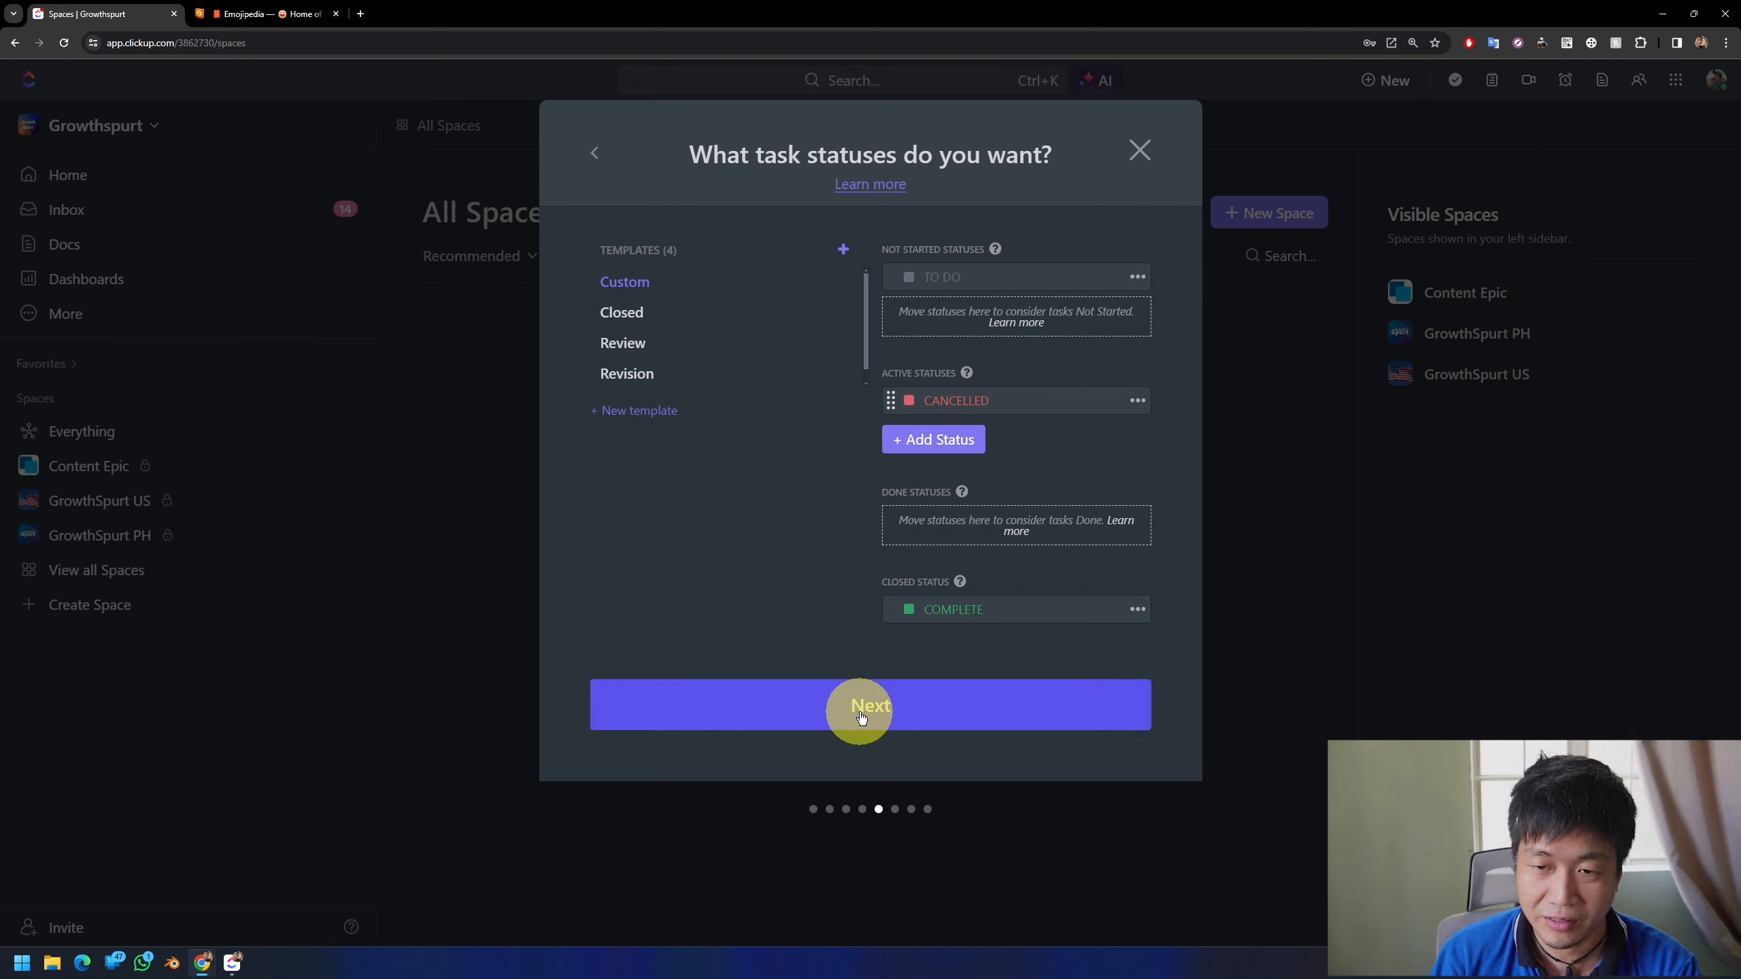
{"action": "left_click_drag", "start_coordinate": [891, 400], "coordinate": [903, 517]}
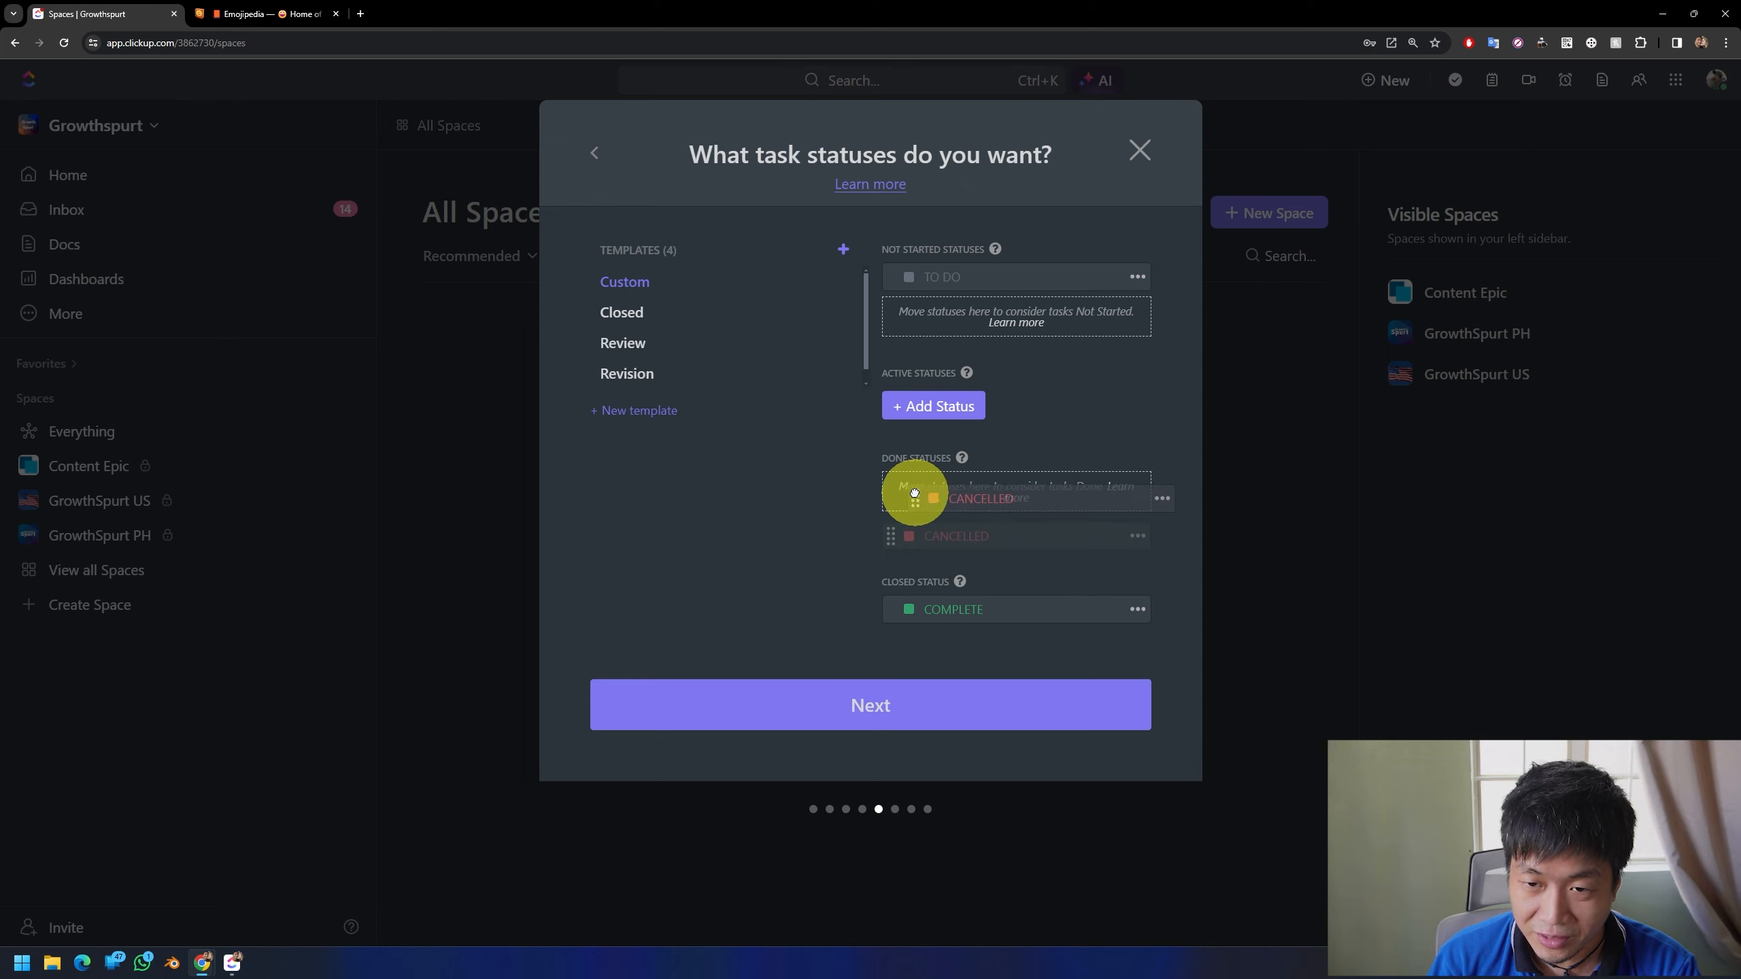
{"action": "left_click", "coordinate": [866, 653]}
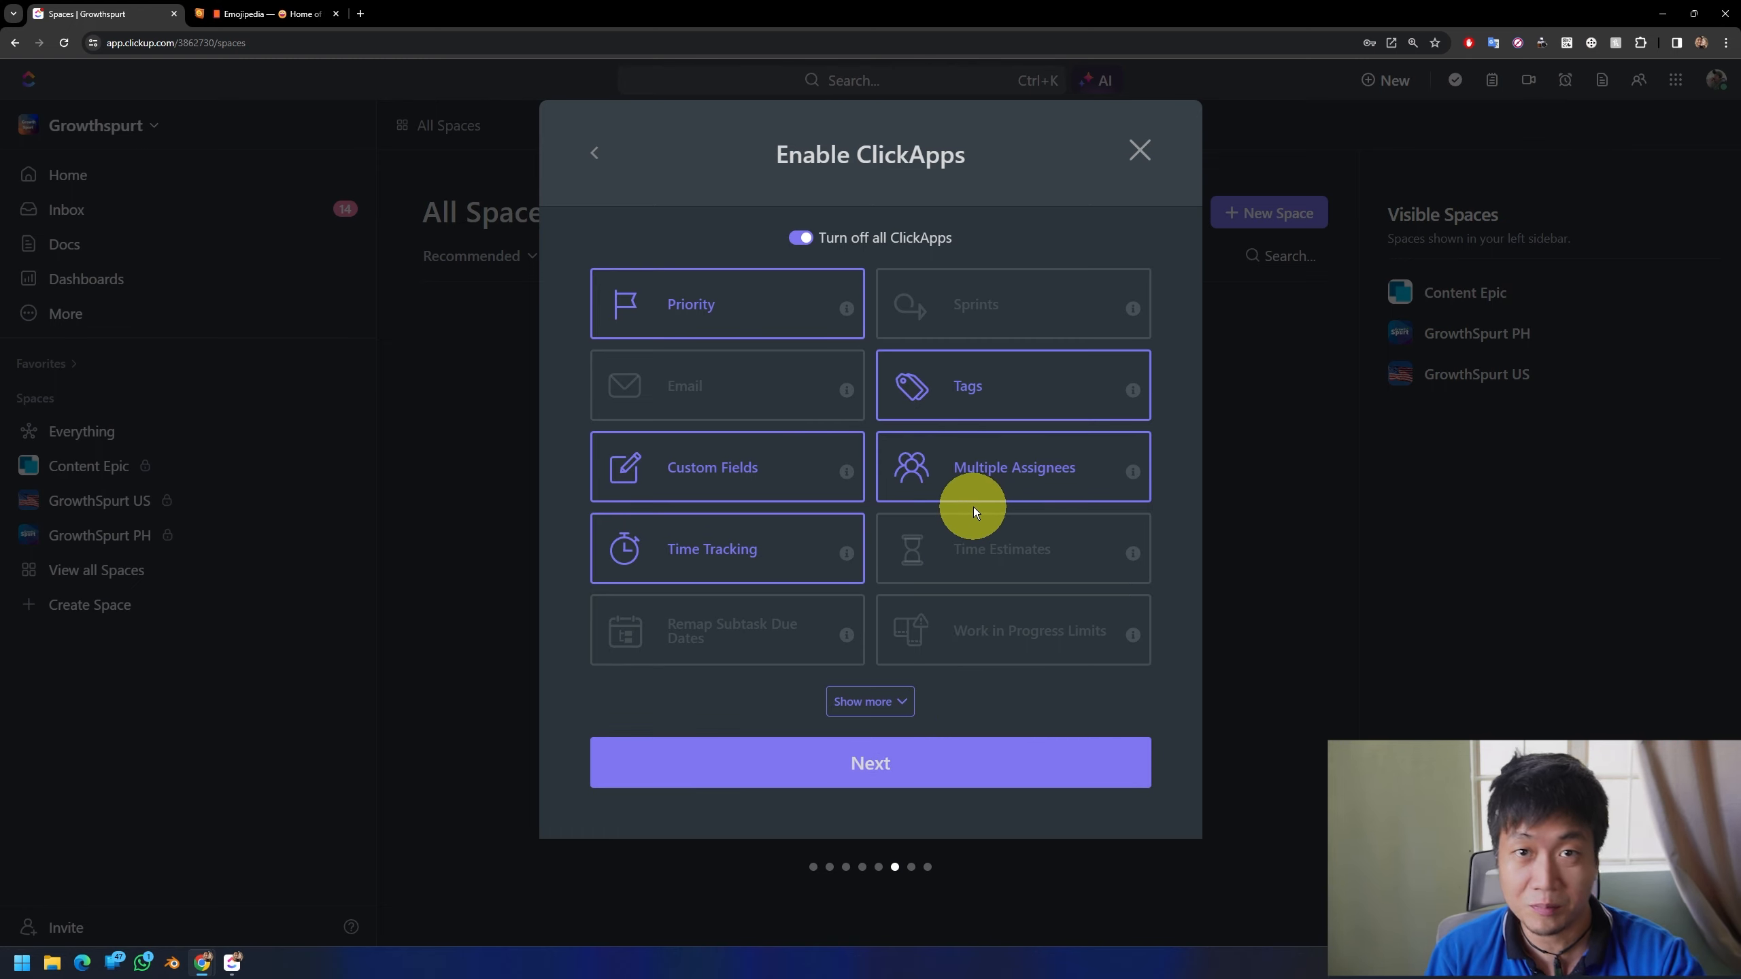
Step: Review the full list of ClickApps and continue with the default selection
{"action": "left_click", "coordinate": [891, 701]}
{"action": "scroll", "coordinate": [945, 629], "scroll_direction": "down", "scroll_amount": 3}
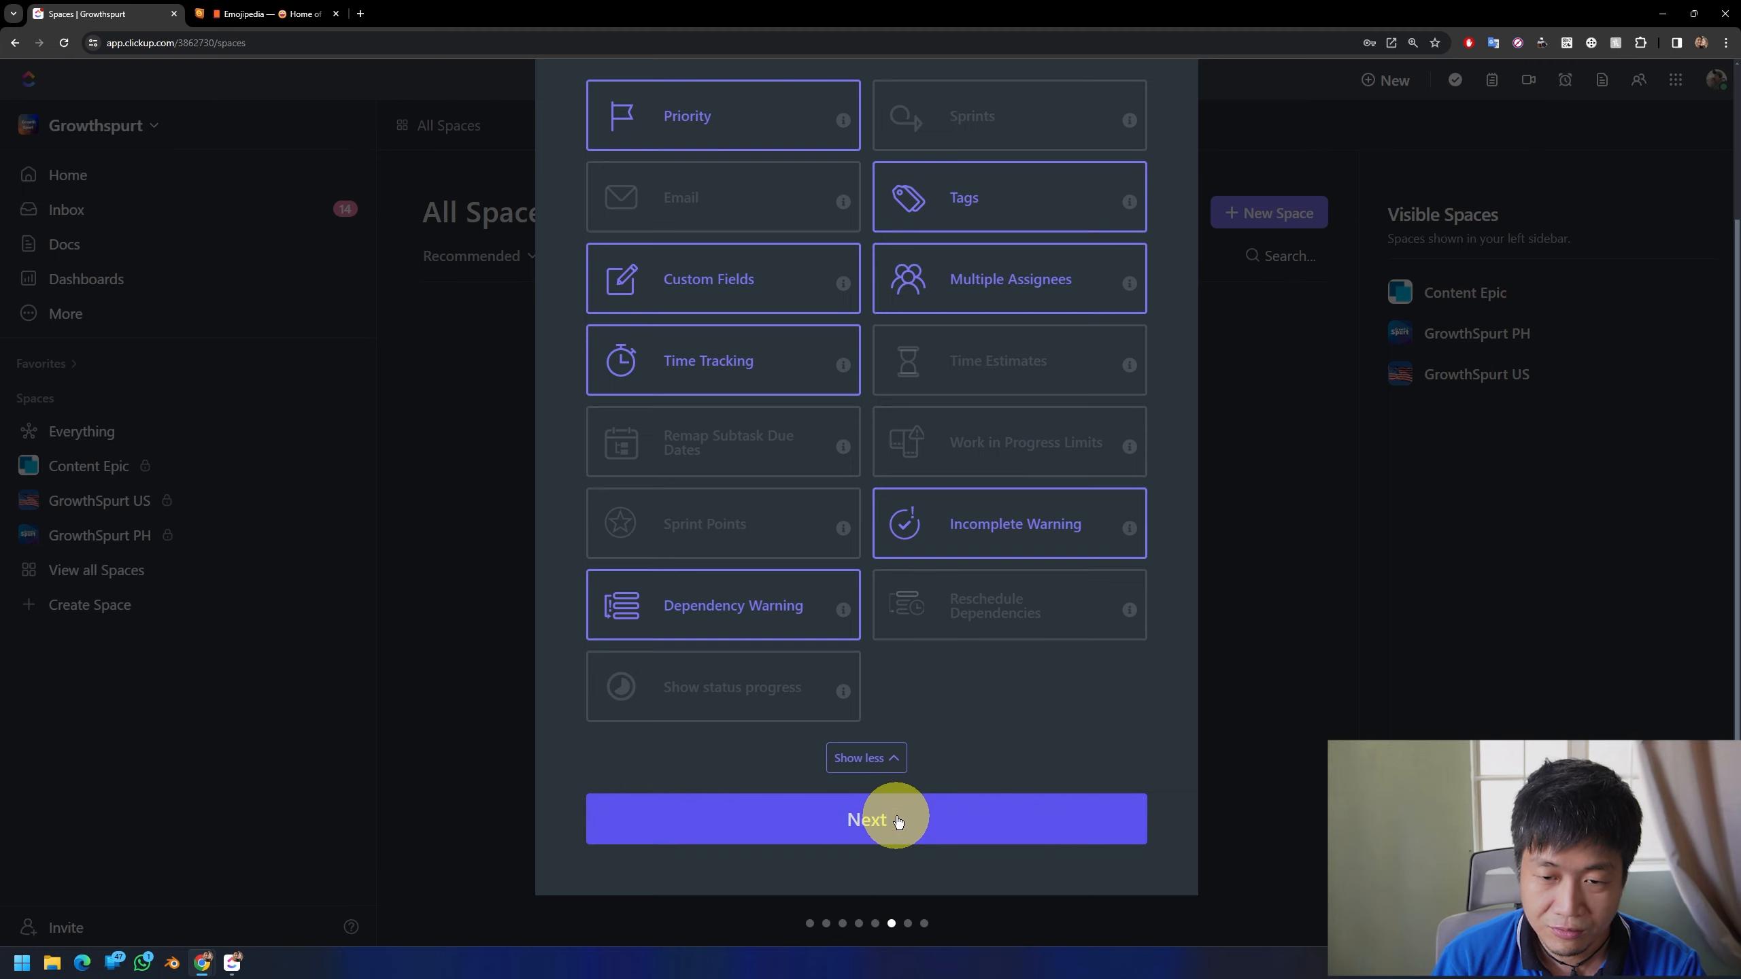
{"action": "left_click", "coordinate": [904, 813]}
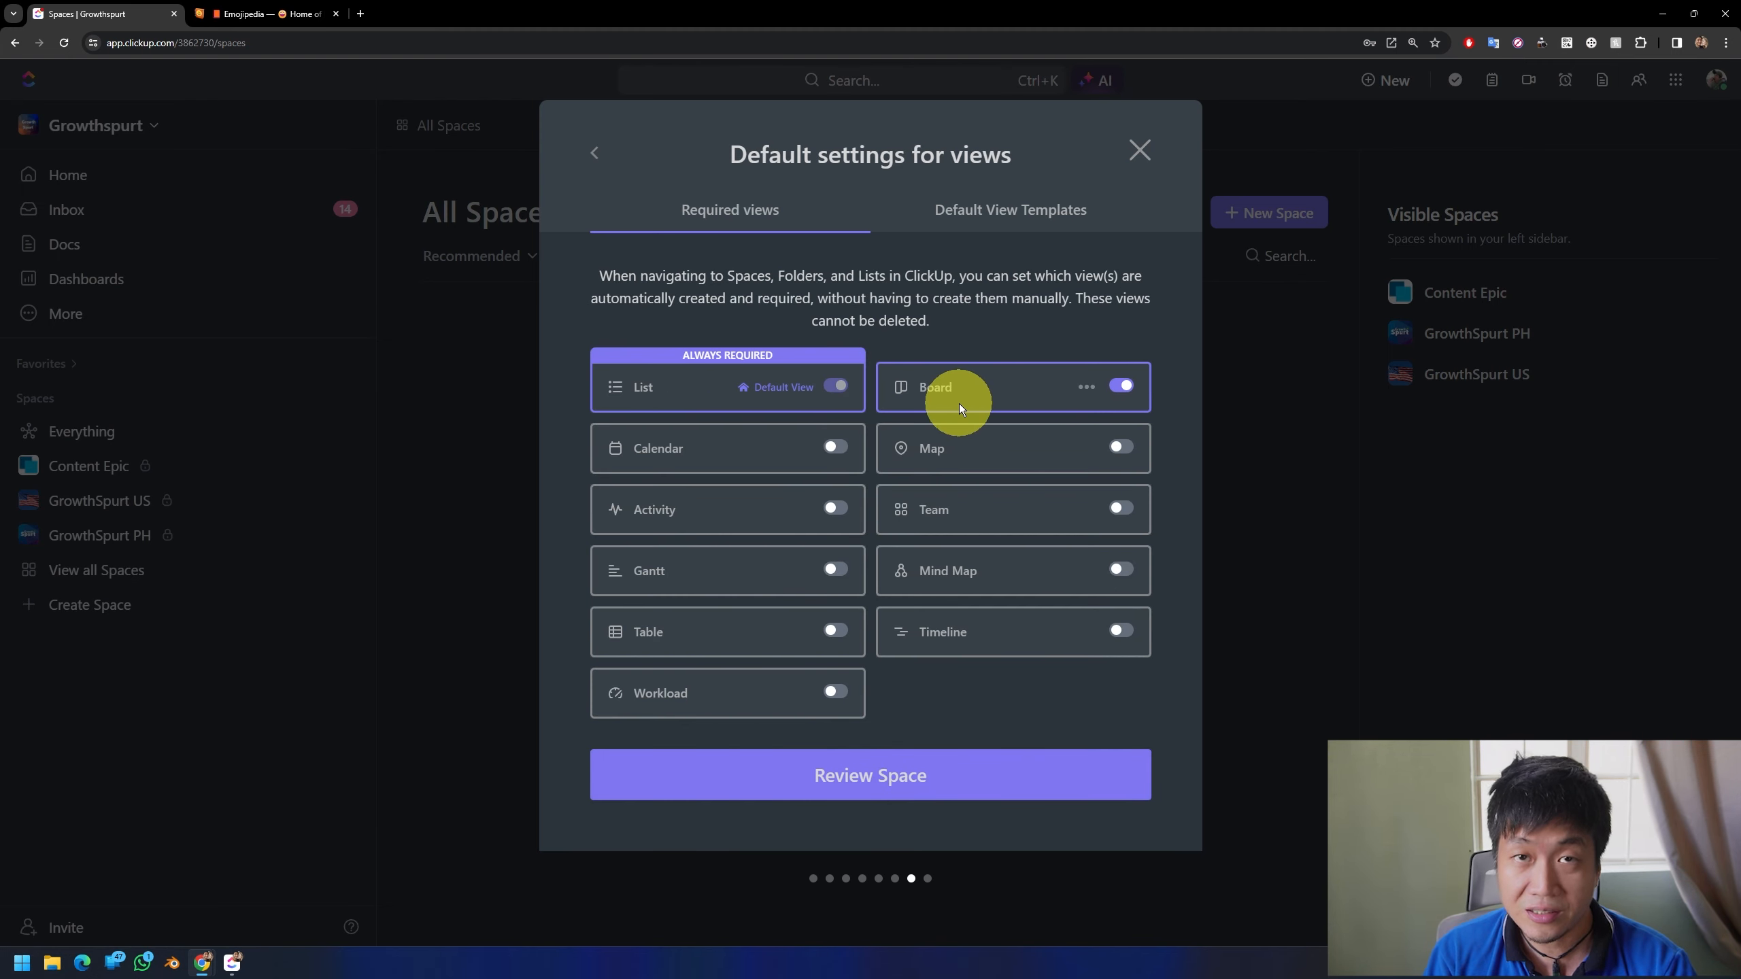
Step: Enable Calendar as a required view and create the Space
{"action": "left_click", "coordinate": [835, 447]}
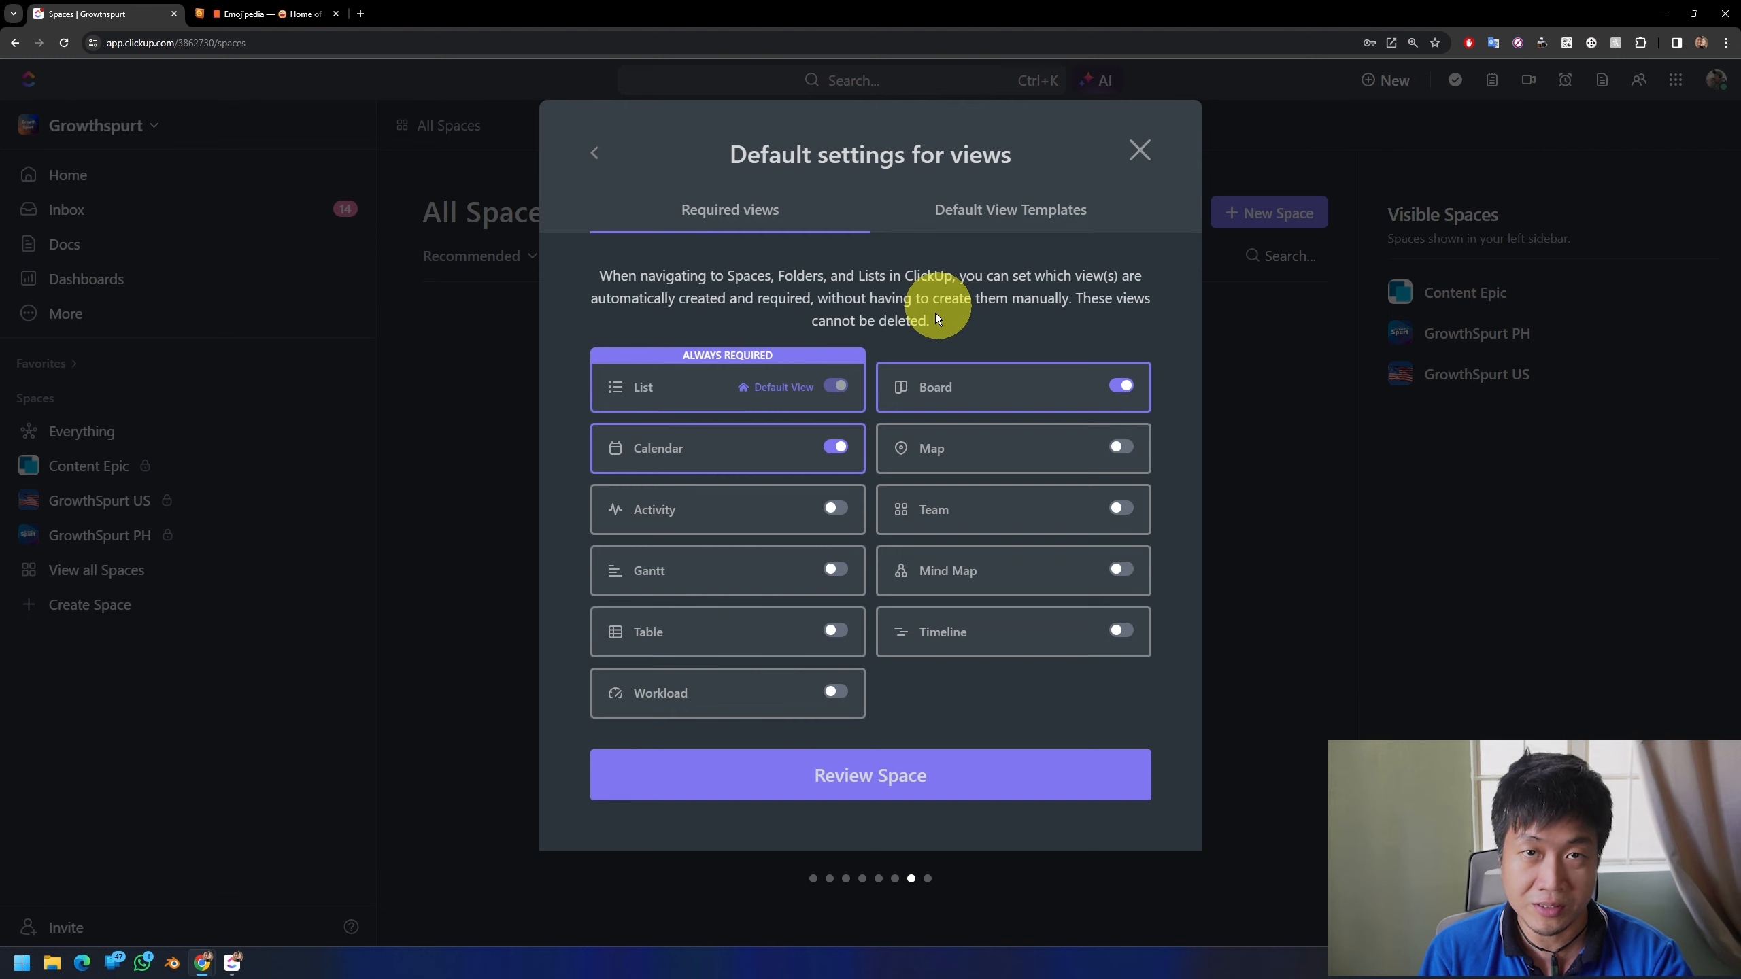
{"action": "left_click", "coordinate": [881, 774]}
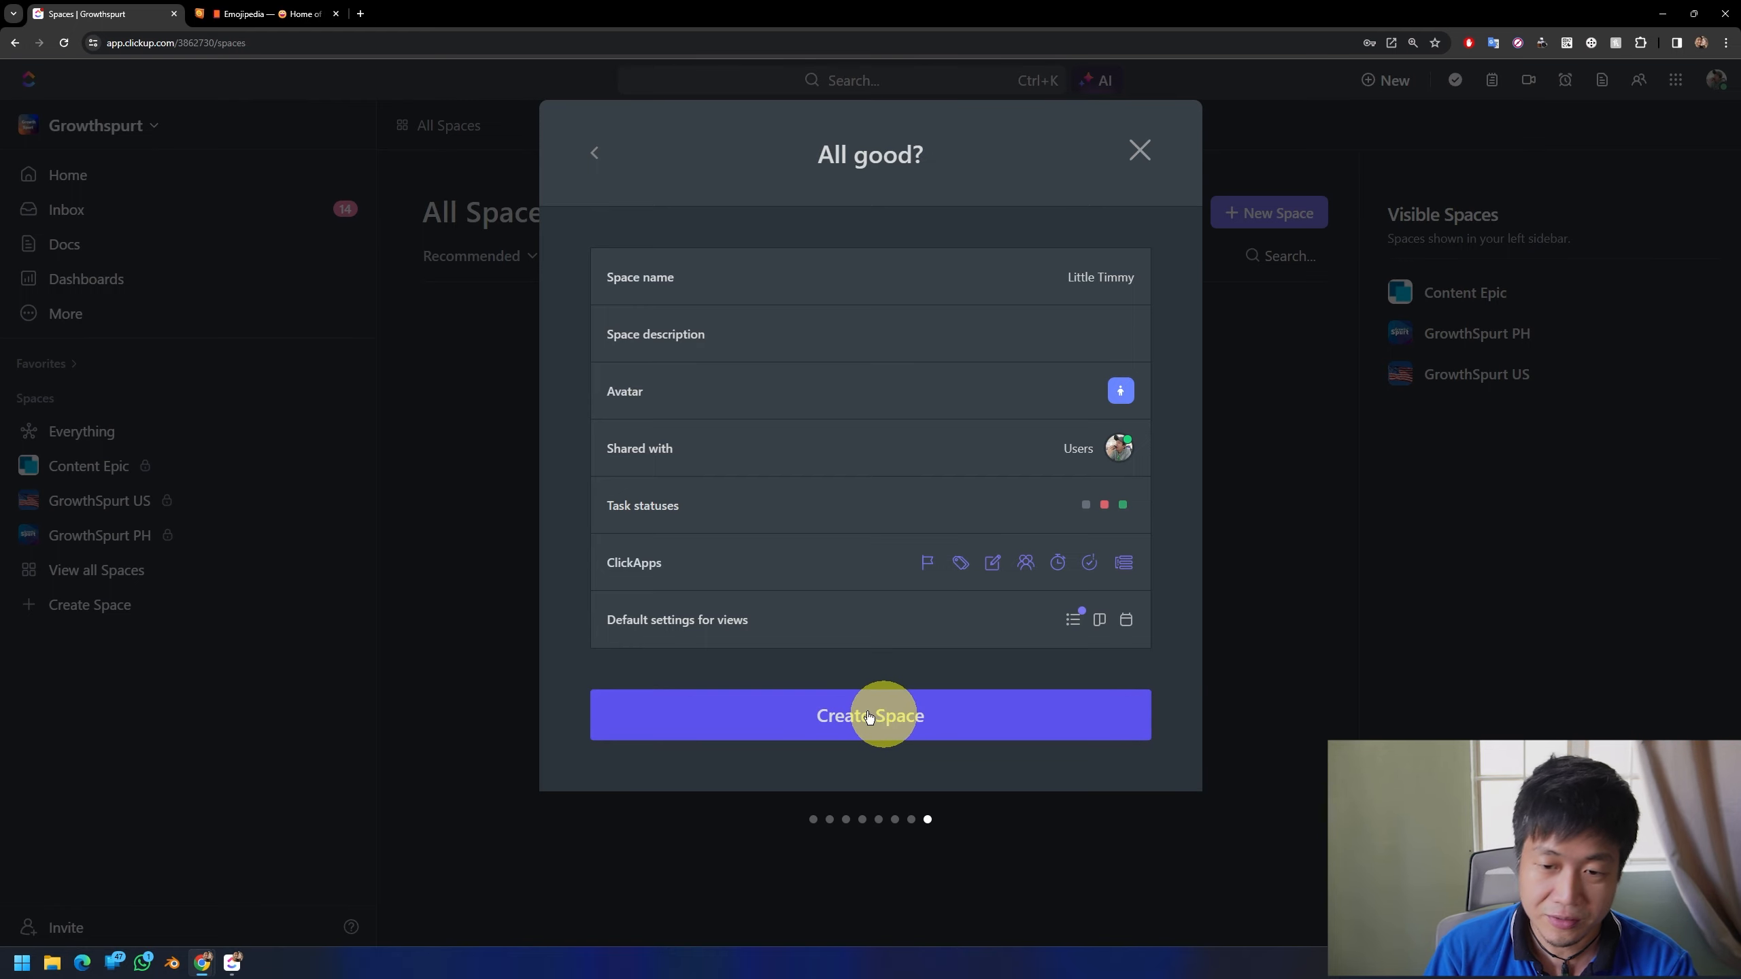
{"action": "left_click", "coordinate": [886, 716]}
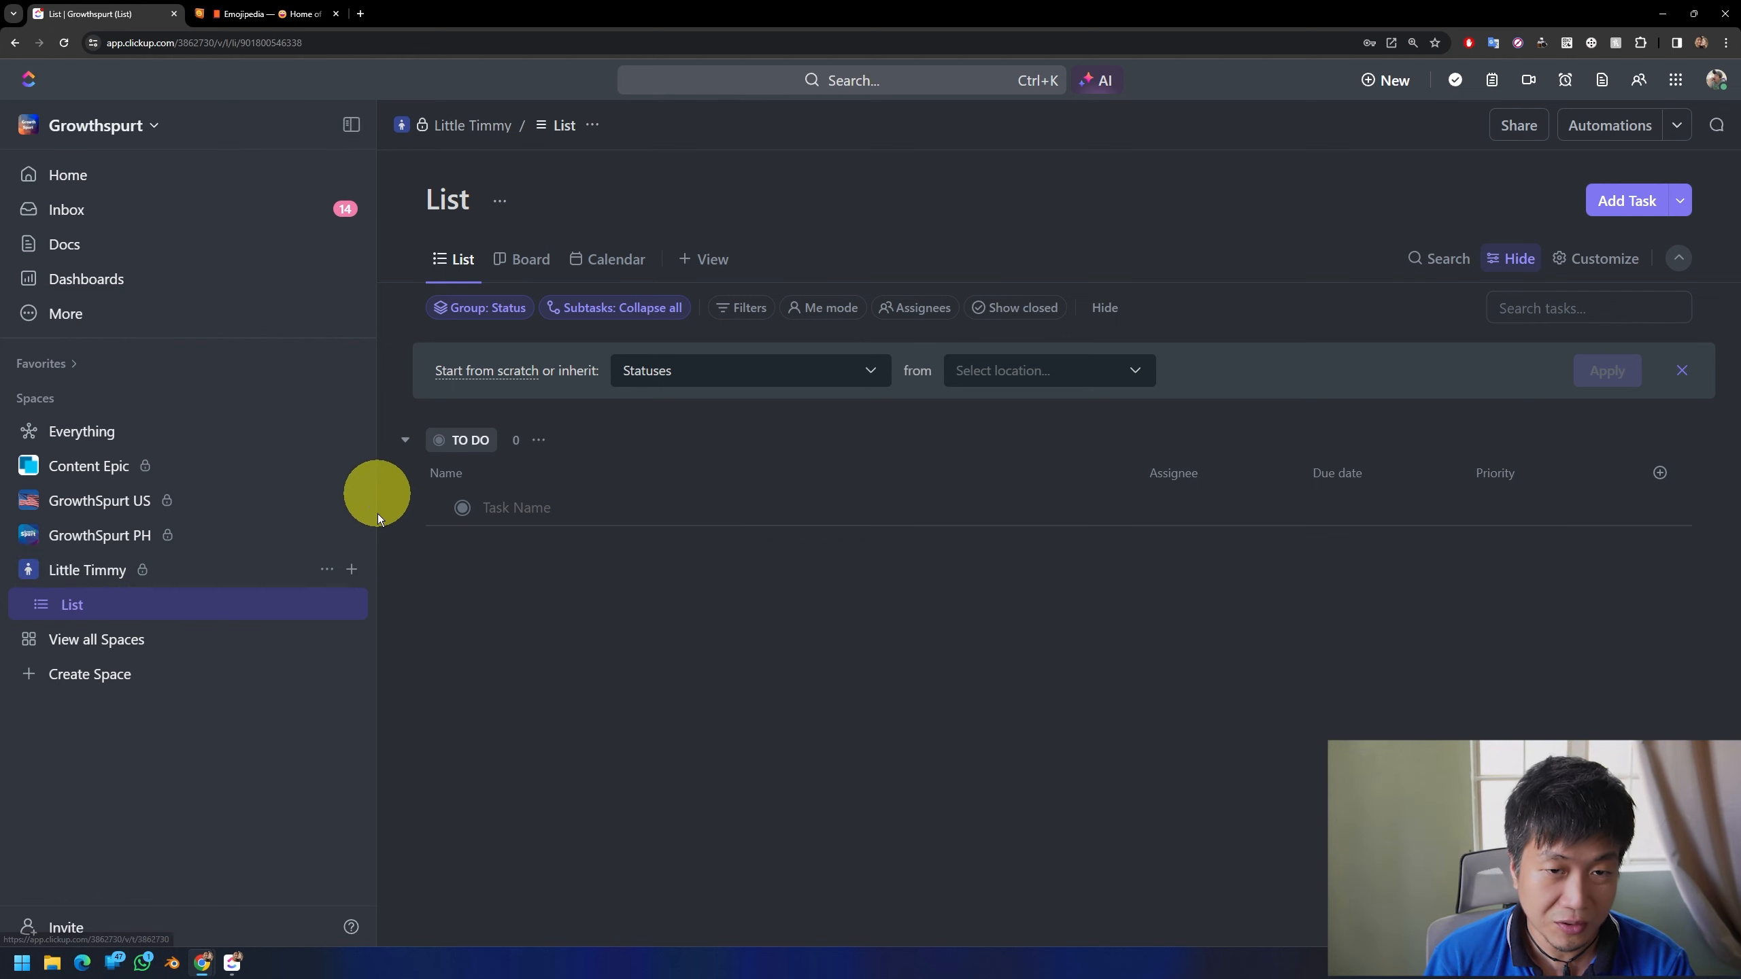
Step: Rename the list in the Little Timmy Space to "Timmy's Schedule" and dismiss the bar for inheriting statuses
{"action": "left_click", "coordinate": [348, 606]}
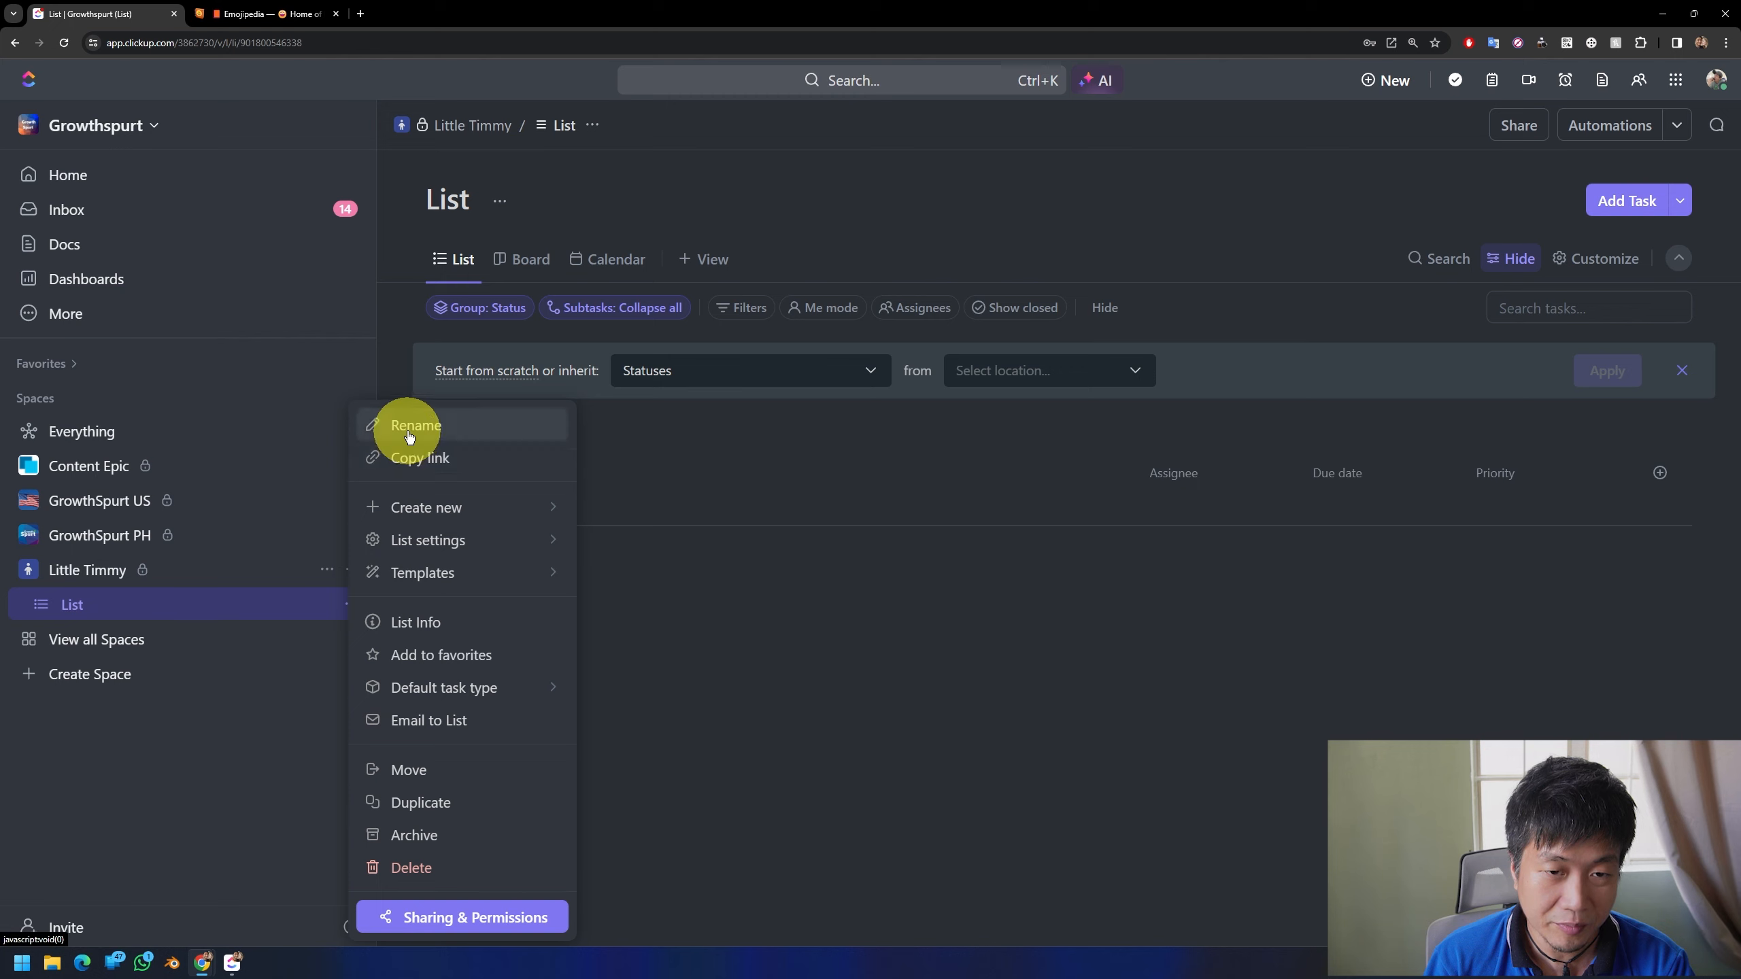
{"action": "left_click", "coordinate": [403, 428]}
{"action": "key", "text": "ctrl+a"}
{"action": "type", "text": "Tim"}
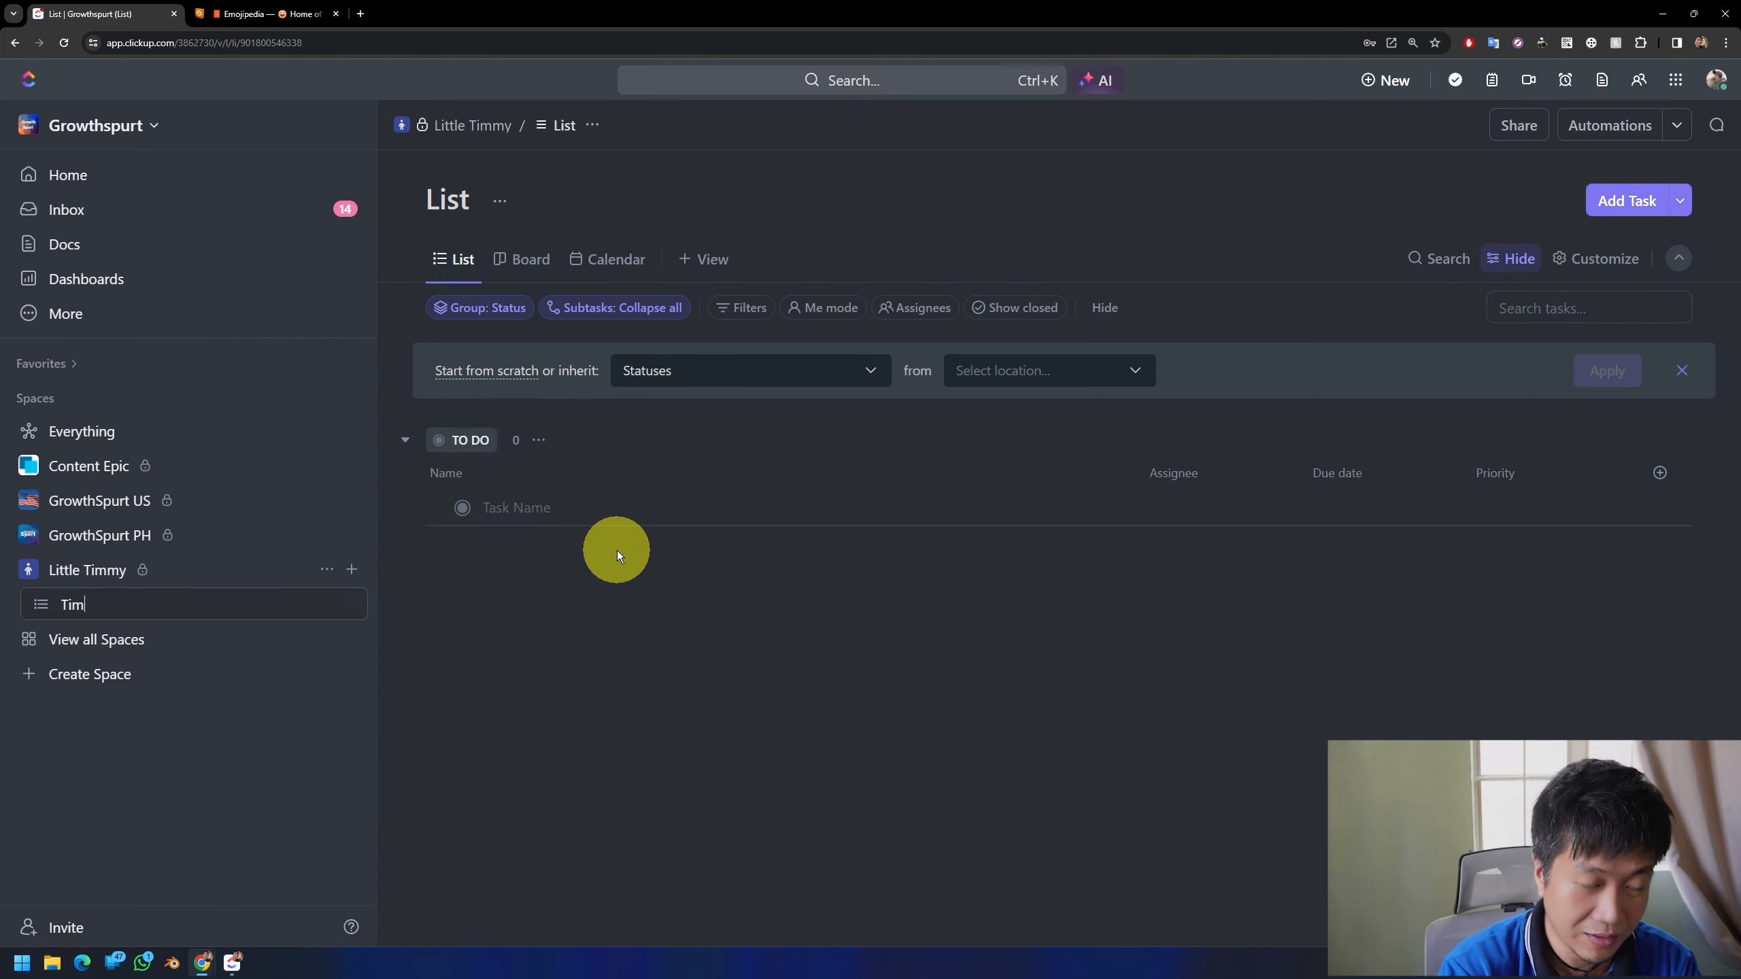
{"action": "type", "text": "my's Sched"}
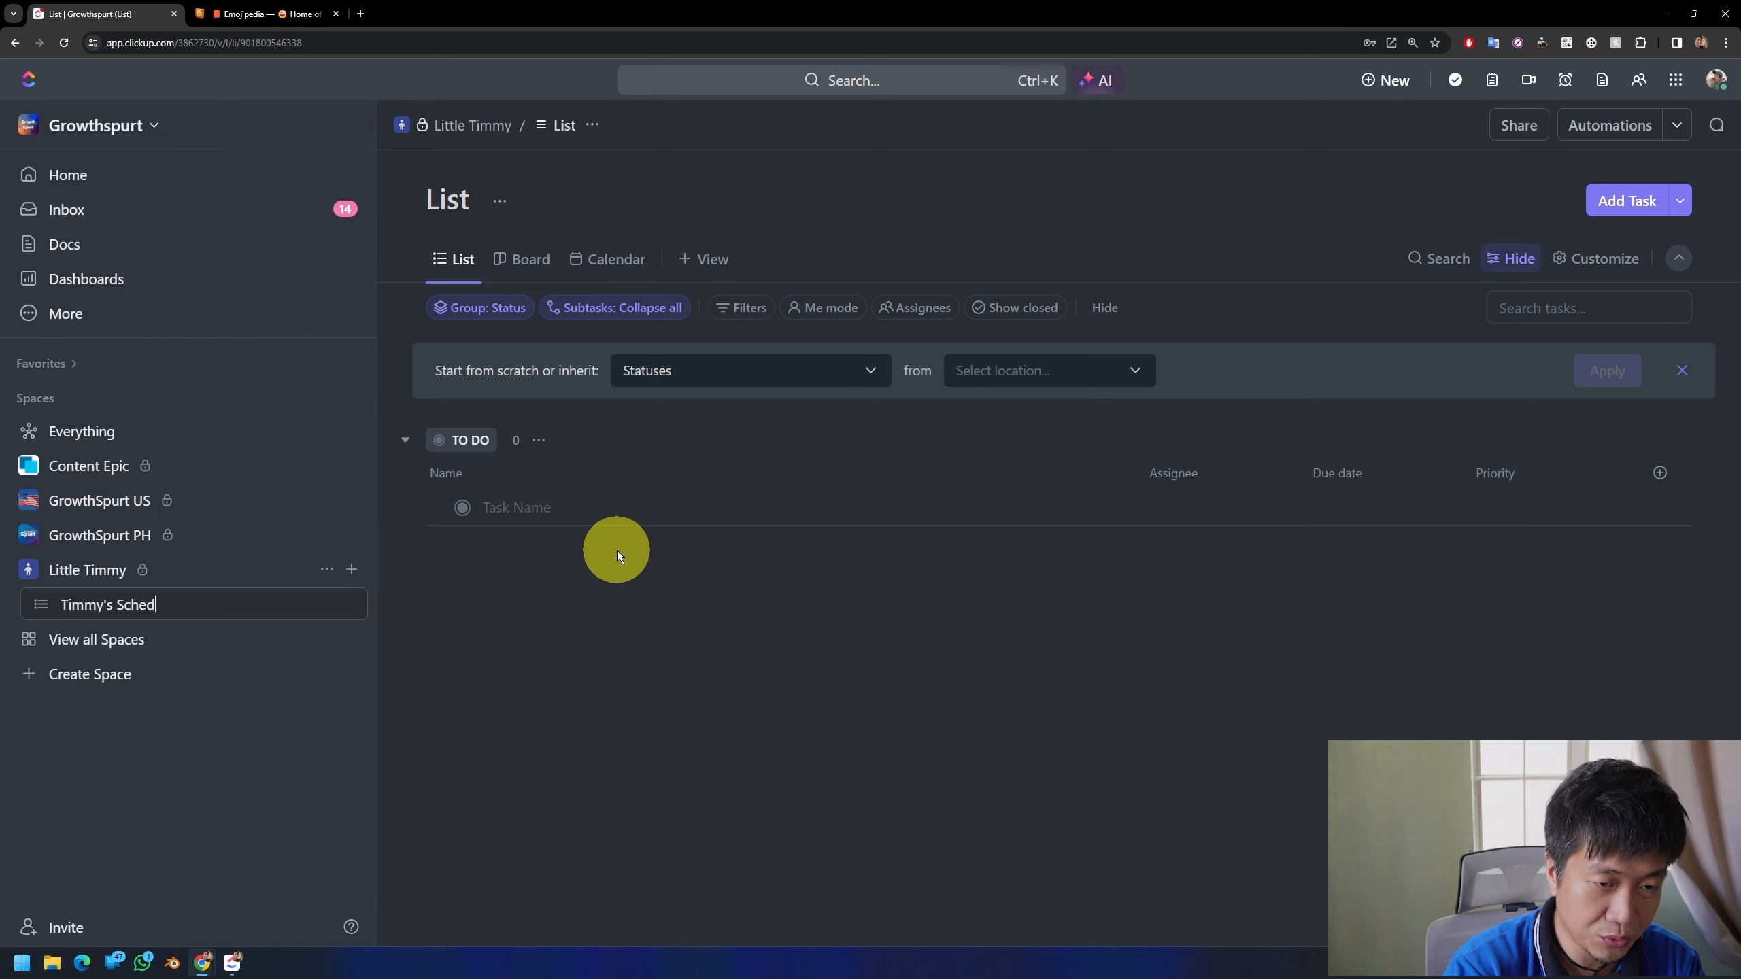
{"action": "type", "text": "ule"}
{"action": "key", "text": "Return"}
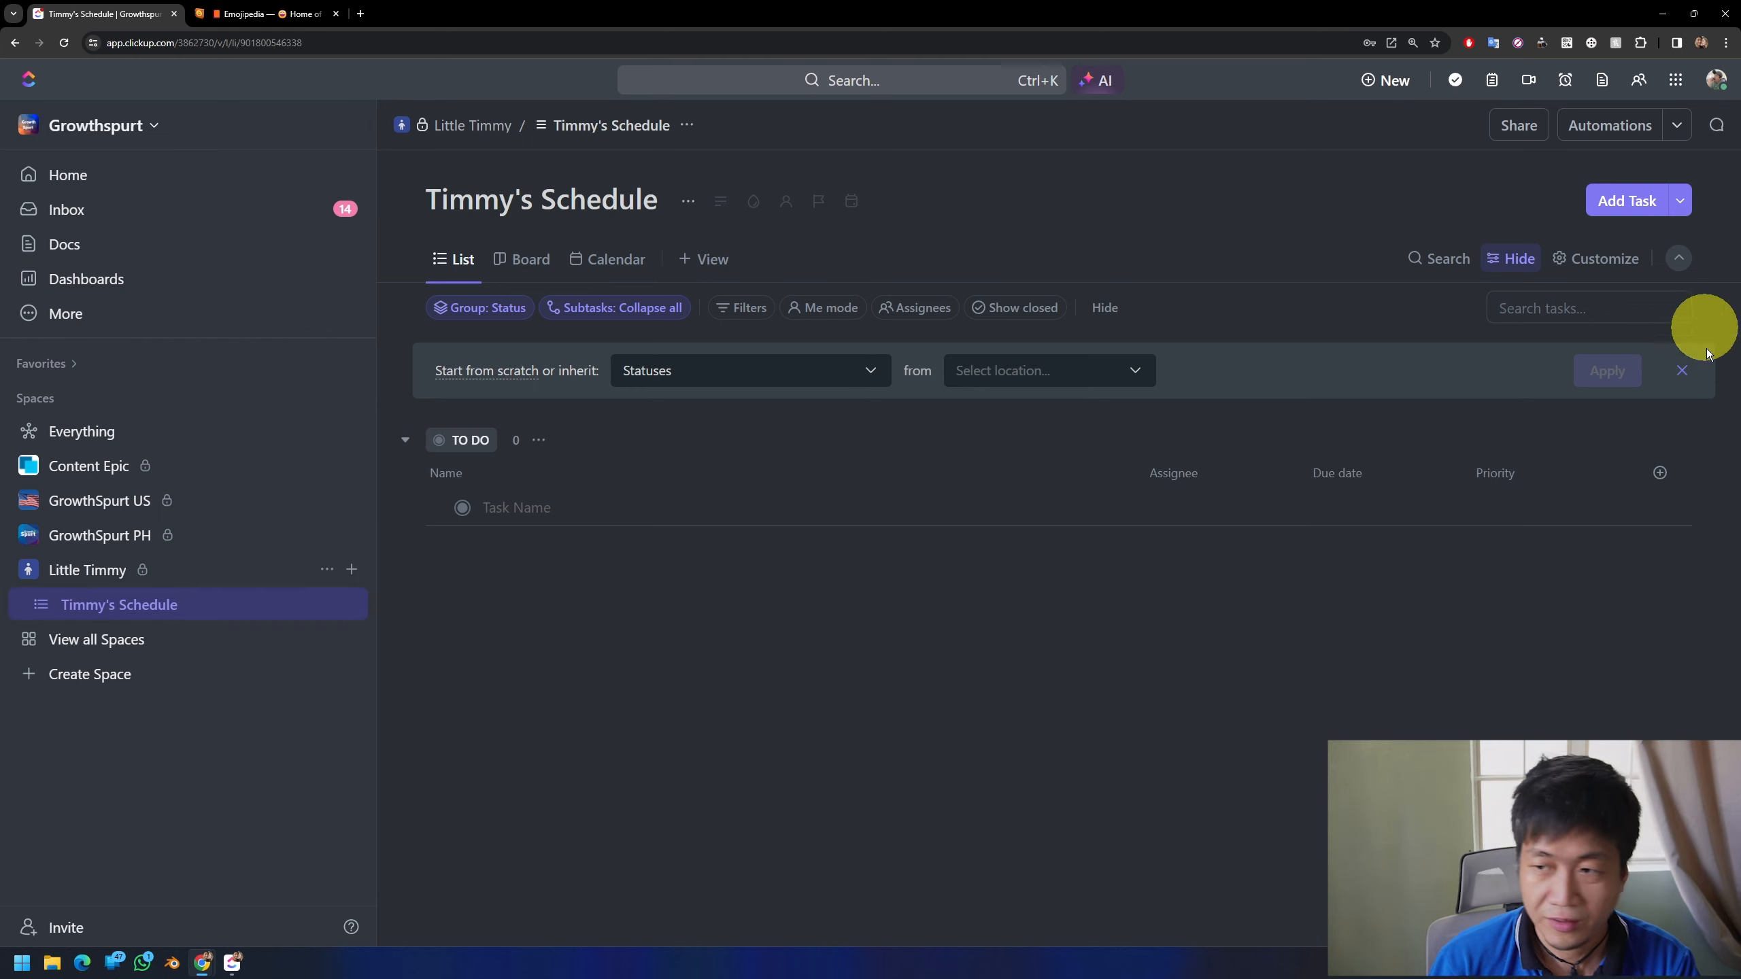
{"action": "left_click", "coordinate": [1682, 374]}
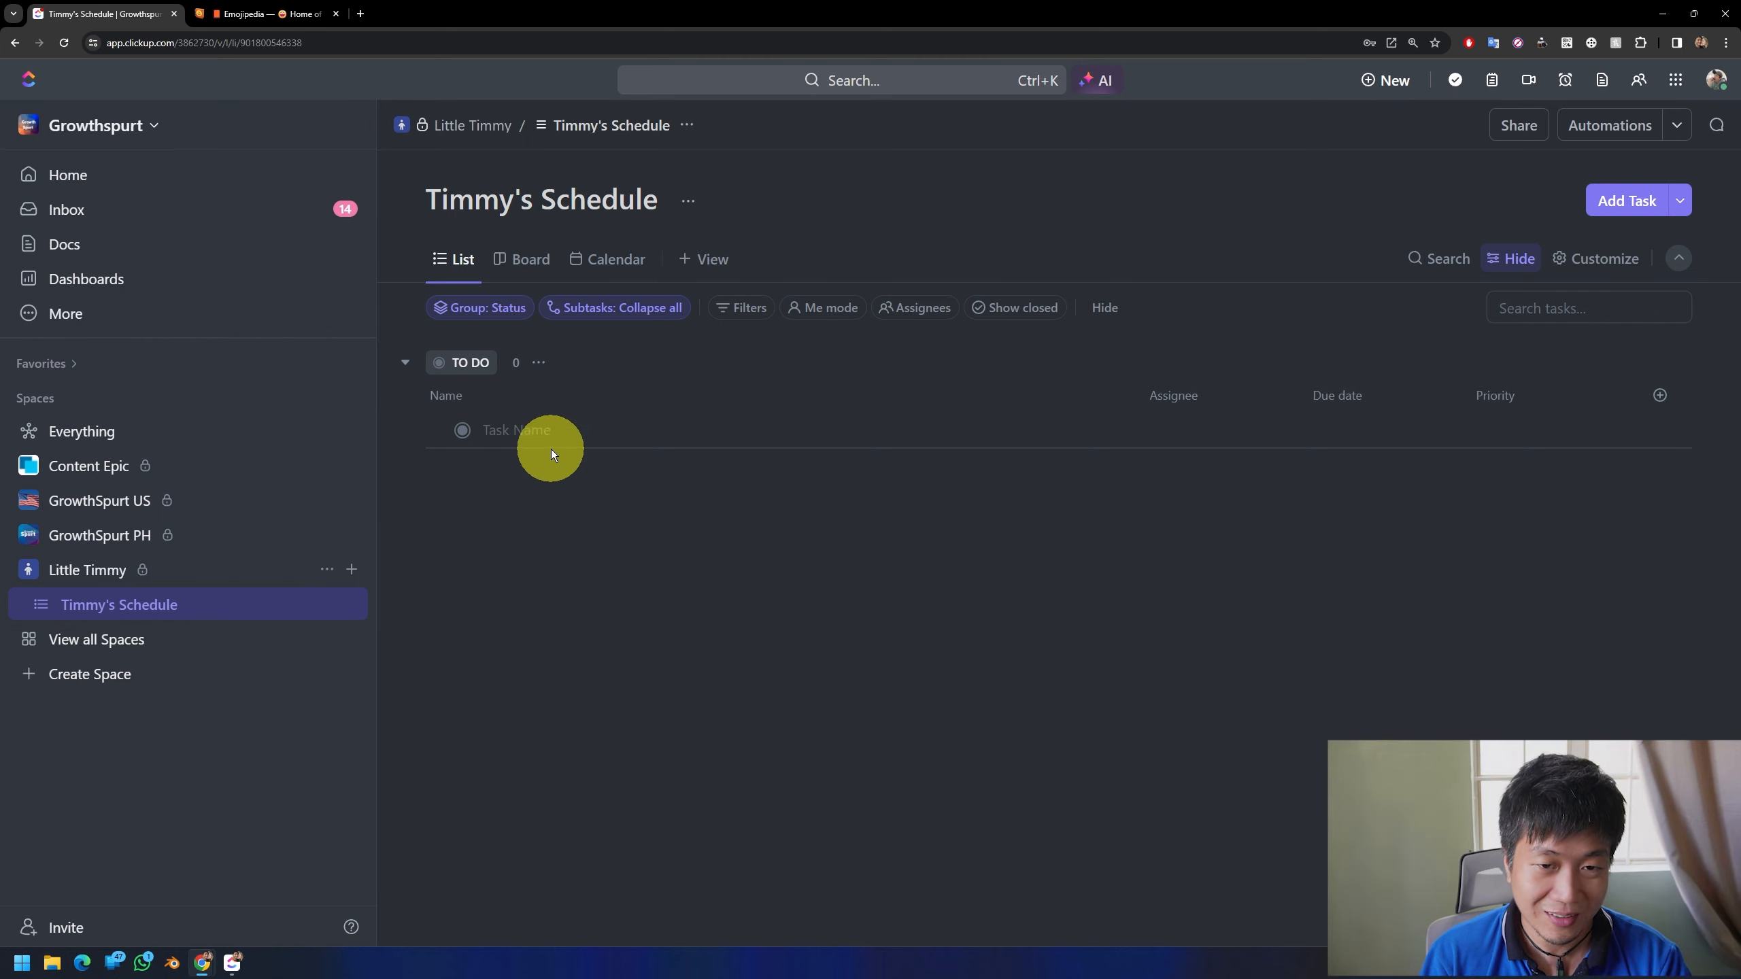
Step: Add a task named "Waking up" to the TO DO group of the list
{"action": "left_click", "coordinate": [534, 430]}
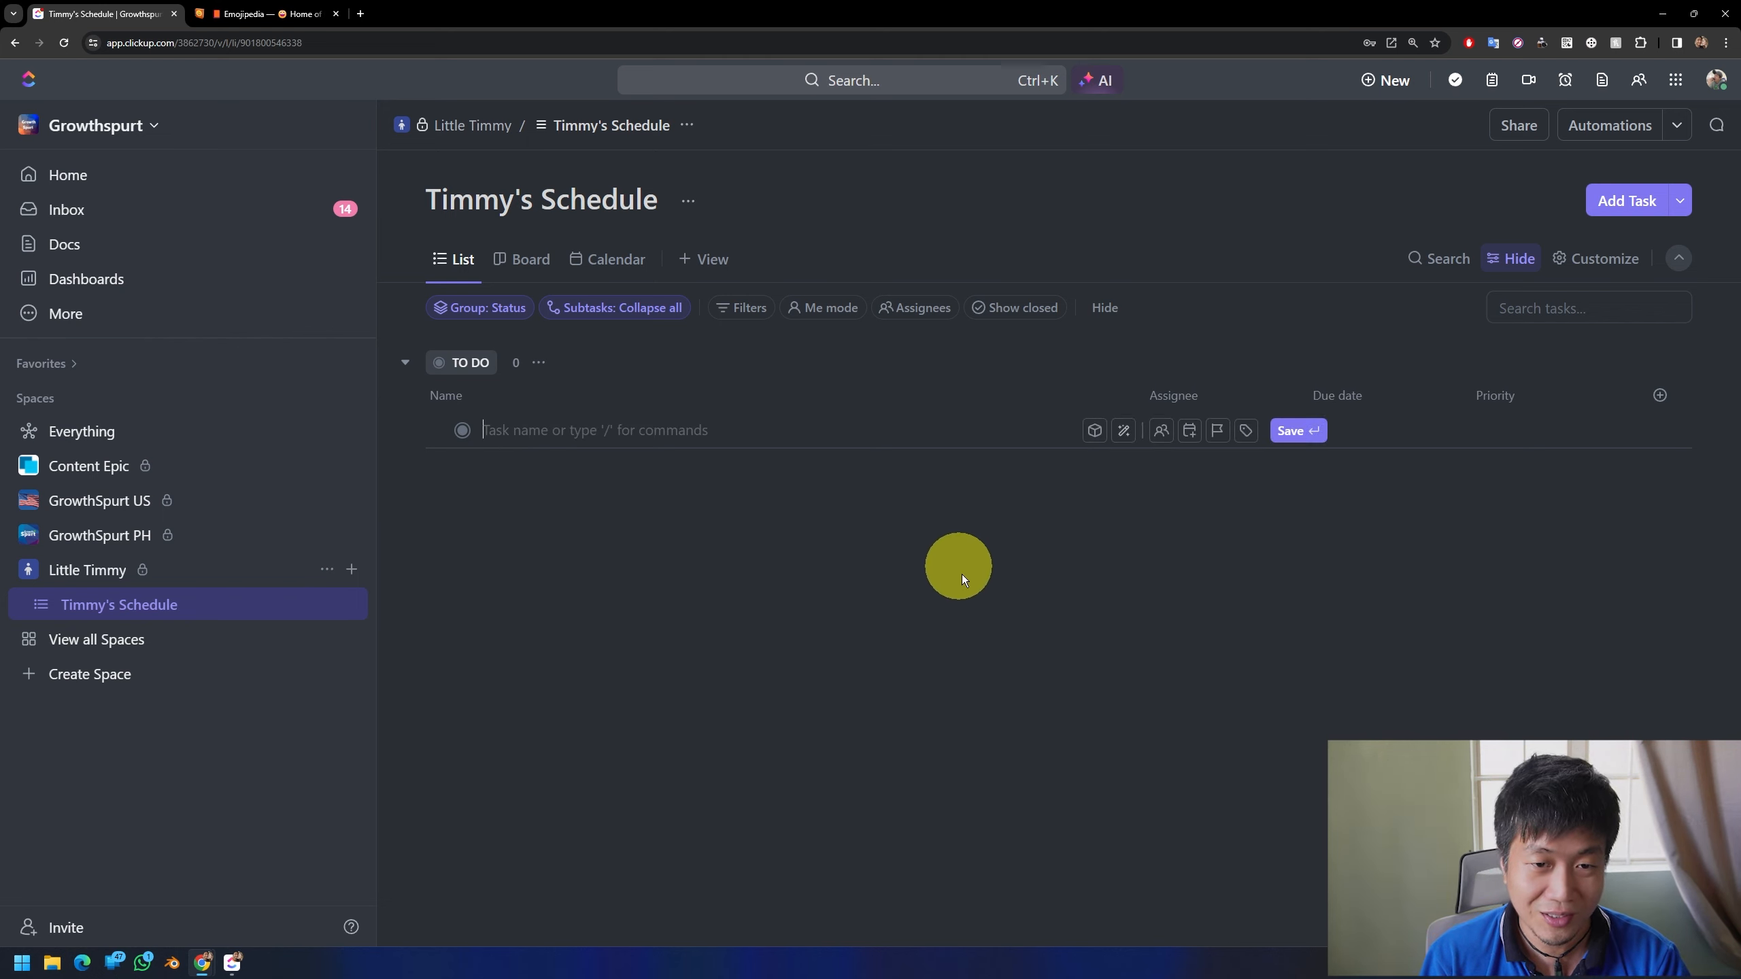
{"action": "type", "text": "W"}
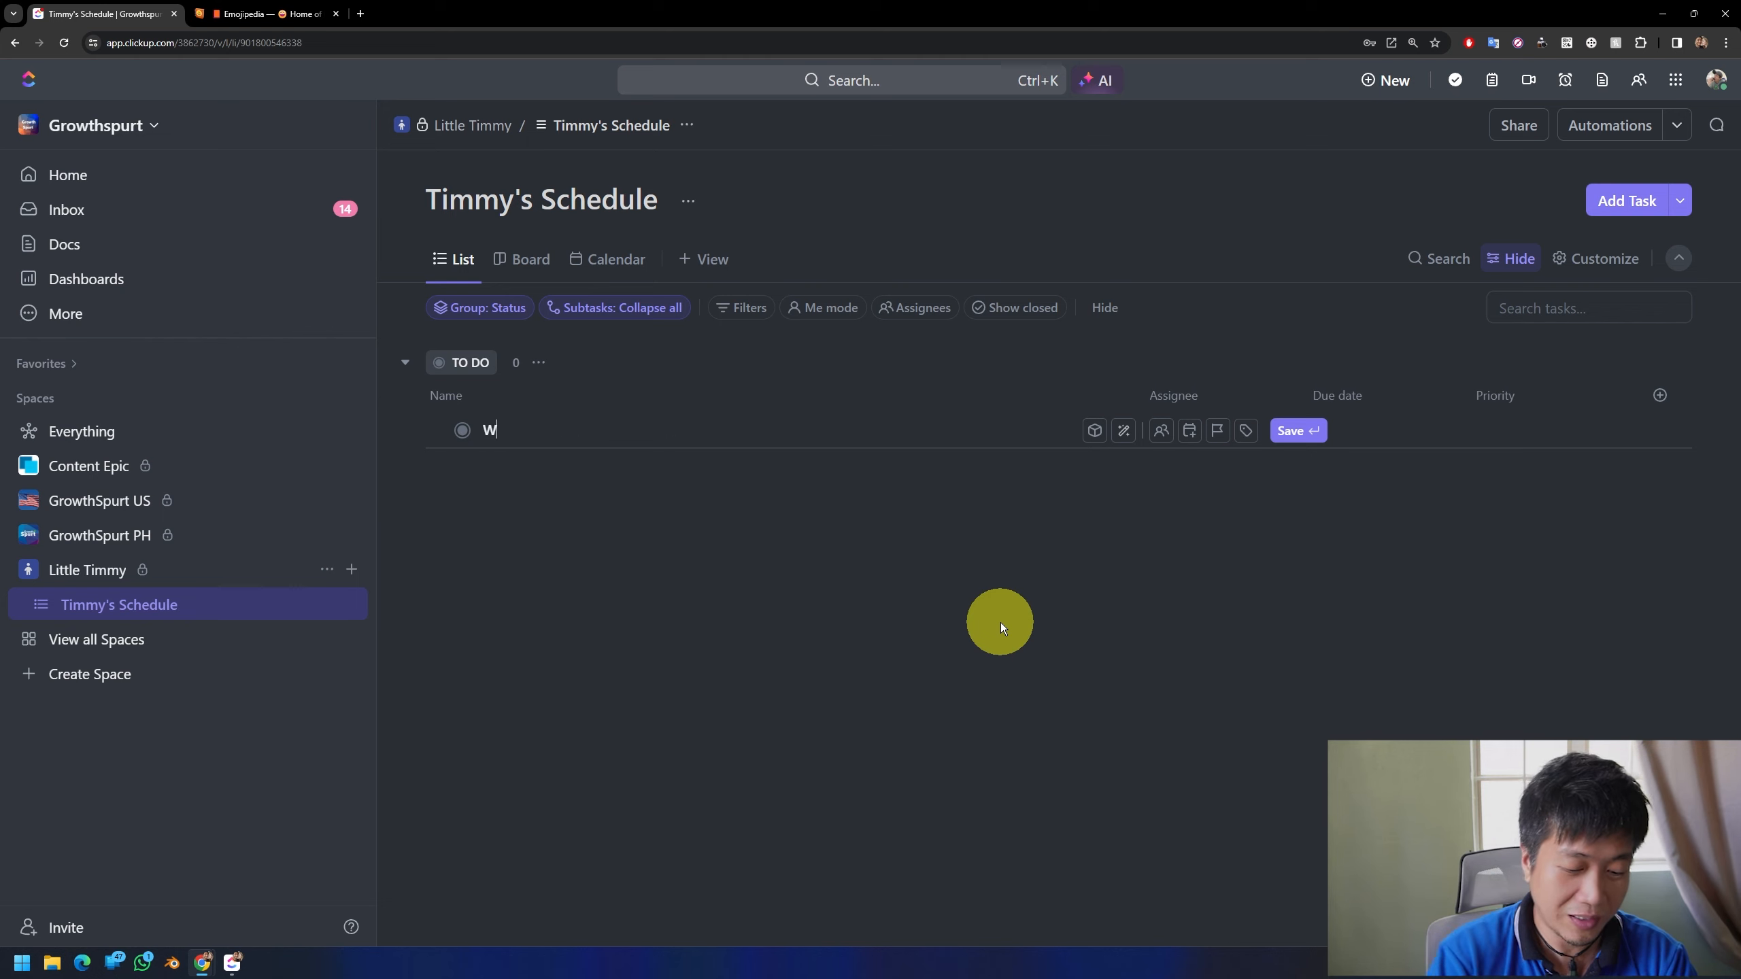
{"action": "type", "text": "aking u"}
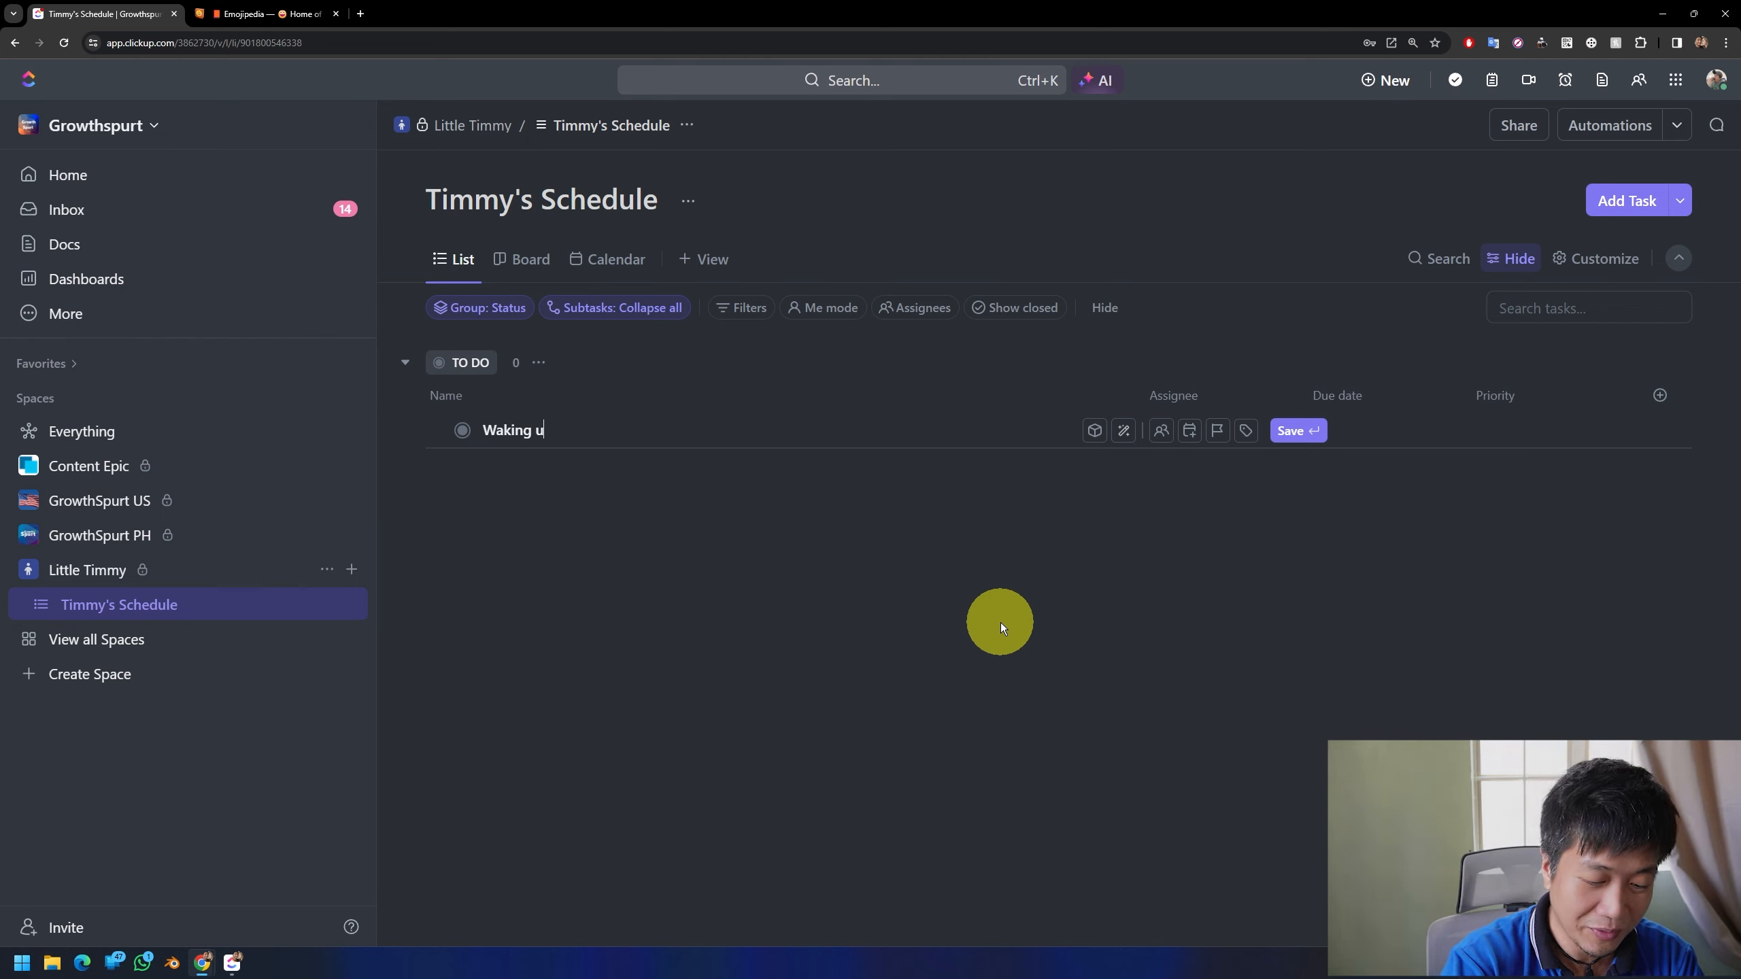
{"action": "type", "text": "p"}
{"action": "key", "text": "Return"}
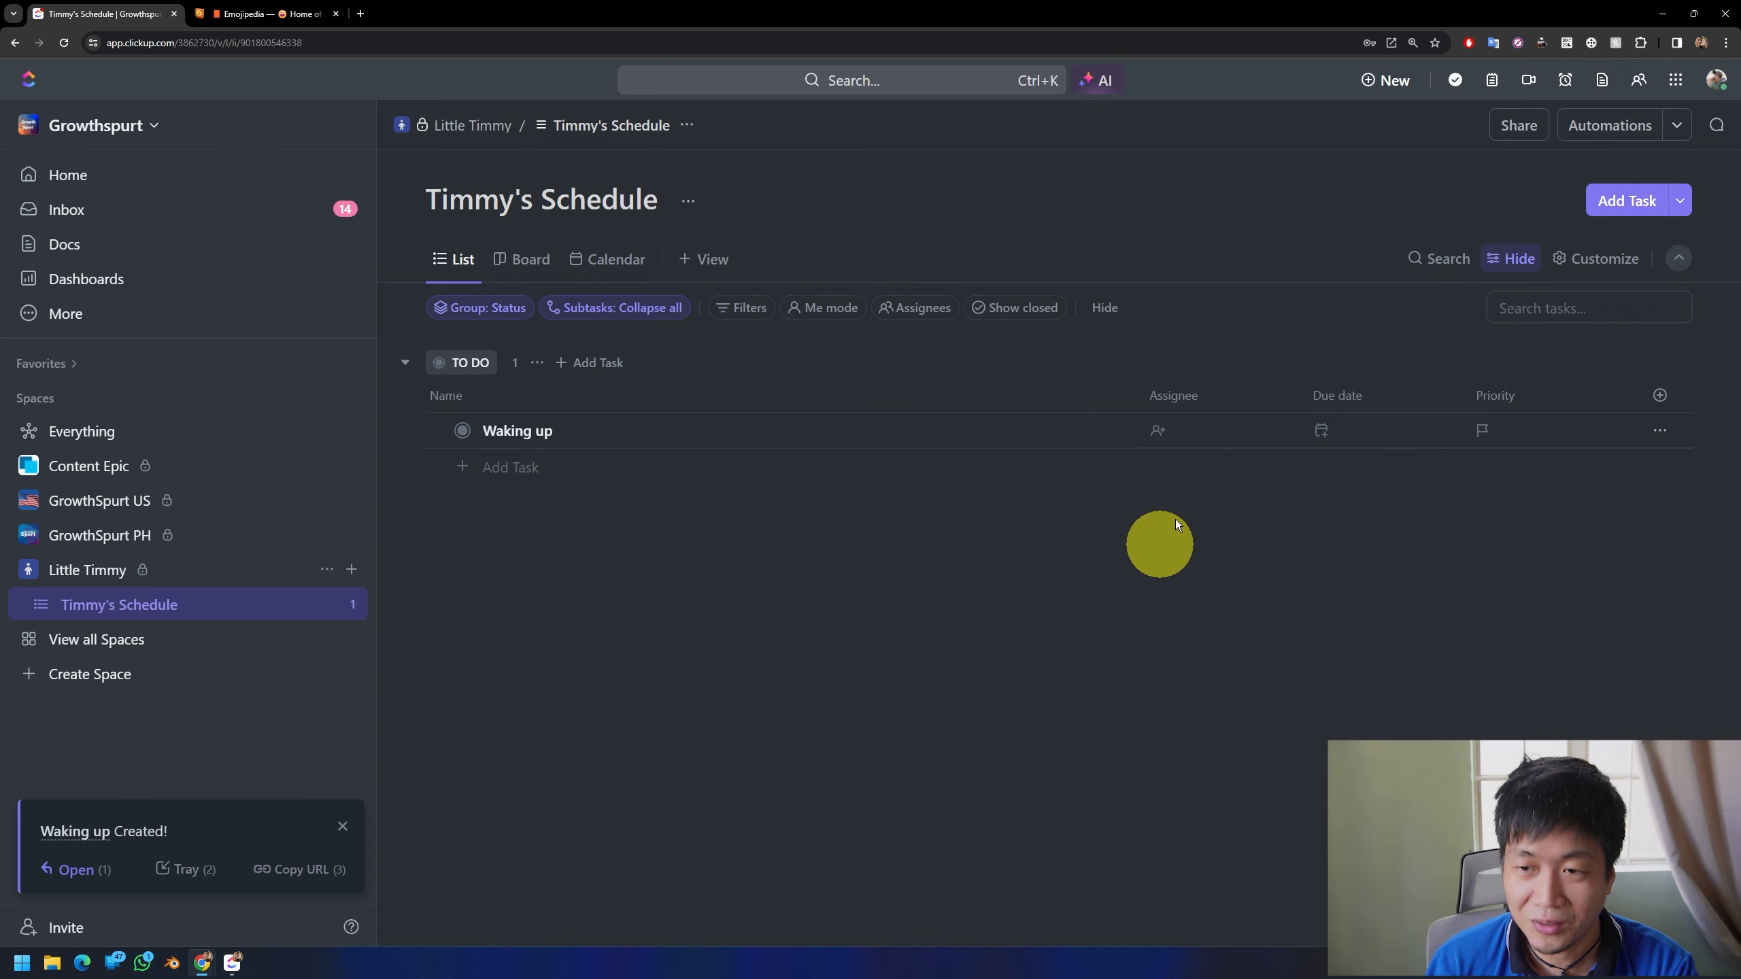
Step: Narrow the Name column and hide the Assignee and Priority columns
{"action": "left_click_drag", "start_coordinate": [1131, 391], "coordinate": [635, 410]}
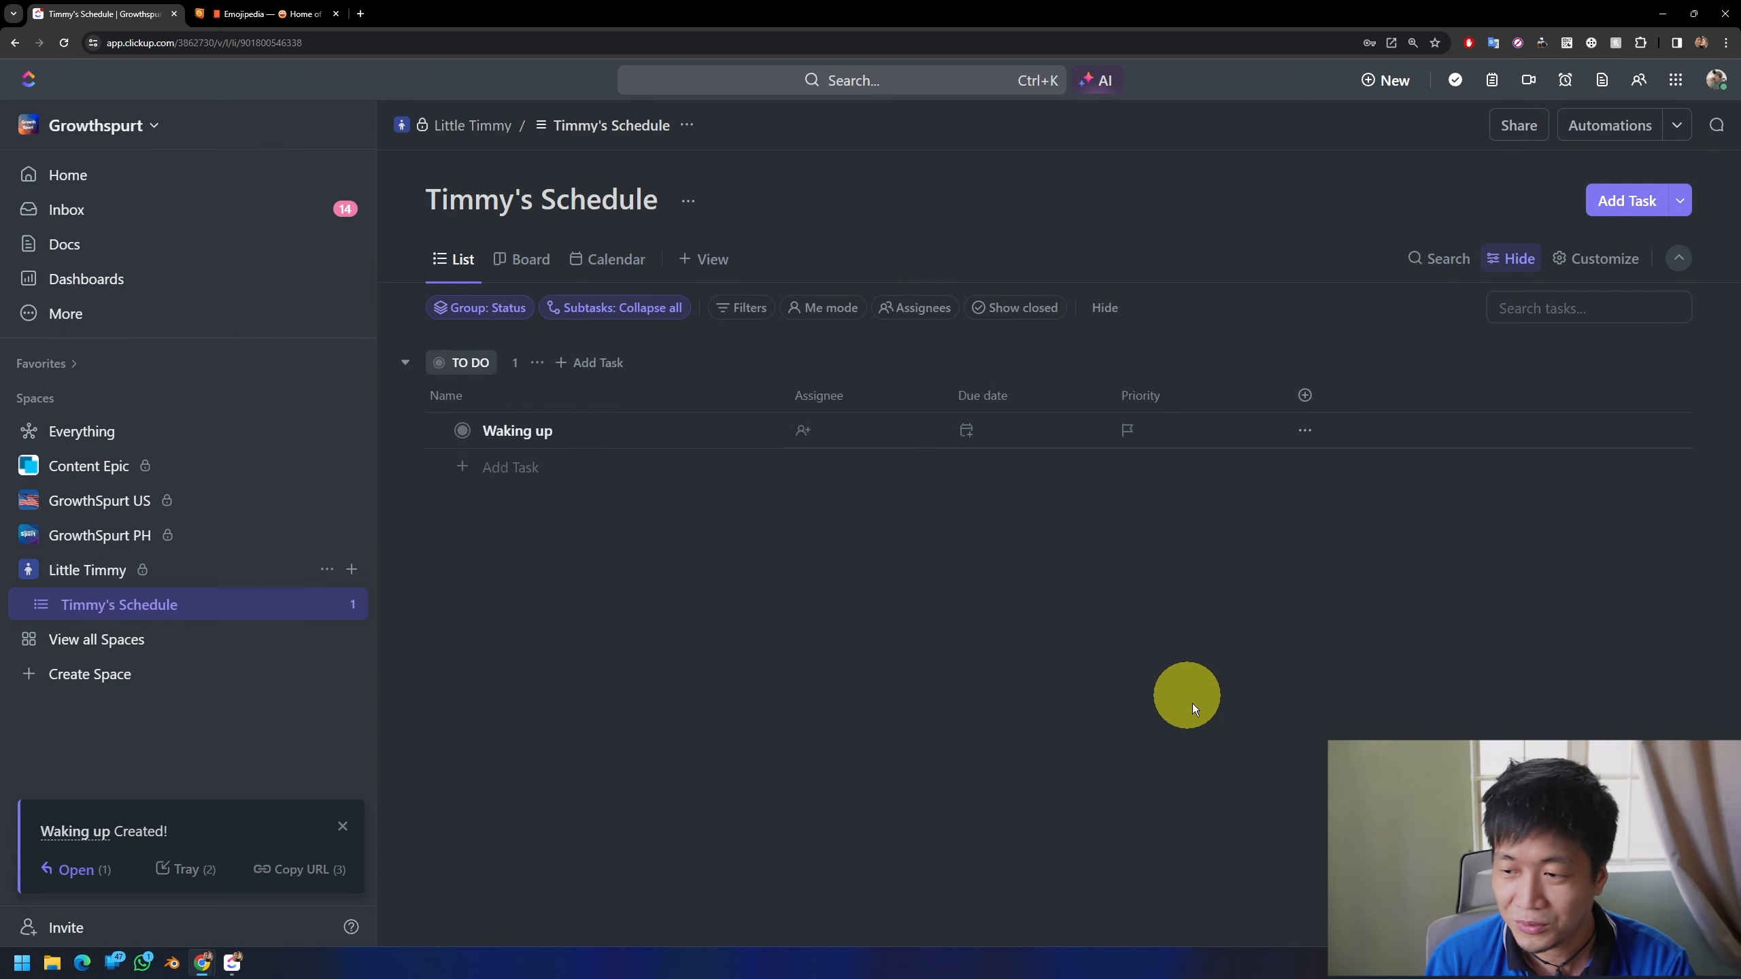
{"action": "left_click", "coordinate": [843, 402]}
{"action": "left_click", "coordinate": [850, 639]}
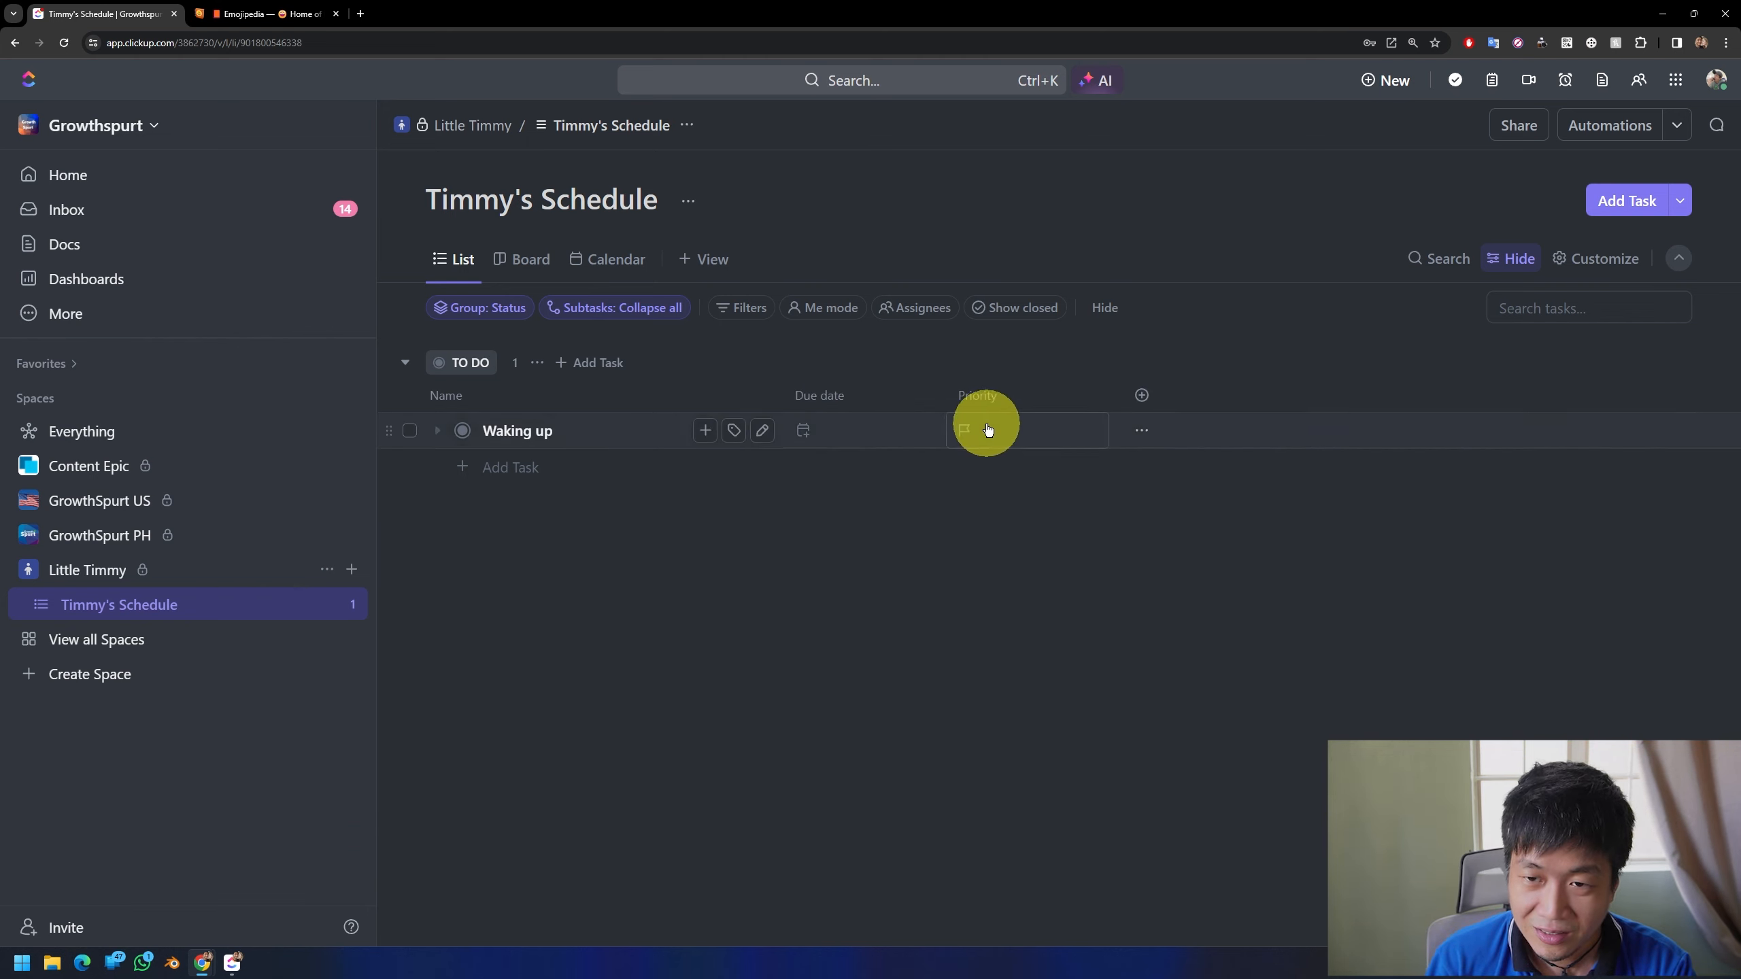
{"action": "left_click", "coordinate": [982, 401]}
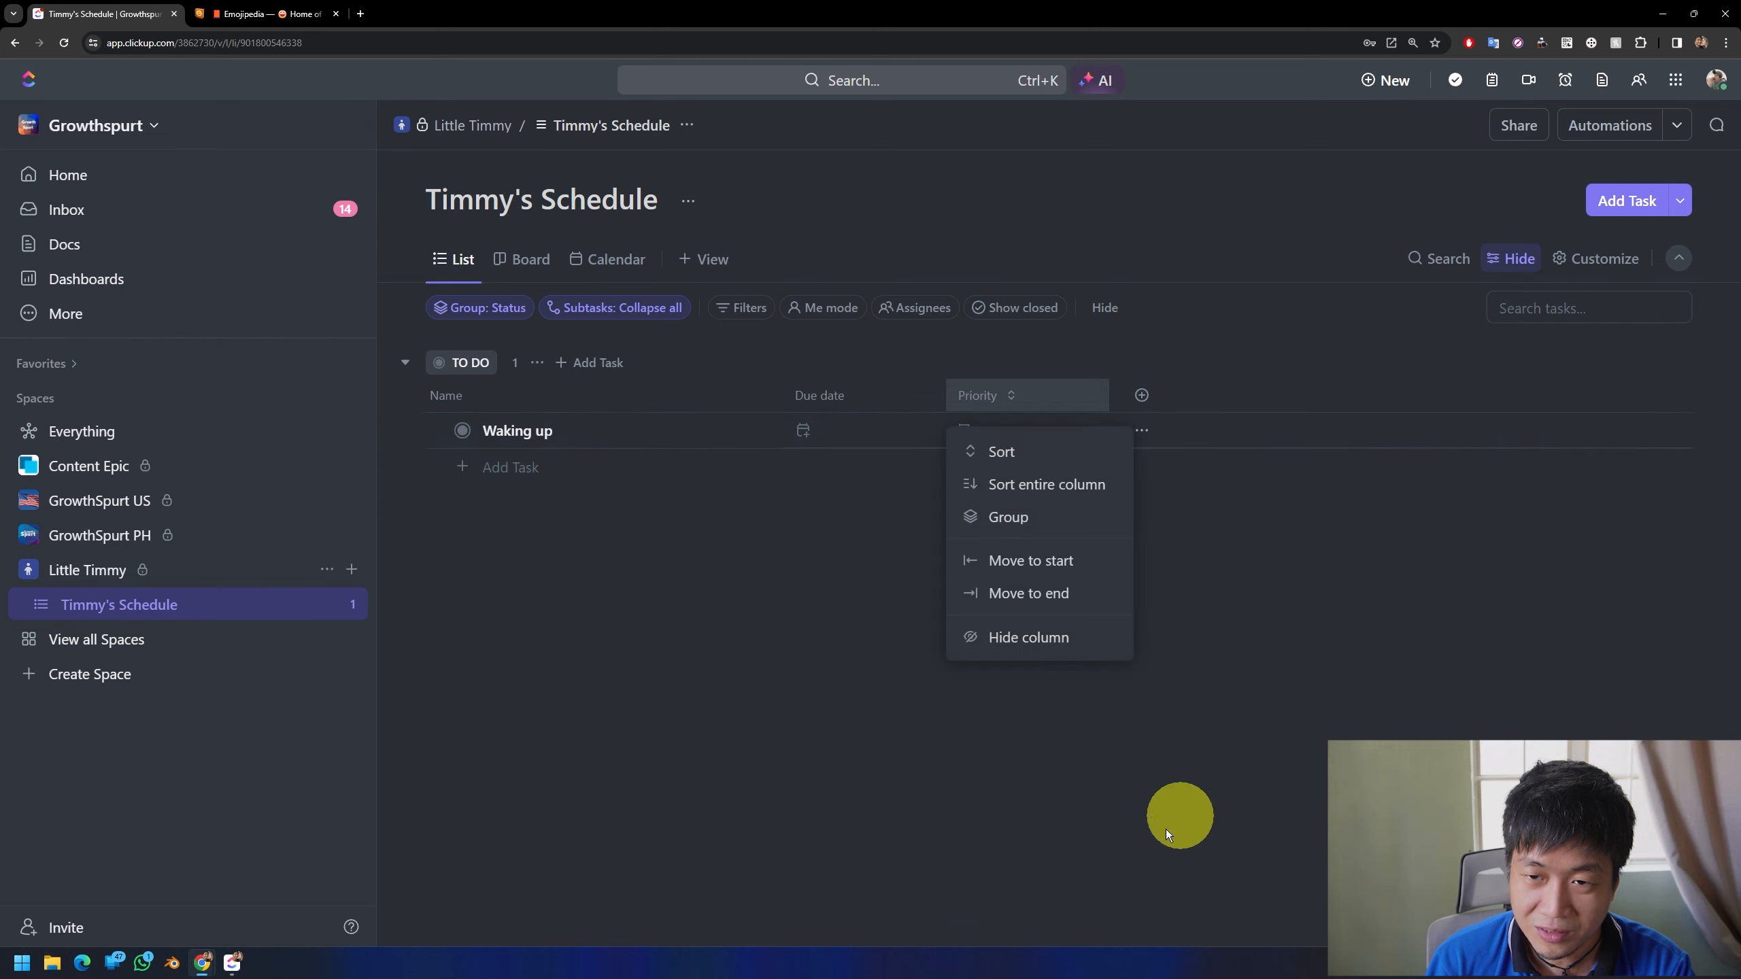
{"action": "left_click", "coordinate": [1022, 637]}
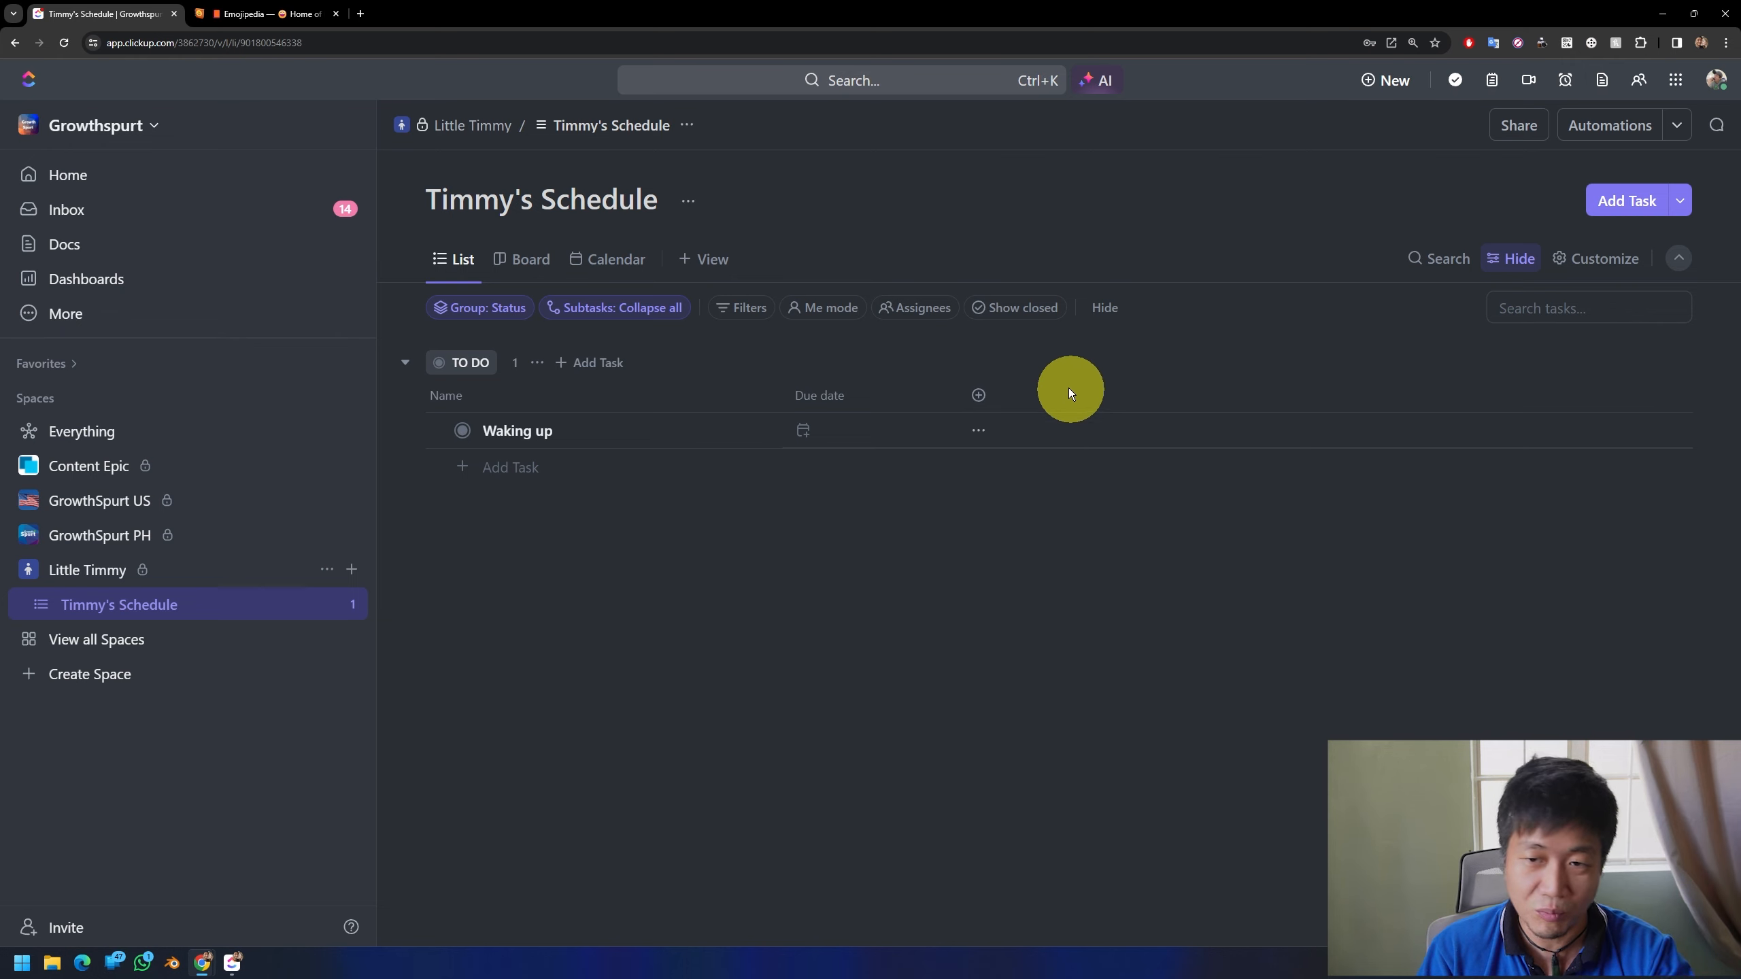
Step: Start adding a column, search the available fields for "Activities" and clear the search
{"action": "left_click", "coordinate": [978, 397]}
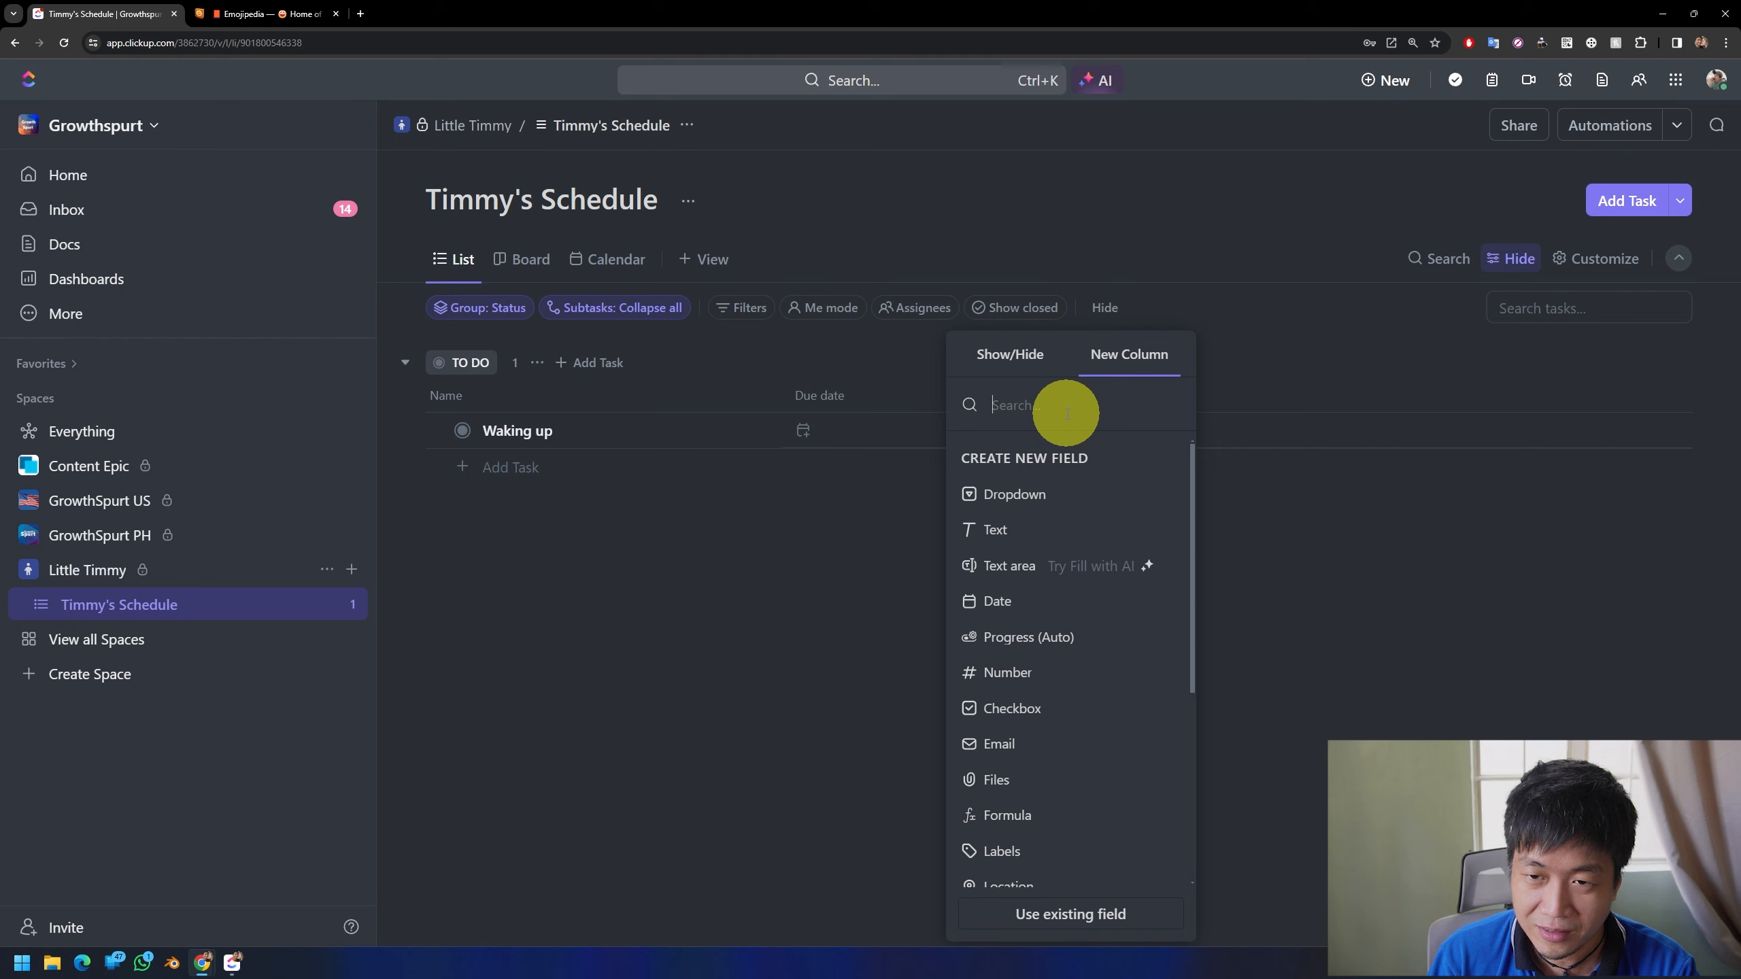
{"action": "type", "text": "Activities"}
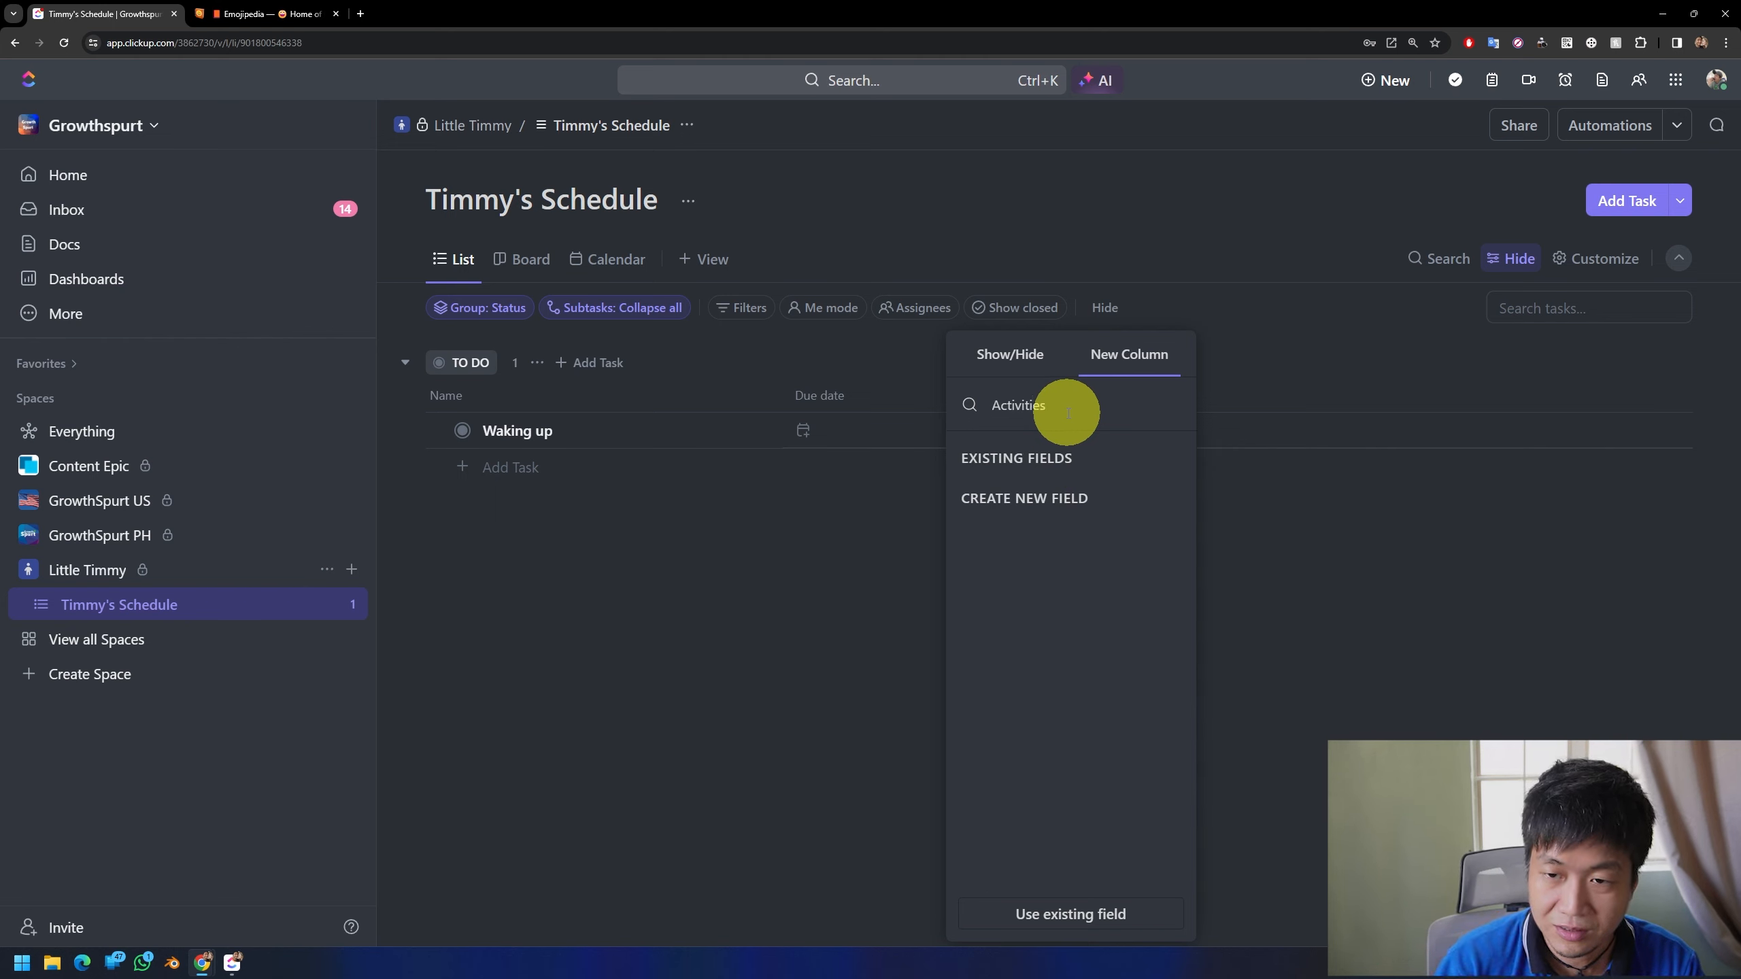
{"action": "key", "text": "BackSpace"}
{"action": "key", "text": "BackSpace"}
{"action": "key", "text": "BackSpace"}
{"action": "key", "text": "BackSpace"}
{"action": "key", "text": "BackSpace"}
{"action": "key", "text": "BackSpace"}
{"action": "key", "text": "BackSpace"}
{"action": "key", "text": "BackSpace"}
{"action": "key", "text": "BackSpace"}
{"action": "key", "text": "BackSpace"}
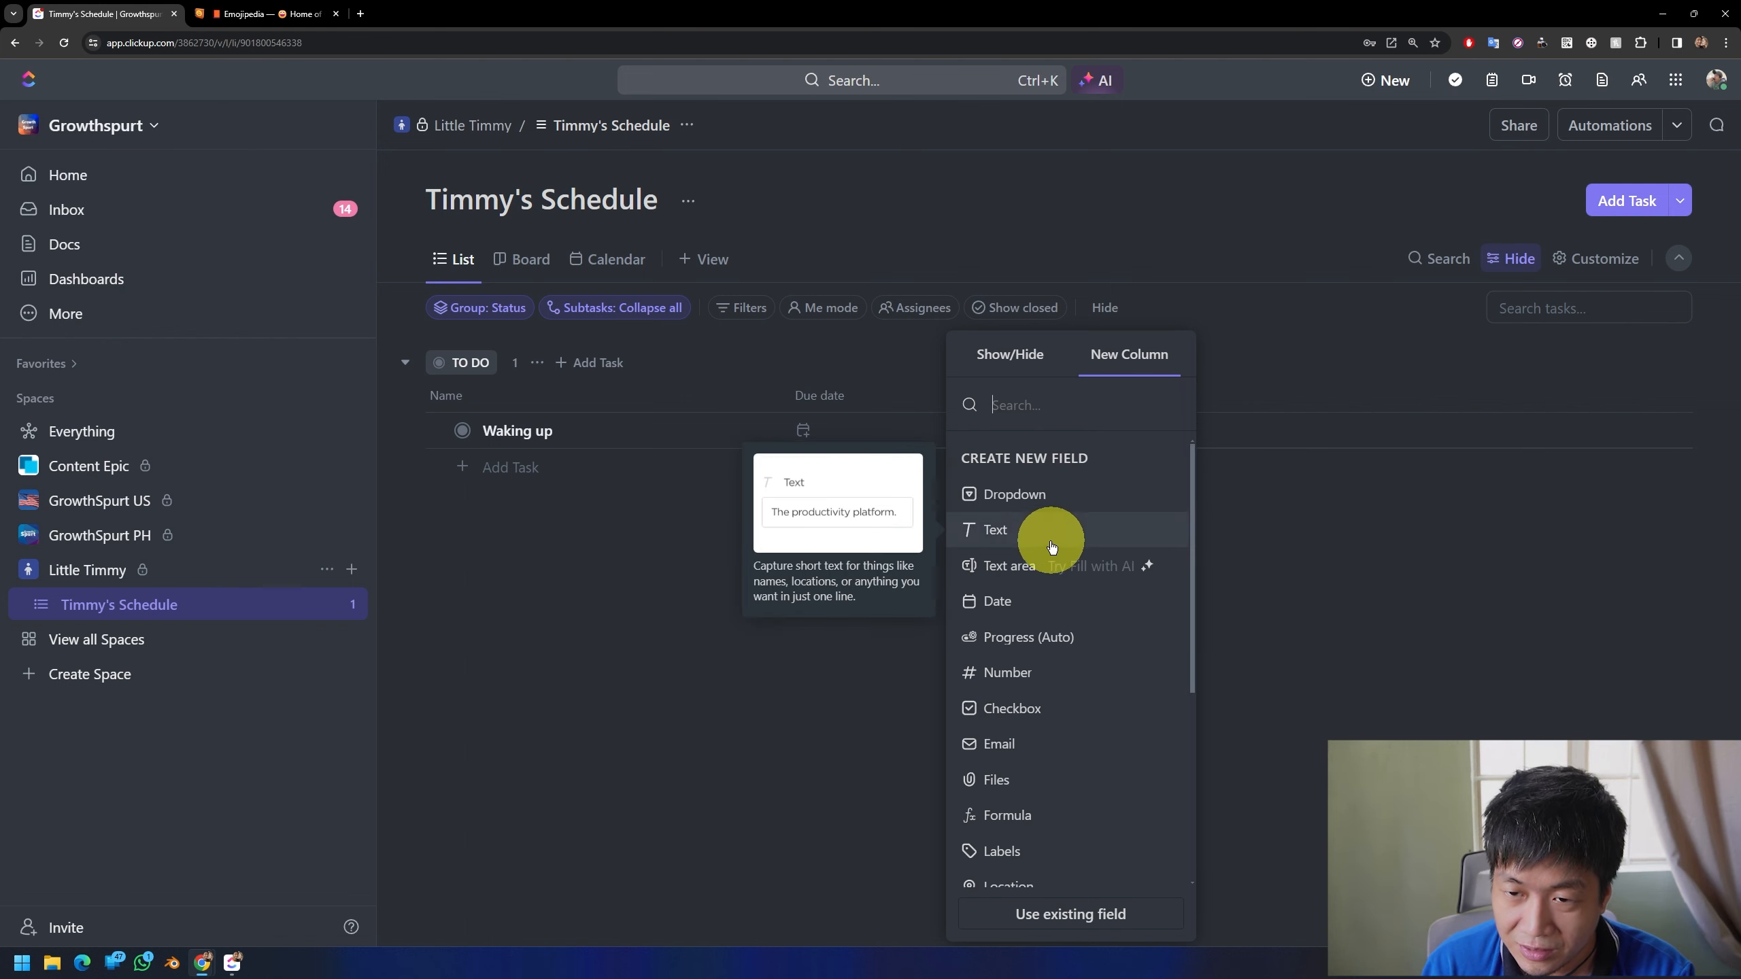
Step: Add a Text area (Long text) column named "Activities" with AI fill left off
{"action": "left_click", "coordinate": [1009, 569]}
{"action": "type", "text": "Activities"}
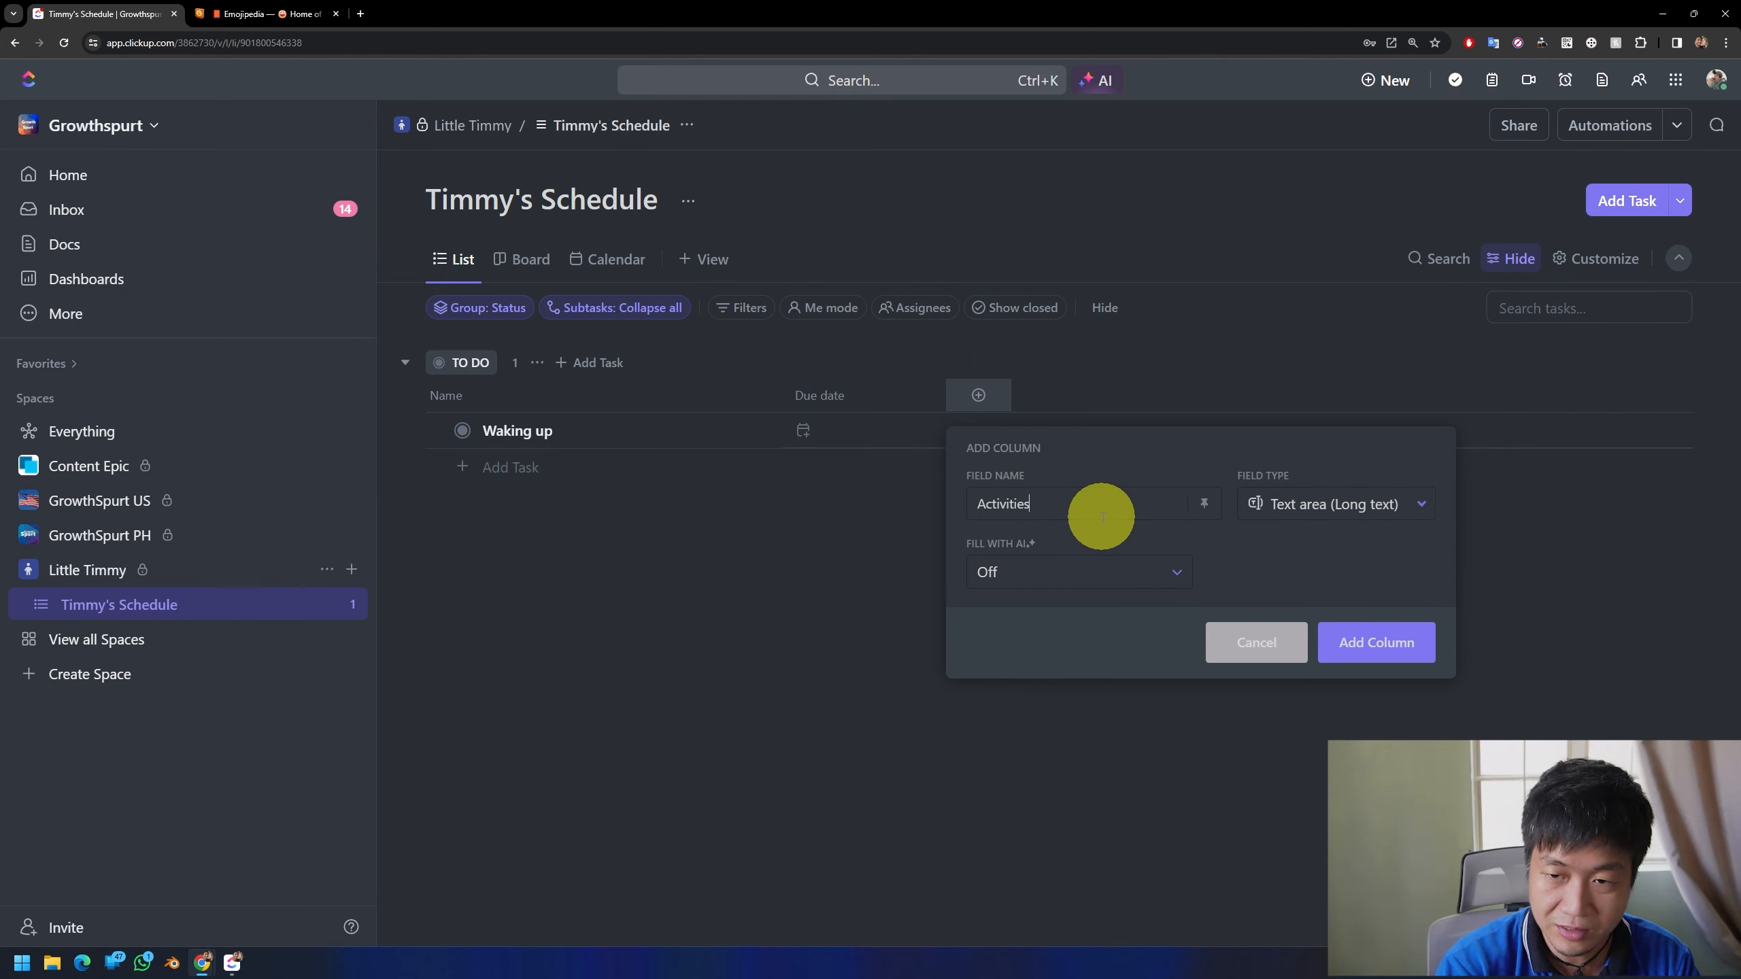
{"action": "left_click", "coordinate": [1378, 642]}
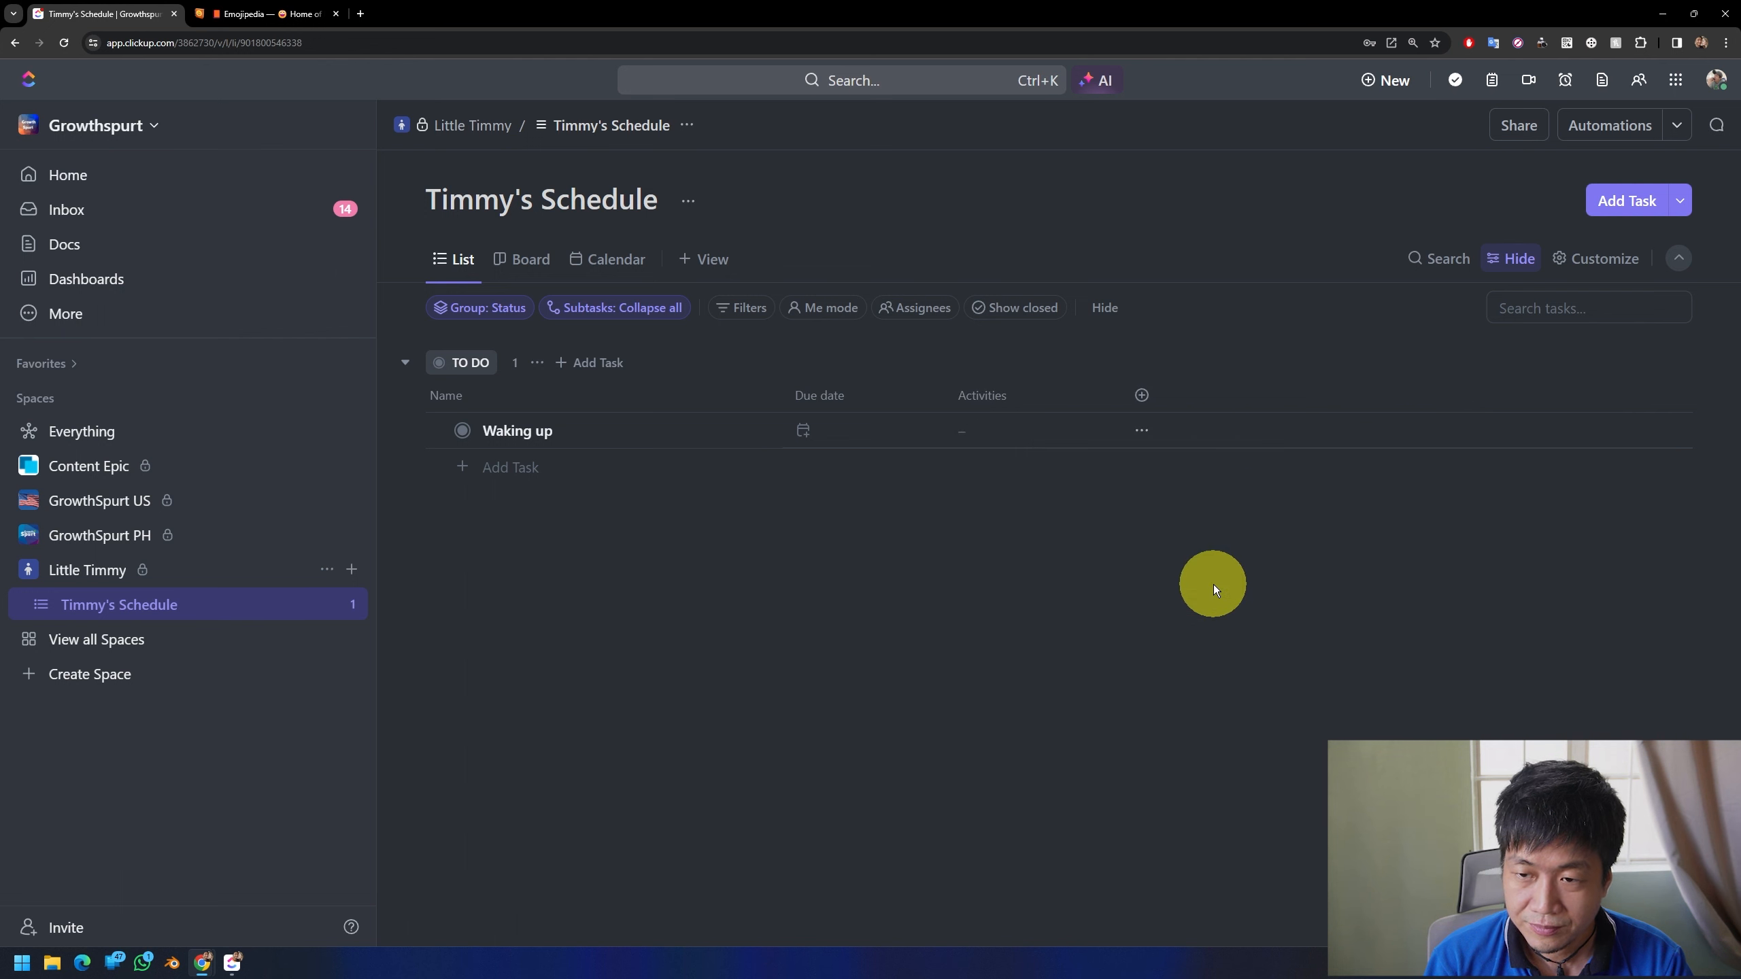
Step: Set the due date of the "Waking up" task to 11 February 2024 at 6:00 am
{"action": "left_click", "coordinate": [807, 434]}
{"action": "left_click", "coordinate": [1221, 627]}
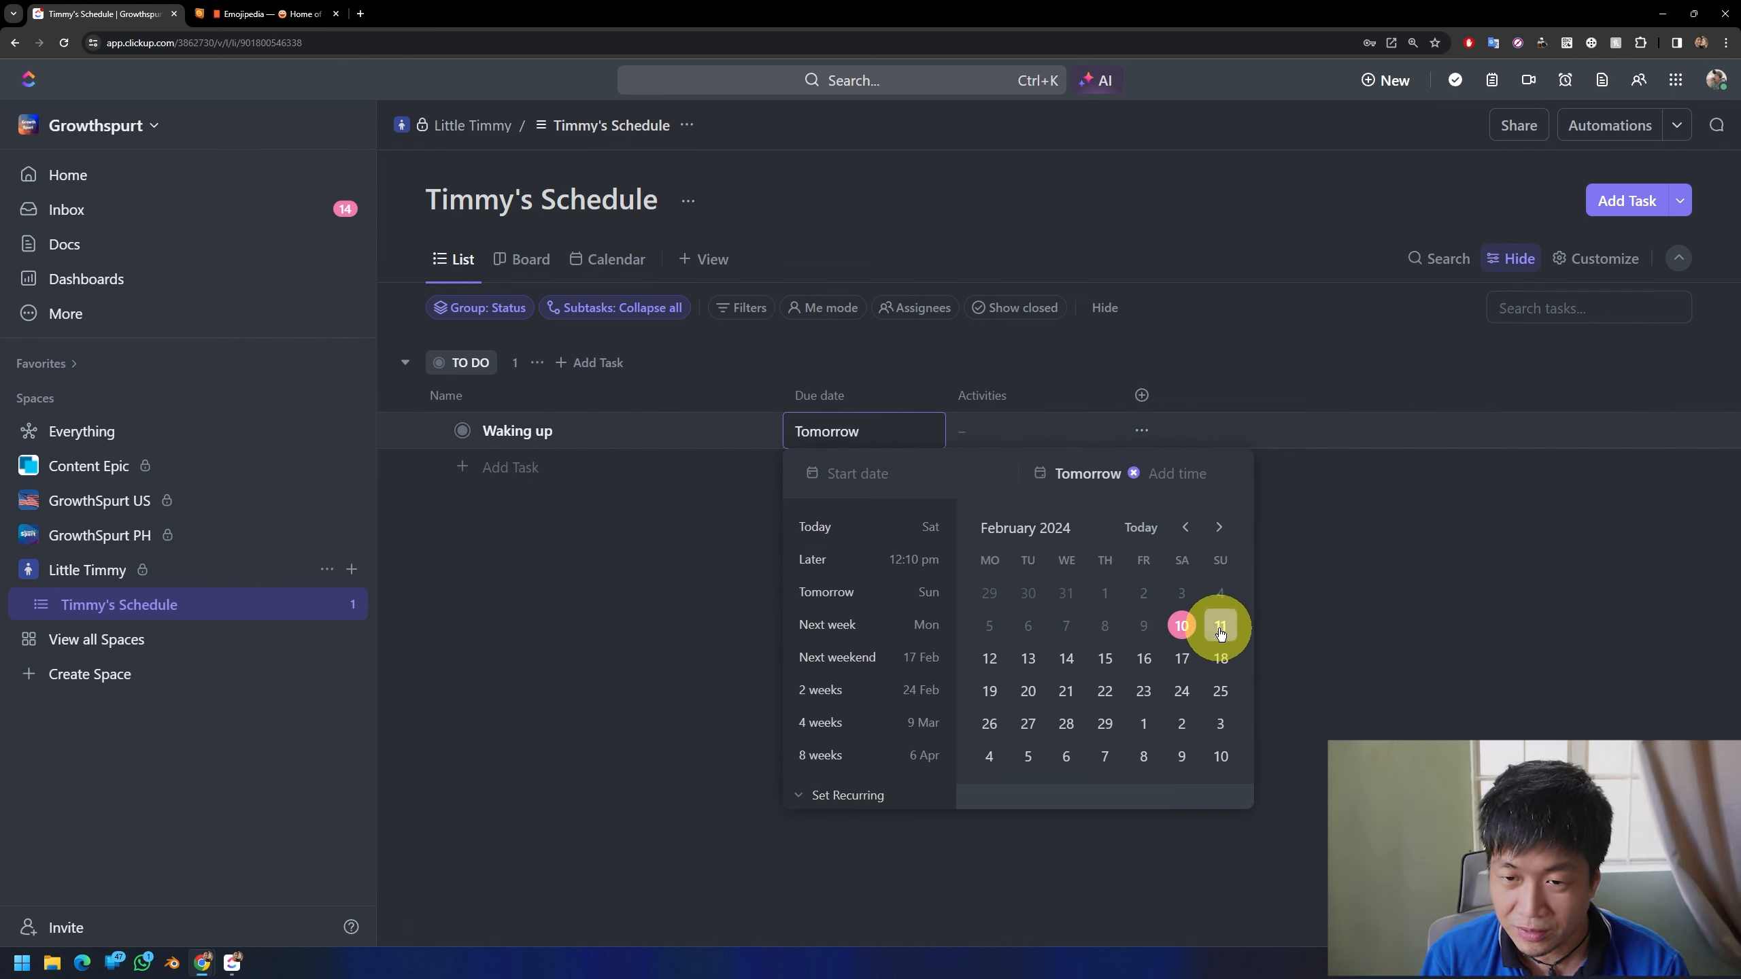
{"action": "left_click", "coordinate": [1179, 473]}
{"action": "type", "text": "6"}
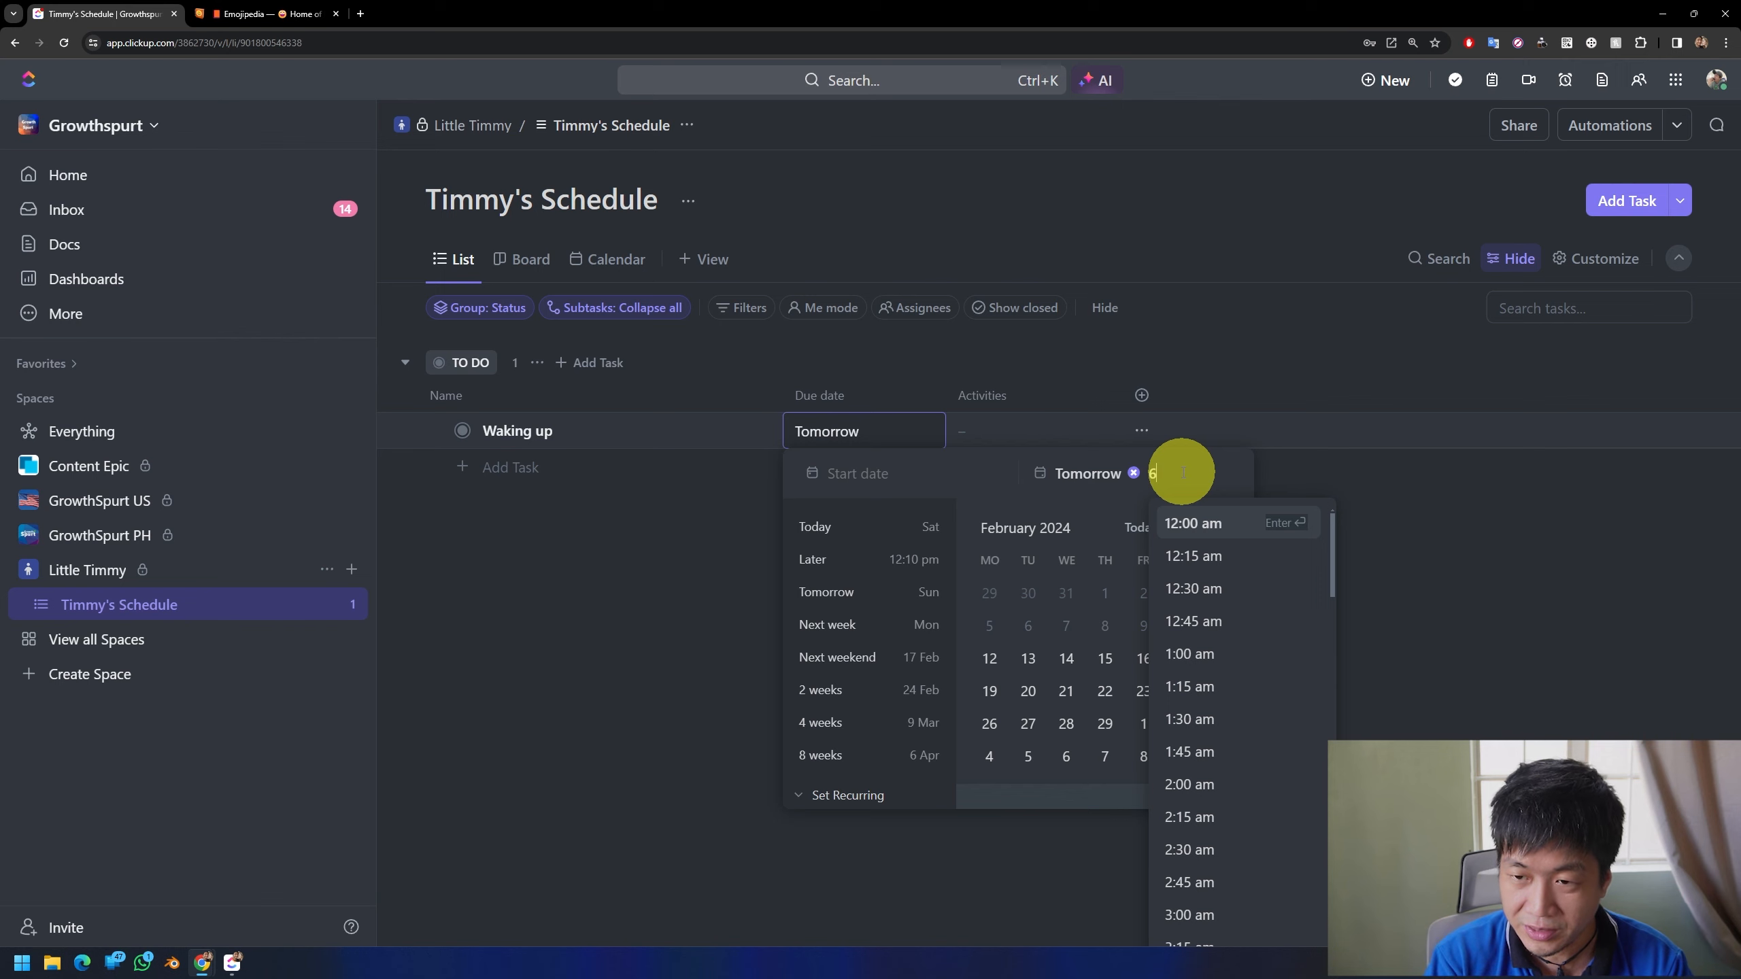
{"action": "key", "text": "Return"}
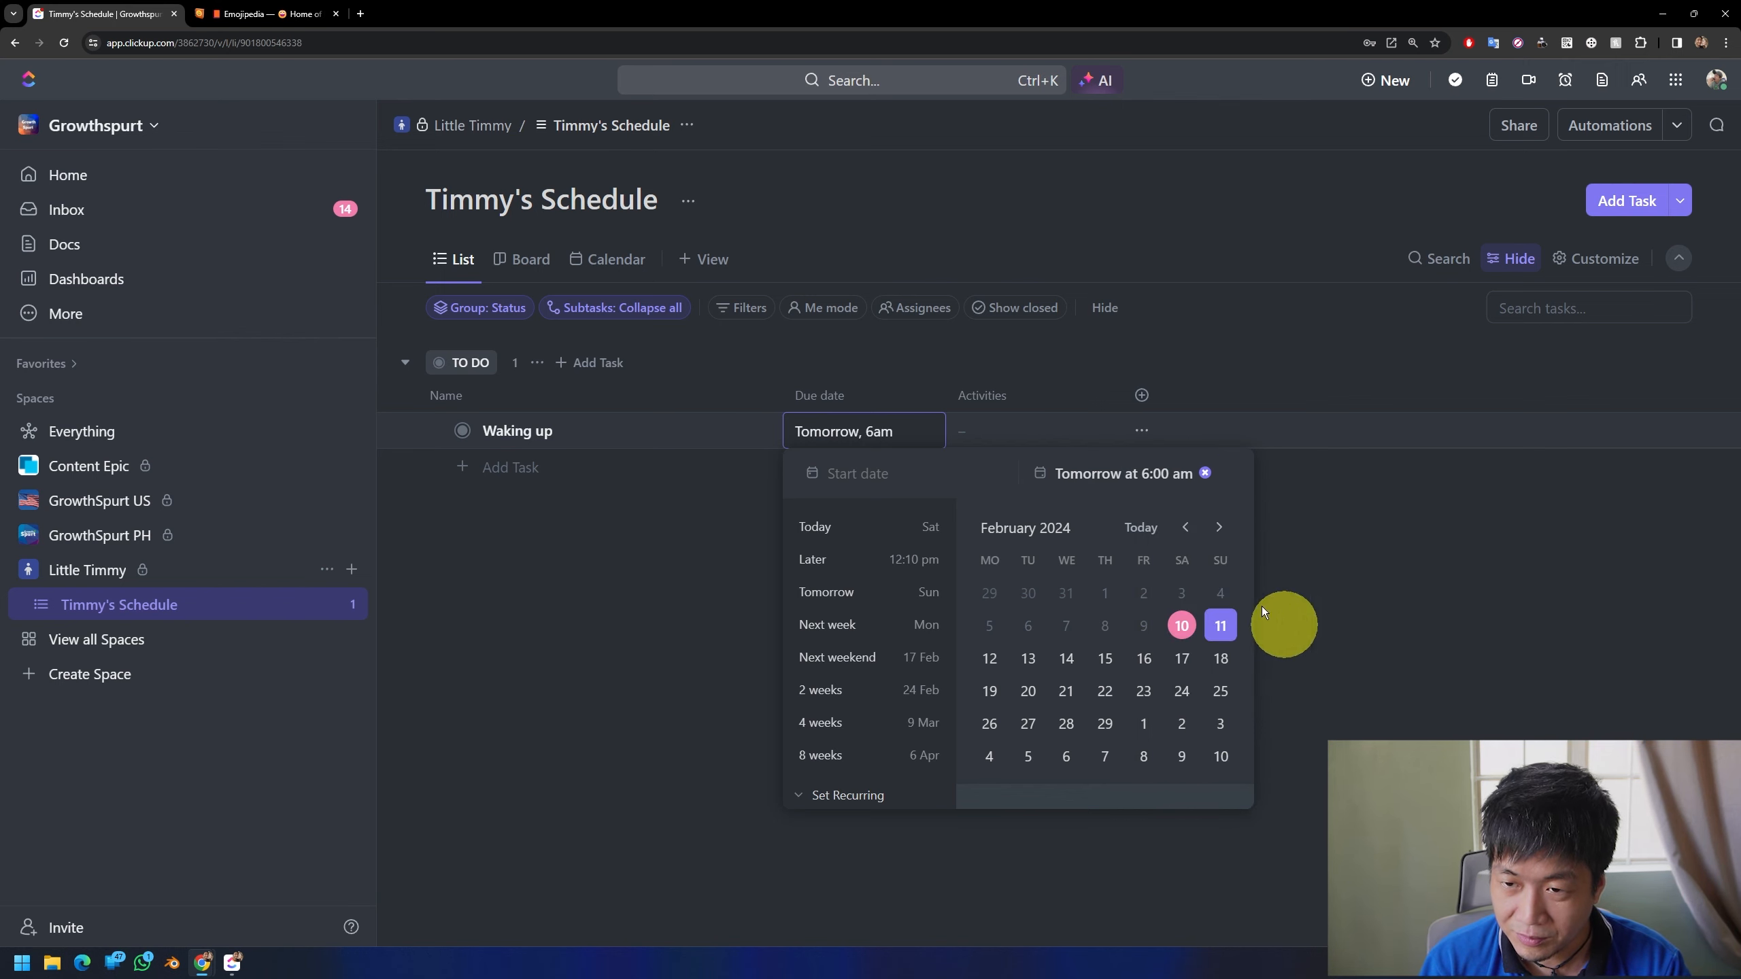
{"action": "left_click", "coordinate": [1301, 532]}
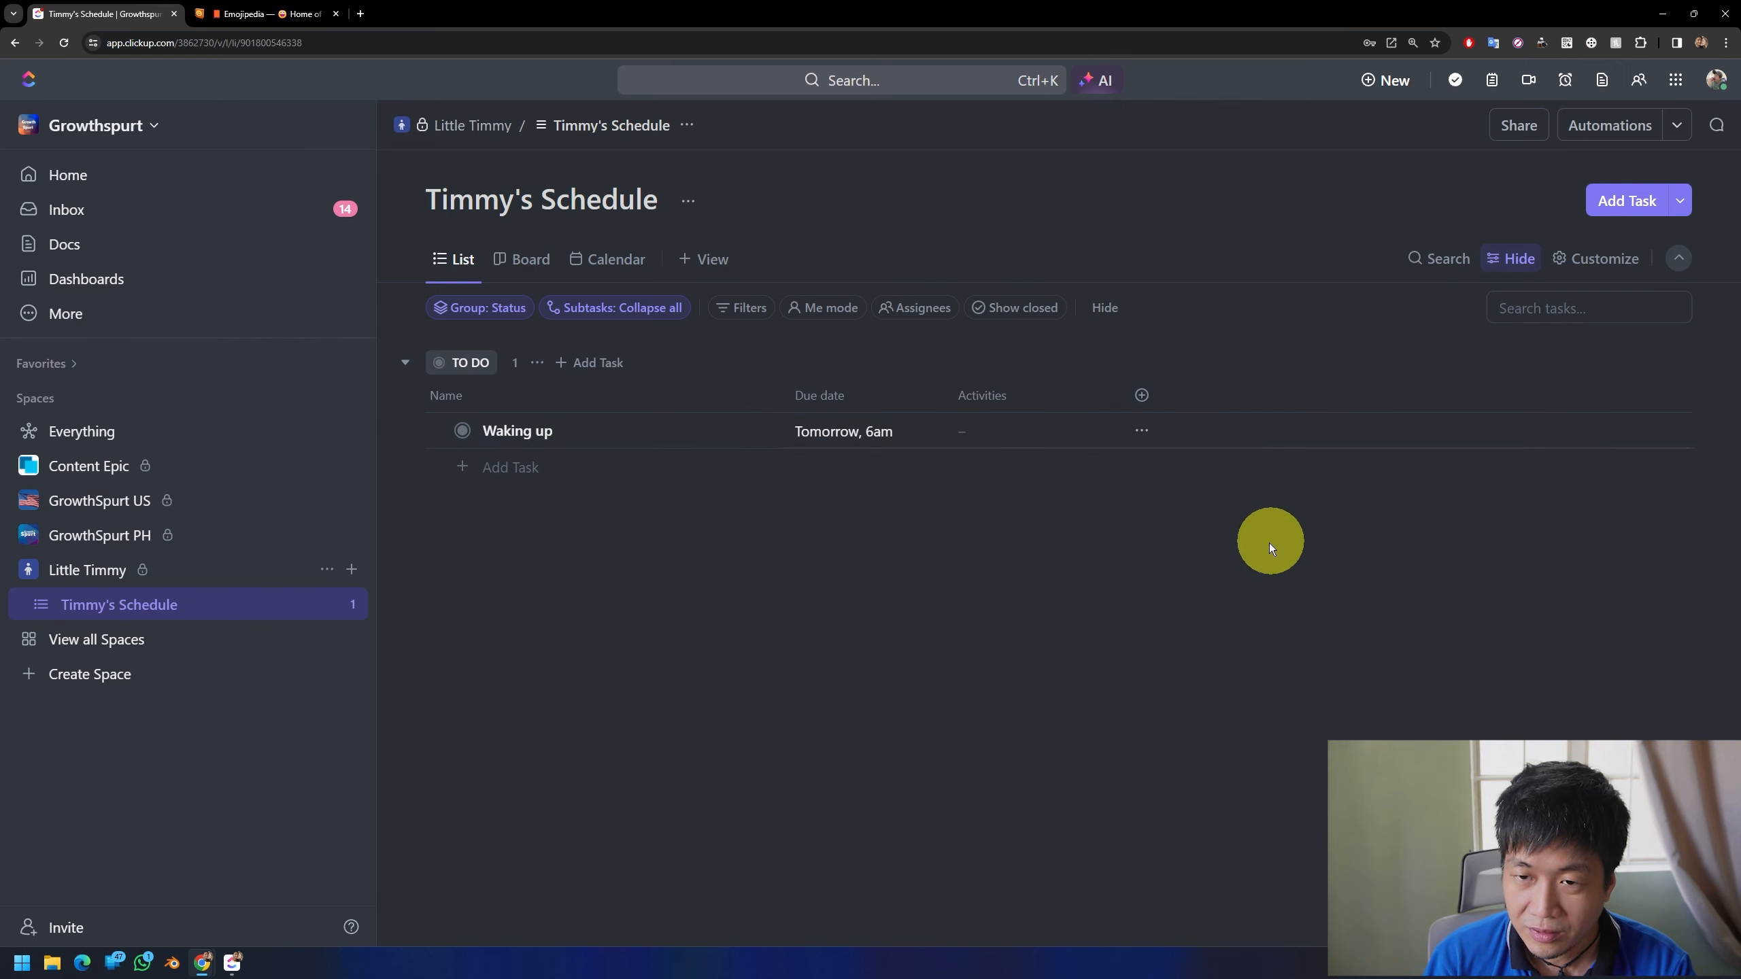
Step: Enter "Make up the bed & brush teeth" as the Activities text of "Waking up" and widen the Activities column to fit it
{"action": "left_click", "coordinate": [990, 434]}
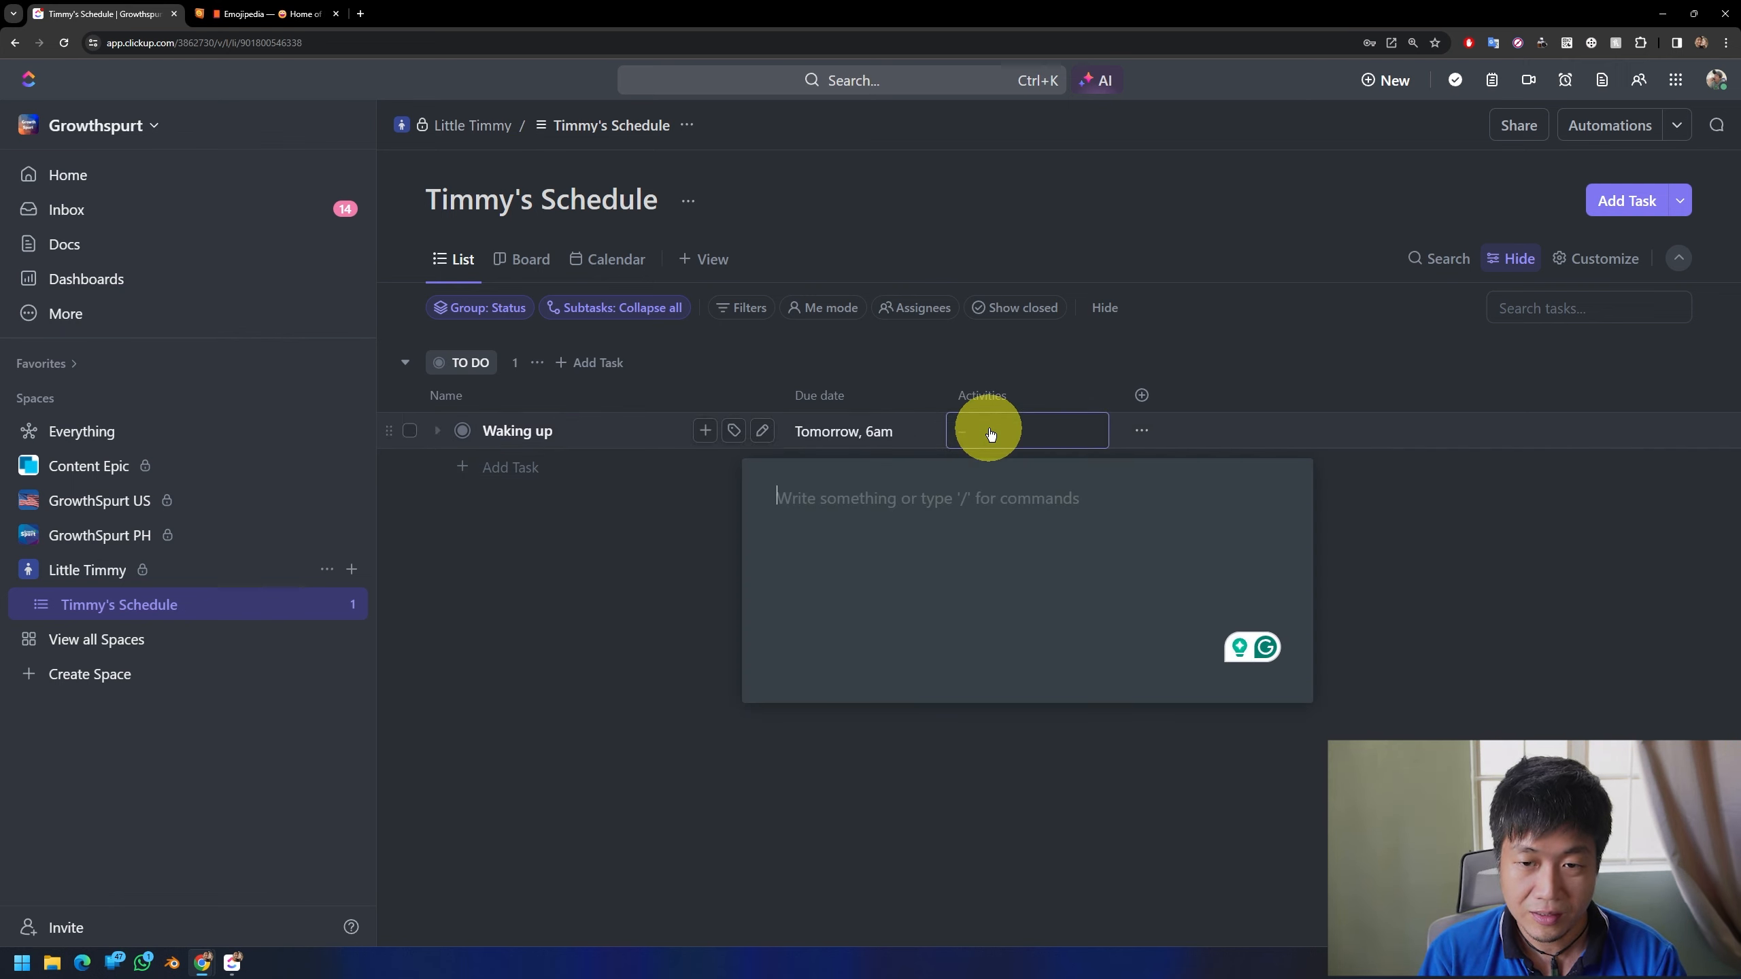
{"action": "type", "text": "Make up the bed & brush"}
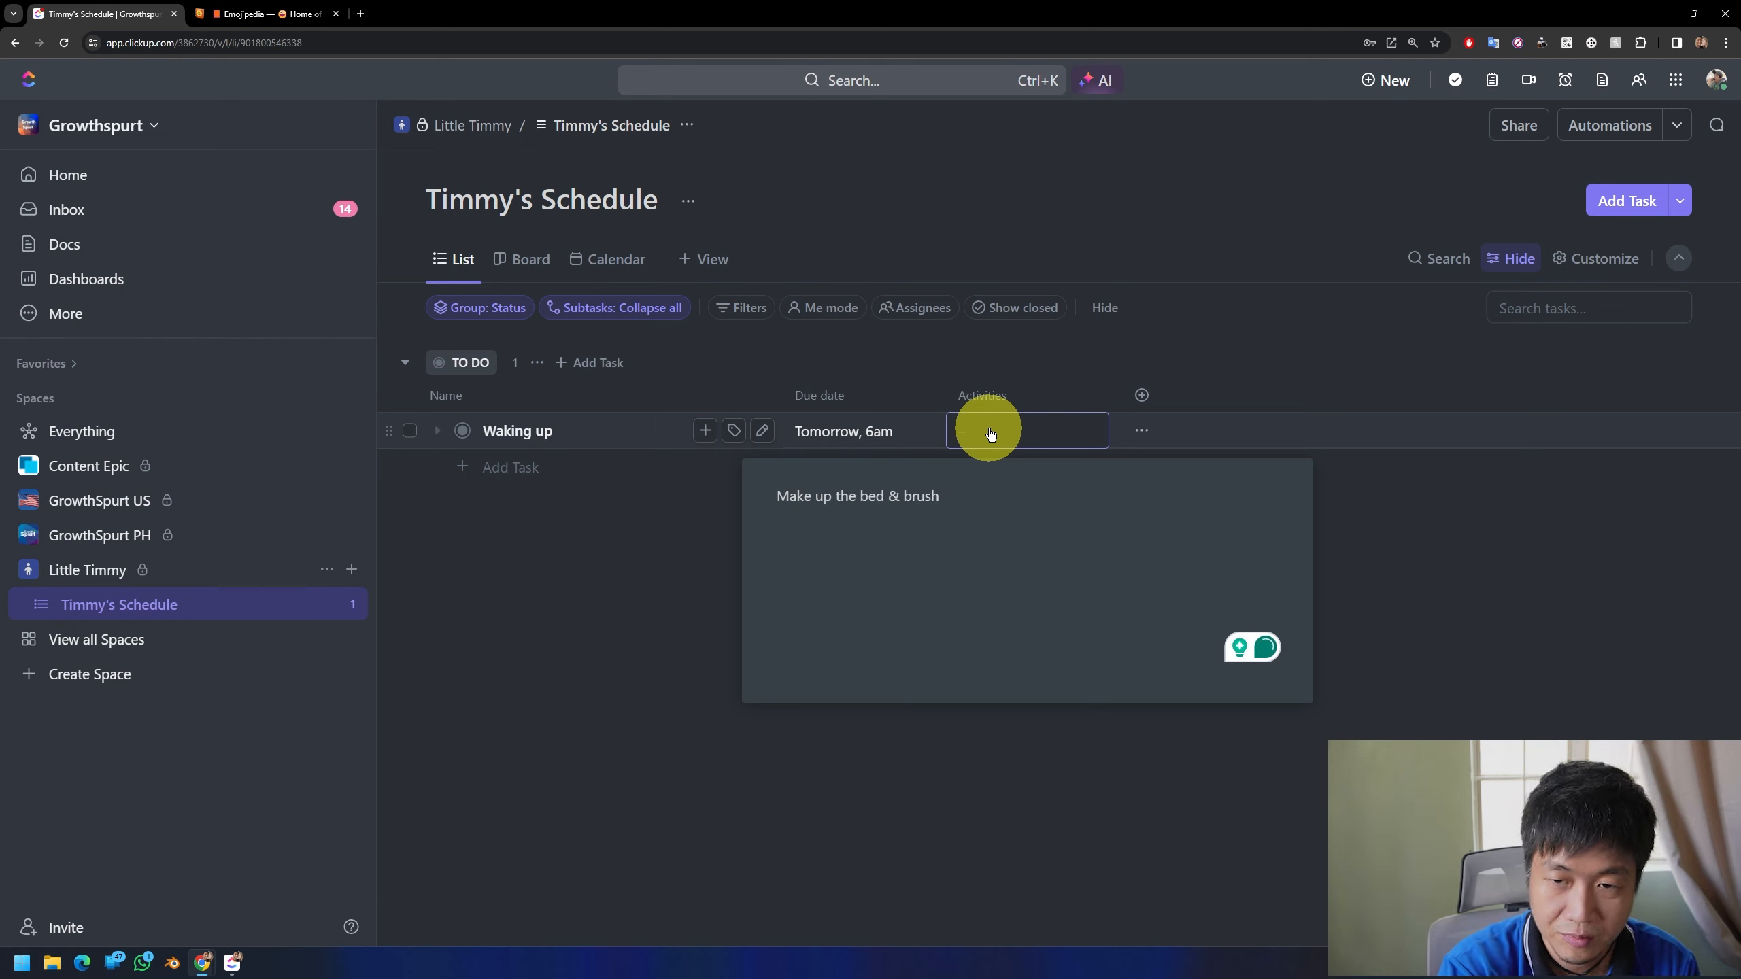
{"action": "type", "text": " teeth"}
{"action": "left_click", "coordinate": [1379, 529]}
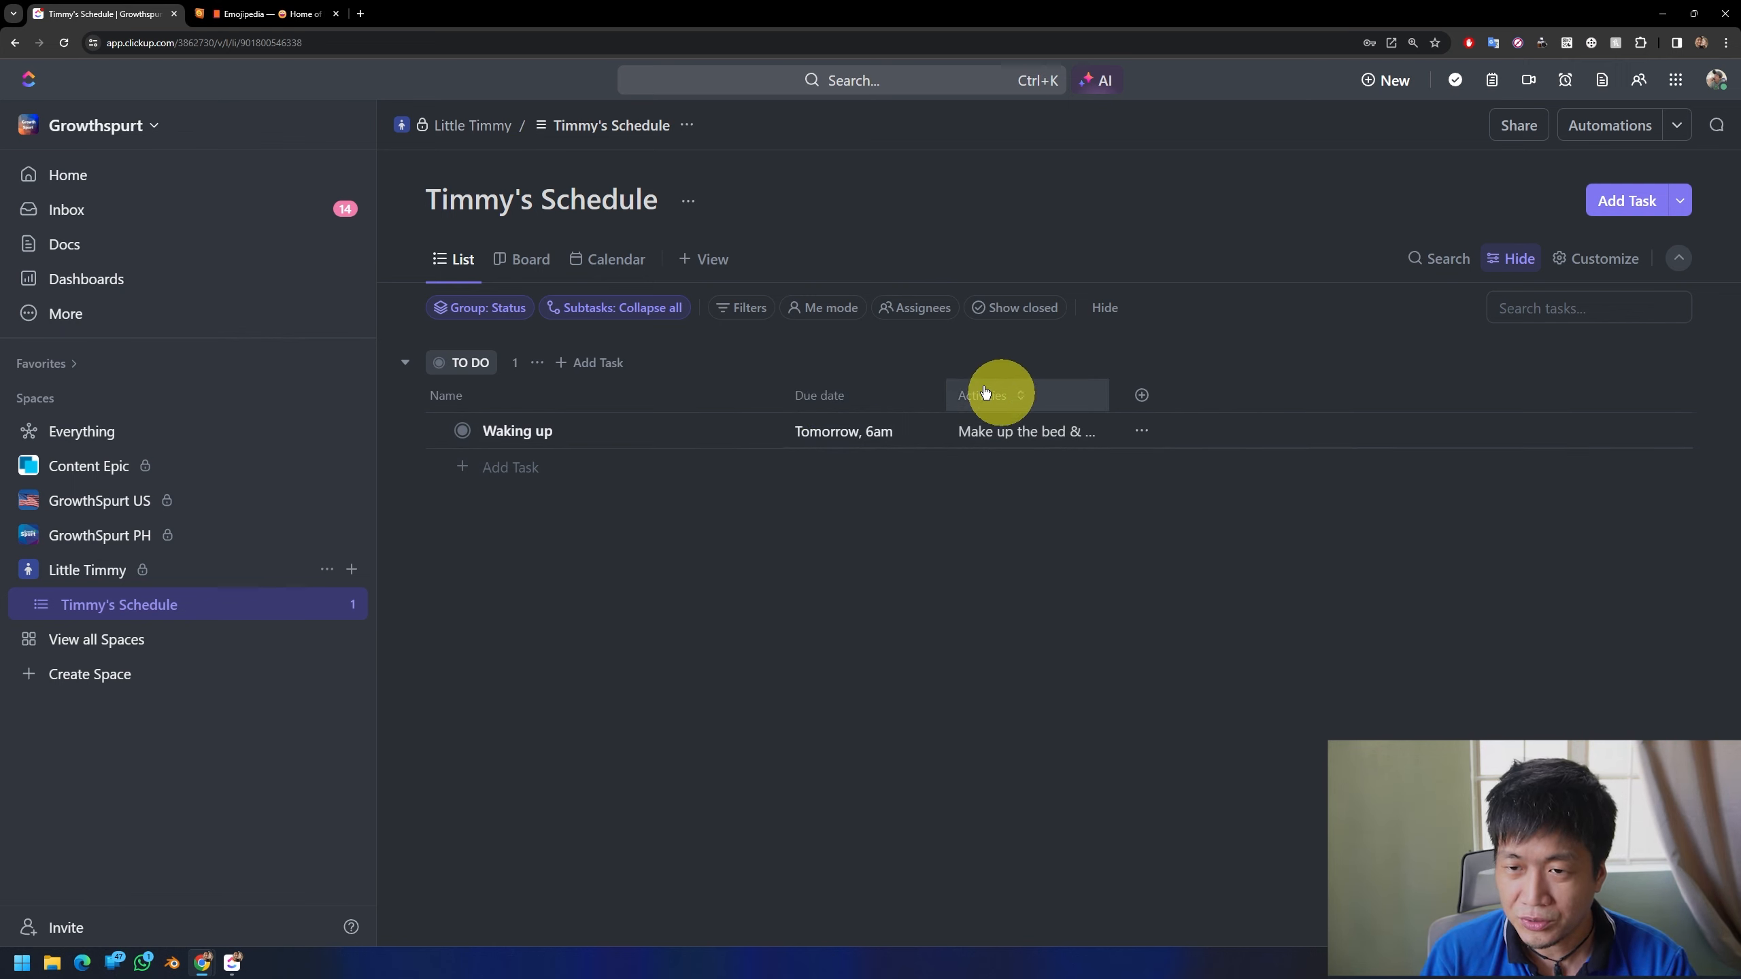
{"action": "left_click_drag", "start_coordinate": [1128, 386], "coordinate": [1195, 389]}
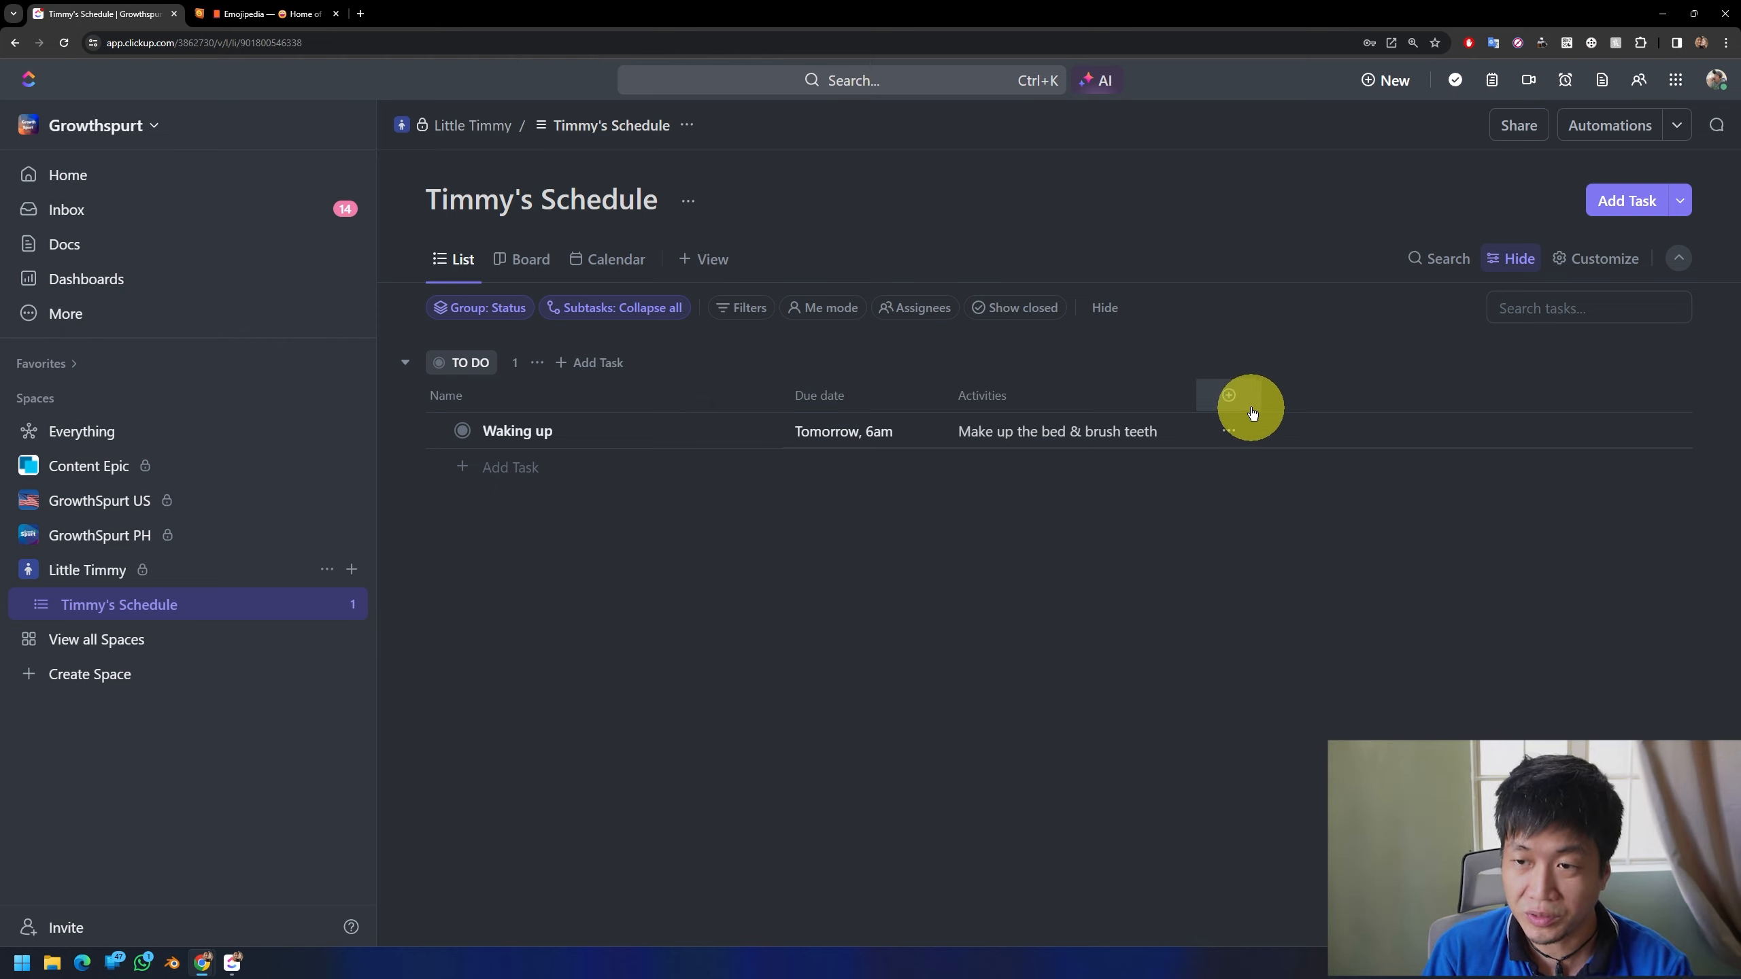
Step: Add a Dropdown column named "Activities with" with the options Dad, Mom, Sister and Auntie
{"action": "left_click", "coordinate": [1229, 395]}
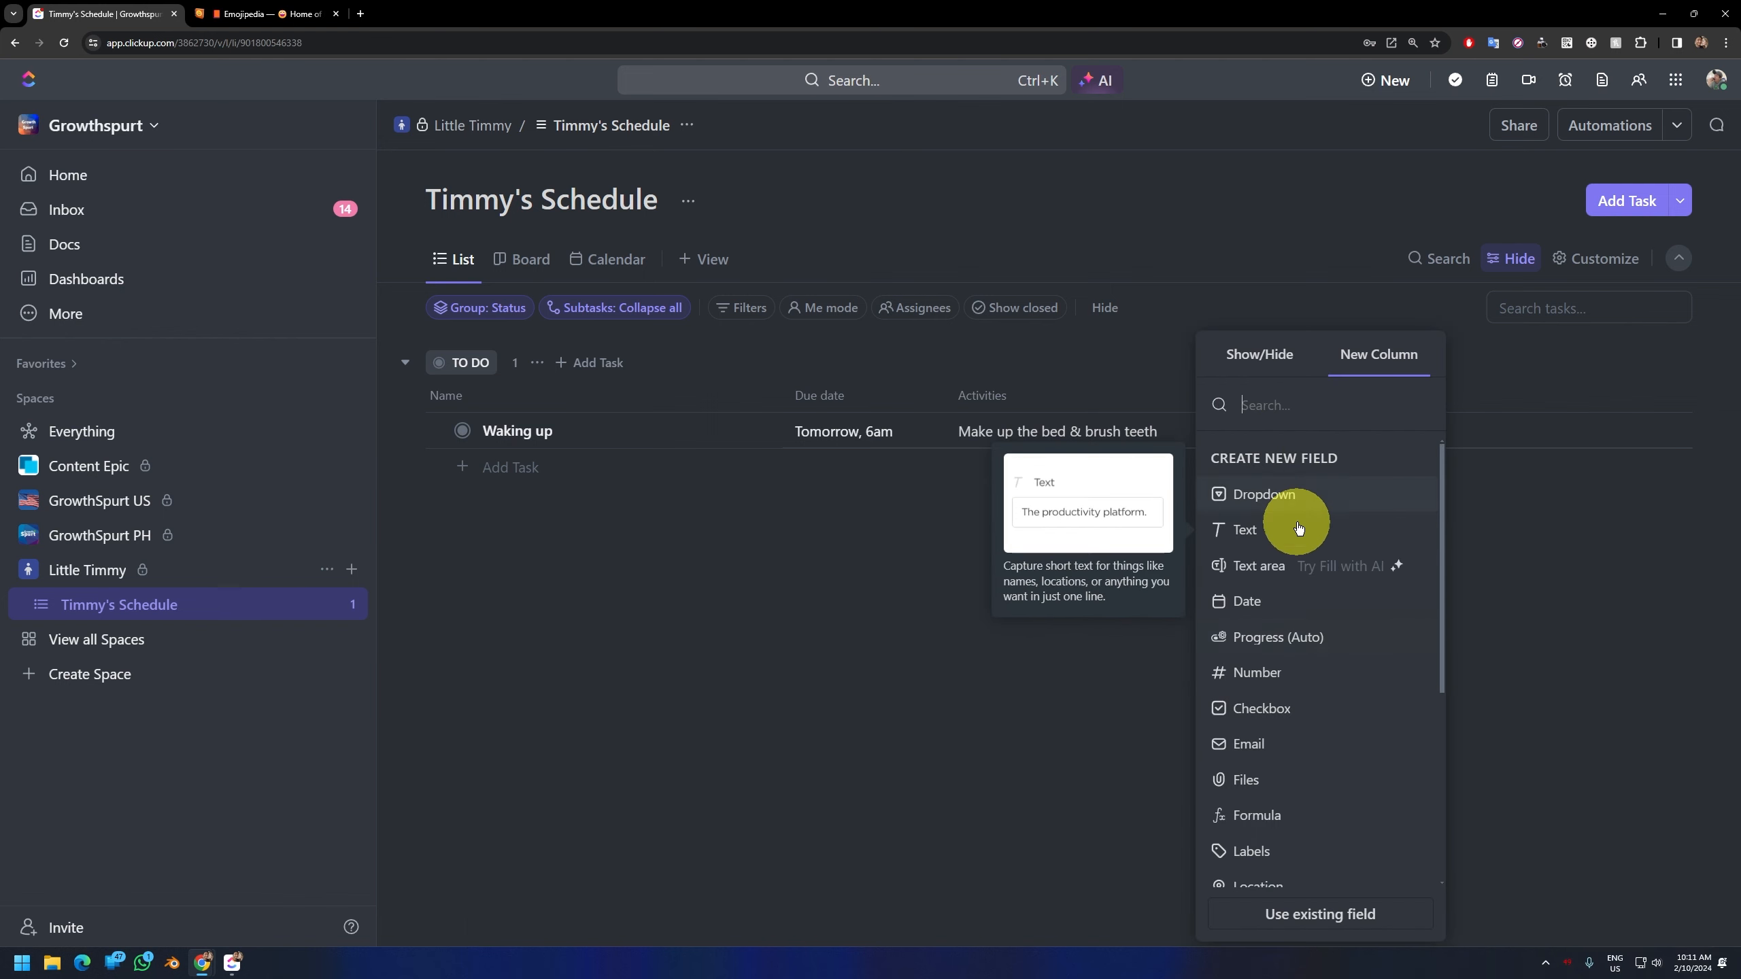
{"action": "left_click", "coordinate": [1265, 495]}
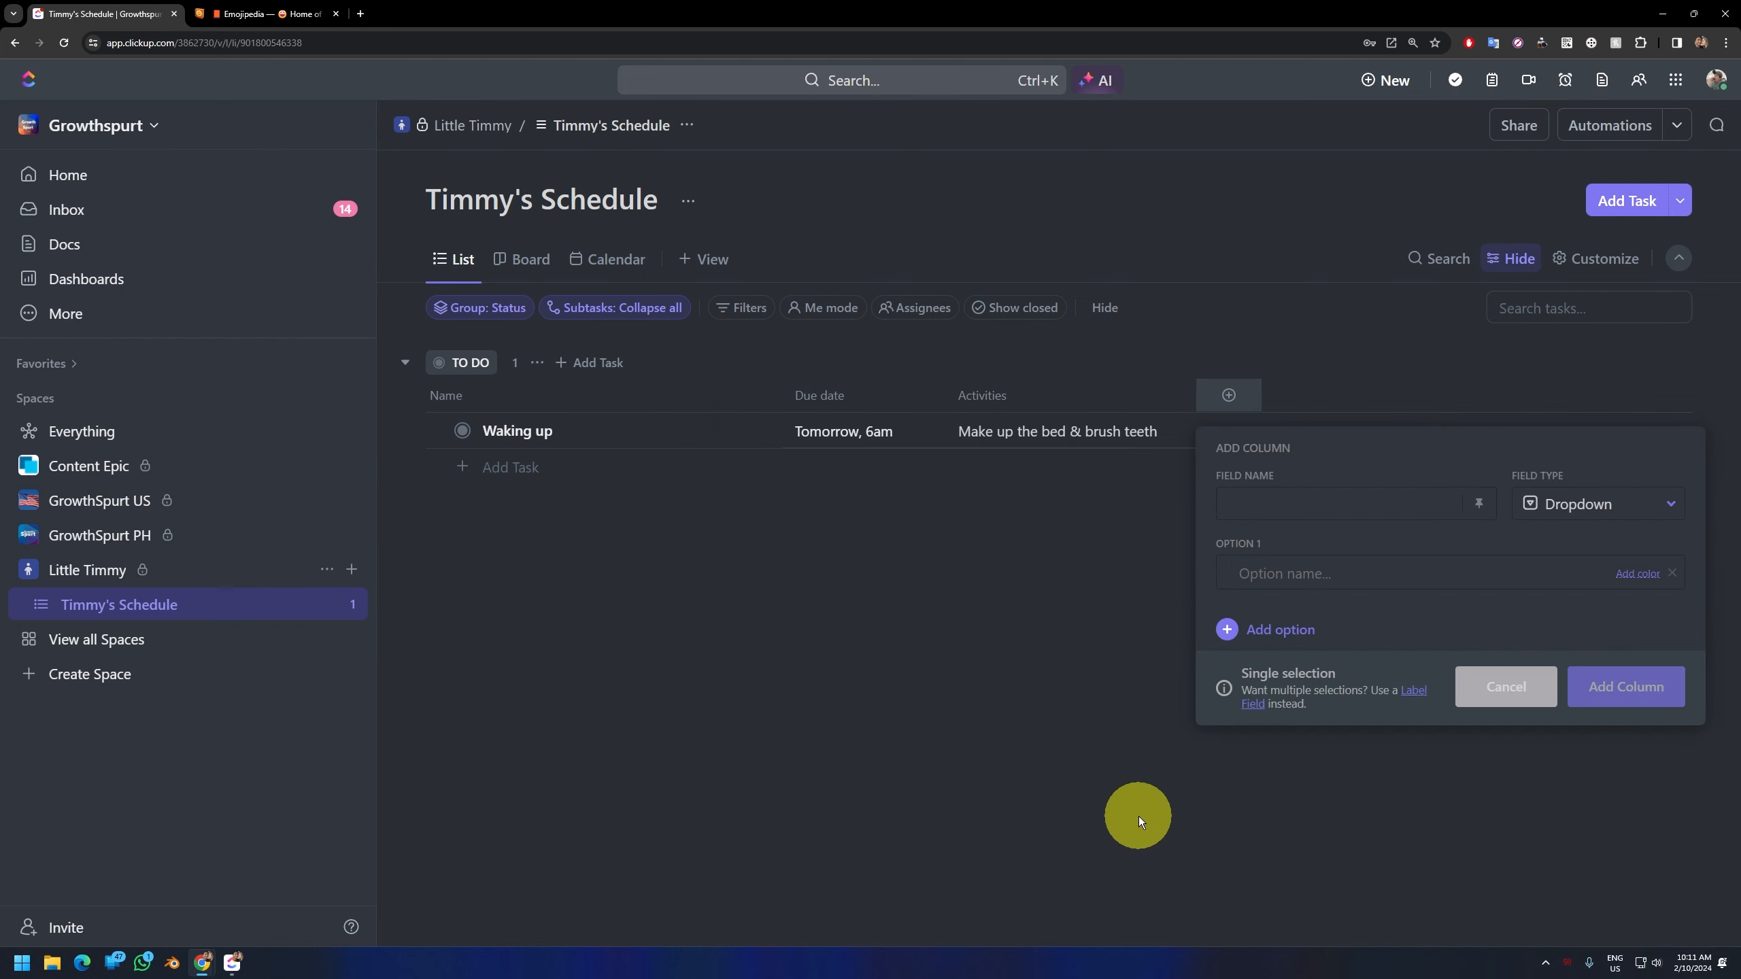
{"action": "type", "text": "Activ"}
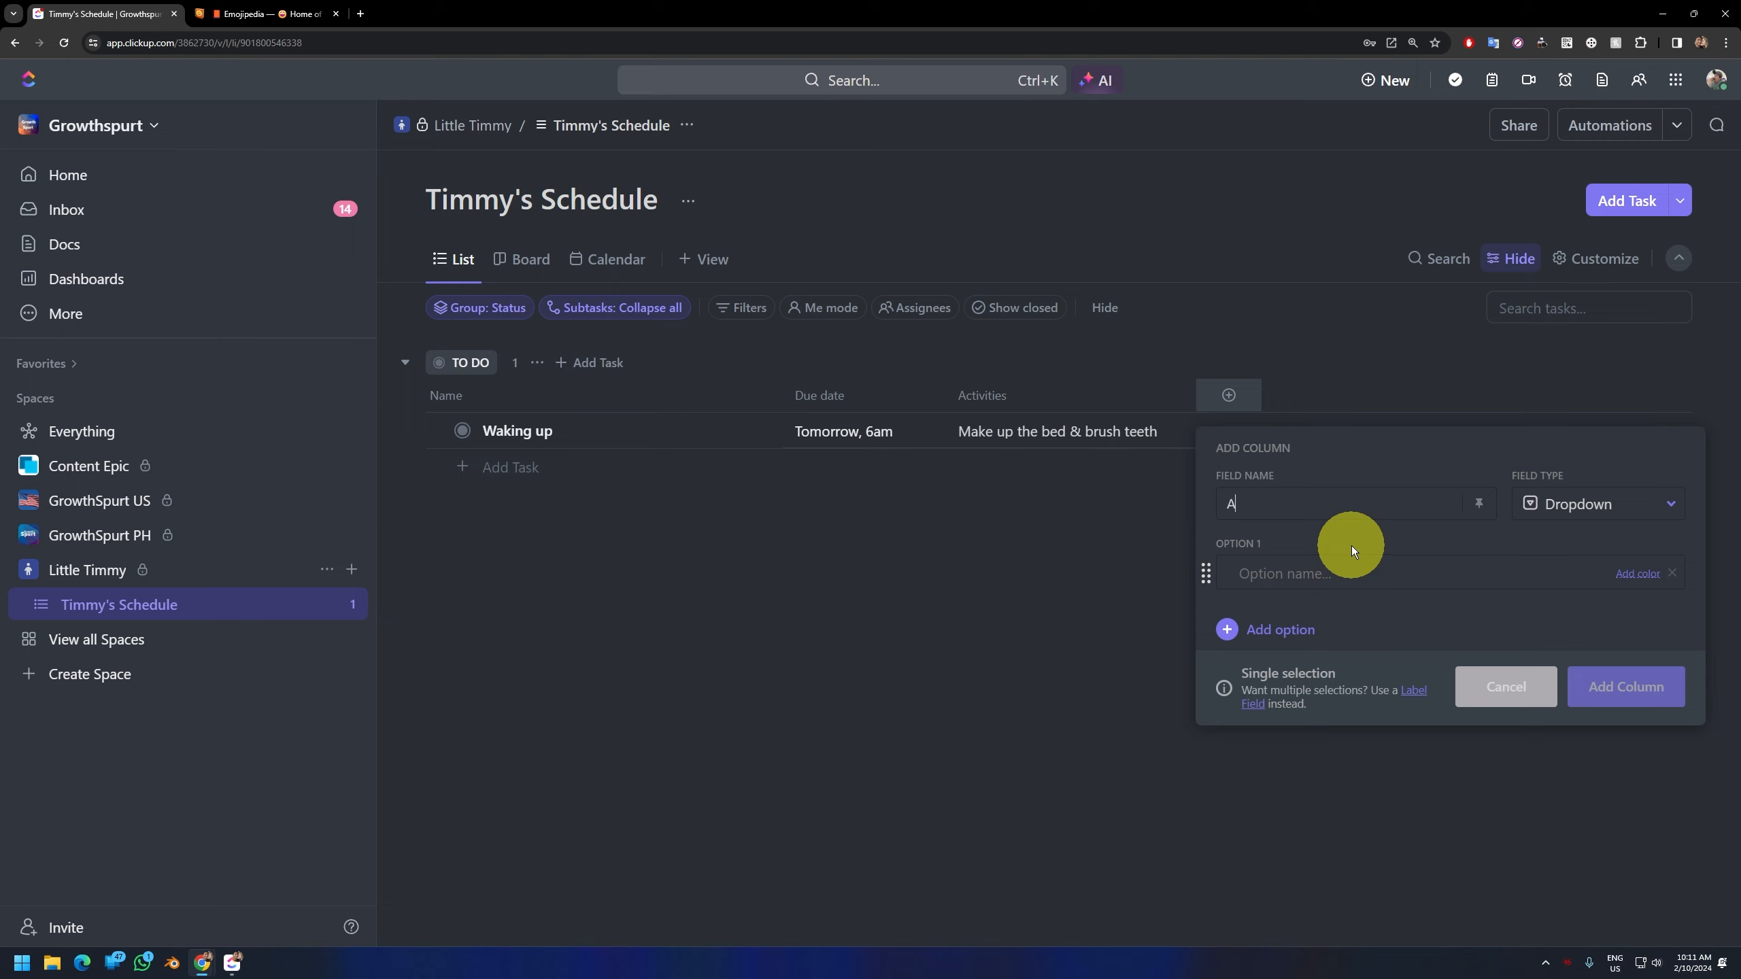
{"action": "type", "text": "ties with"}
{"action": "left_click", "coordinate": [1342, 573]}
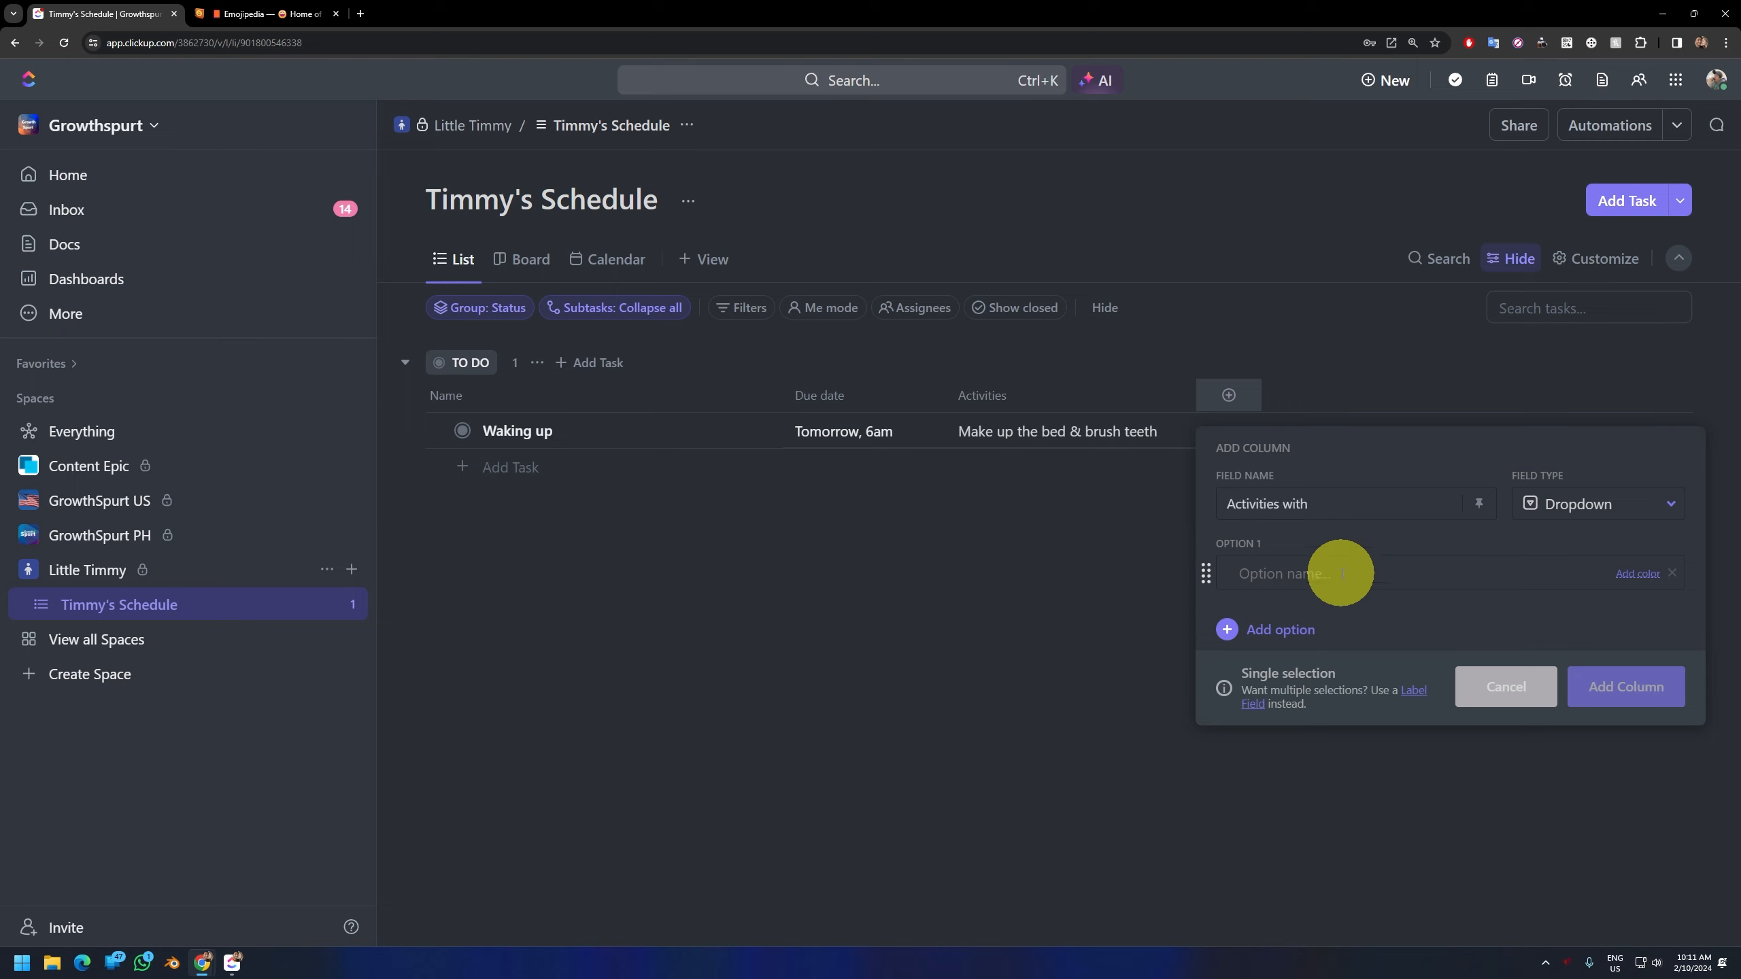
{"action": "type", "text": "Dad"}
{"action": "key", "text": "Return"}
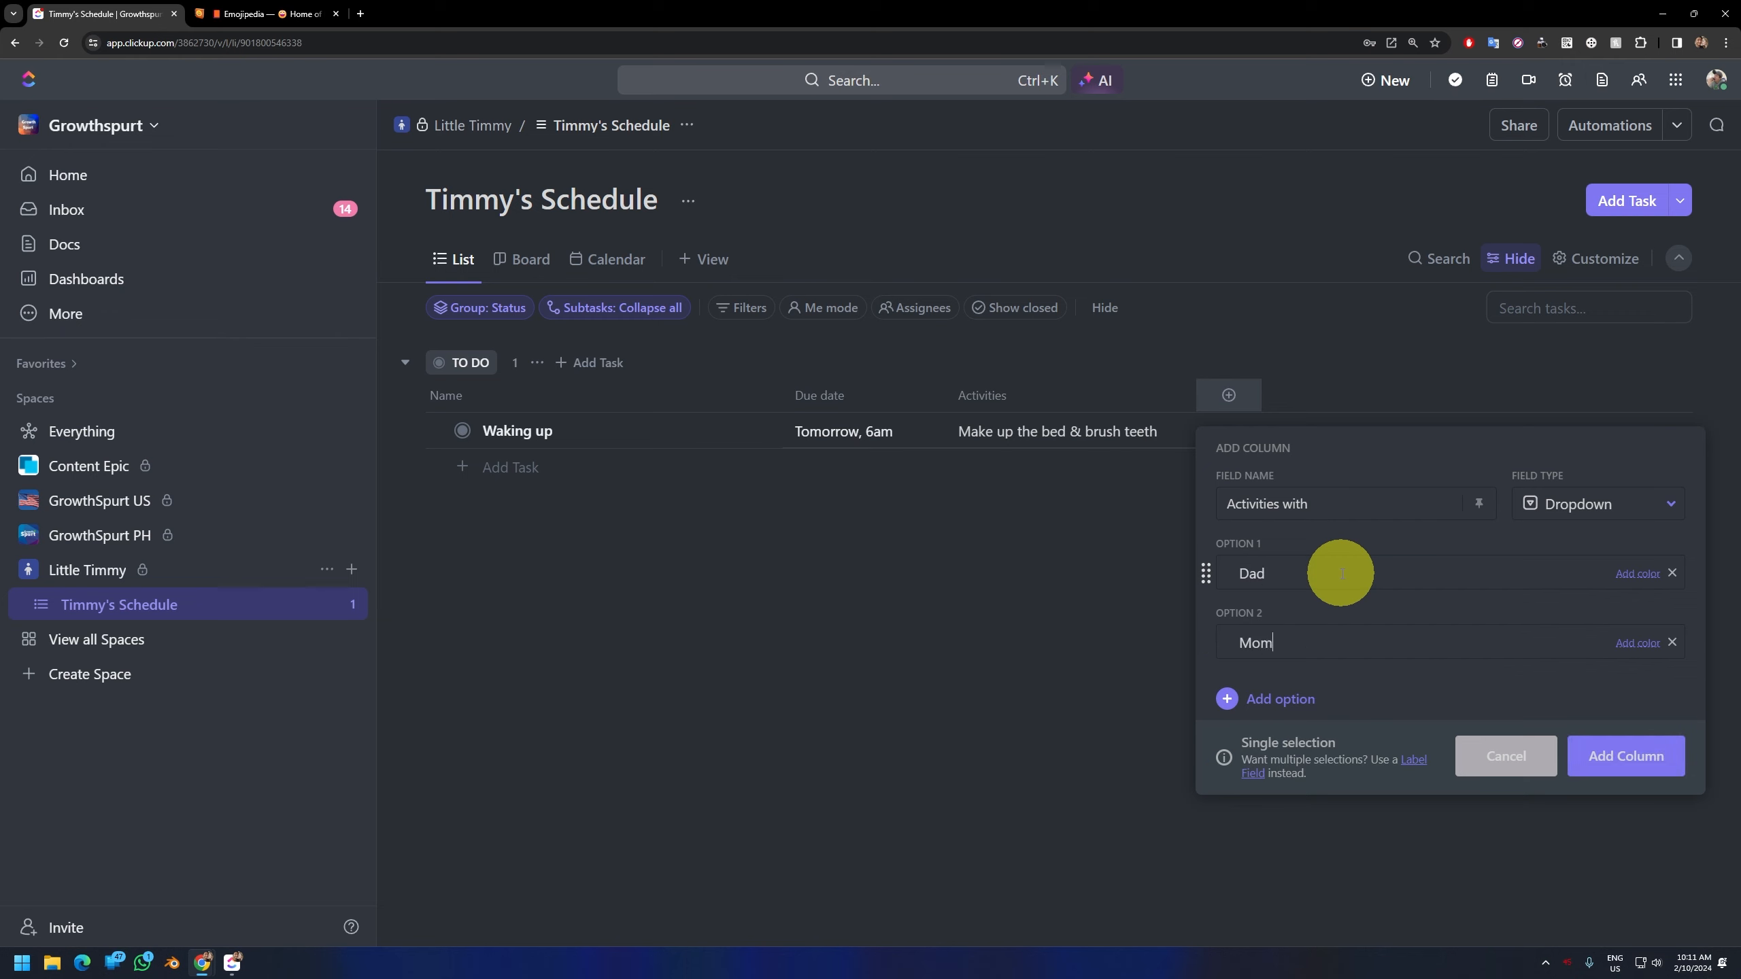
{"action": "type", "text": "Mom"}
{"action": "key", "text": "Return"}
{"action": "key", "text": "Return"}
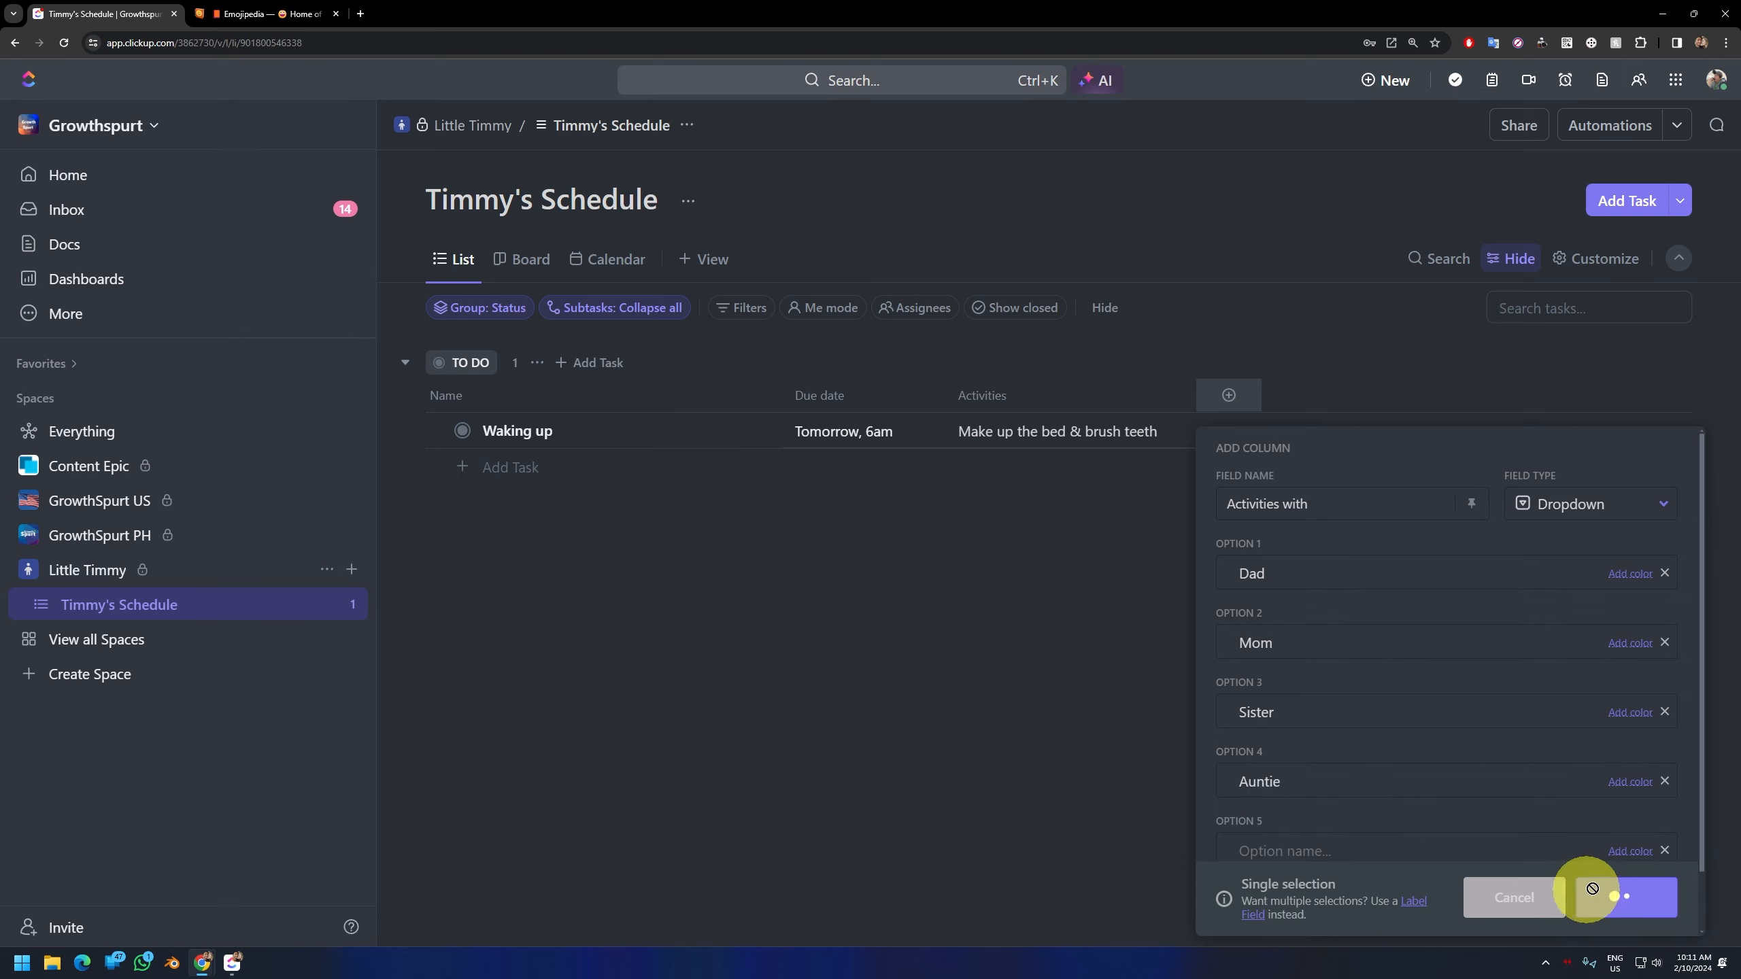
{"action": "left_click", "coordinate": [1586, 895]}
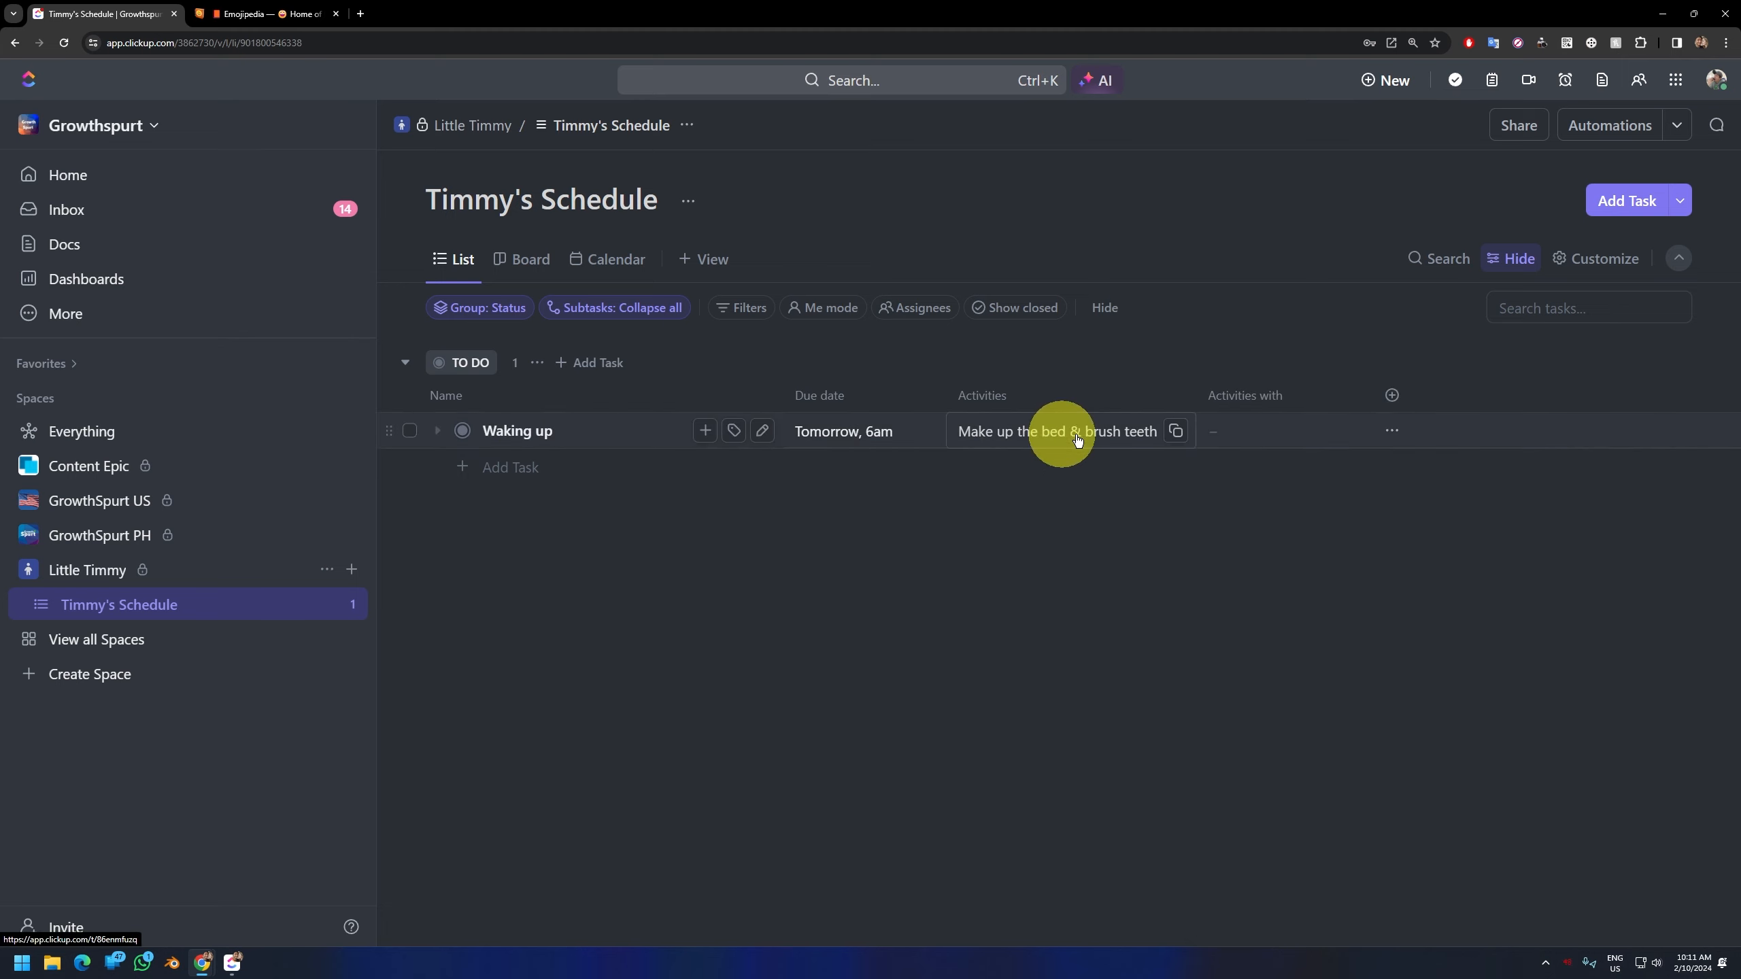
Step: Edit the options of the "Activities with" field and add a fifth option named "Alone"
{"action": "left_click", "coordinate": [1229, 441]}
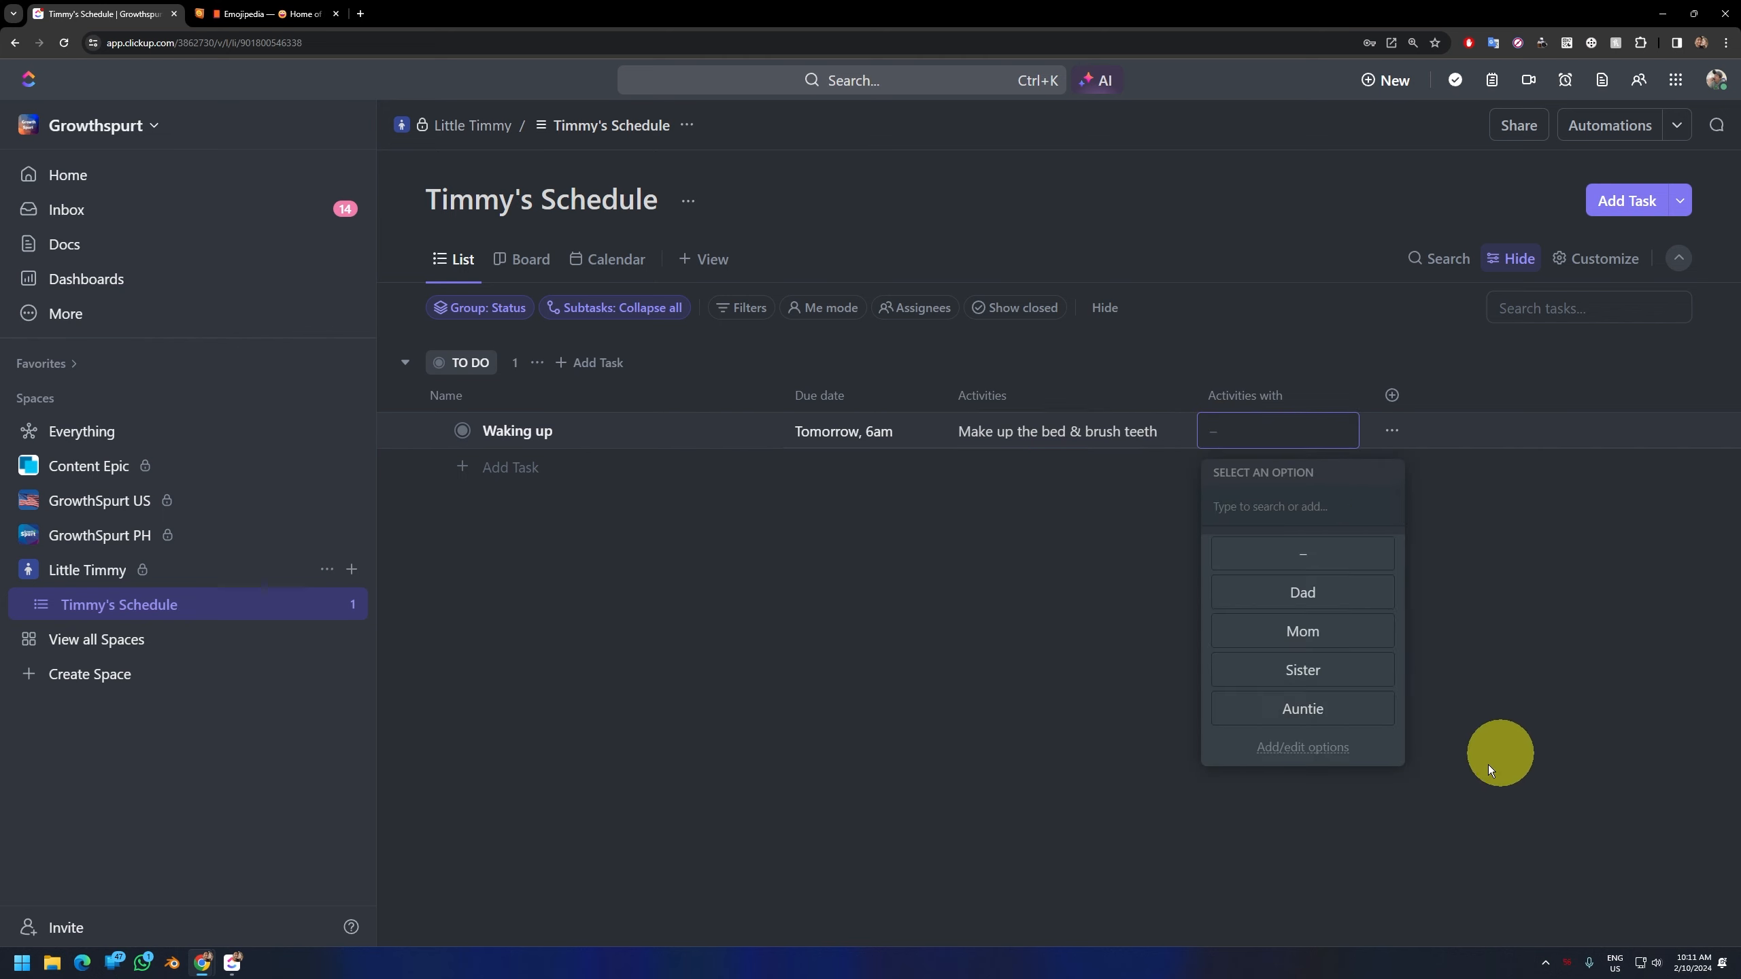
{"action": "left_click", "coordinate": [1319, 748]}
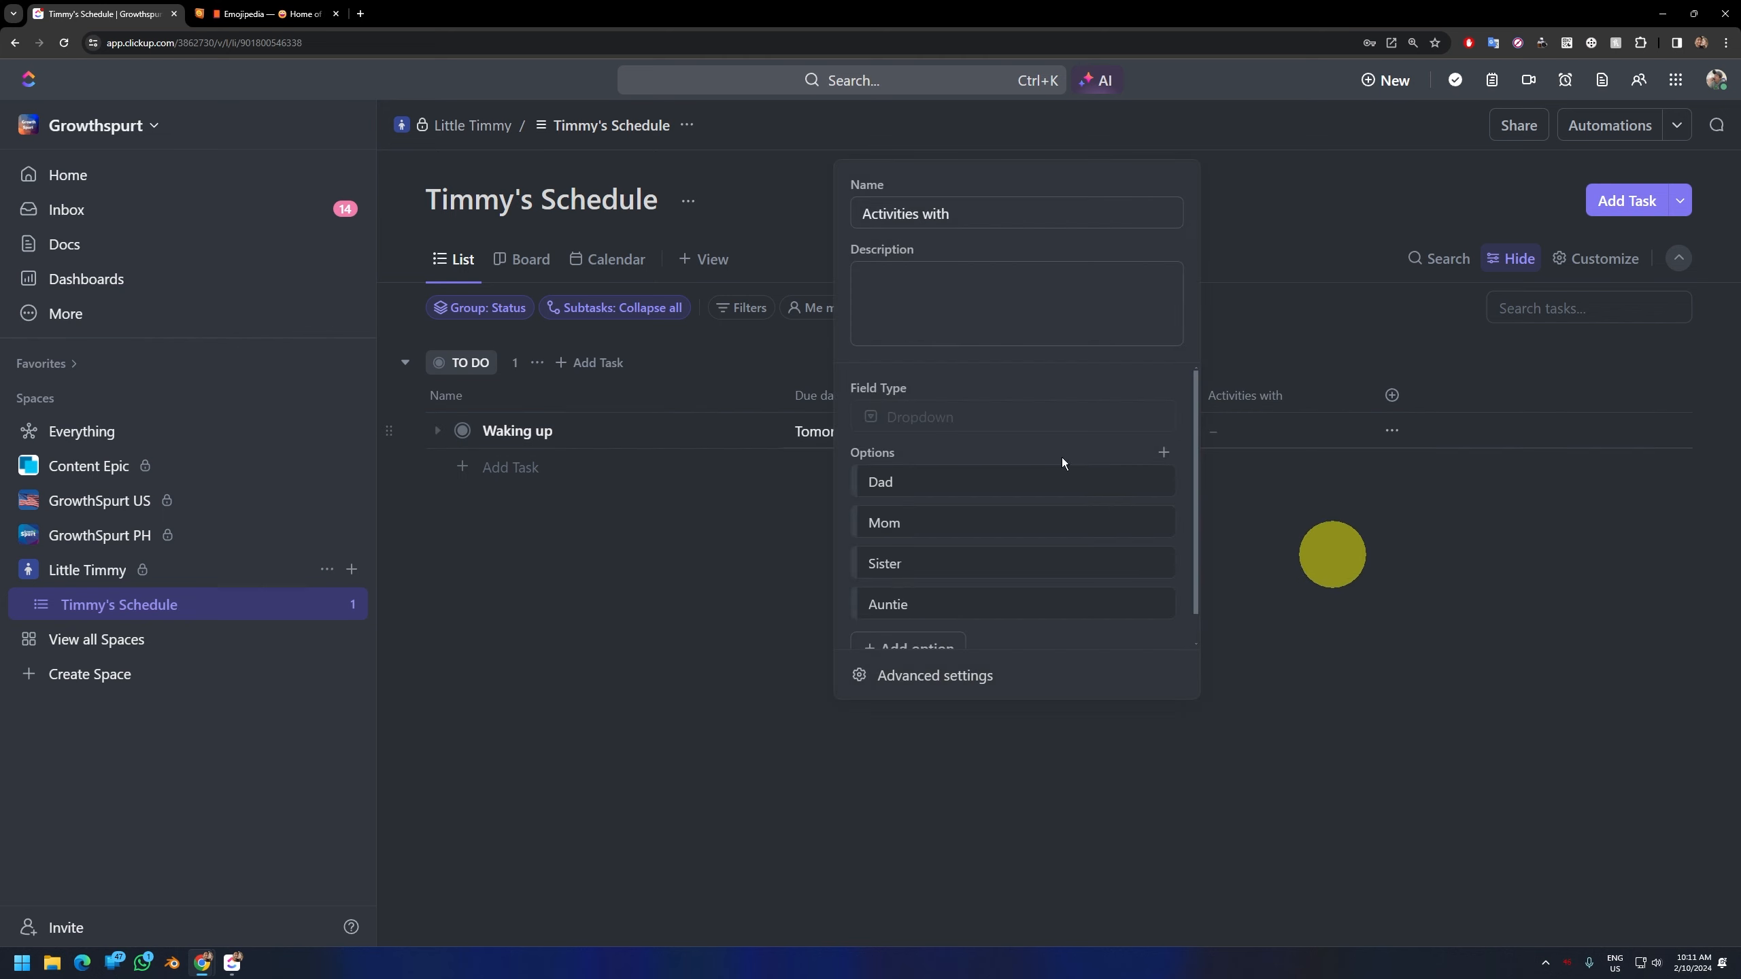
{"action": "scroll", "coordinate": [1061, 618], "scroll_direction": "down", "scroll_amount": 1}
{"action": "left_click", "coordinate": [932, 616]}
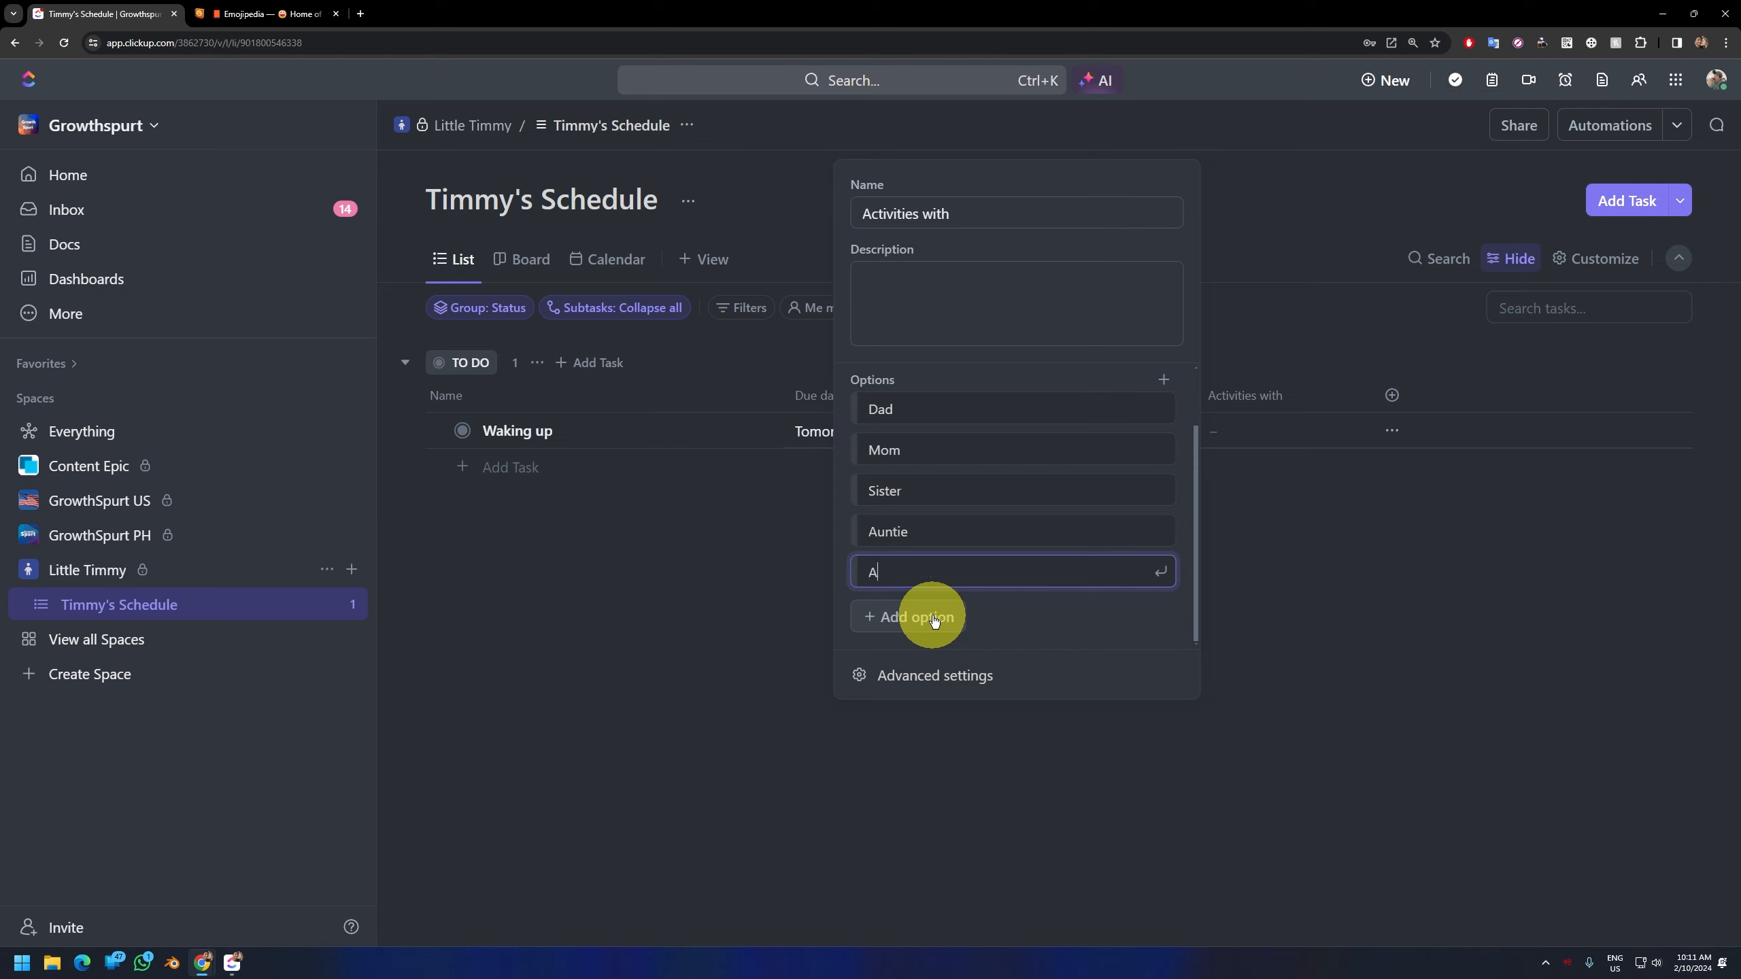
Step: Color the "Activities with" options: Dad blue, Mom pink, Sister teal green and Auntie yellow
{"action": "scroll", "coordinate": [884, 484], "scroll_direction": "up", "scroll_amount": 2}
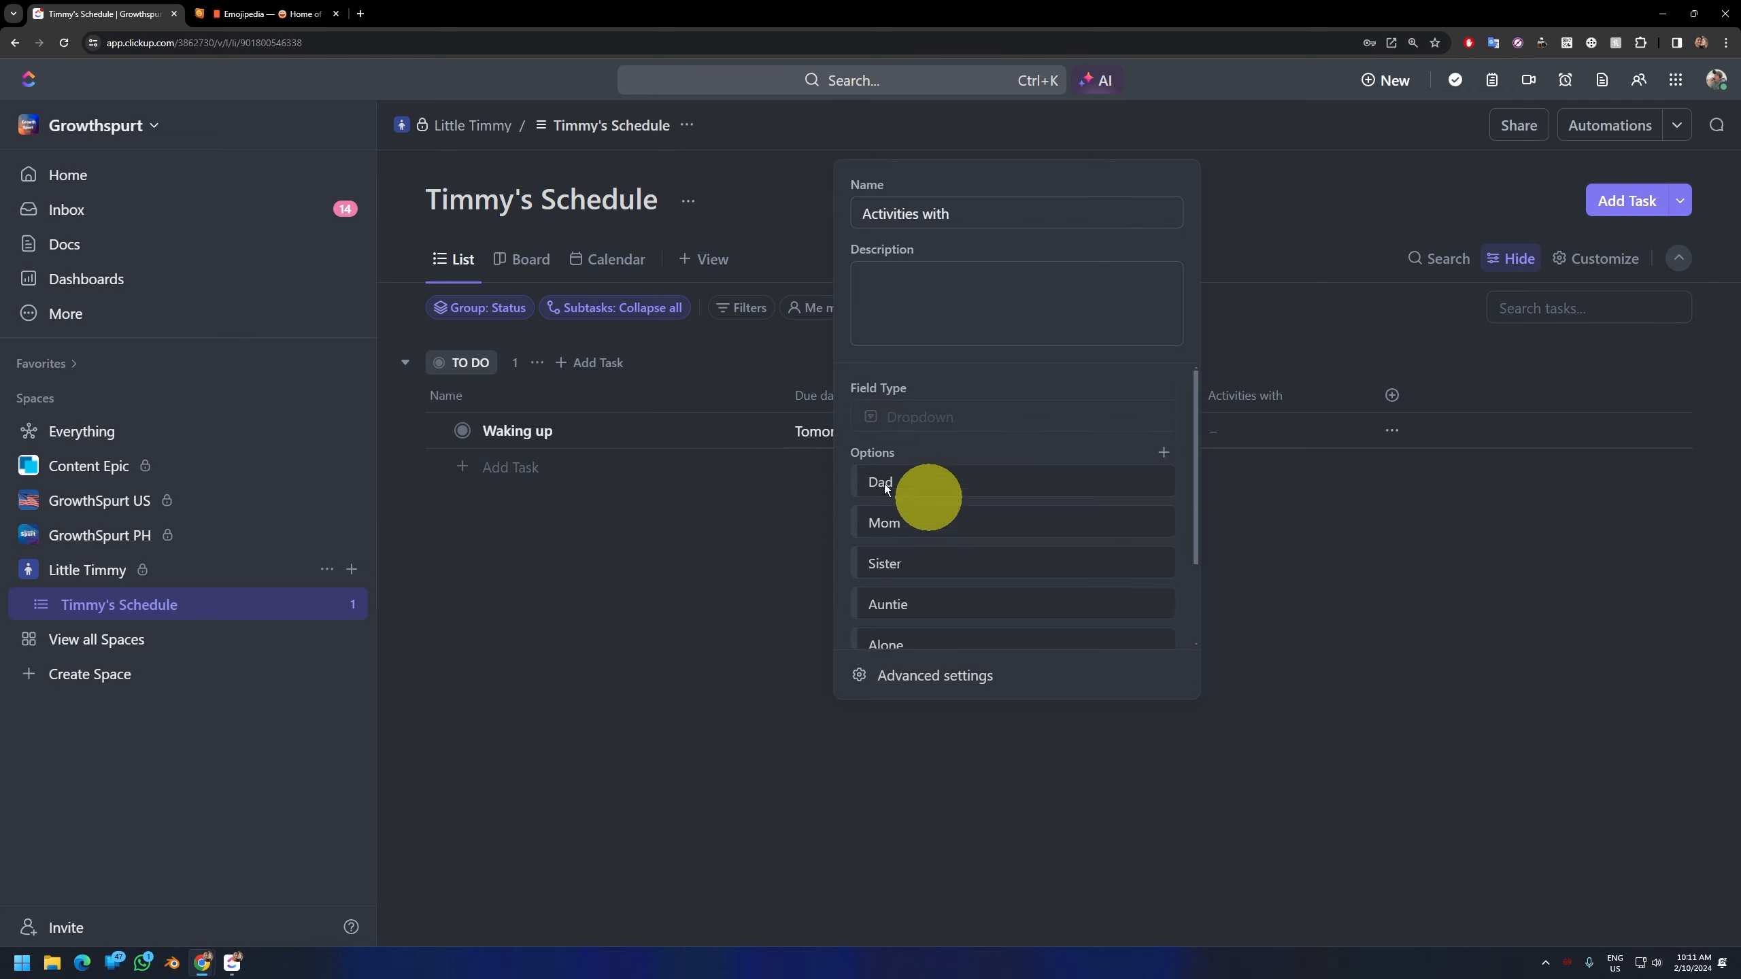
{"action": "left_click", "coordinate": [1128, 479]}
{"action": "left_click", "coordinate": [1174, 588]}
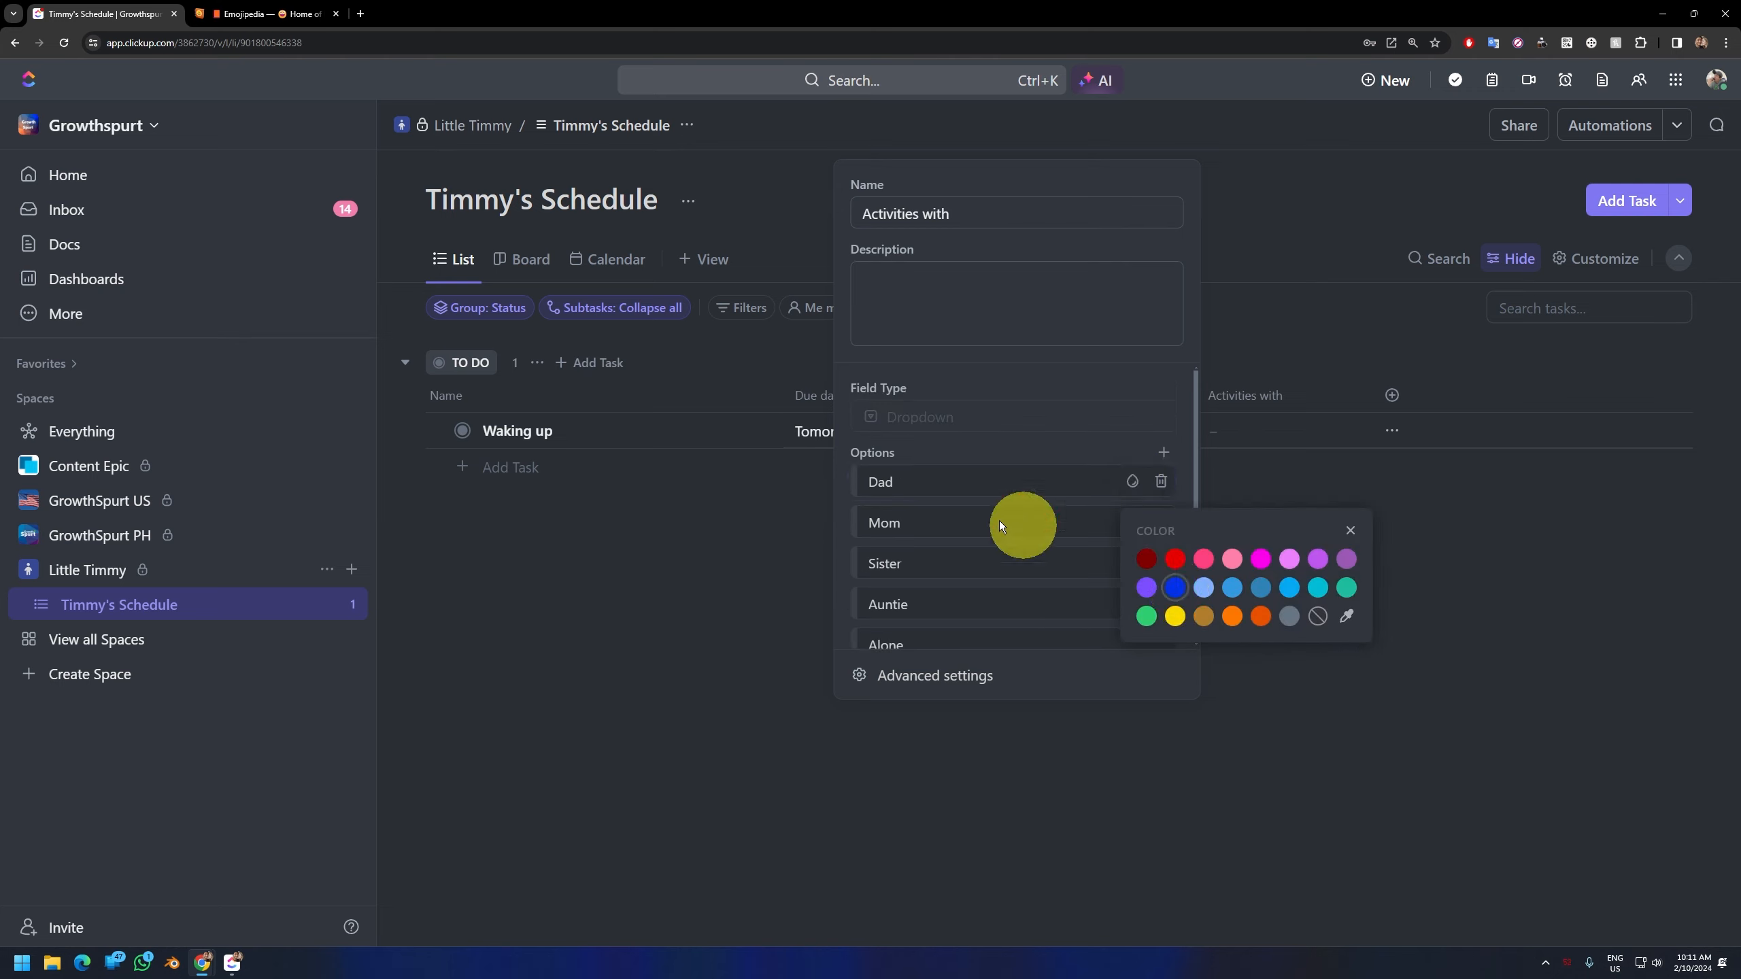
{"action": "left_click", "coordinate": [1132, 522]}
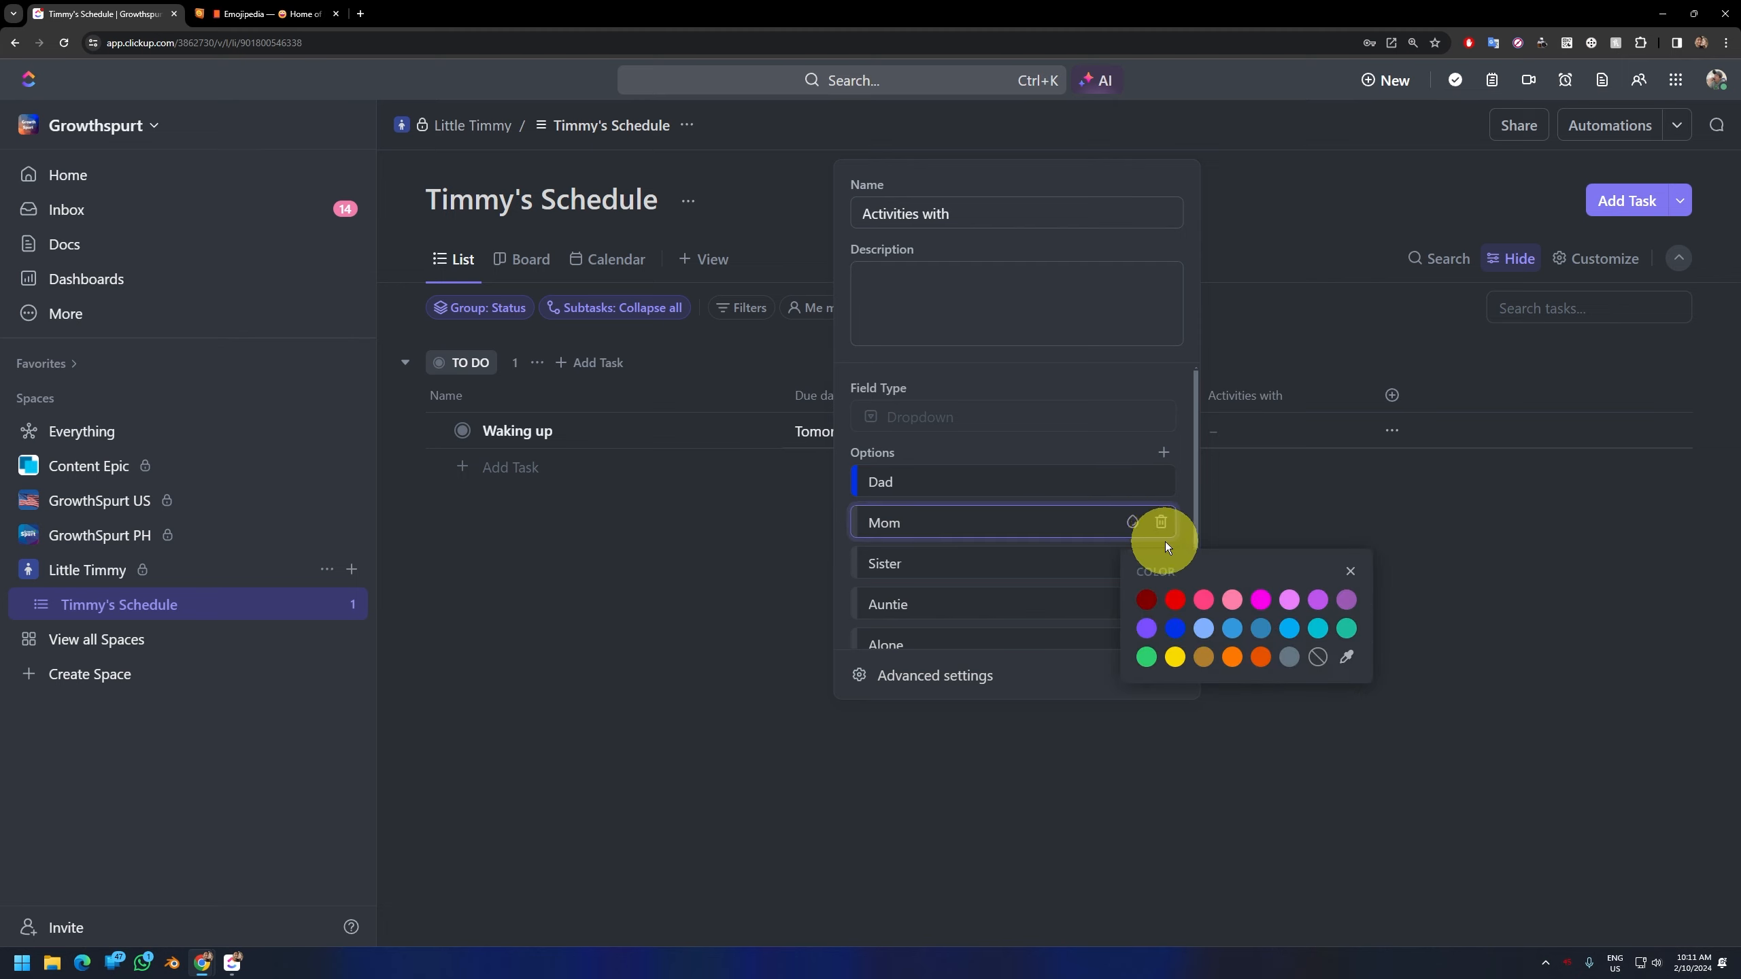
{"action": "left_click", "coordinate": [1232, 600]}
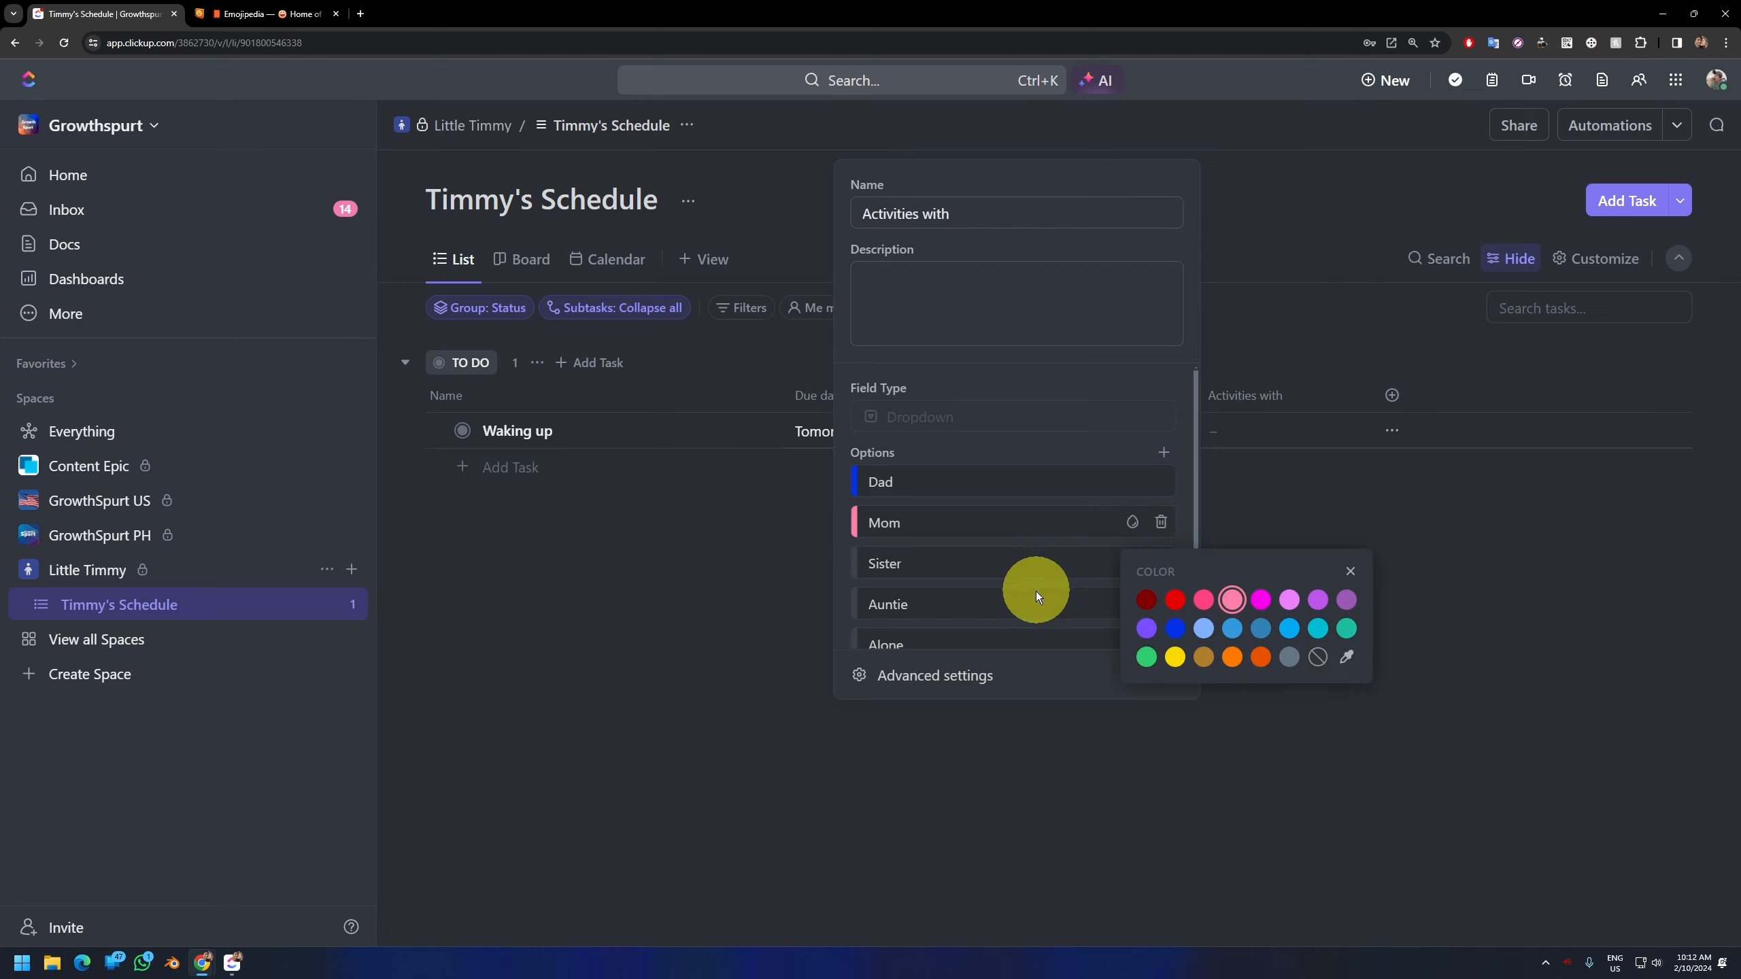
{"action": "left_click", "coordinate": [1133, 563]}
{"action": "left_click", "coordinate": [1345, 668]}
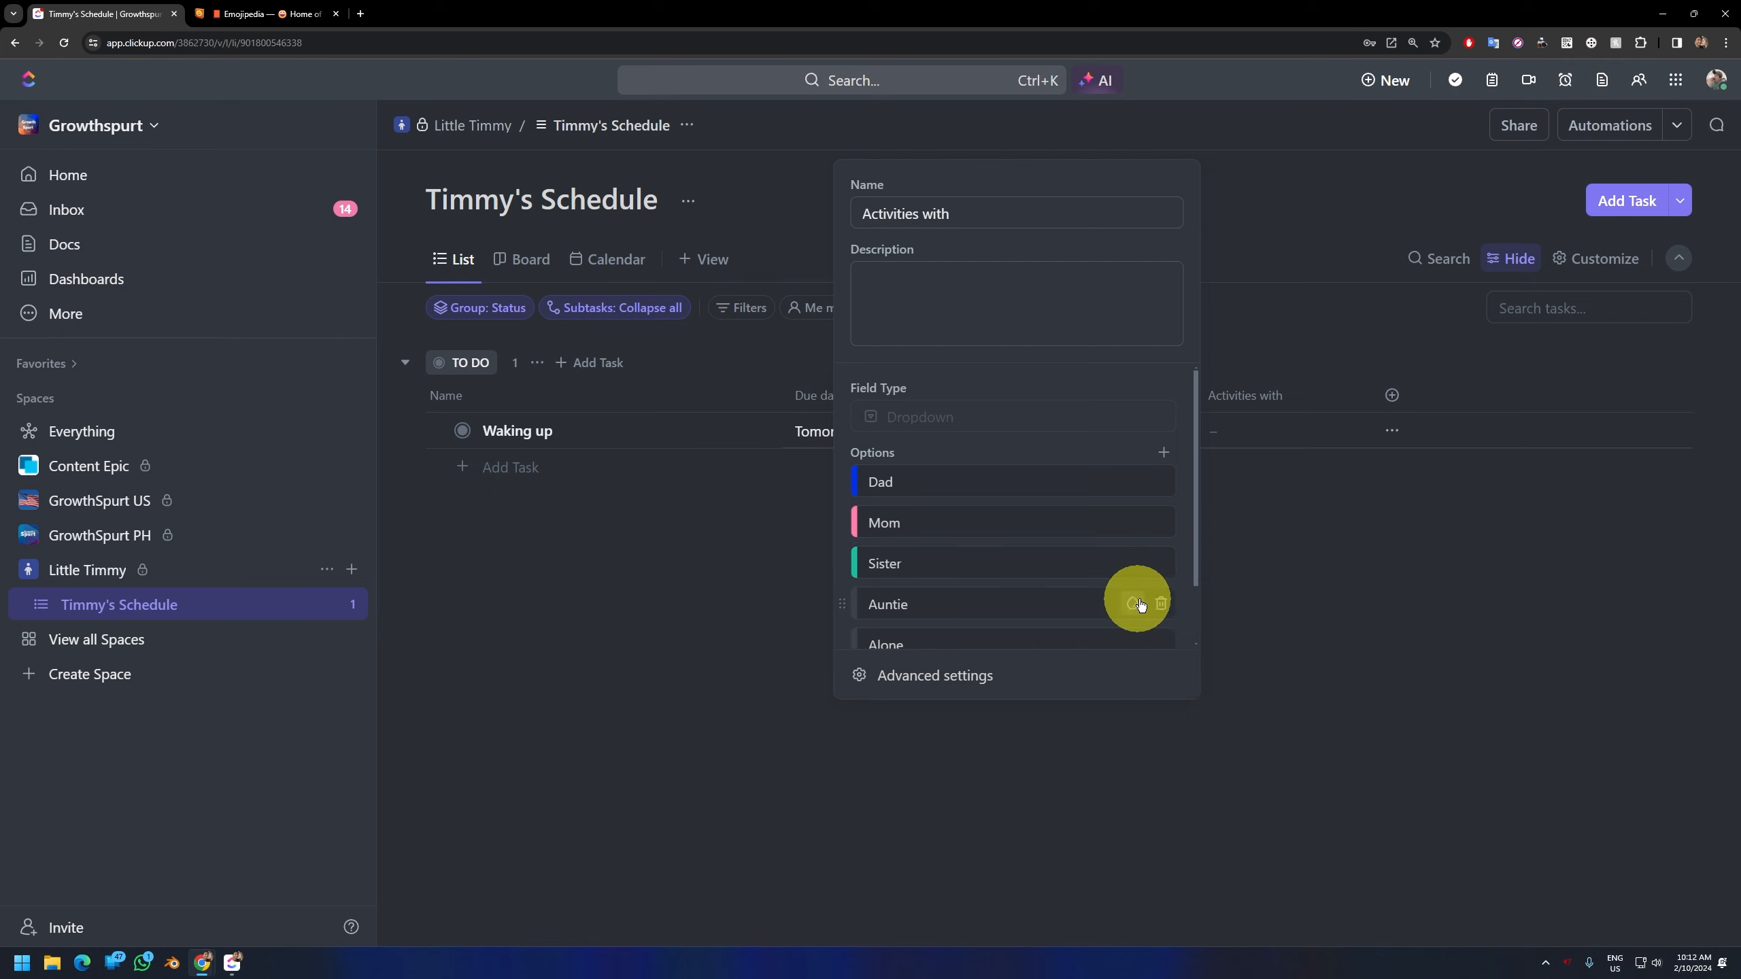
{"action": "left_click", "coordinate": [1132, 604]}
{"action": "left_click", "coordinate": [1175, 738]}
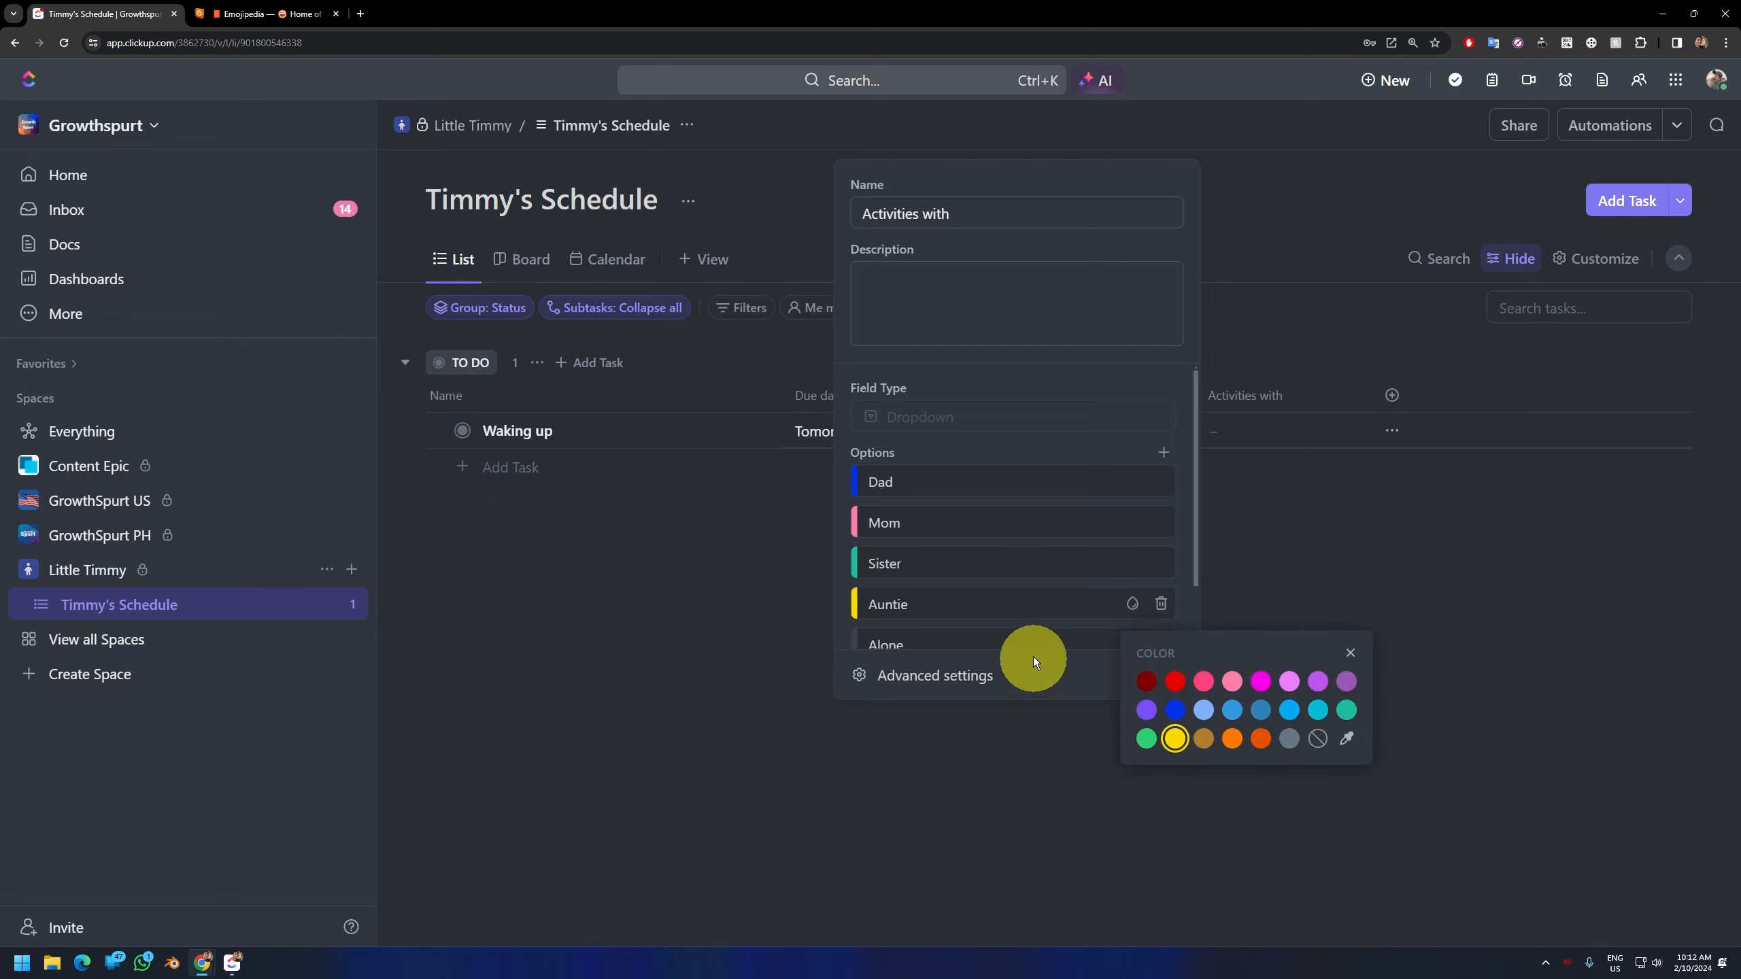
{"action": "left_click", "coordinate": [1050, 655]}
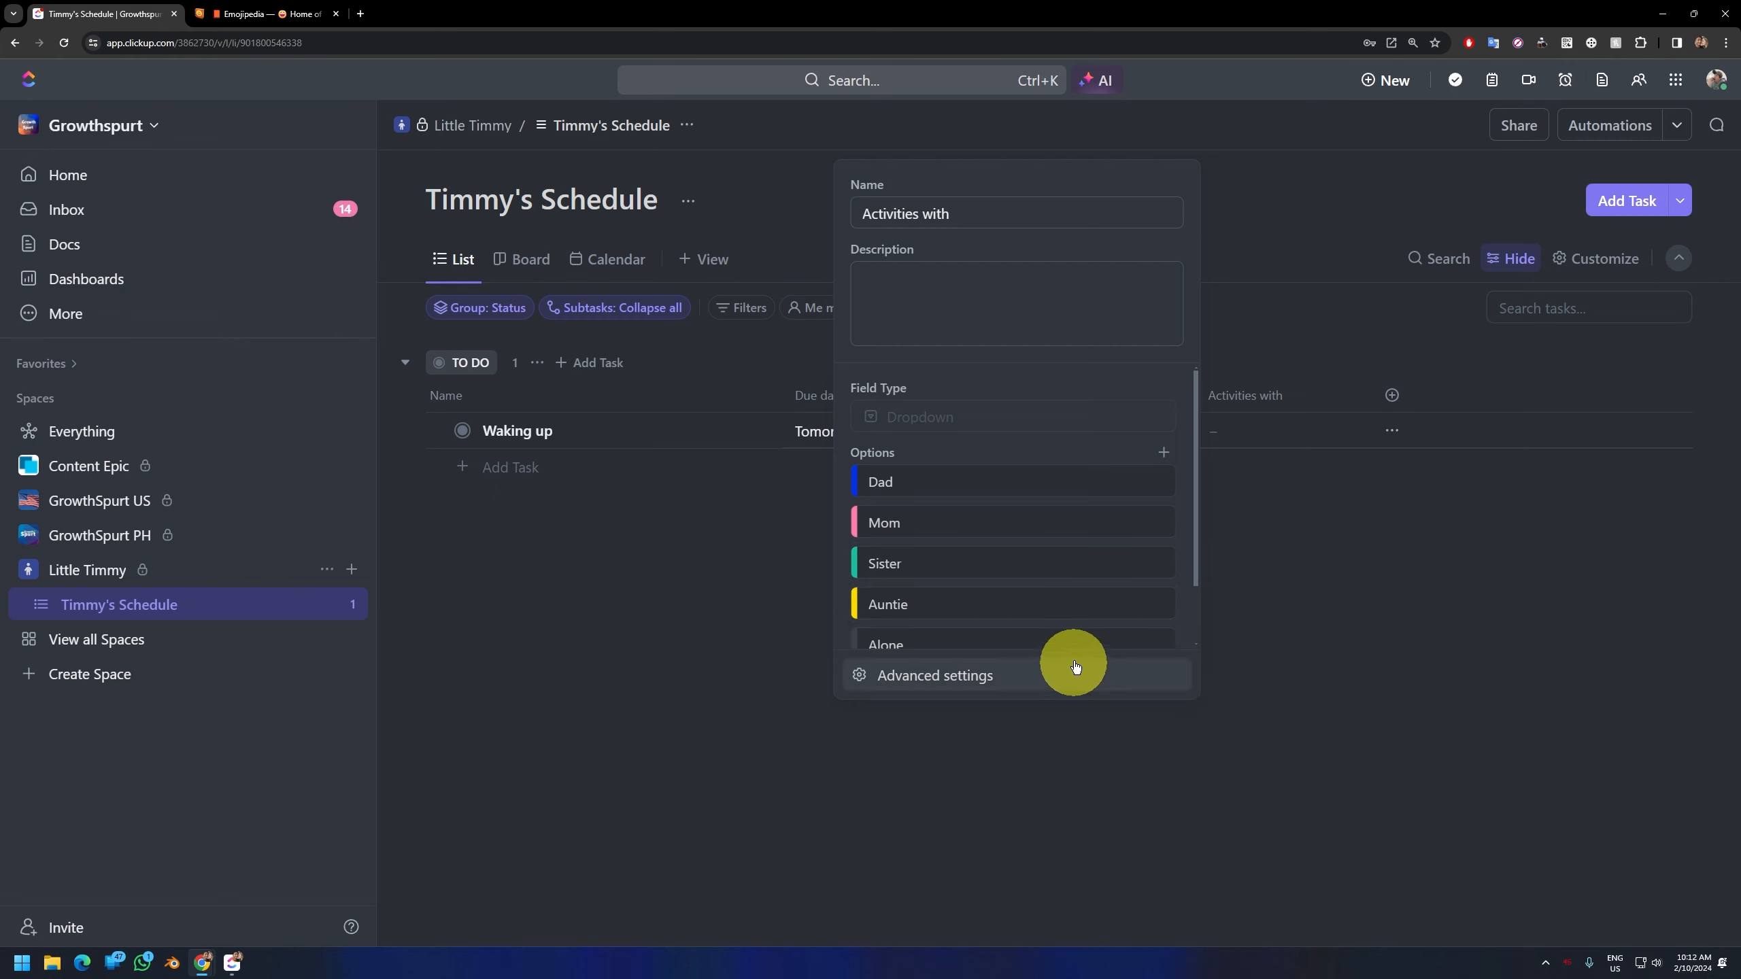
{"action": "scroll", "coordinate": [1026, 603], "scroll_direction": "down", "scroll_amount": 2}
Step: Set "Activities with" to Alone for the "Waking up" task
{"action": "left_click", "coordinate": [1251, 428]}
{"action": "left_click", "coordinate": [1251, 428]}
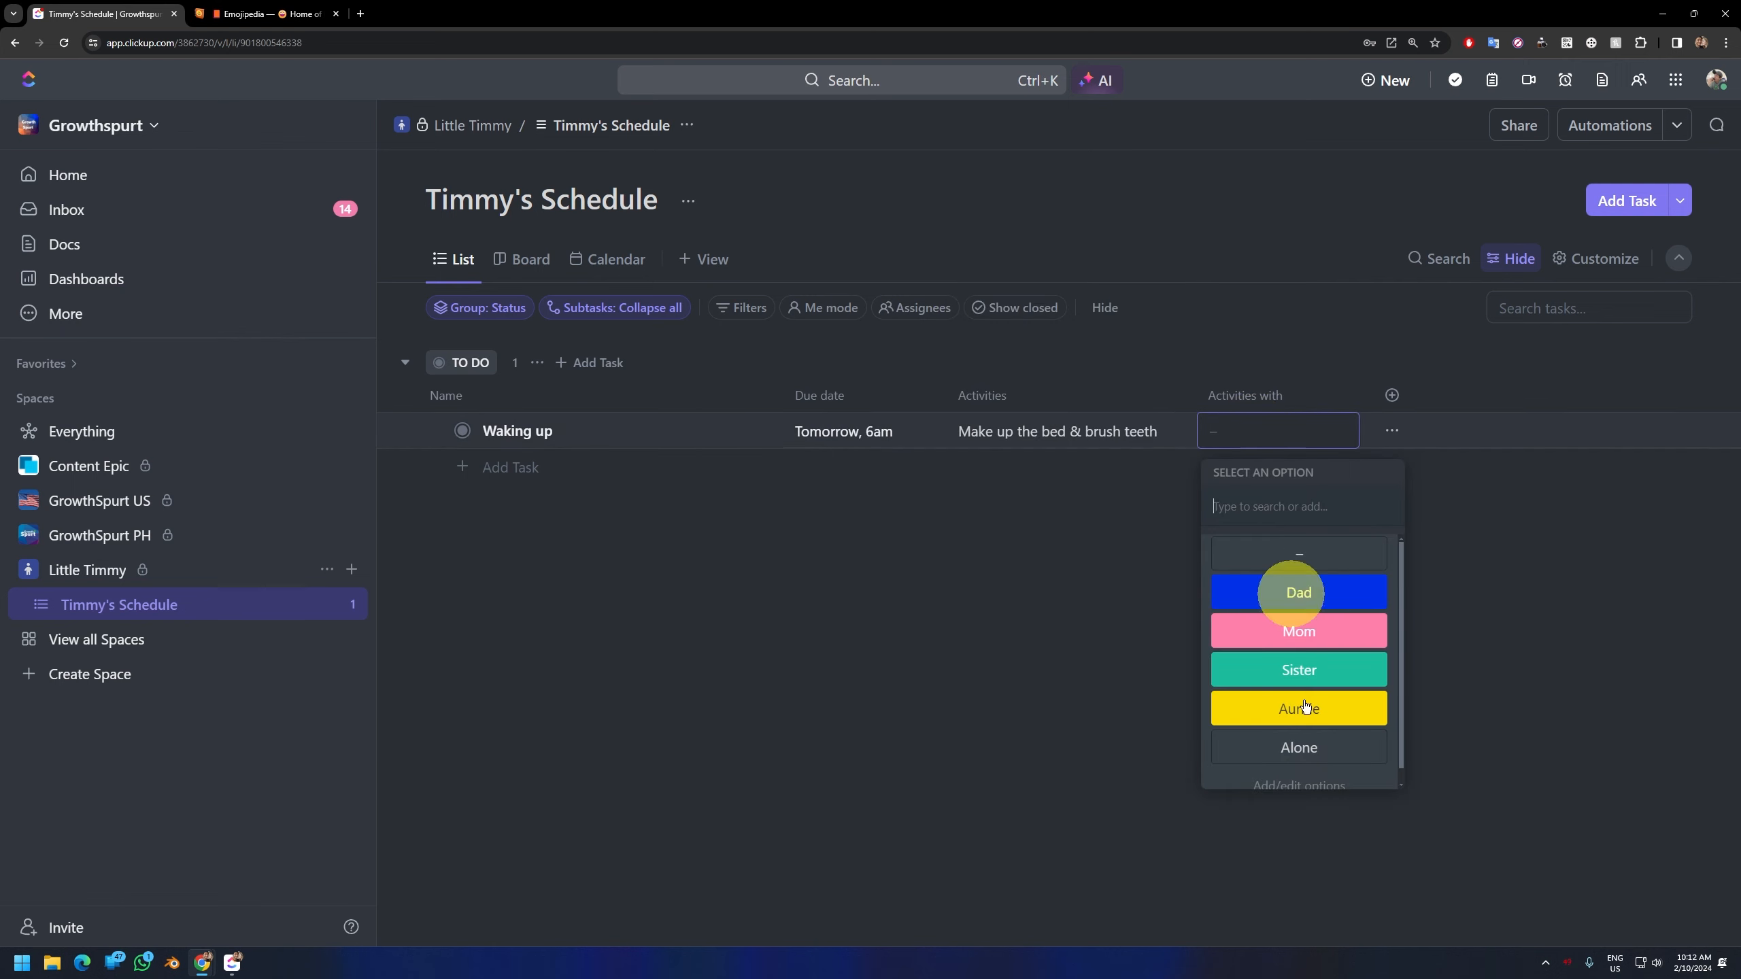
{"action": "left_click", "coordinate": [1314, 722]}
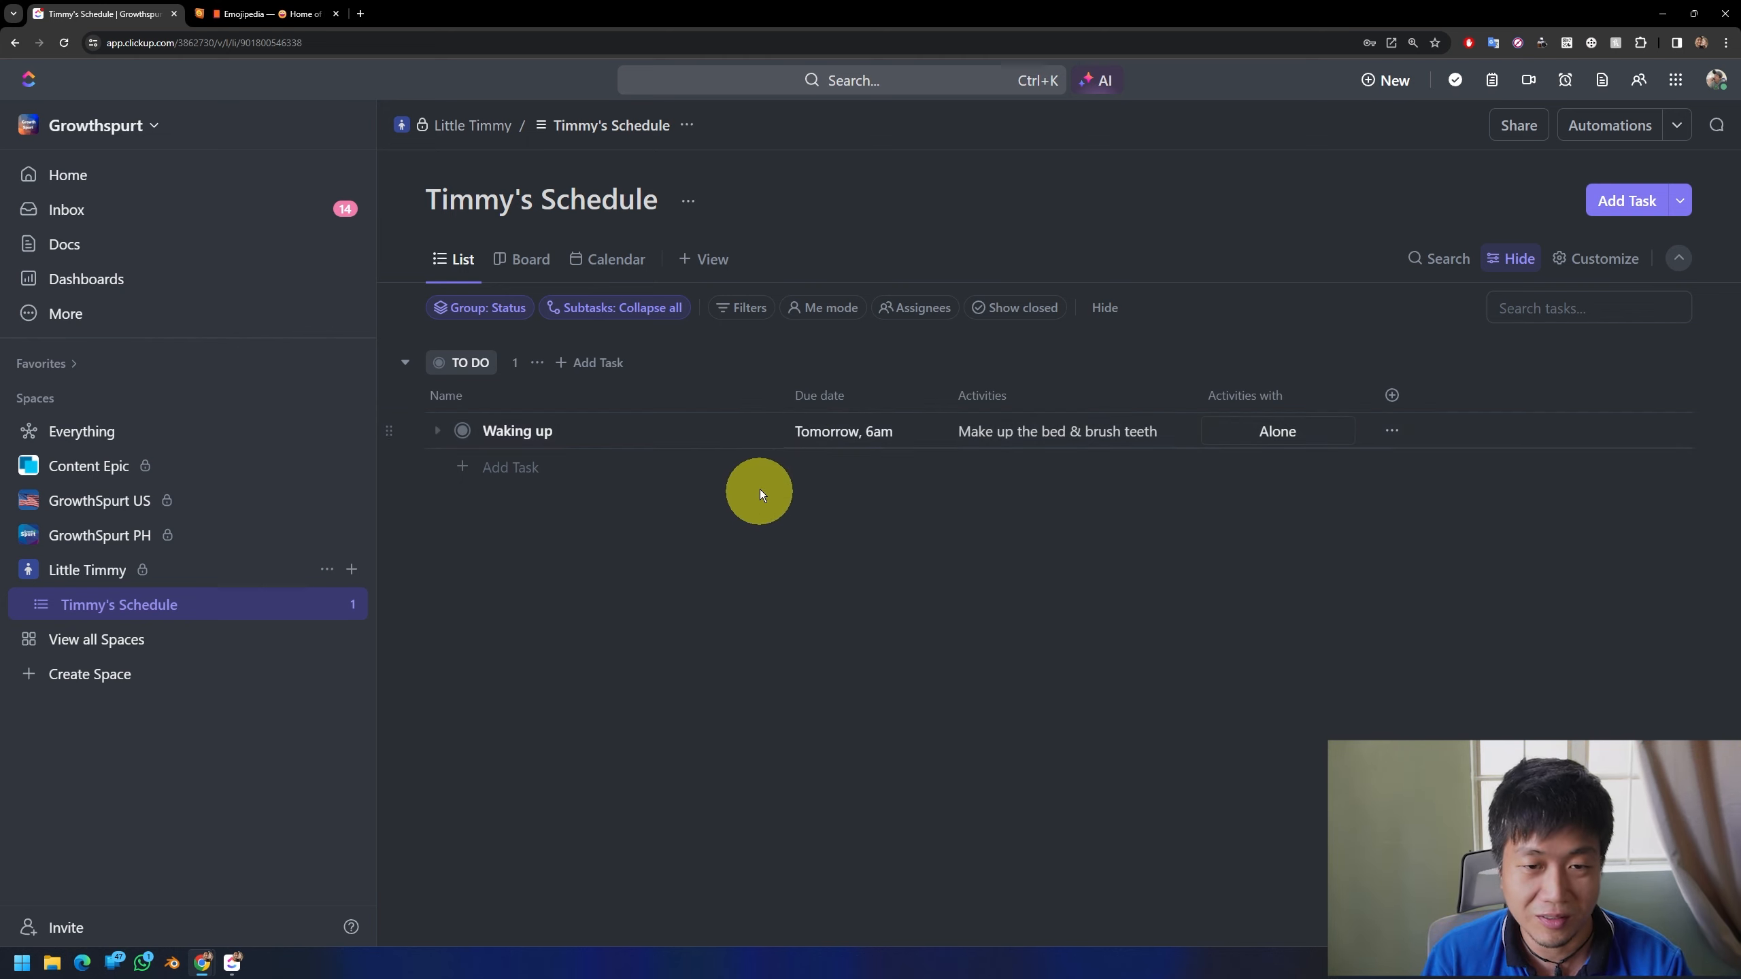
Step: Add a second task named "Breakfast" to the TO DO group
{"action": "left_click", "coordinate": [490, 467]}
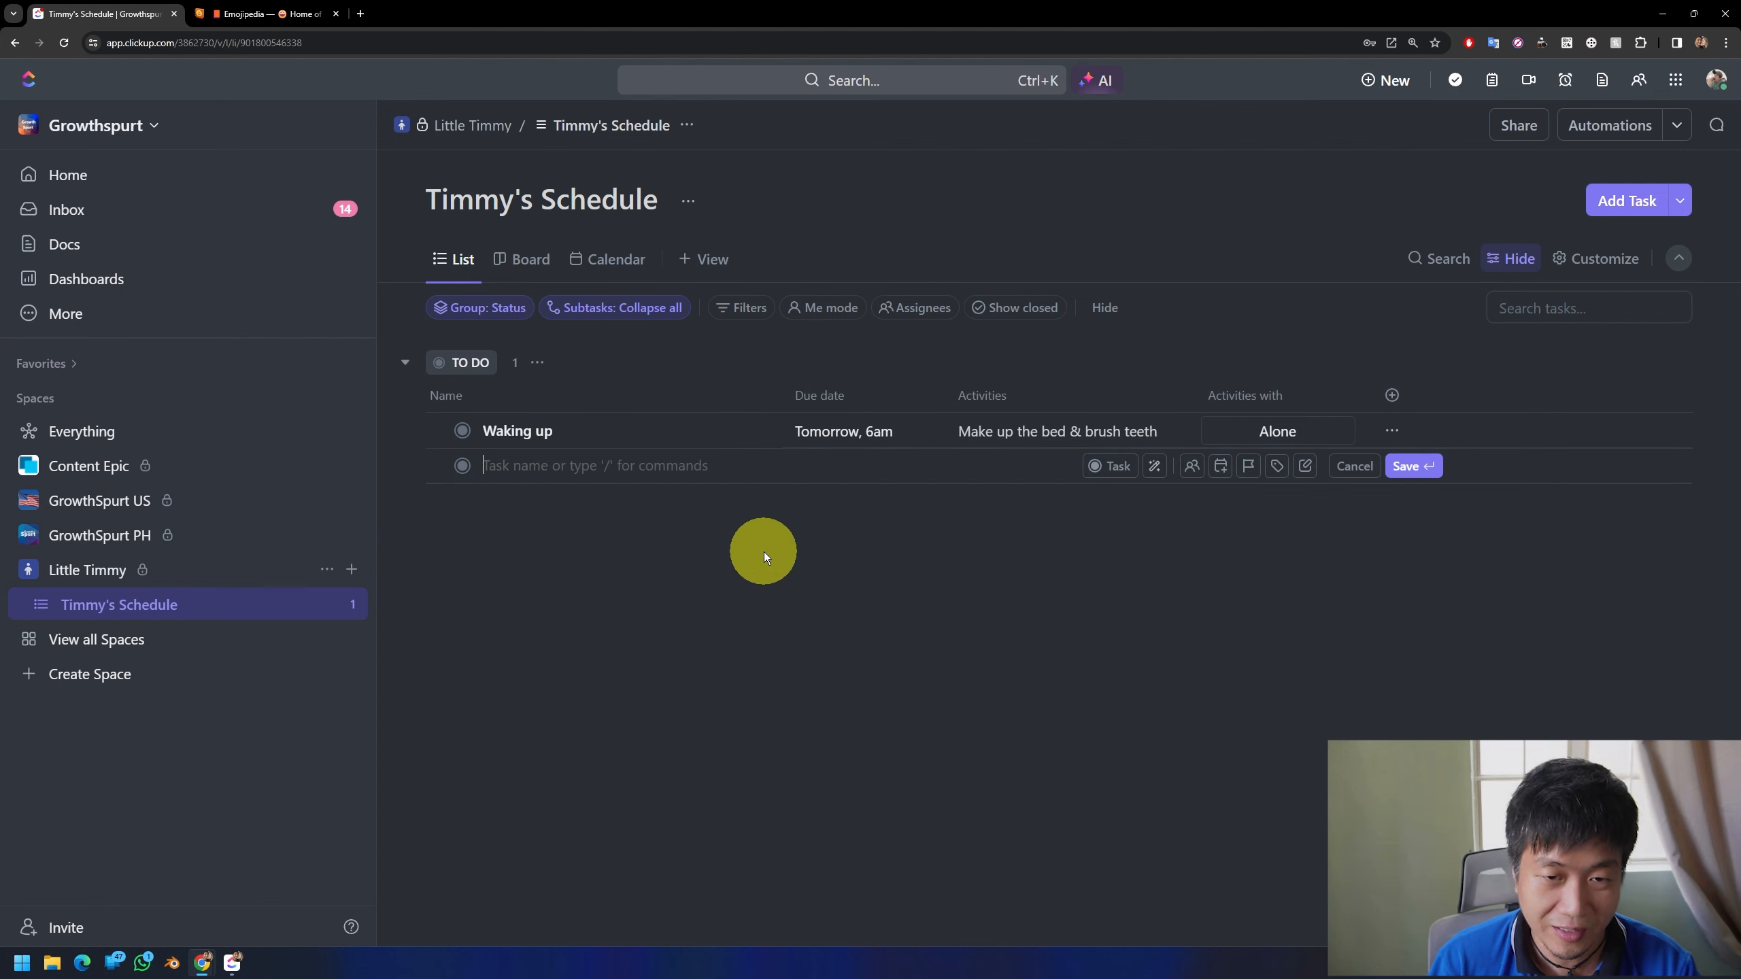
{"action": "type", "text": "Breakf"}
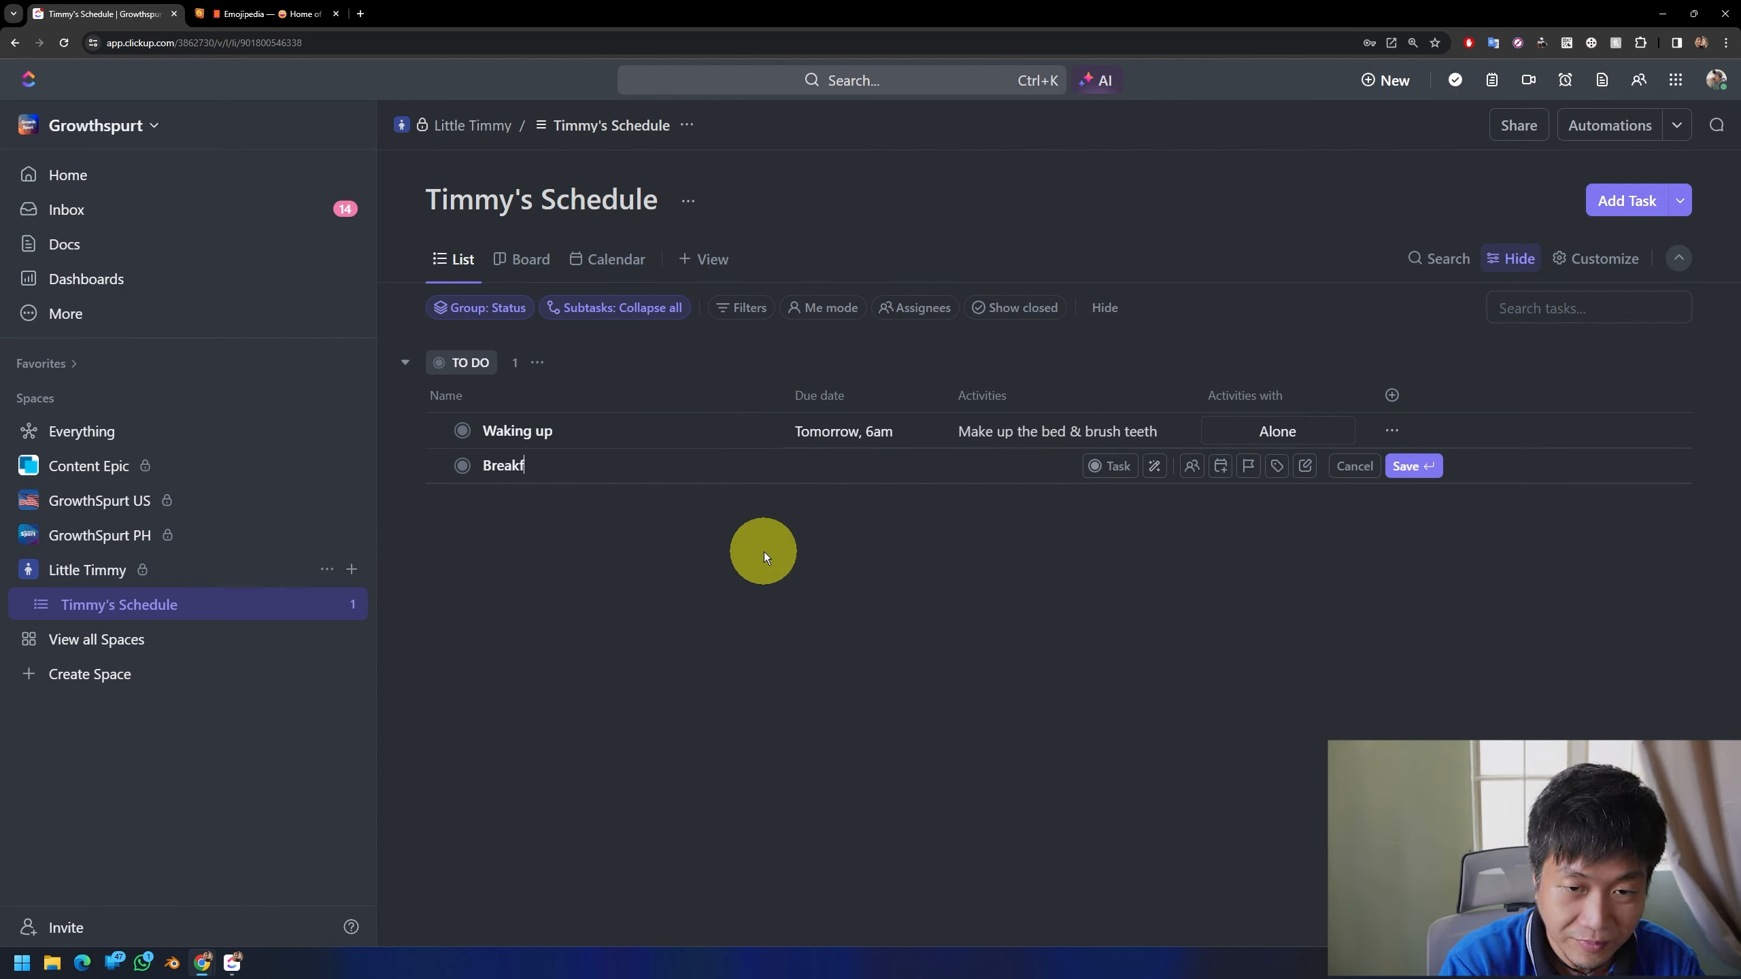
{"action": "type", "text": "ast"}
{"action": "key", "text": "Return"}
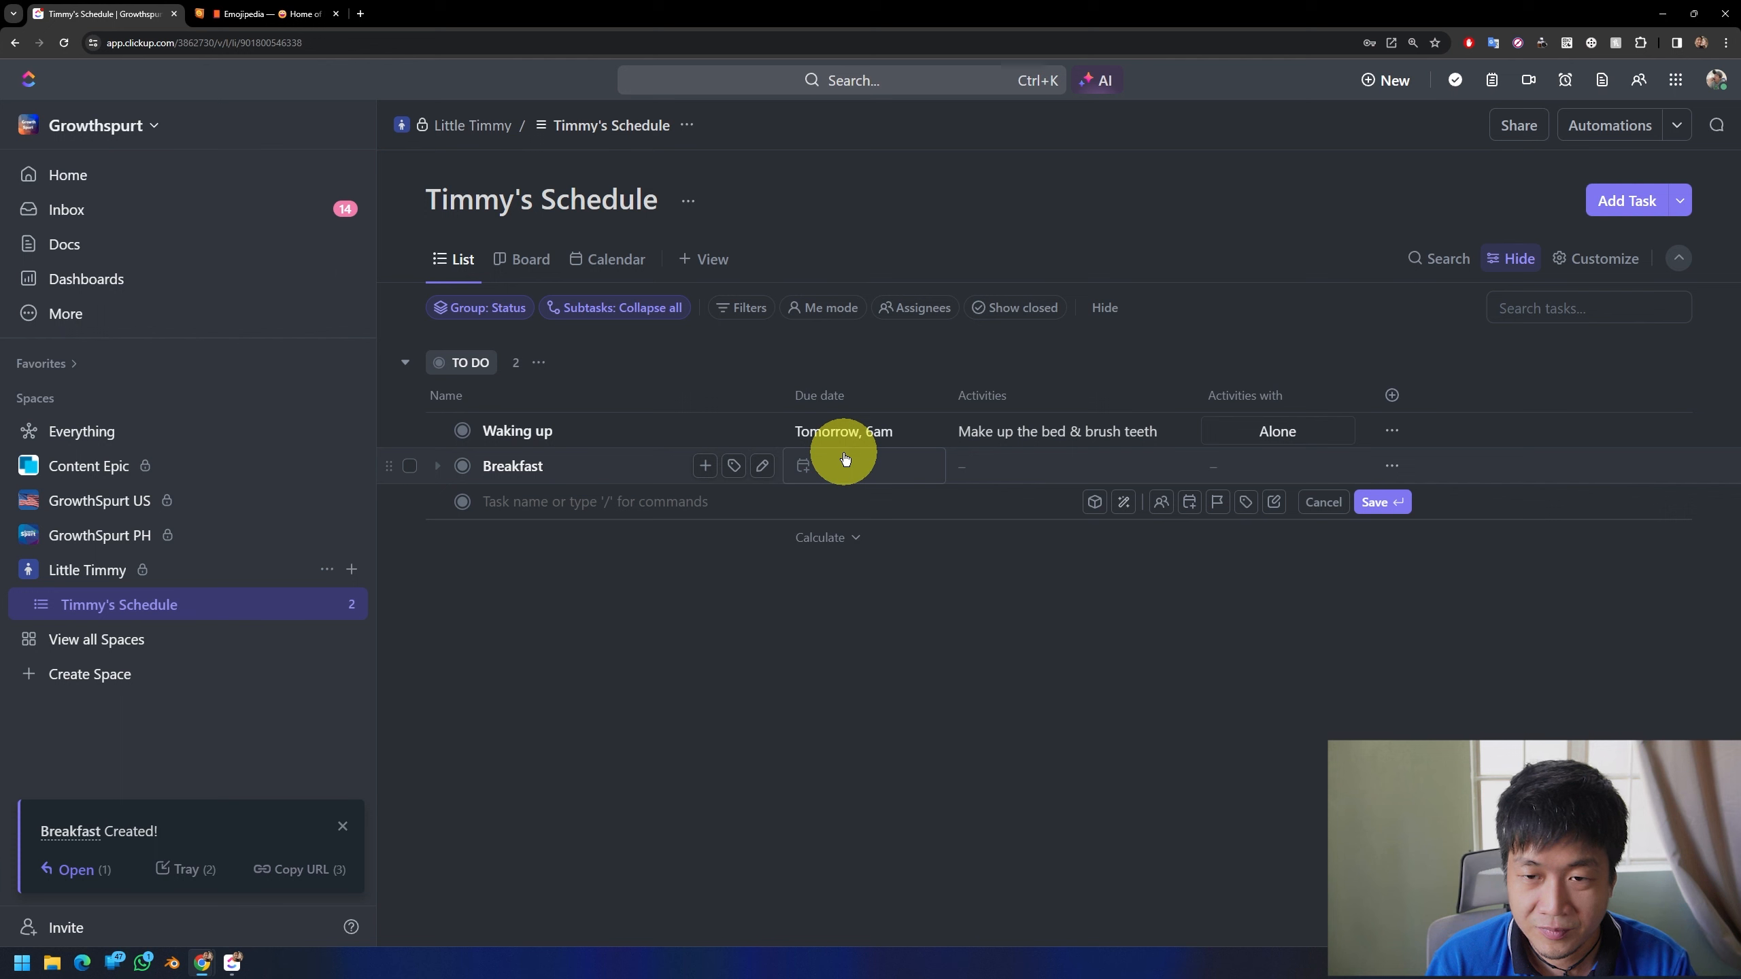
{"action": "left_click", "coordinate": [846, 460]}
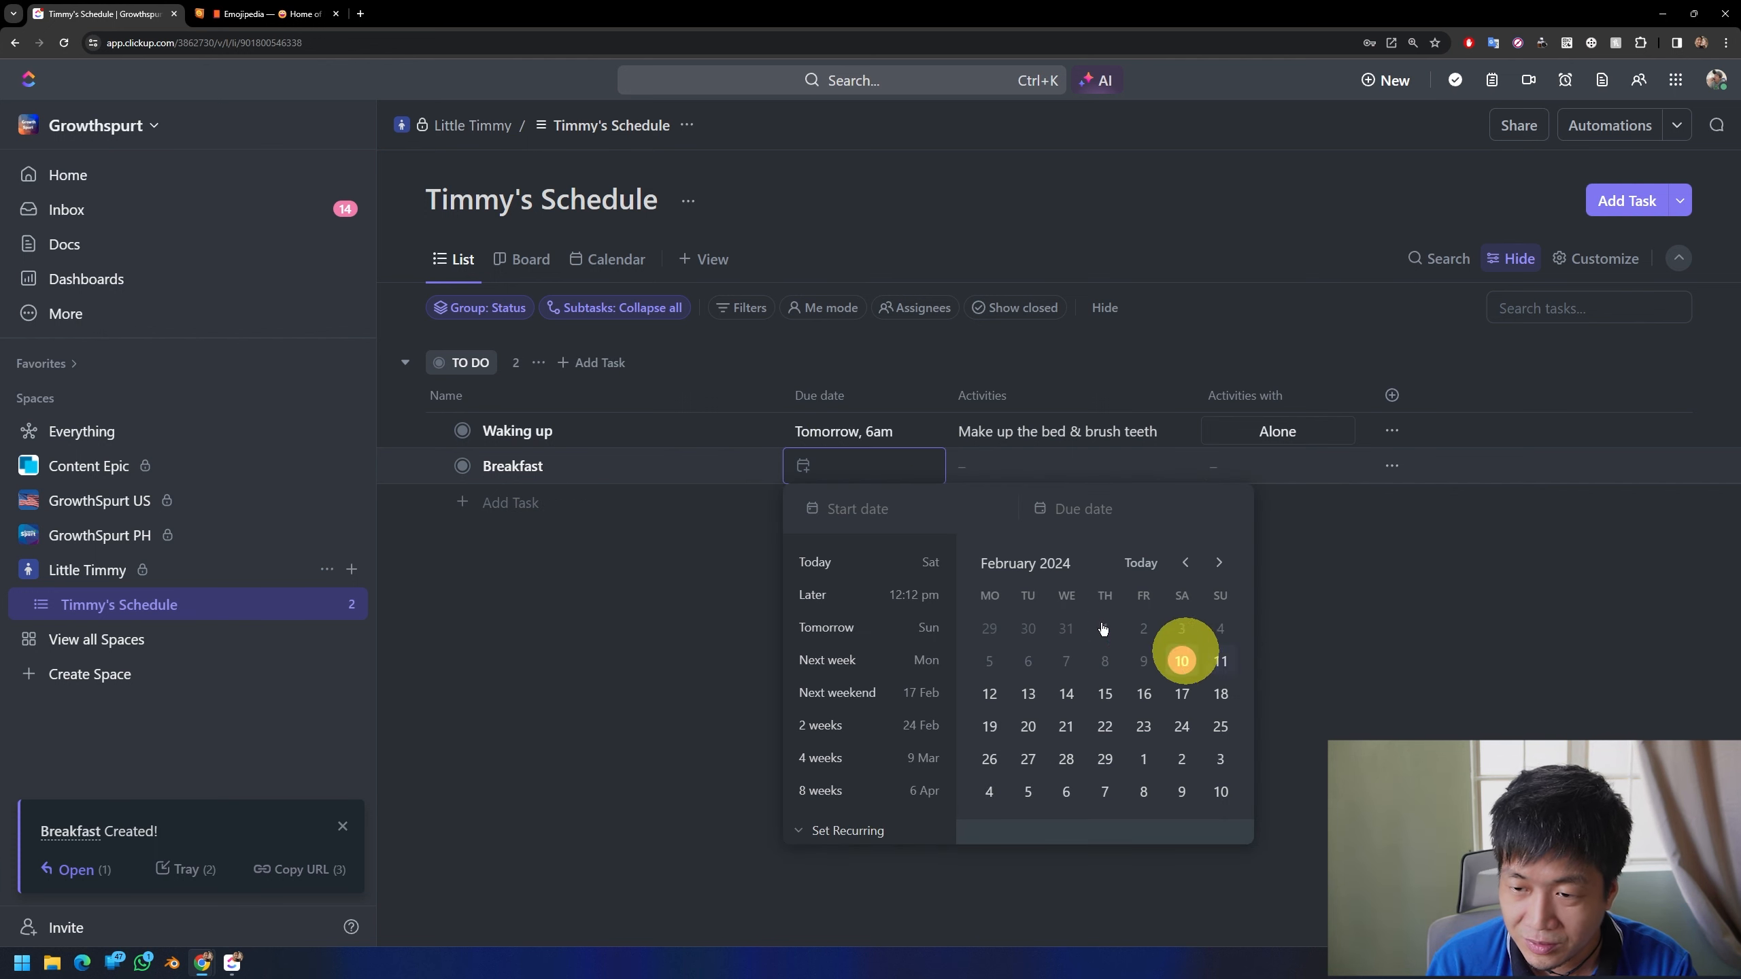
{"action": "left_click", "coordinate": [1220, 660]}
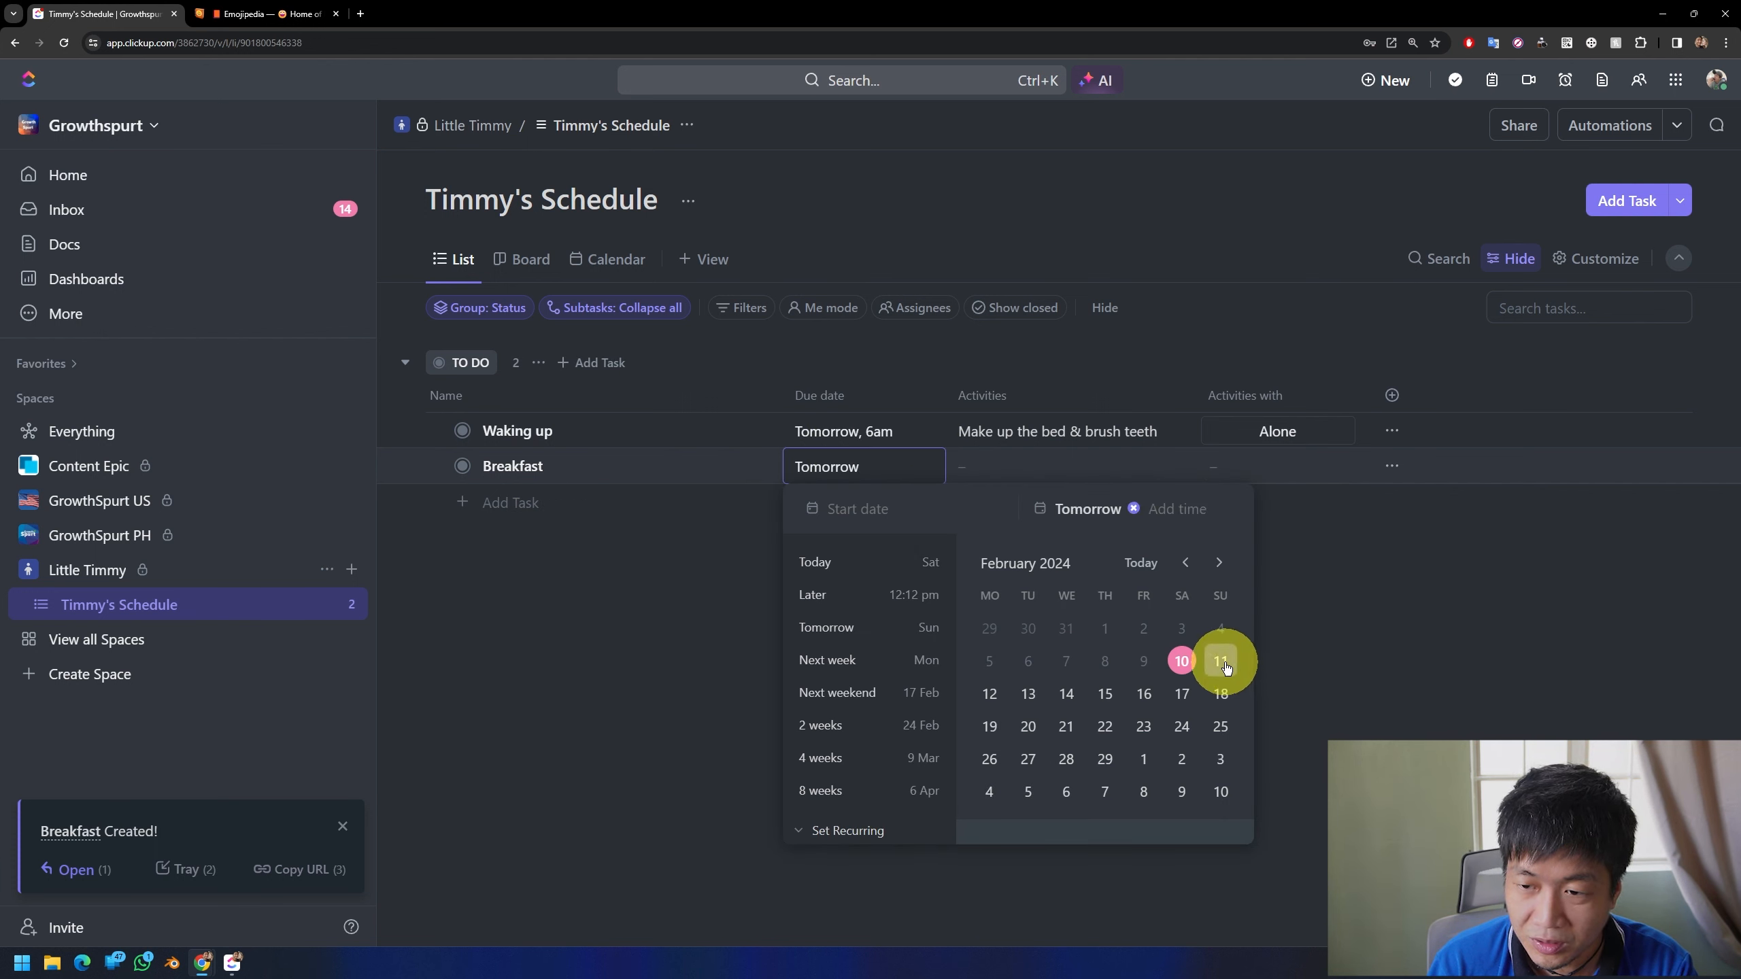
{"action": "left_click", "coordinate": [1165, 506]}
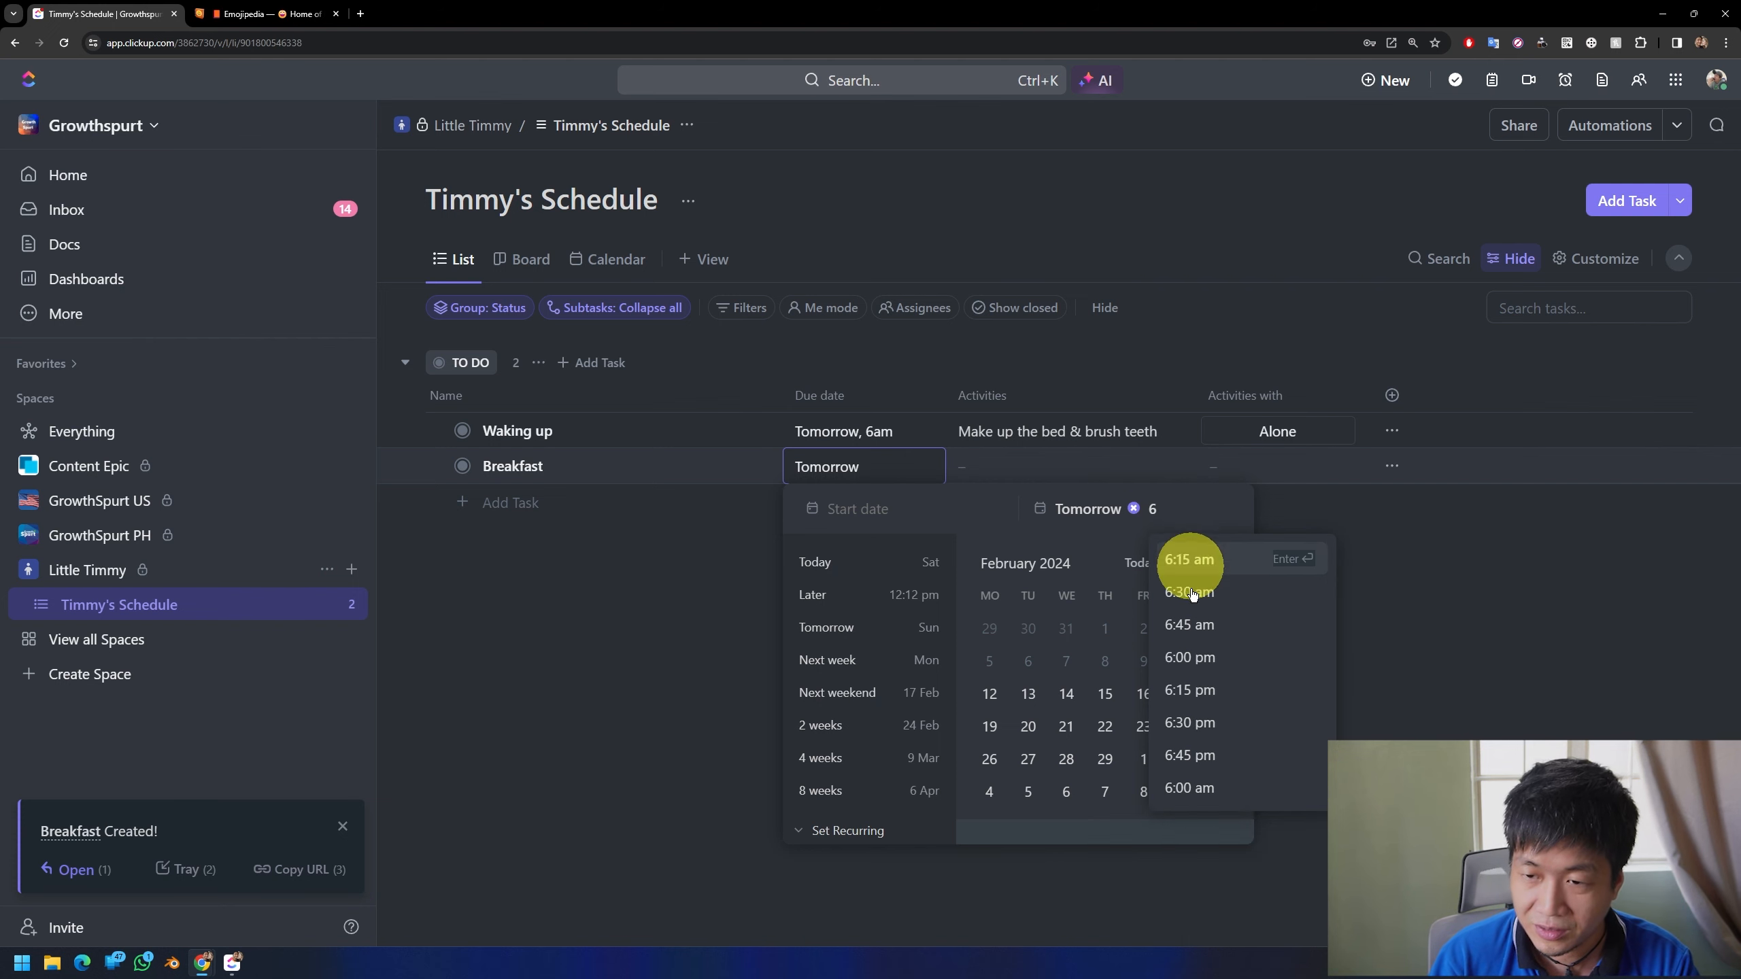
{"action": "left_click", "coordinate": [1193, 724]}
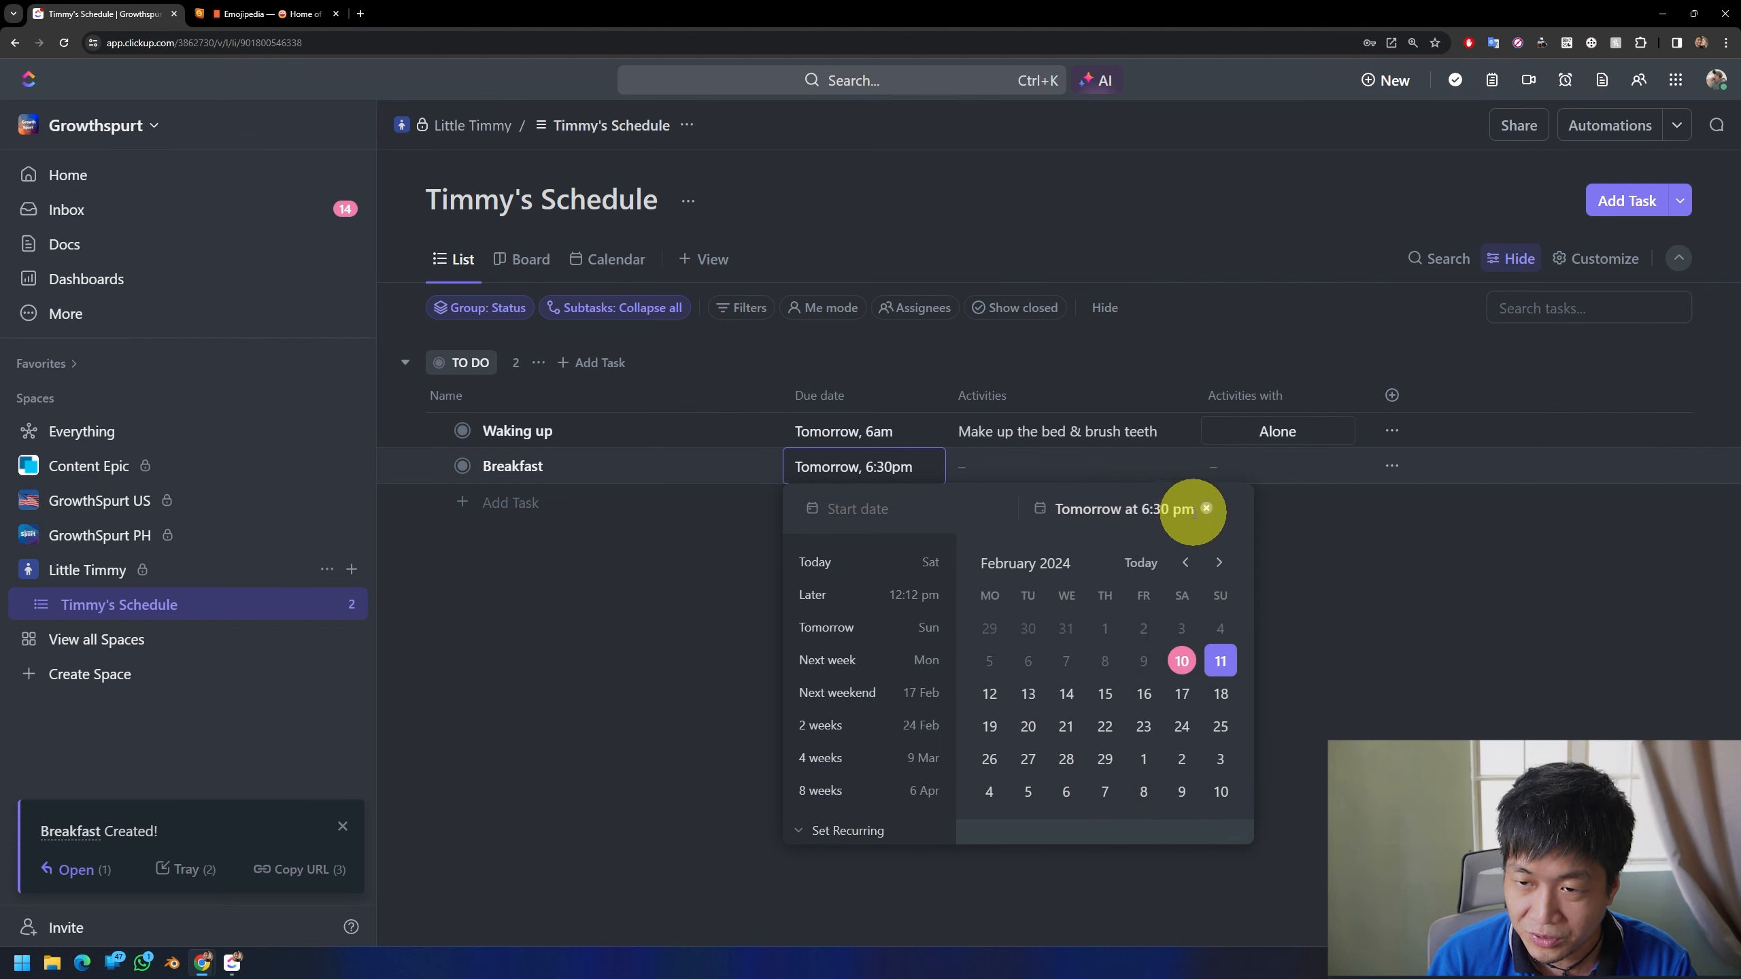
{"action": "left_click", "coordinate": [1206, 511]}
Step: Set the due date of the "Breakfast" task to tomorrow, February 11, at 6:30 am
{"action": "left_click", "coordinate": [1220, 661]}
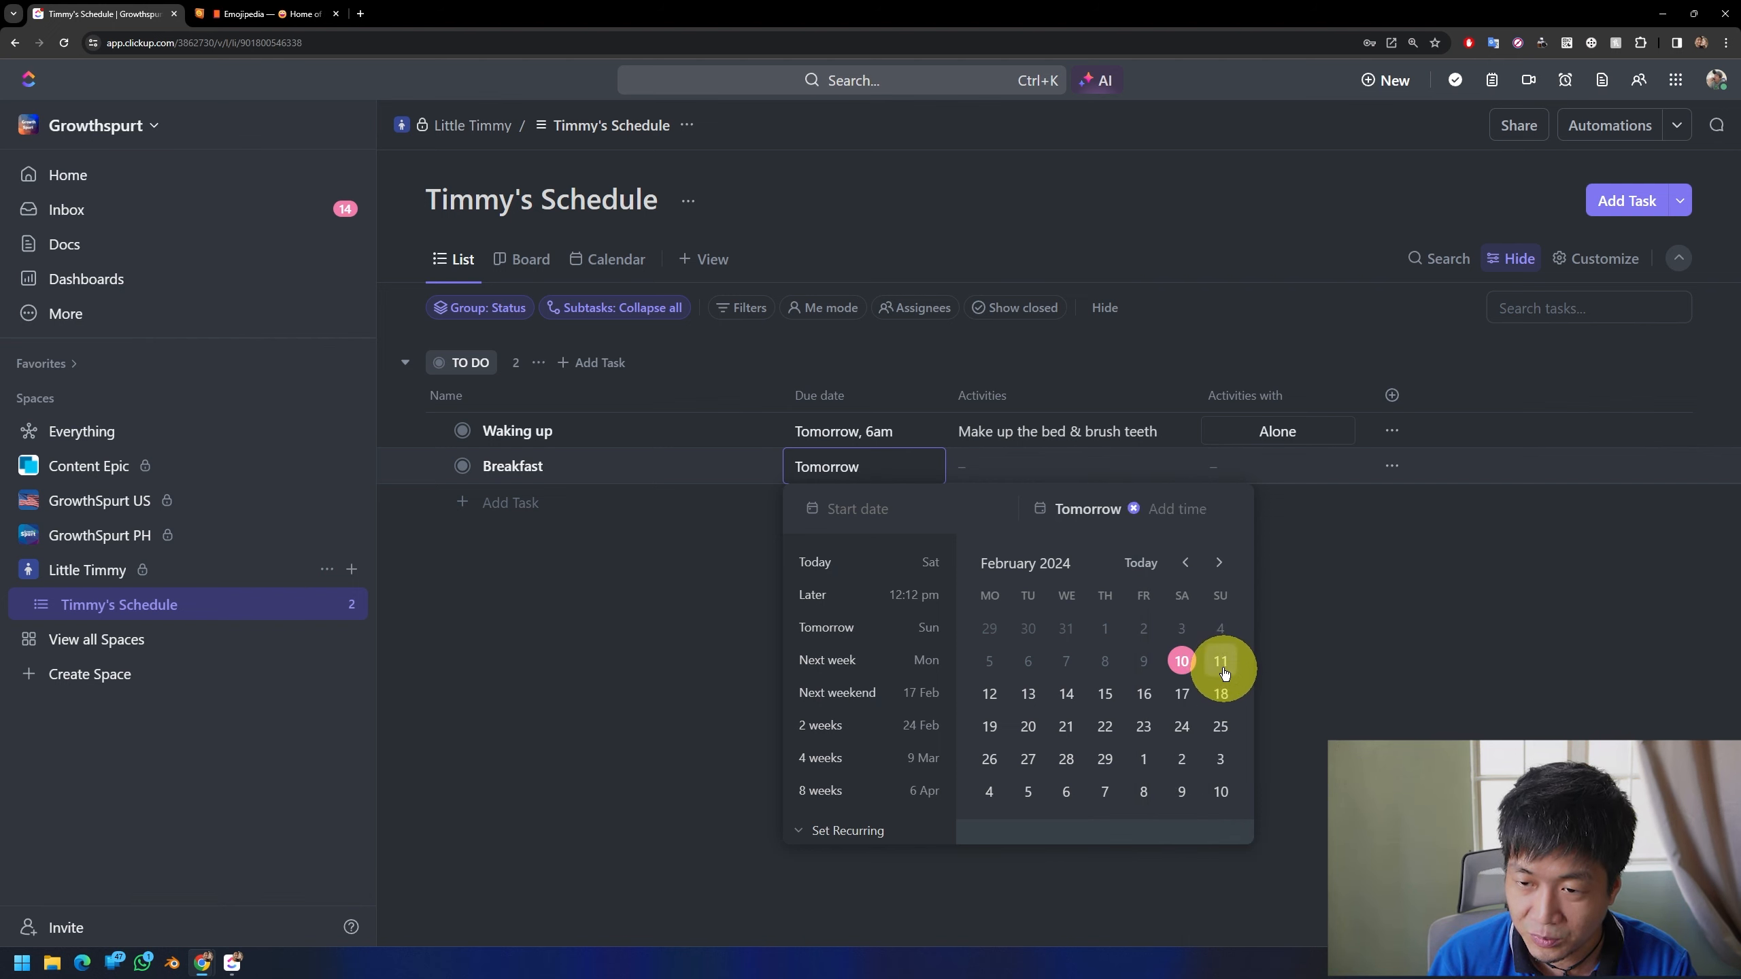
{"action": "left_click", "coordinate": [1157, 513]}
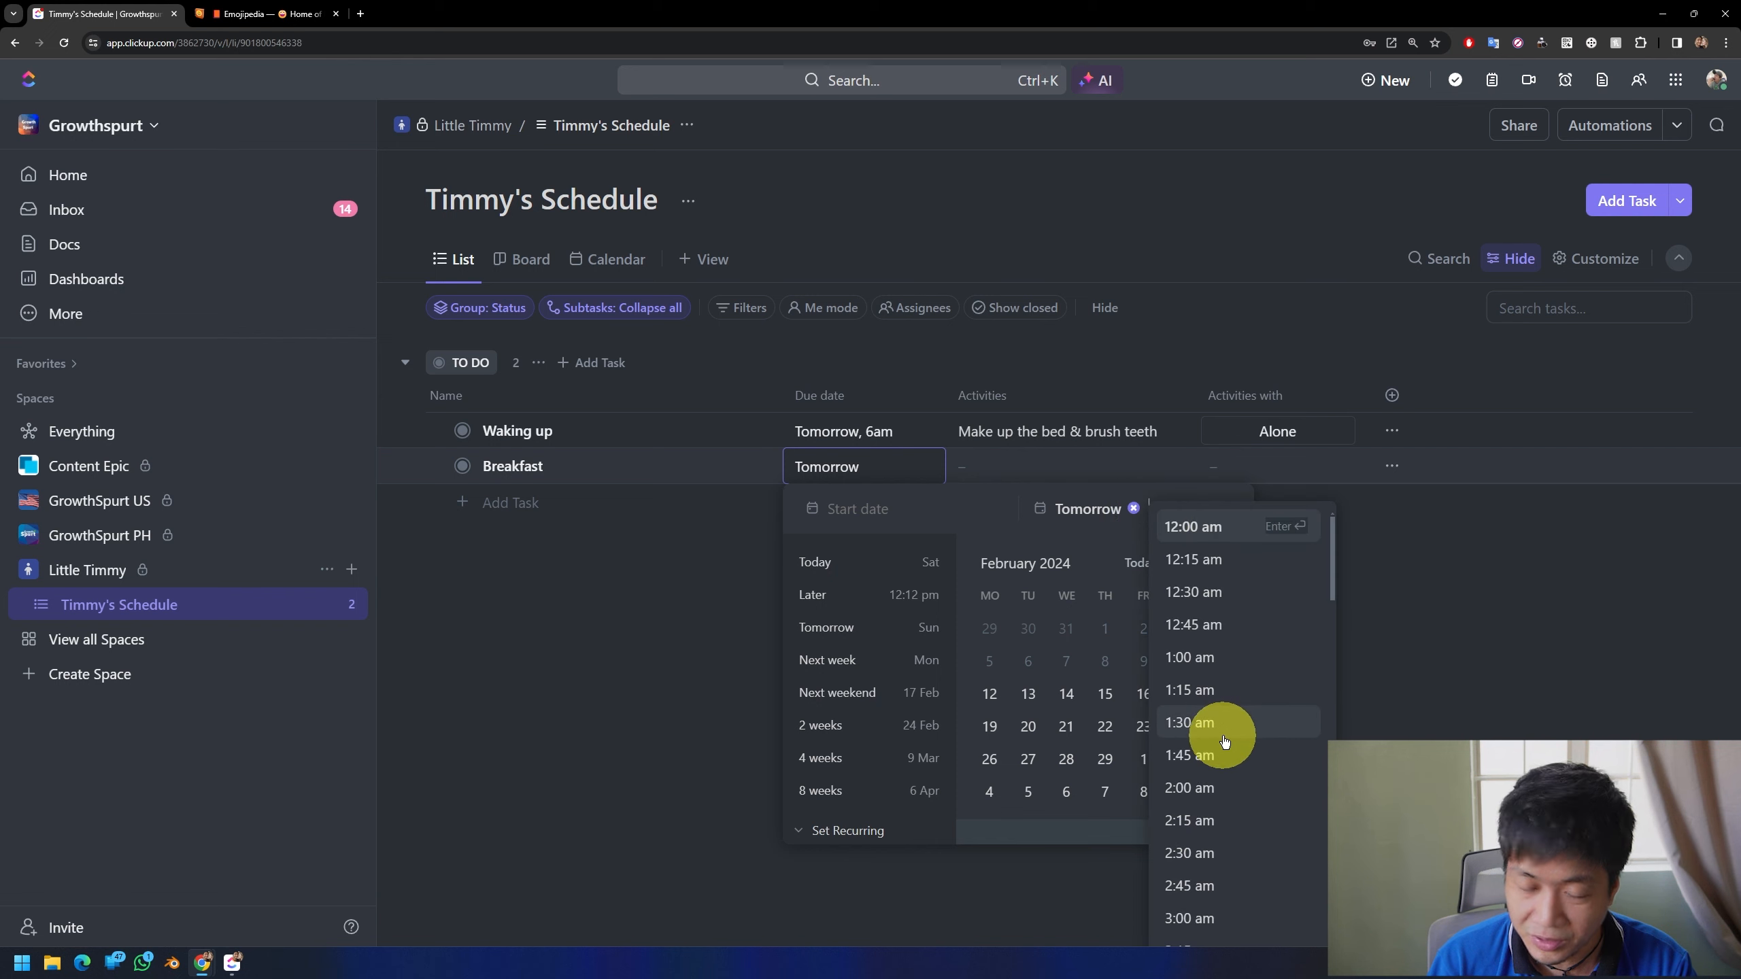
{"action": "type", "text": "6"}
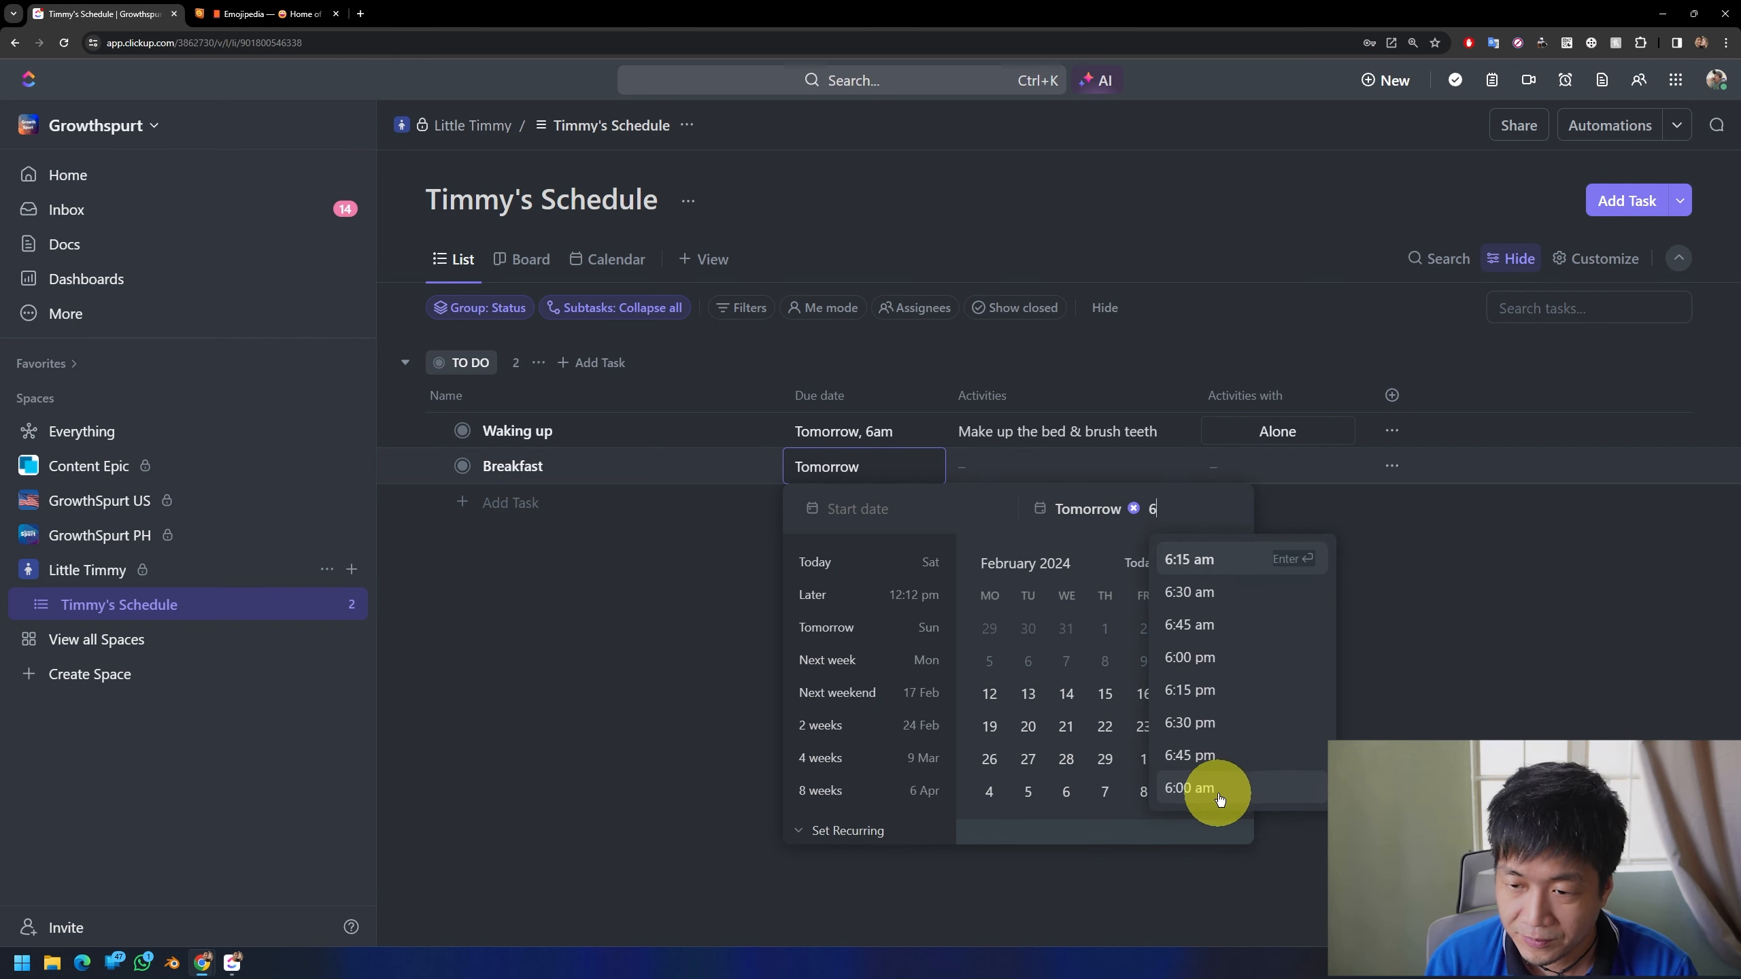
{"action": "left_click", "coordinate": [1200, 591]}
{"action": "left_click", "coordinate": [1312, 728]}
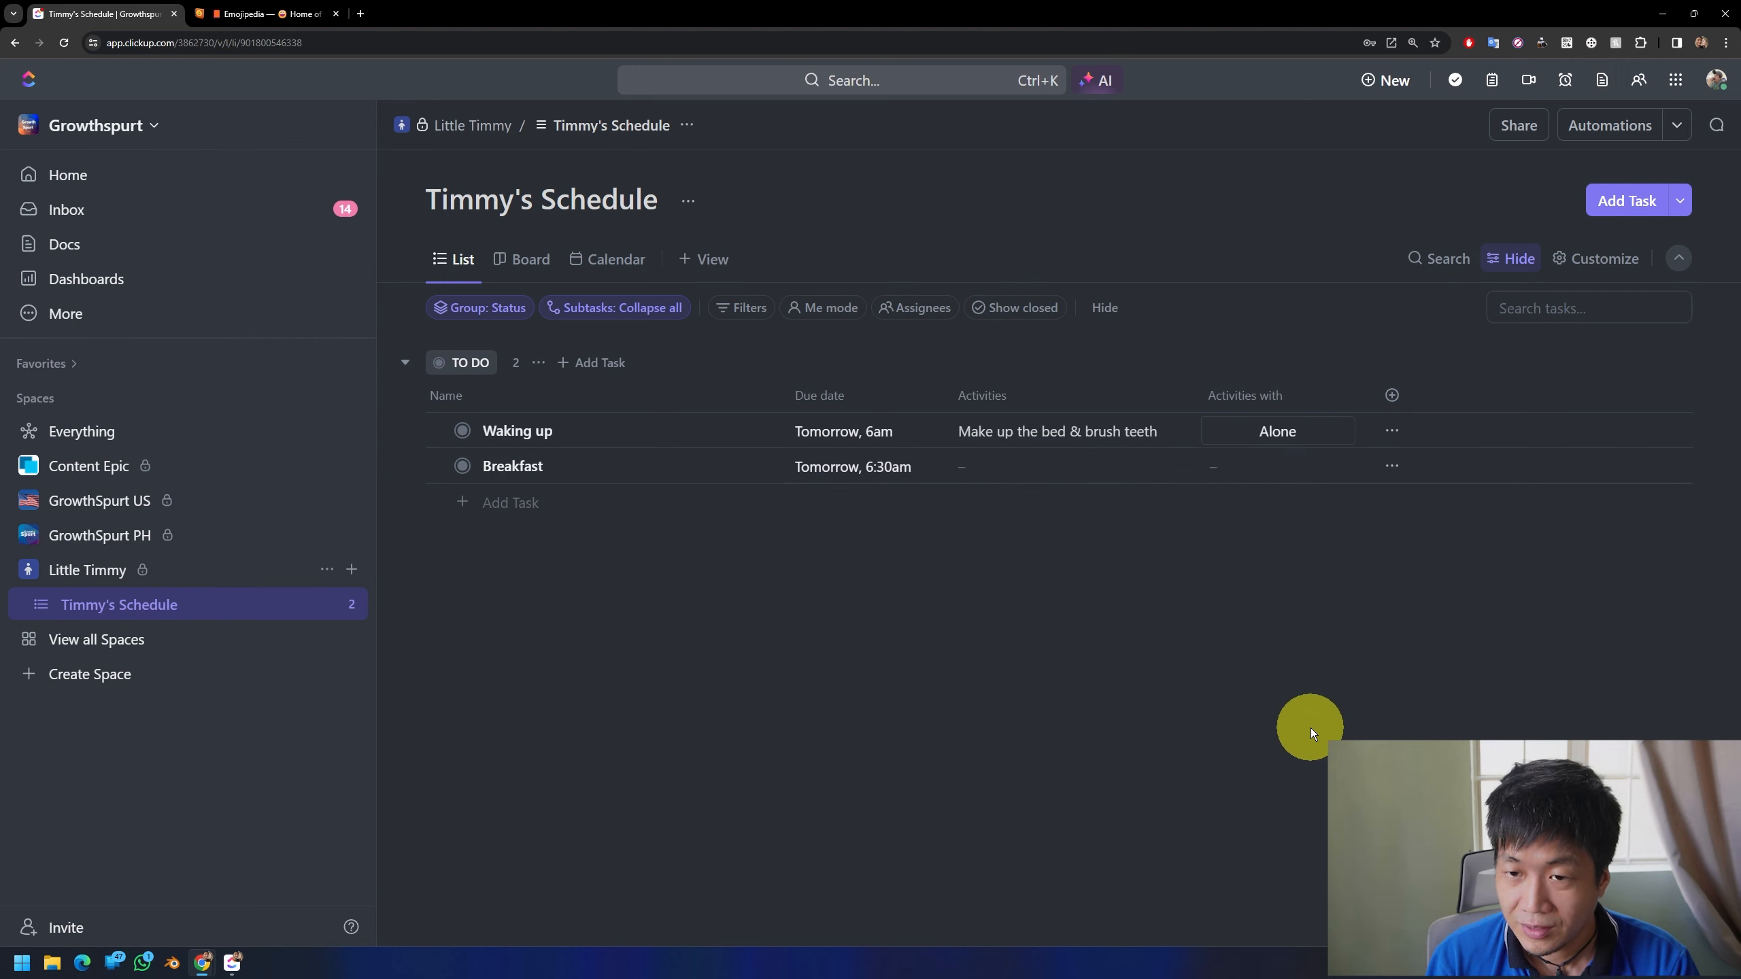
Step: Enter "Eat veggies & drink milk" as the Activities text of the "Breakfast" task
{"action": "left_click", "coordinate": [1018, 467]}
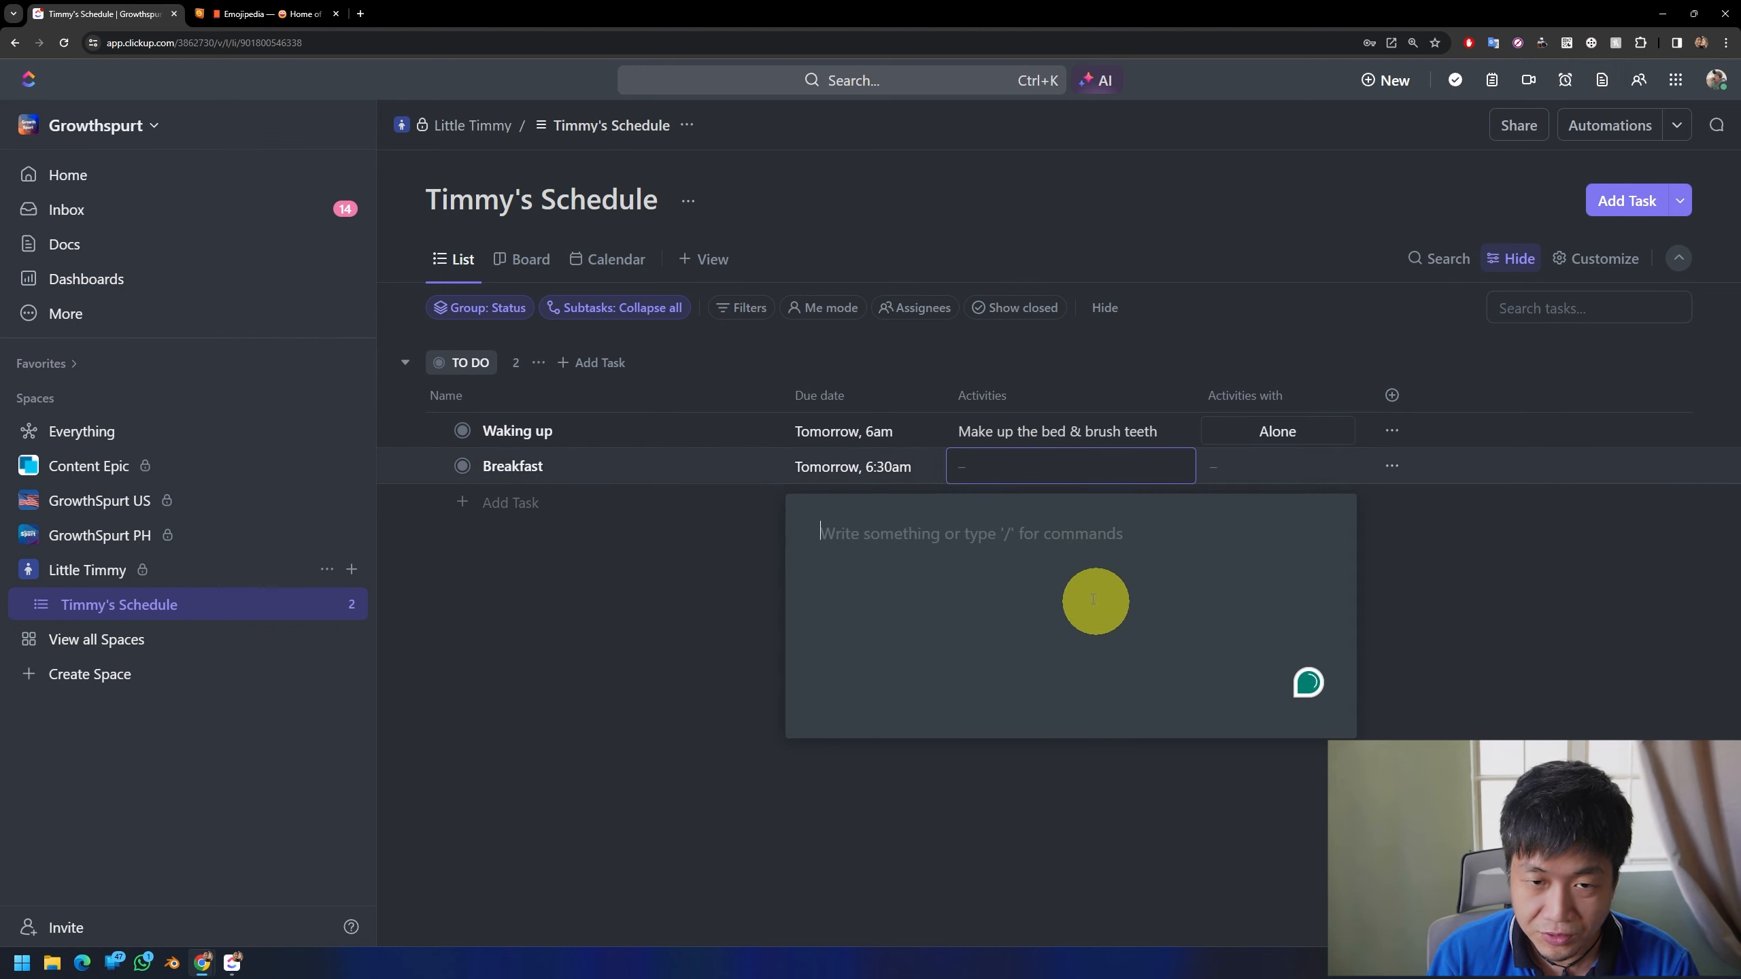
{"action": "type", "text": "Eat veggies & drink milk"}
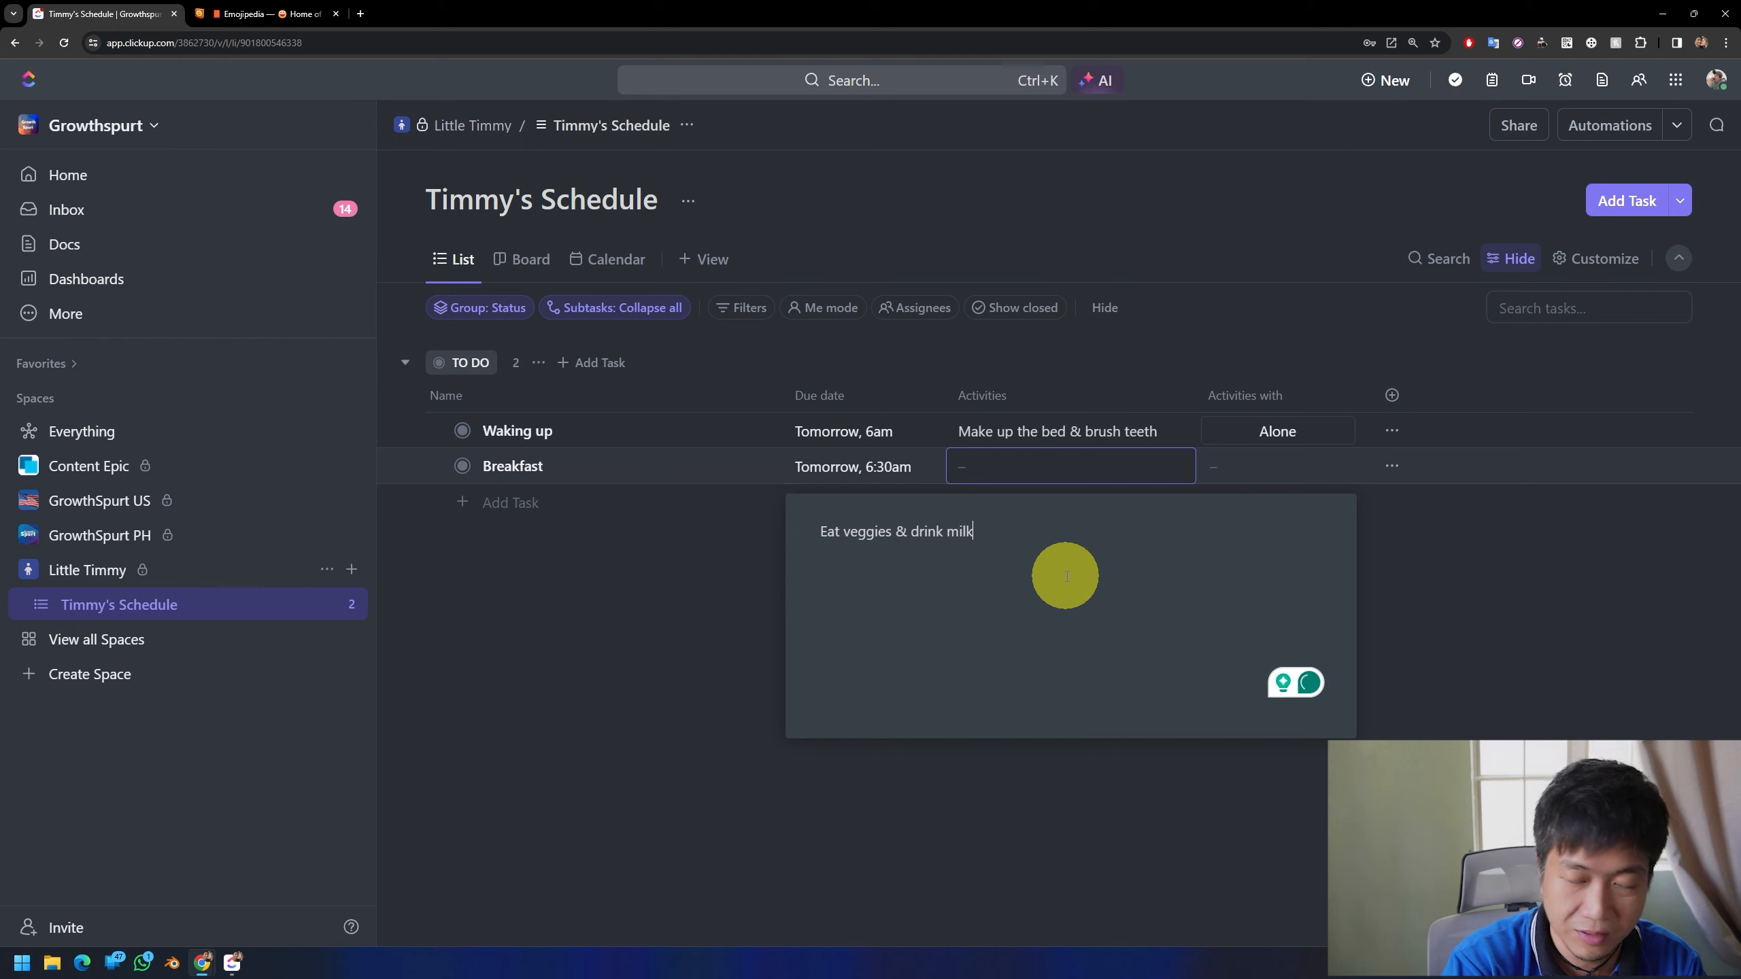
{"action": "left_click", "coordinate": [1567, 643]}
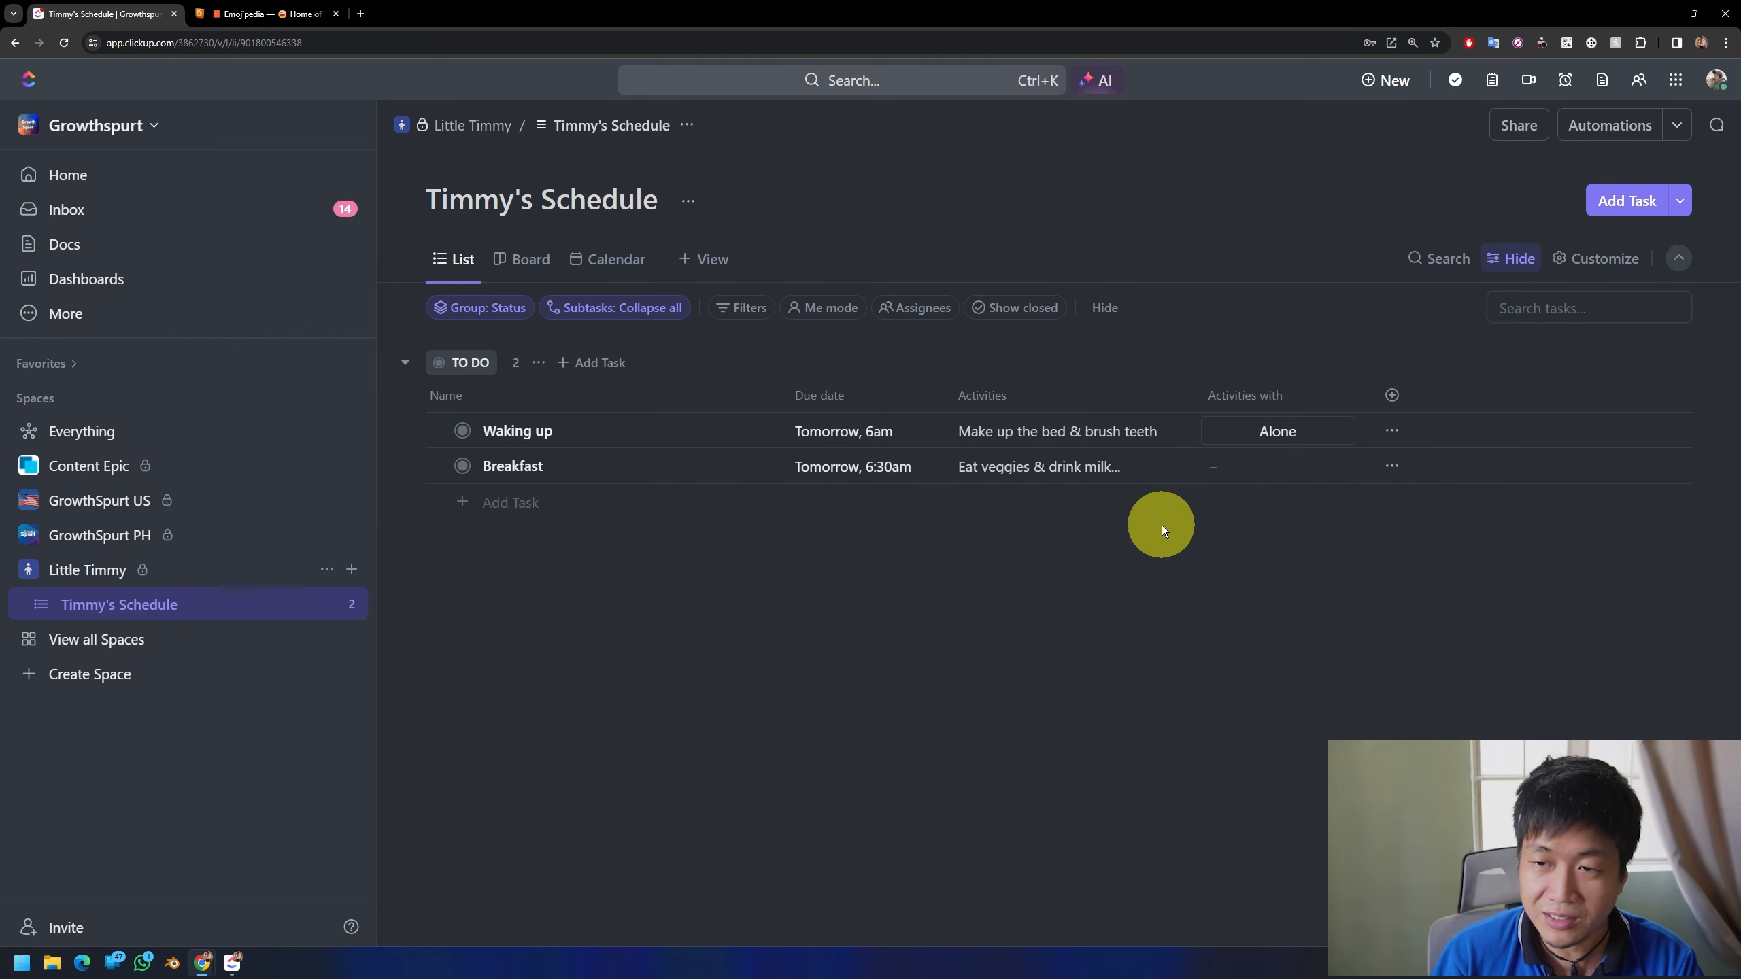
Step: Edit the "Activities with" field's options and add a sixth option named "Family"
{"action": "left_click", "coordinate": [1223, 481]}
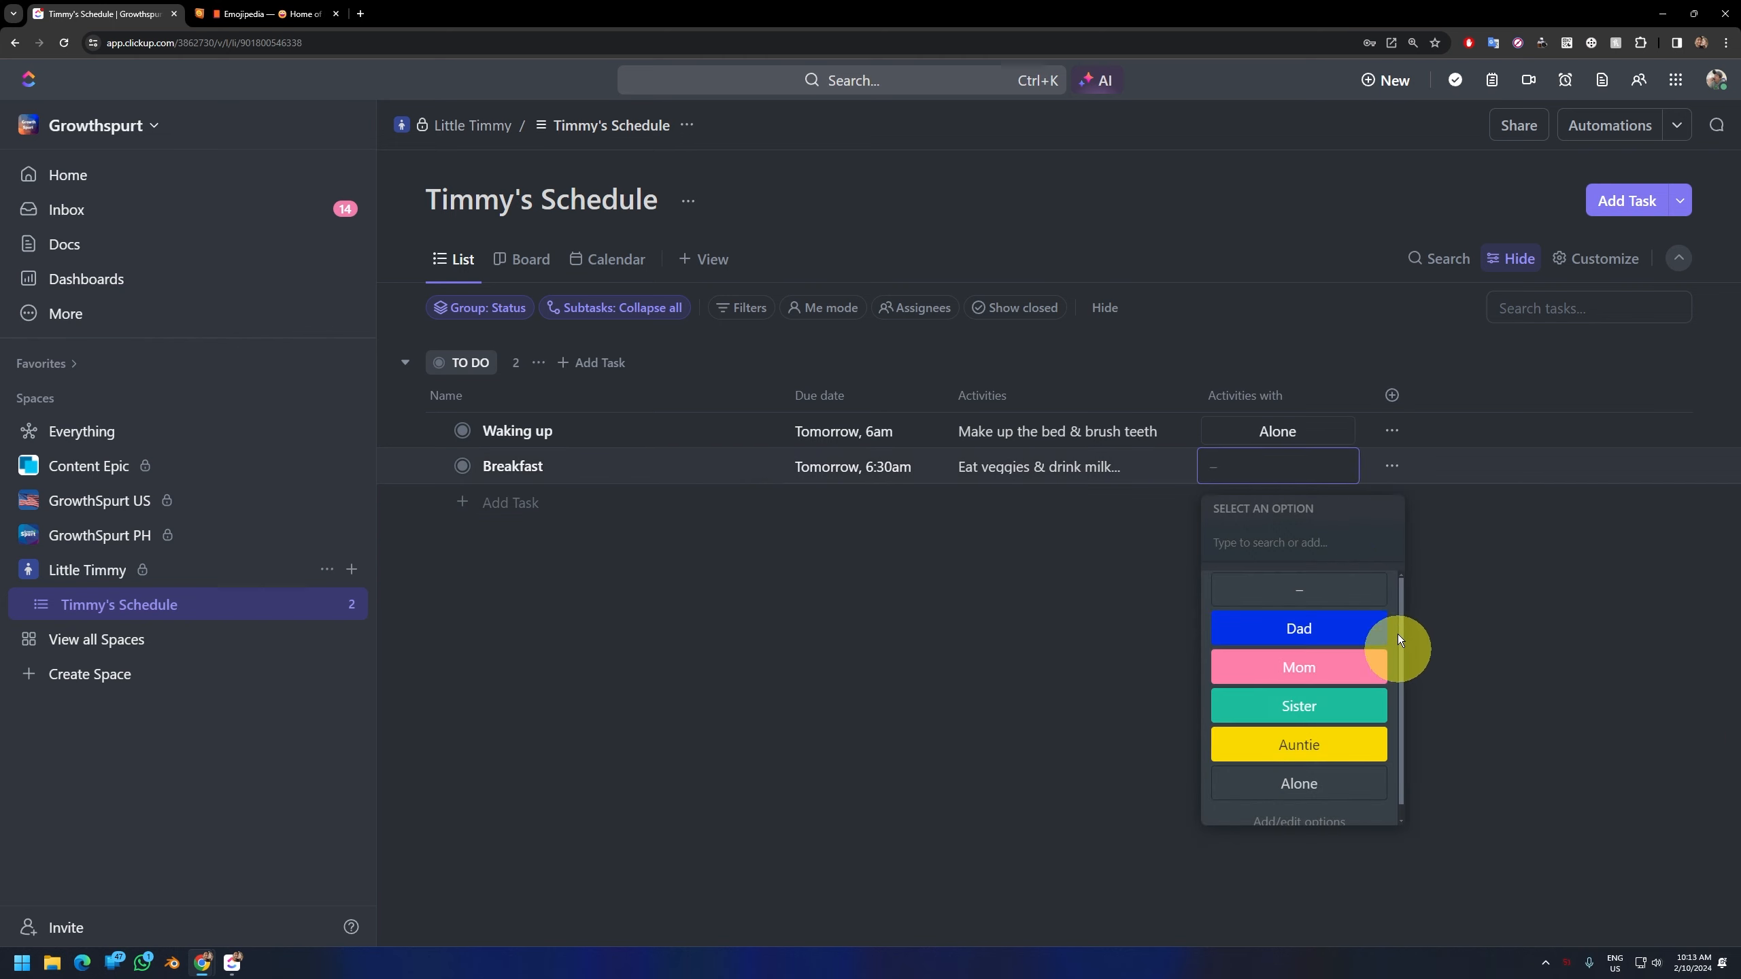
{"action": "left_click", "coordinate": [1306, 844]}
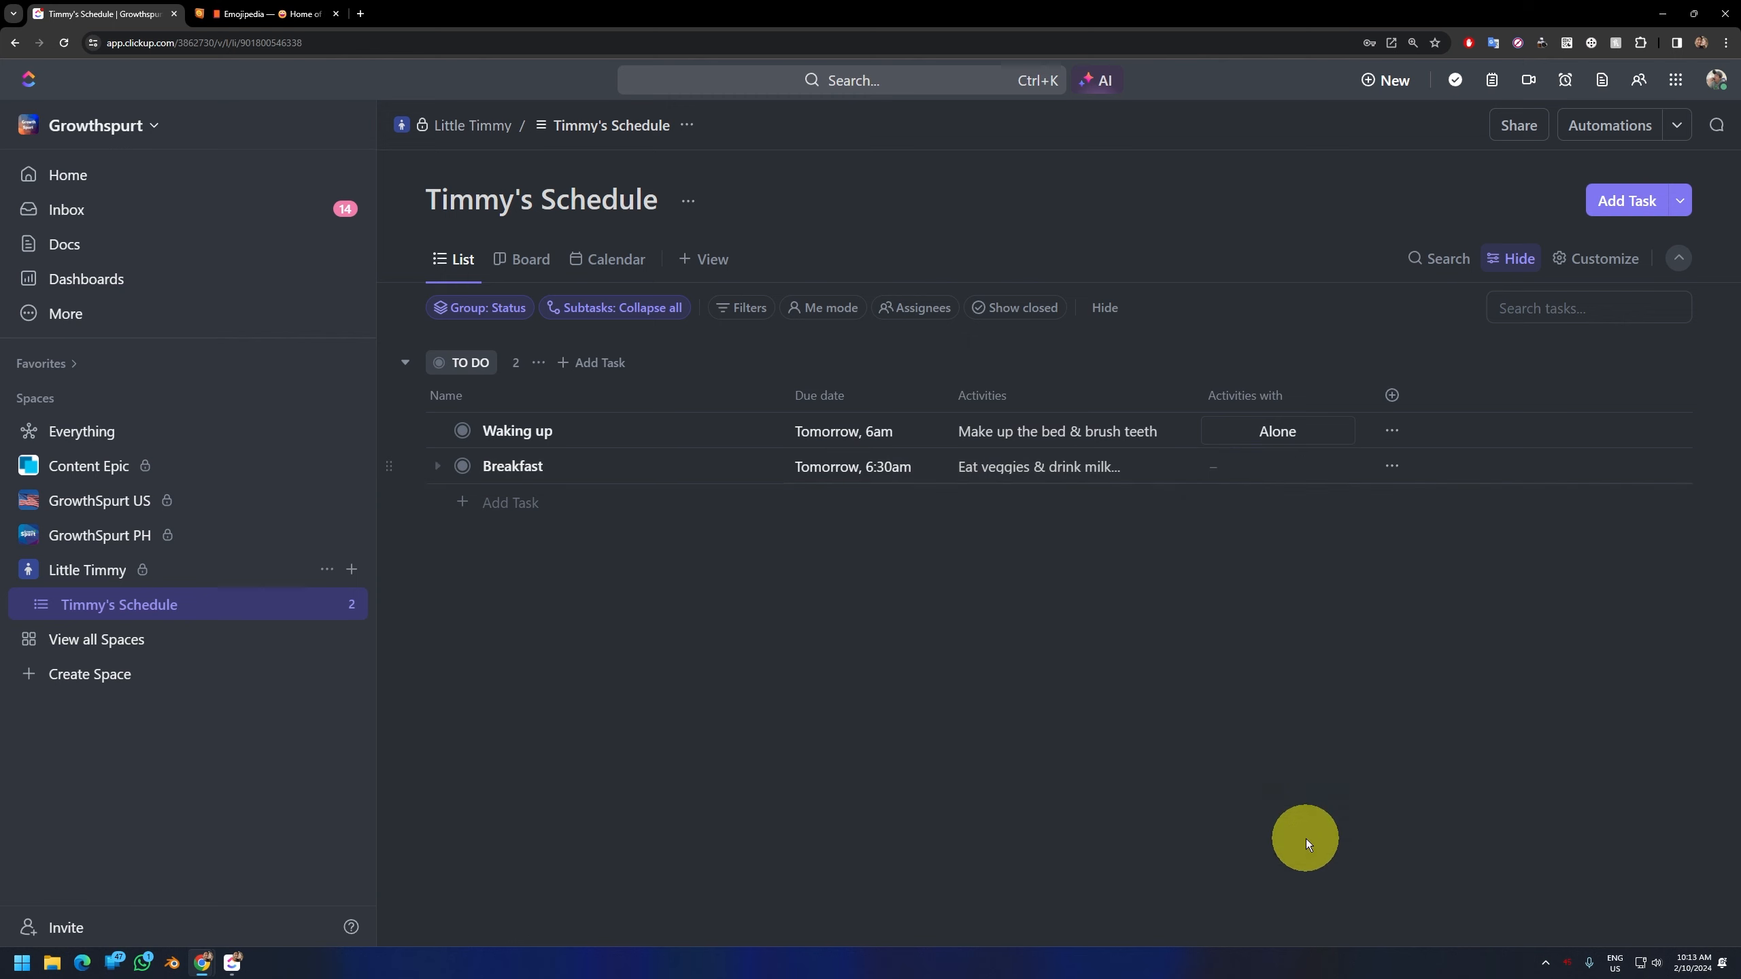
{"action": "scroll", "coordinate": [1004, 618], "scroll_direction": "down", "scroll_amount": 2}
{"action": "left_click", "coordinate": [933, 653]}
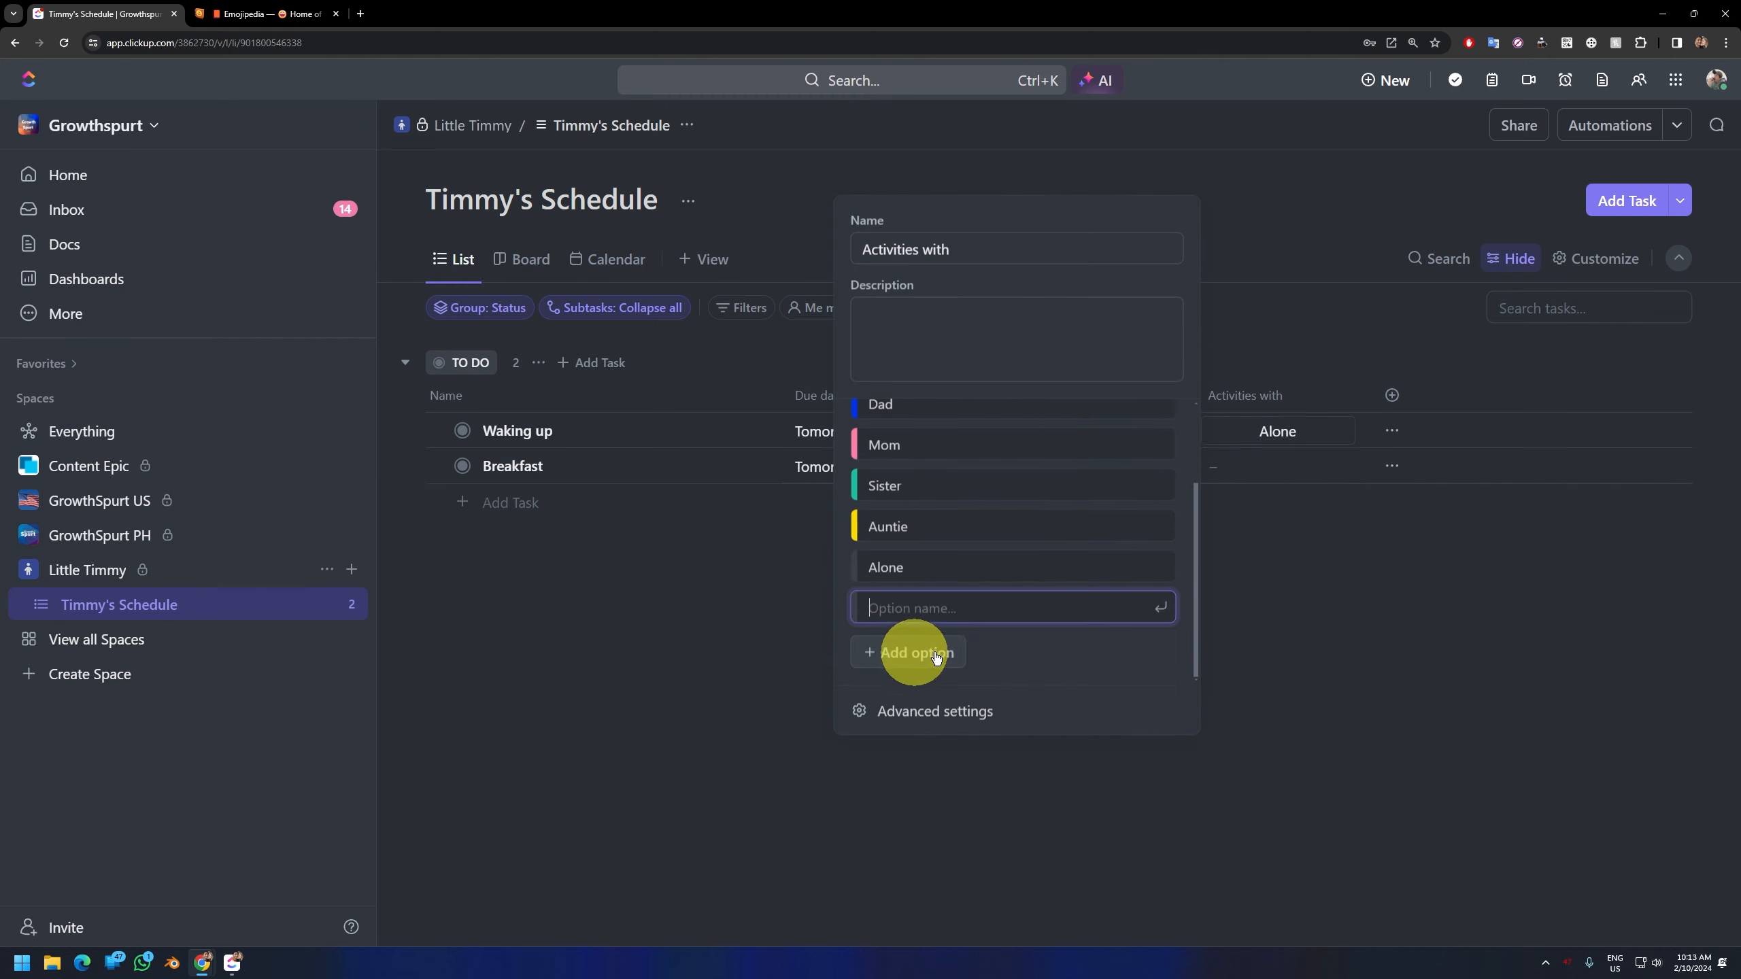
{"action": "type", "text": "Family"}
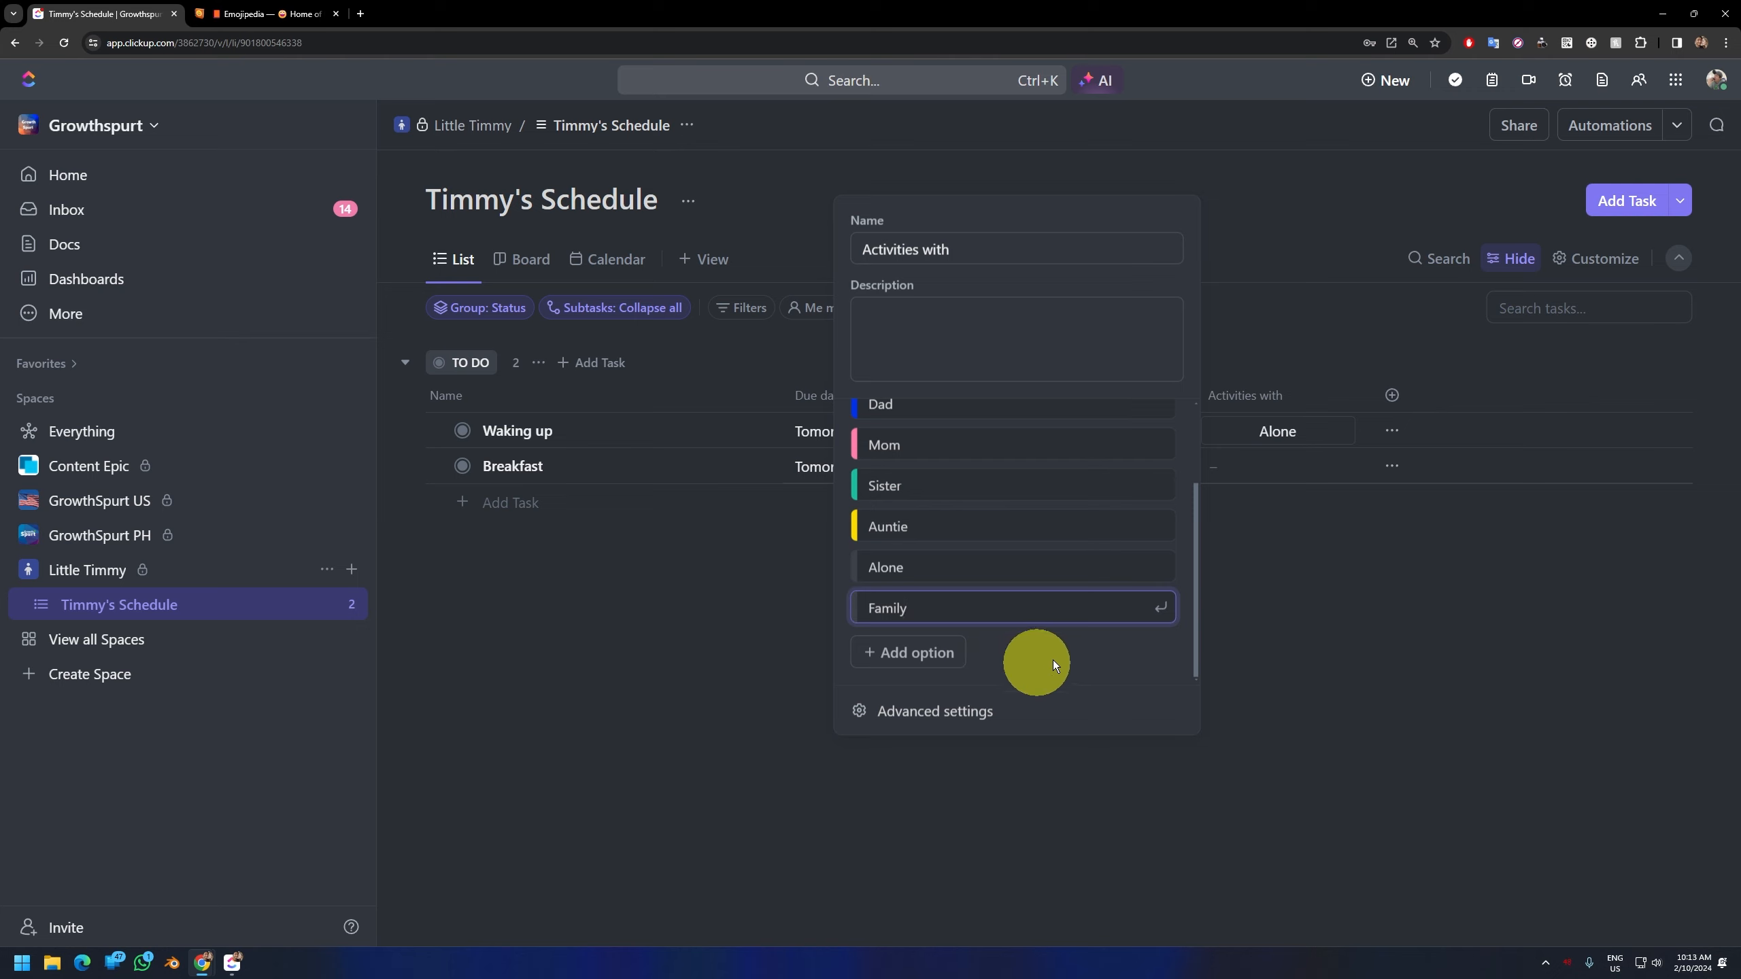
{"action": "key", "text": "Return"}
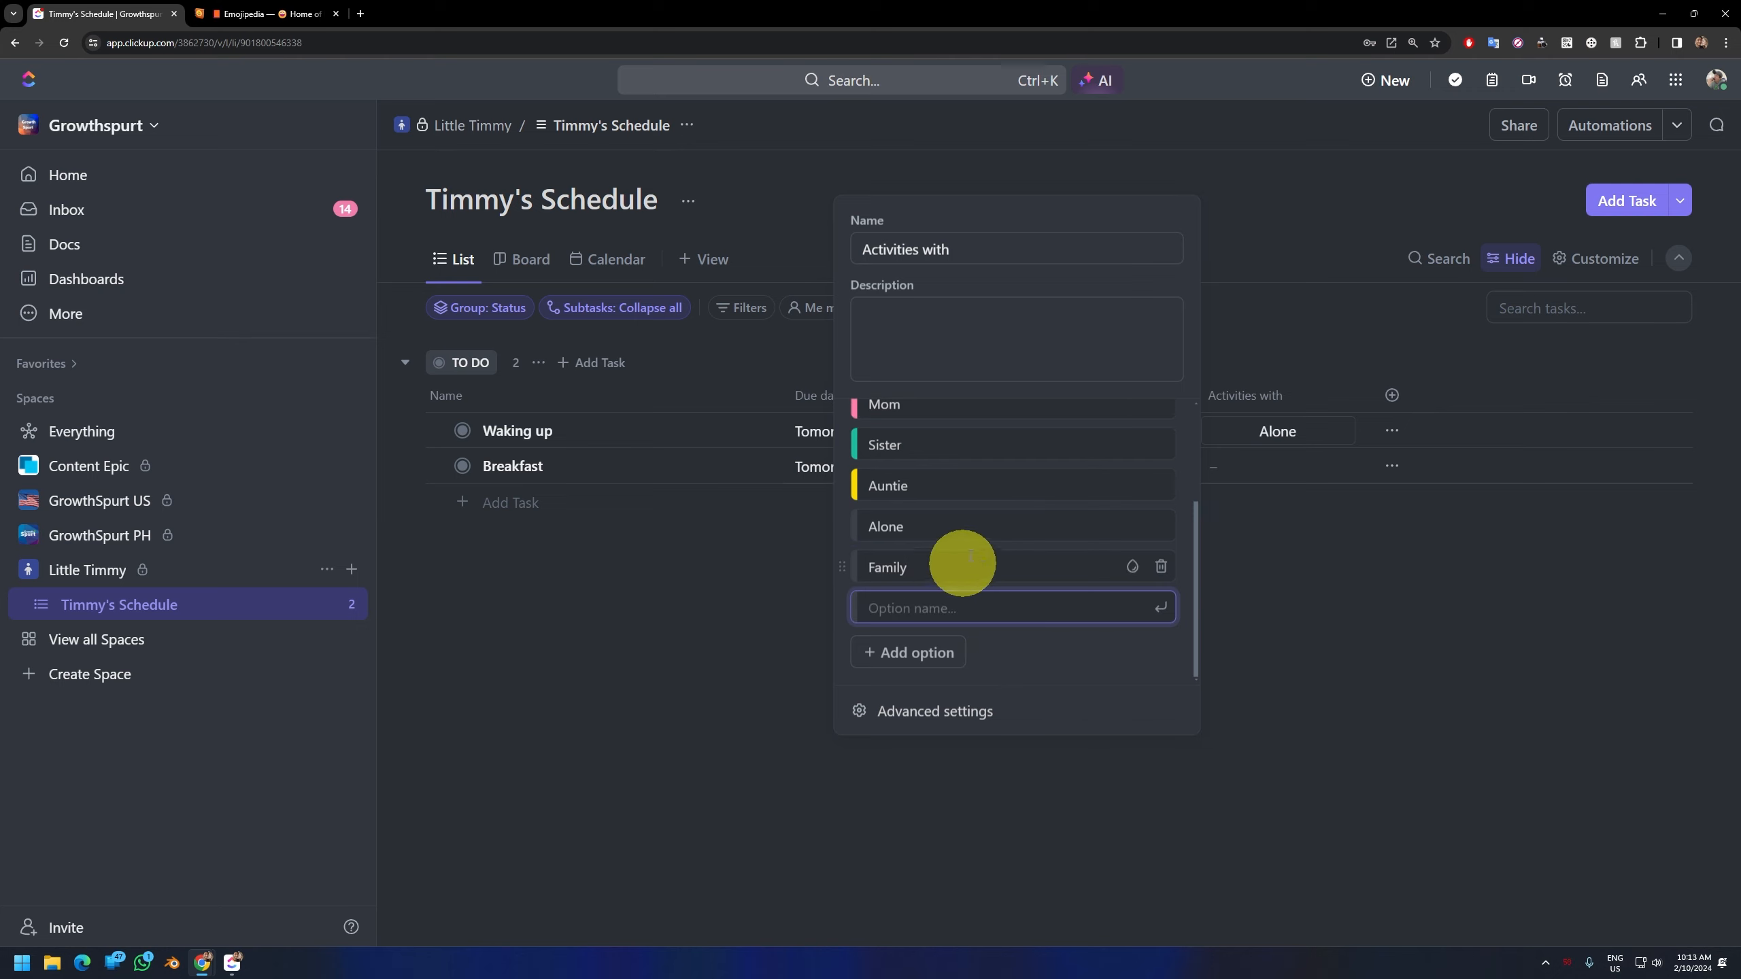
Step: Color the "Family" option purple and set "Activities with" to Family for the "Breakfast" task
{"action": "left_click", "coordinate": [1133, 610]}
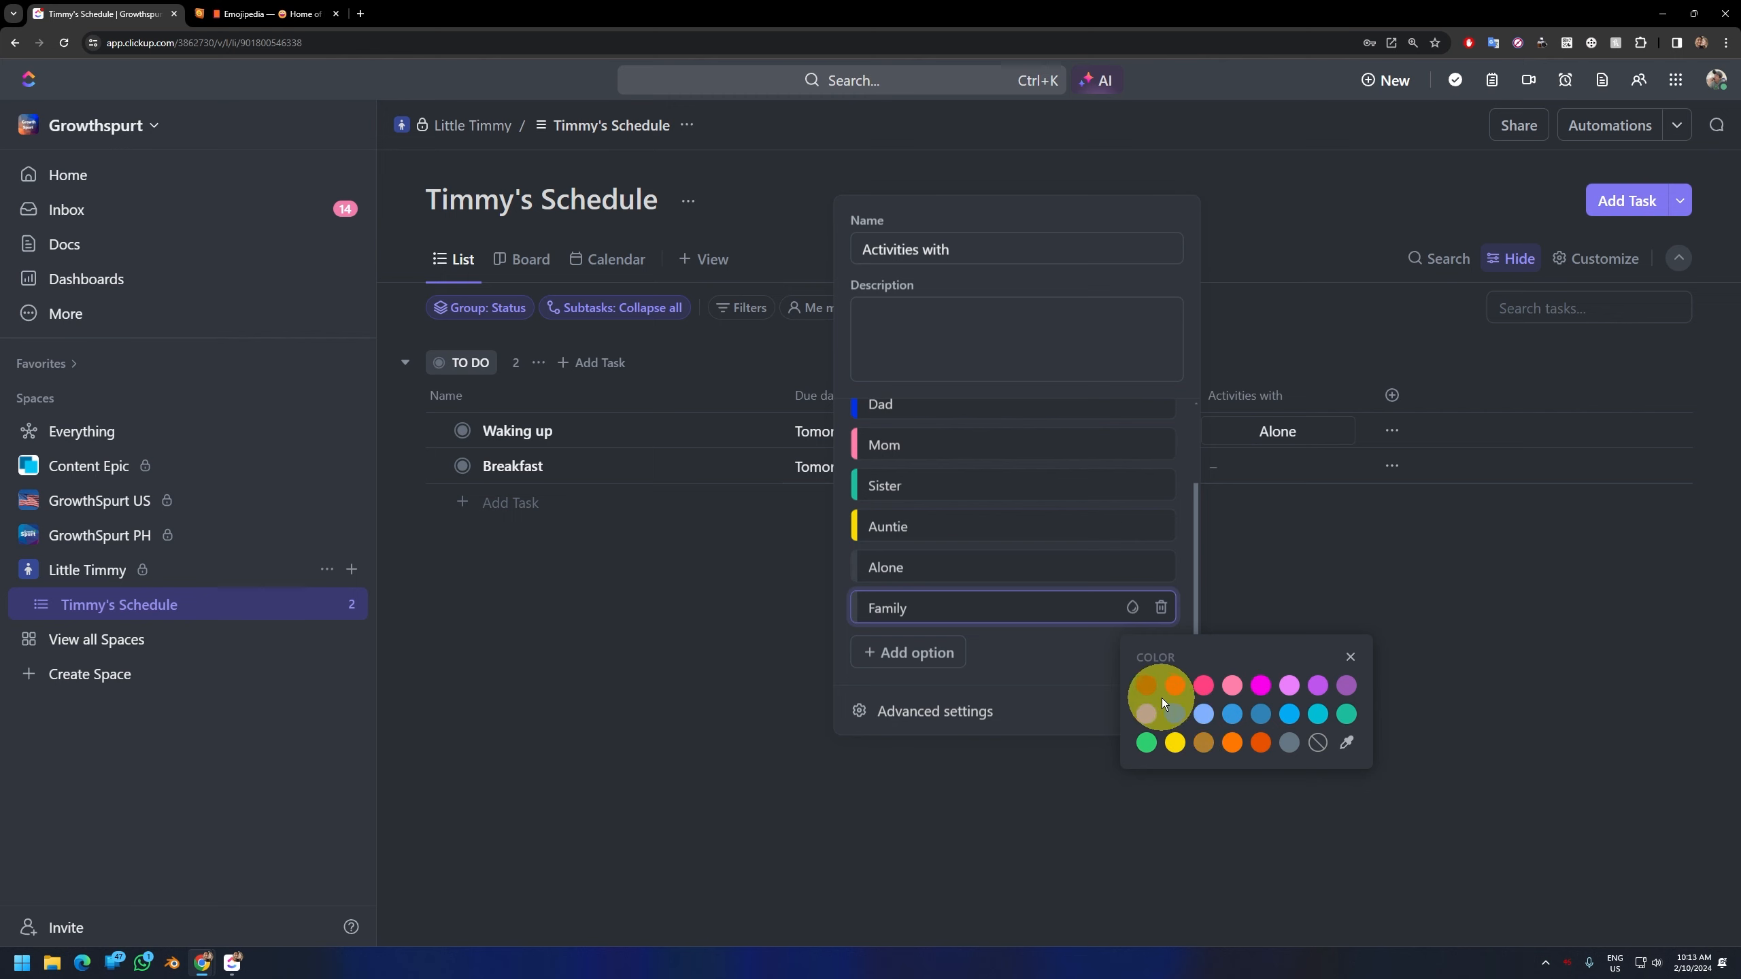
{"action": "left_click", "coordinate": [1344, 686]}
{"action": "left_click", "coordinate": [1325, 595]}
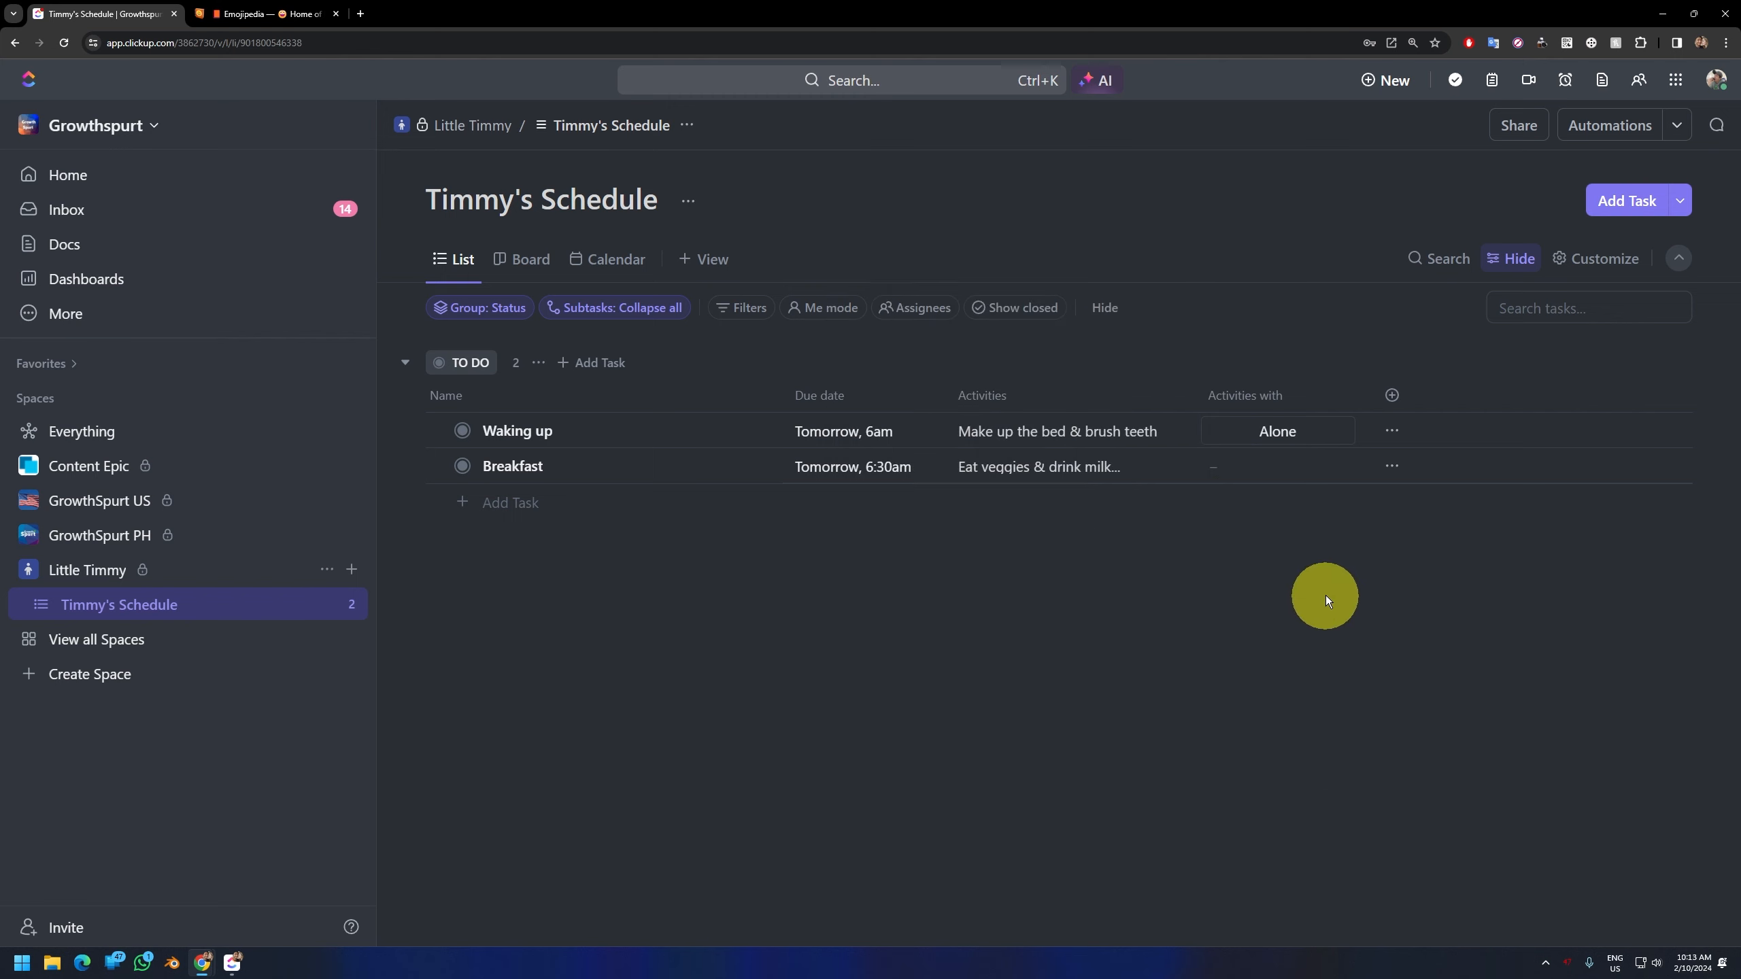
{"action": "left_click", "coordinate": [1250, 468]}
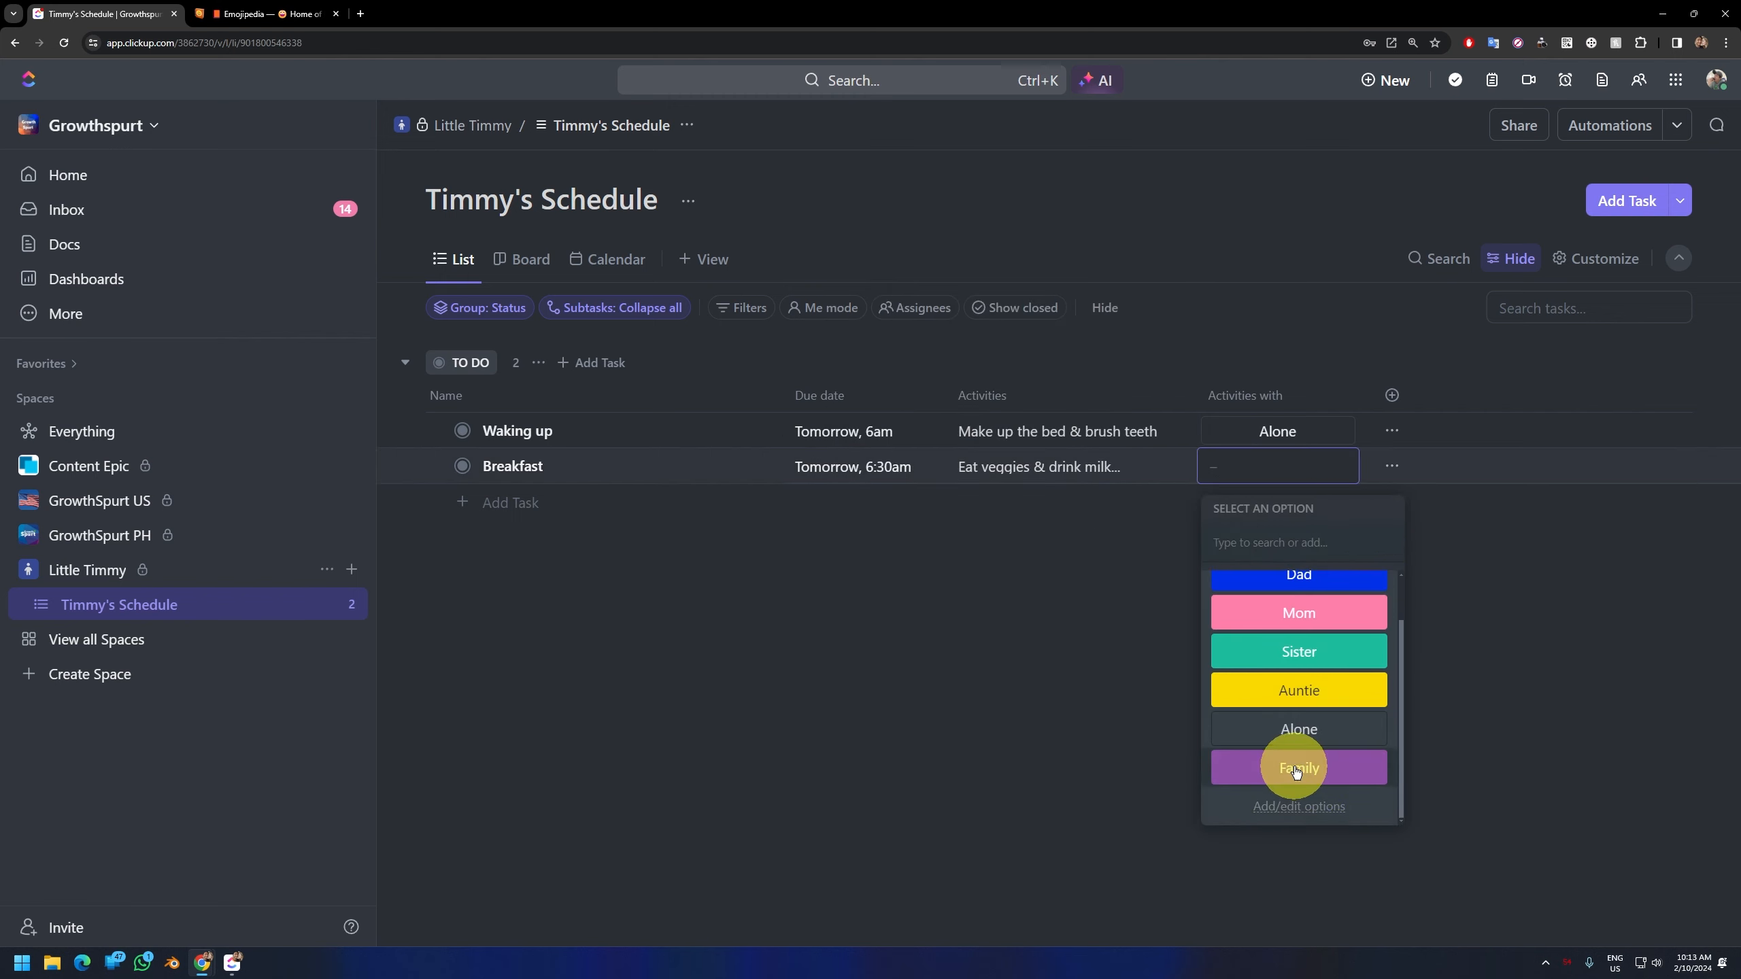
{"action": "left_click", "coordinate": [1294, 769]}
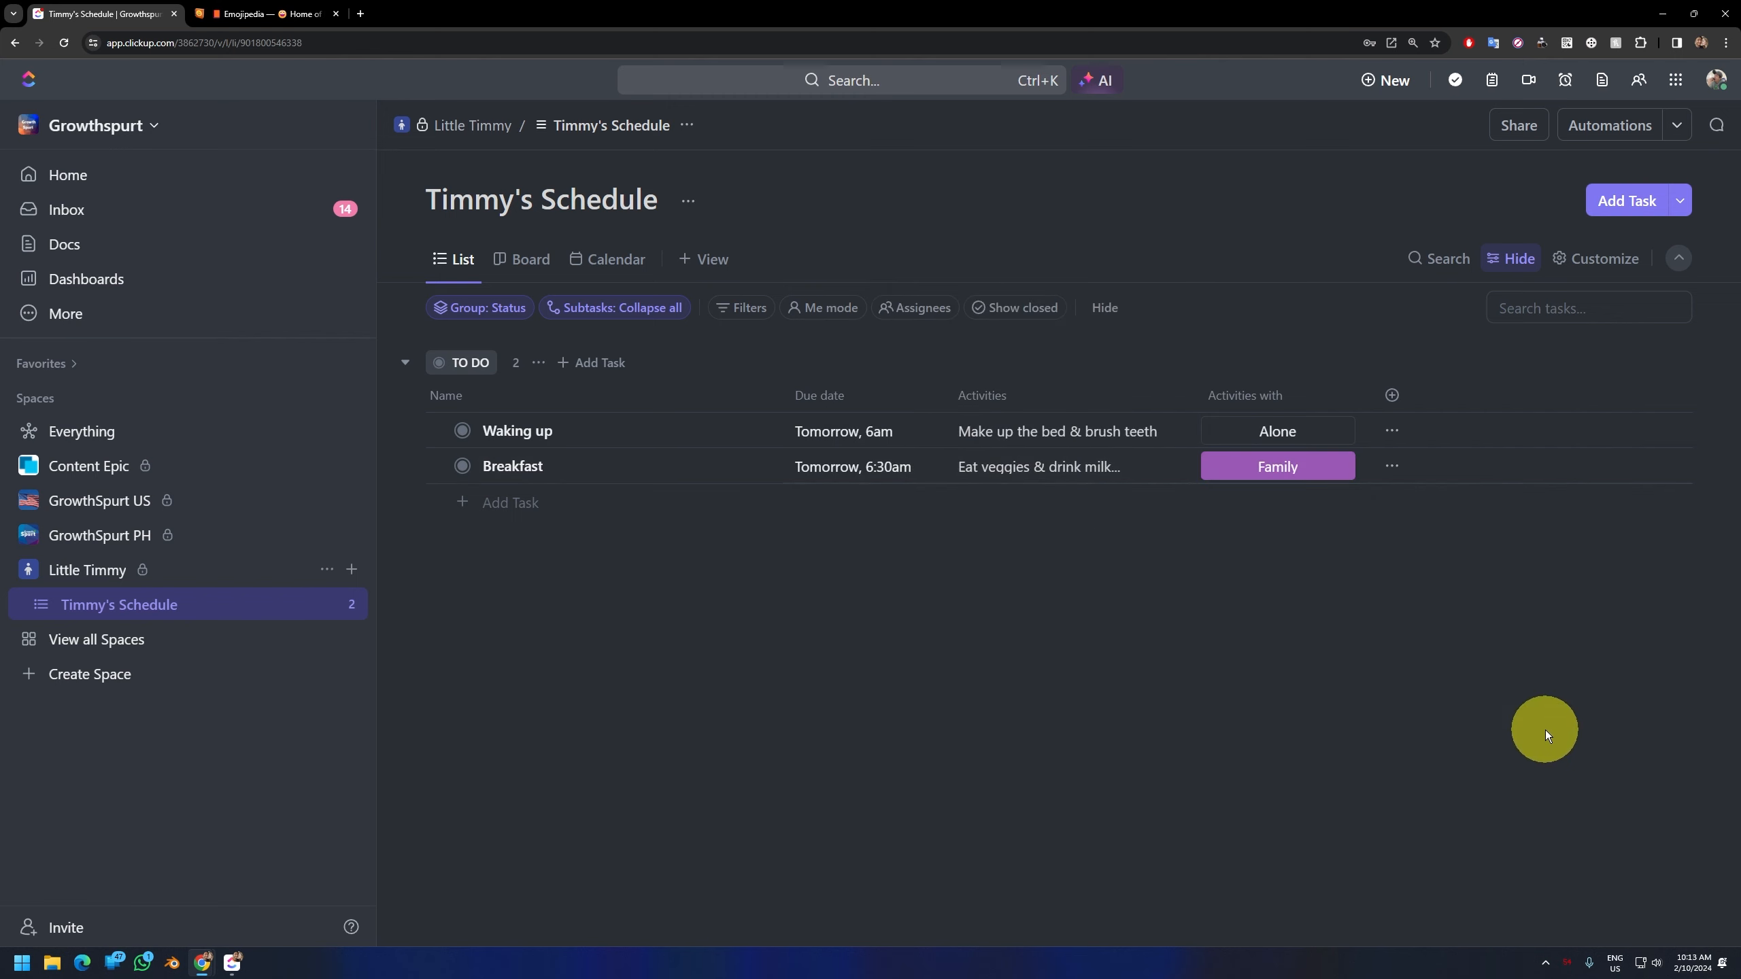
Step: Add a third task named "Basketball Practive" to the TO DO group
{"action": "left_click", "coordinate": [519, 514]}
{"action": "type", "text": "Ba"}
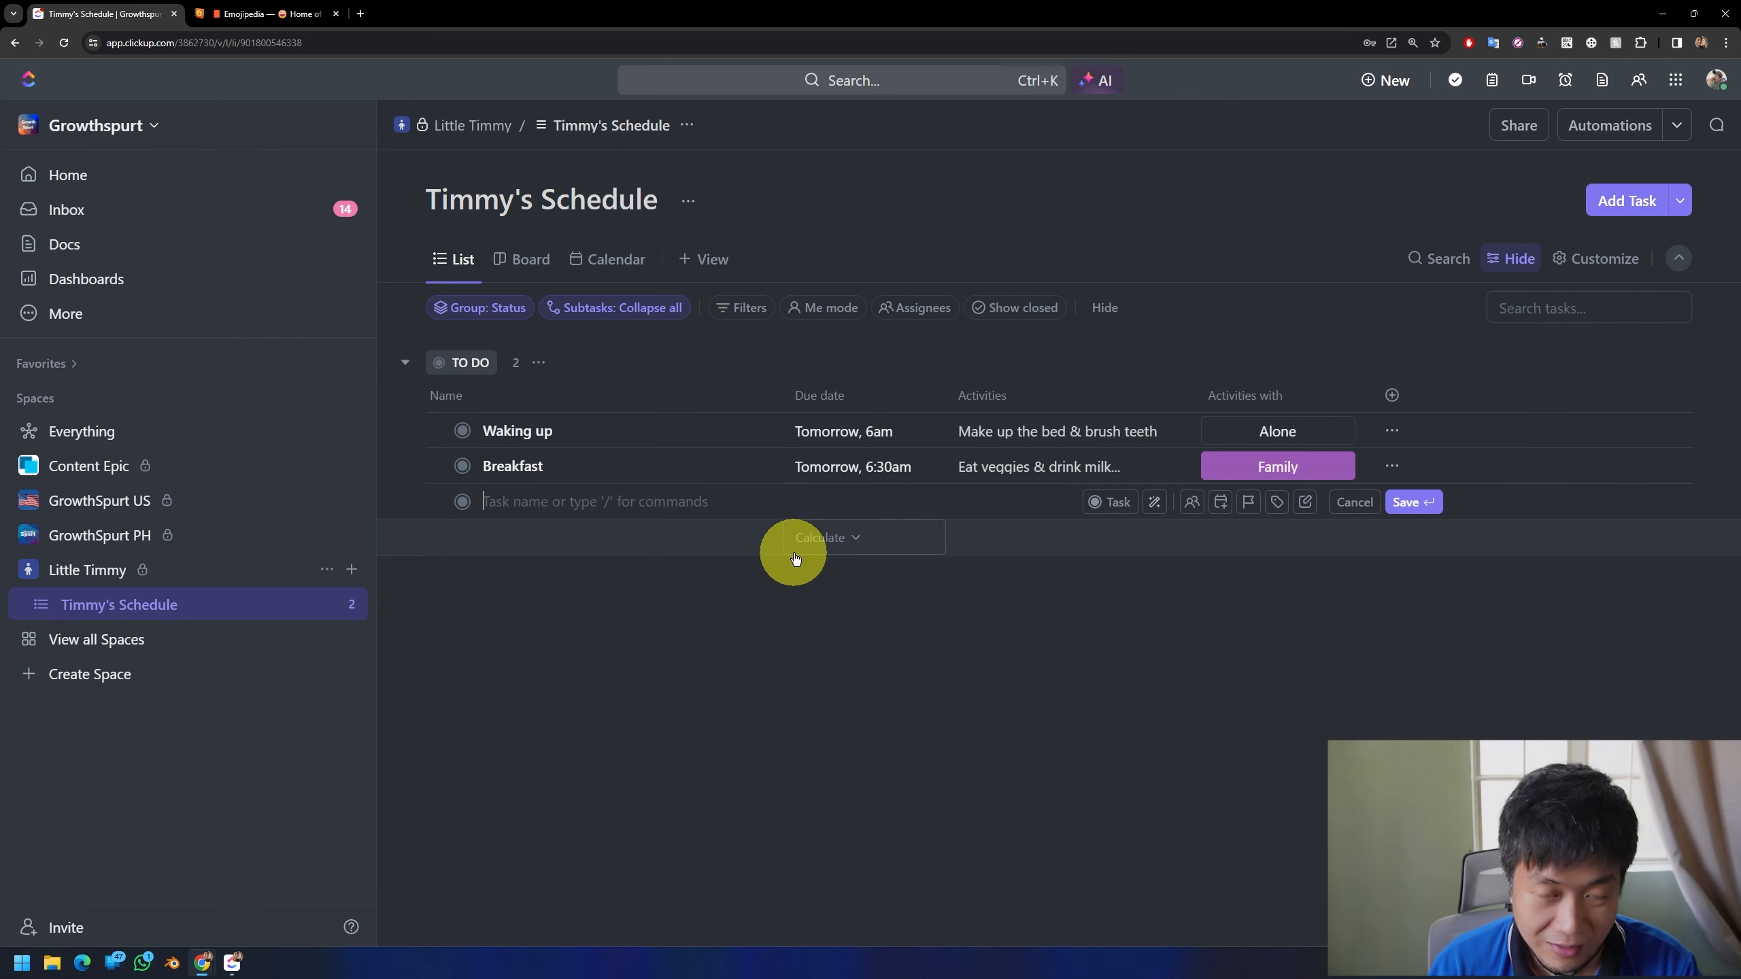
{"action": "type", "text": "sketball "}
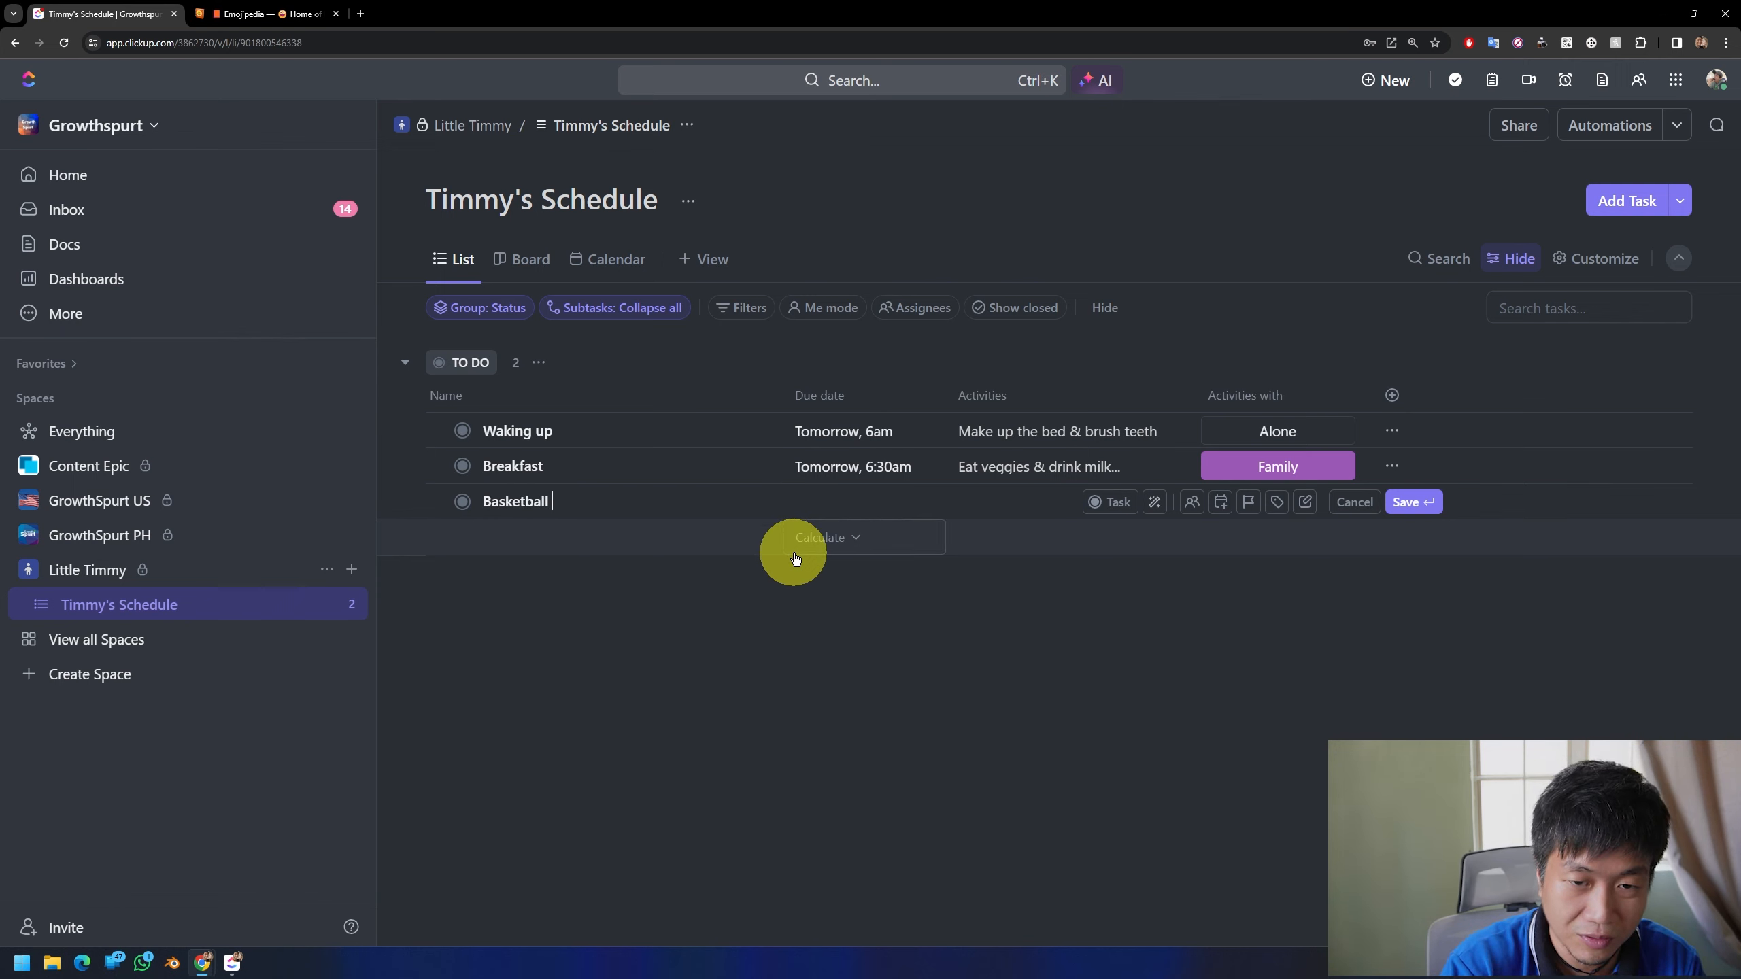
{"action": "type", "text": "Practive"}
{"action": "key", "text": "Return"}
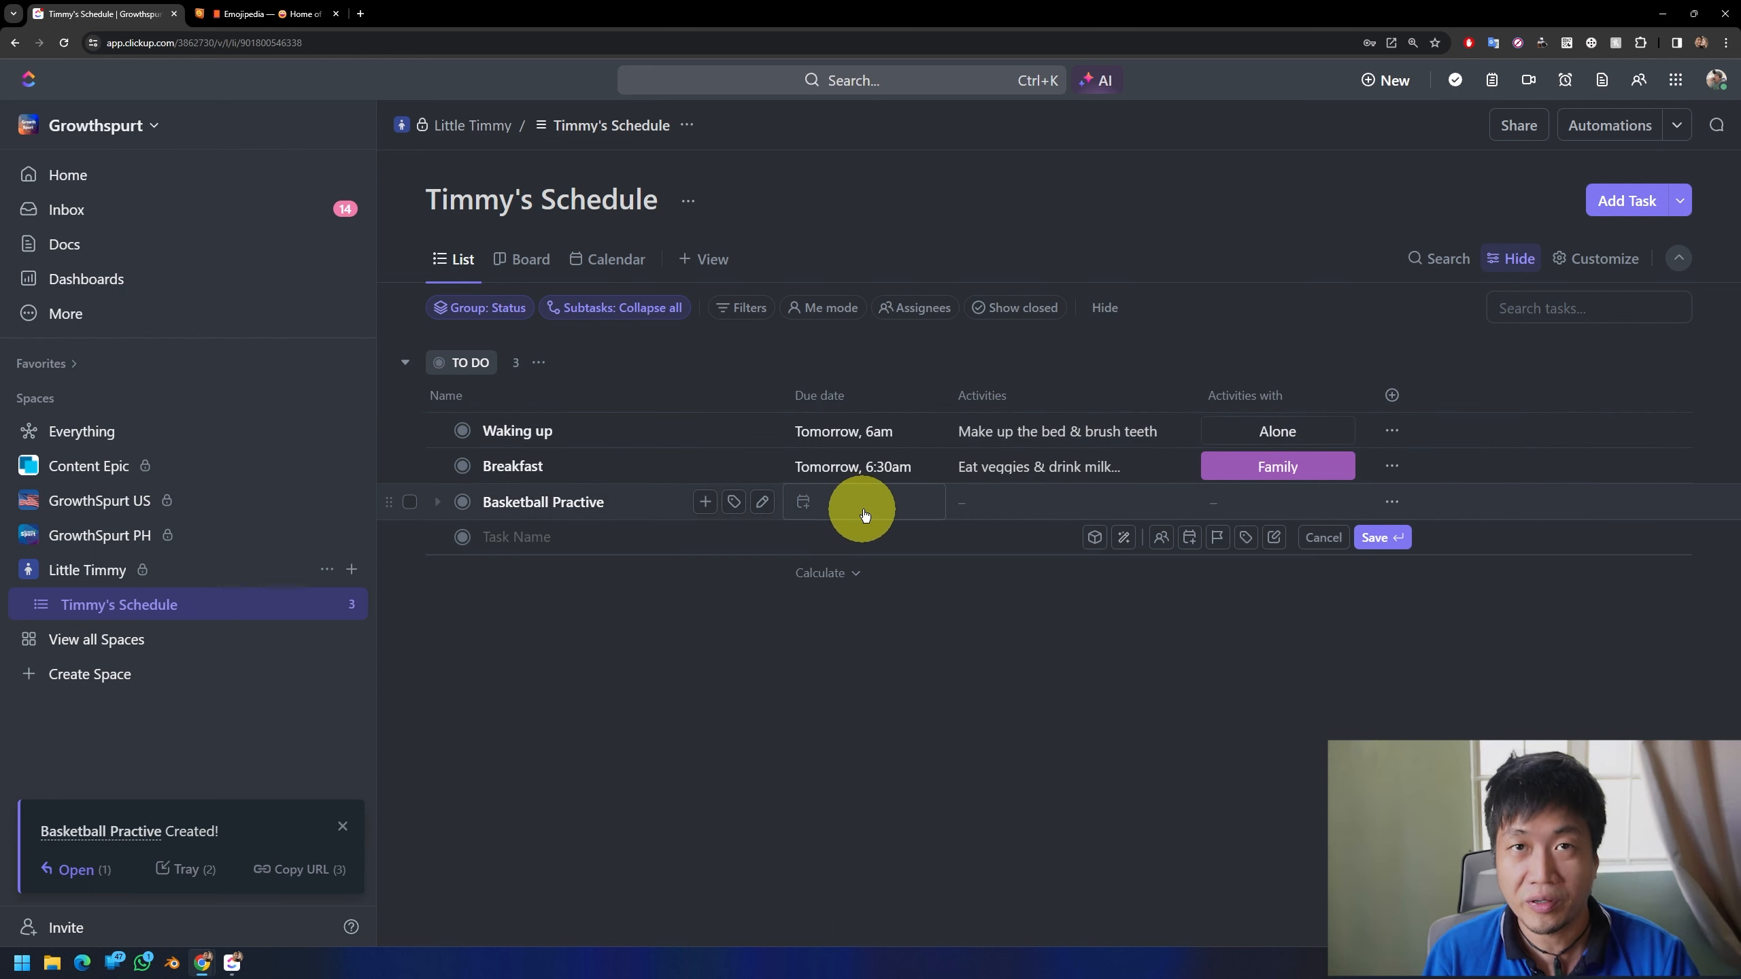
Step: Add the existing "Start date" field as a column and move it in front of the "Due date" column
{"action": "left_click", "coordinate": [1392, 396]}
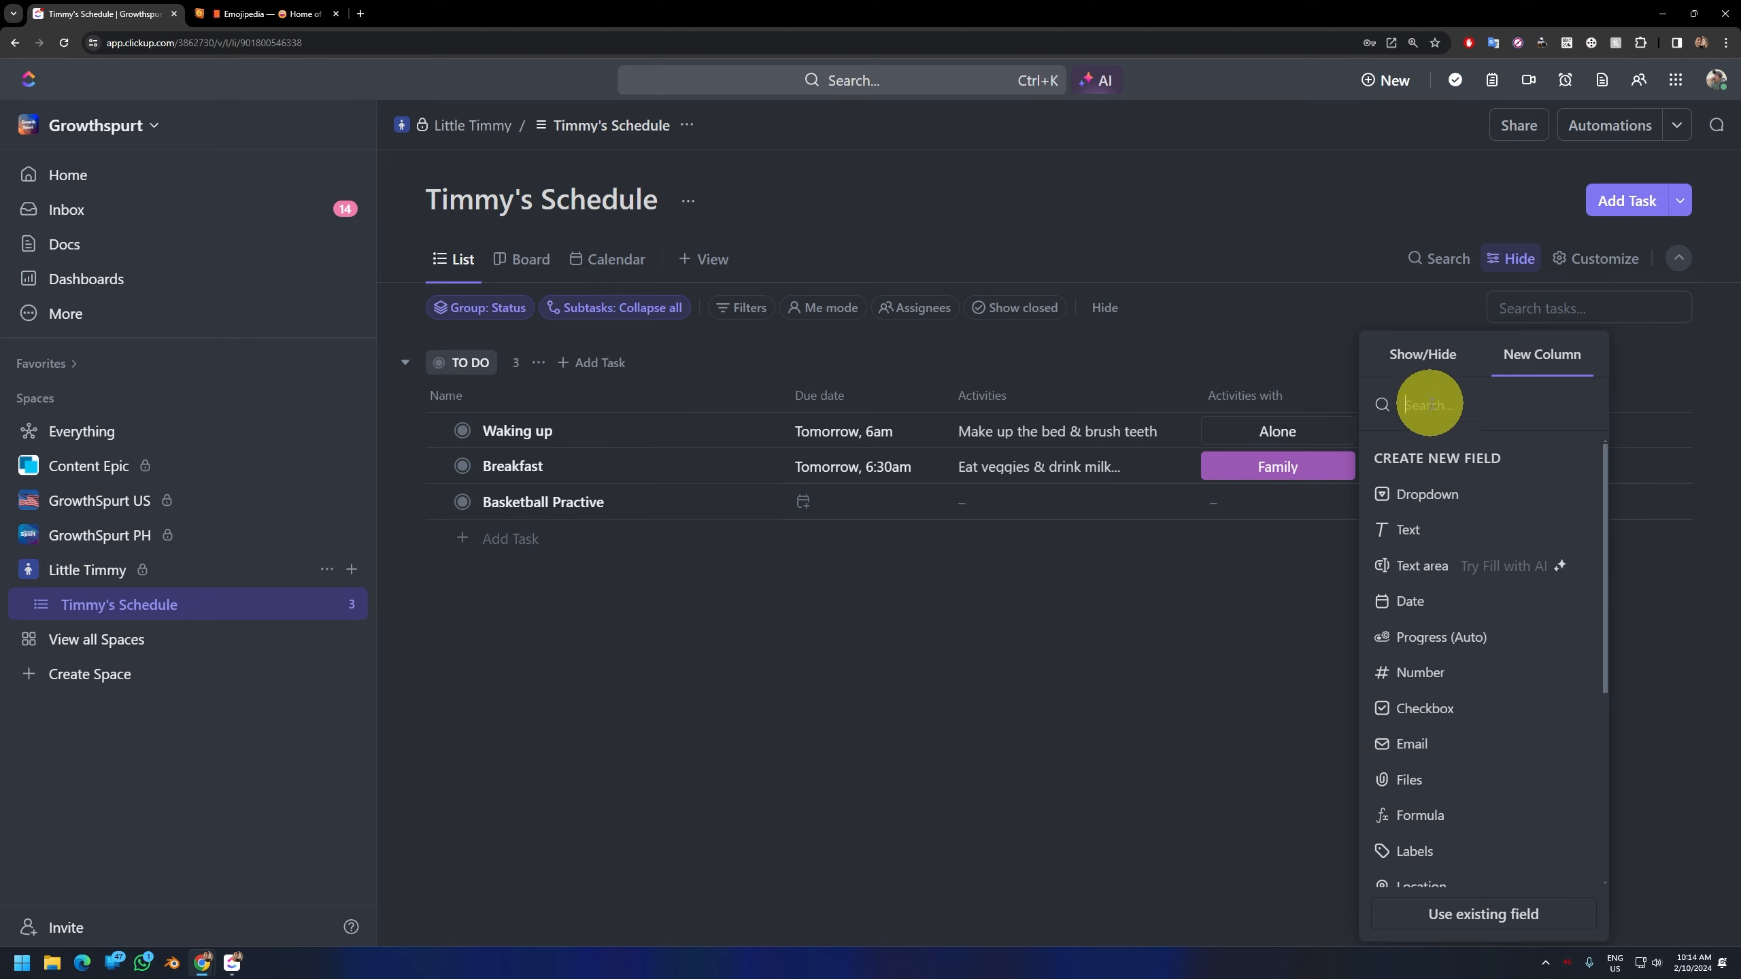
{"action": "type", "text": "star"}
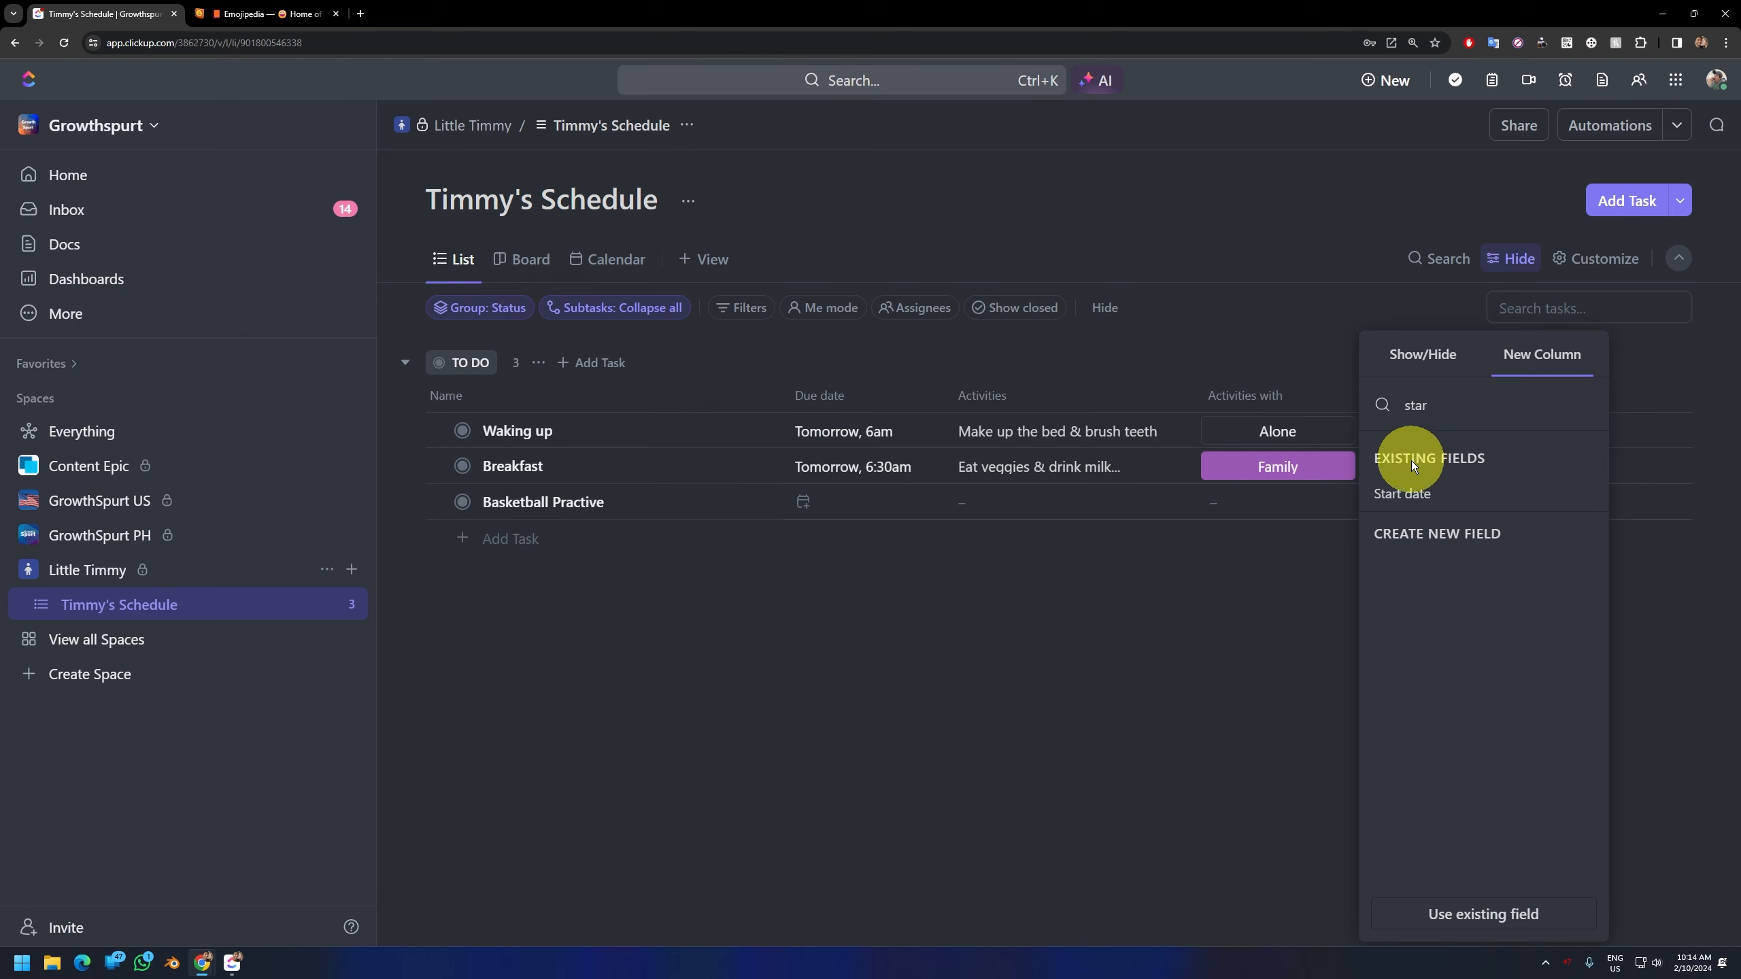
{"action": "left_click", "coordinate": [1425, 500]}
{"action": "left_click", "coordinate": [1263, 638]}
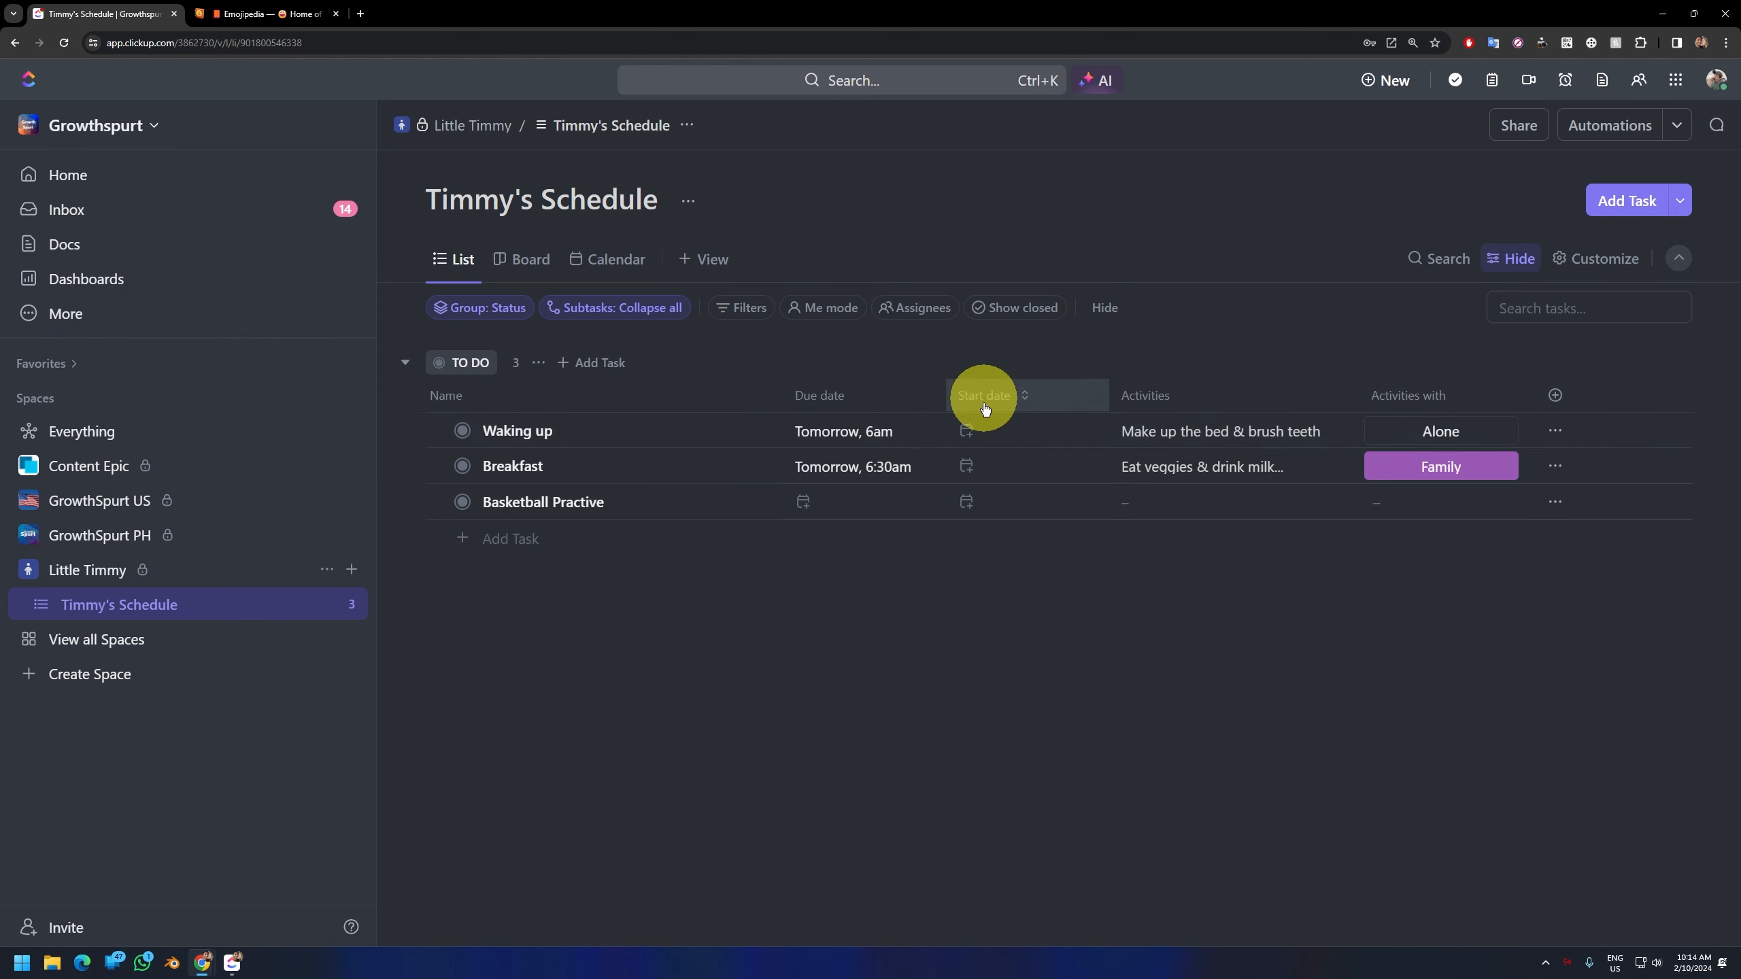
{"action": "left_click_drag", "start_coordinate": [986, 407], "coordinate": [875, 416]}
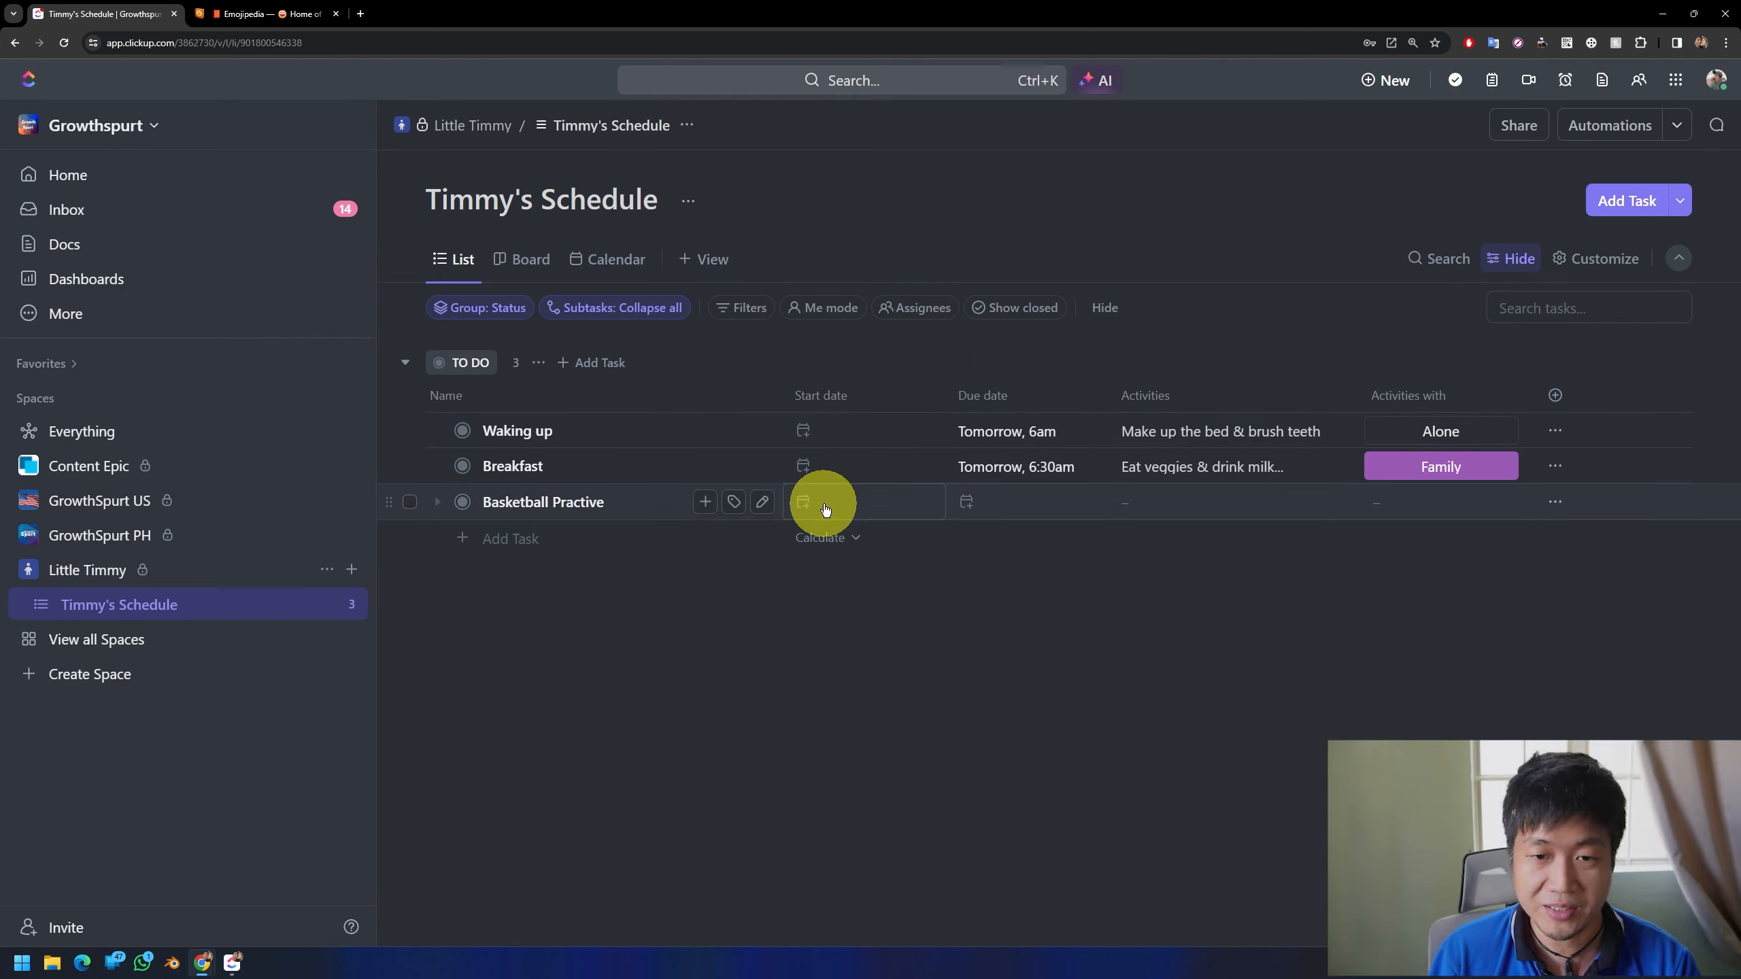
Step: Correct the third task's name to "Basketball Practice" and schedule it on Feb 19 from 3 pm to 4 pm
{"action": "left_click", "coordinate": [762, 502]}
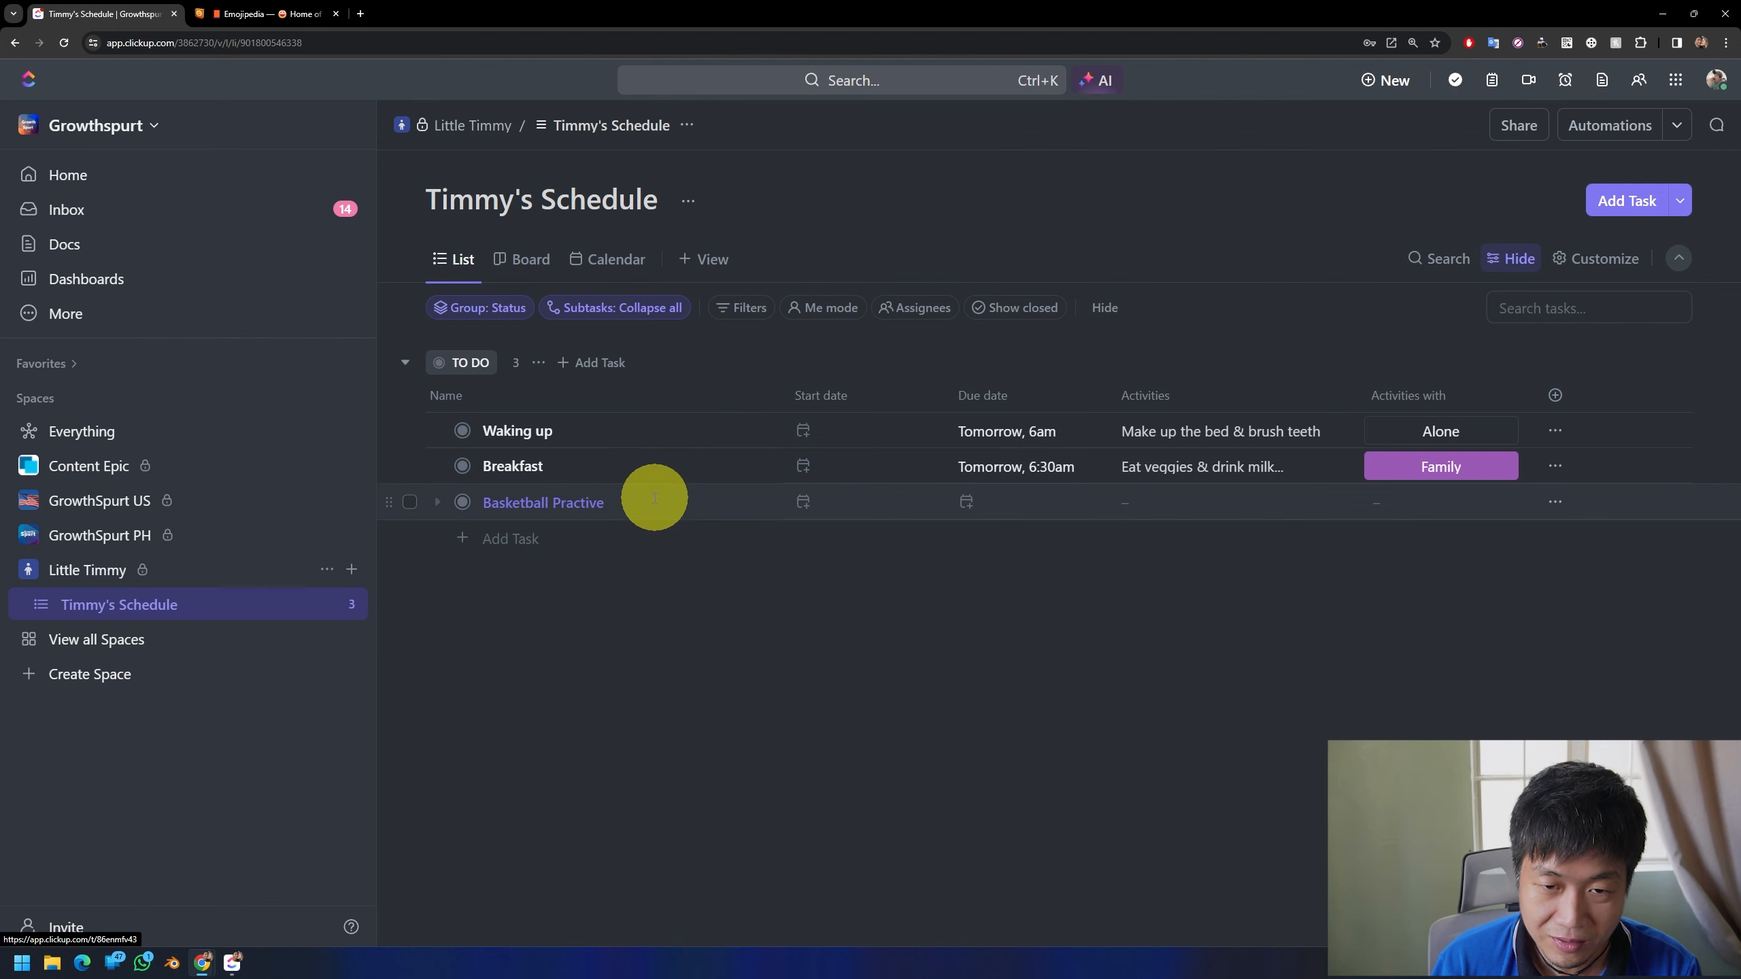
{"action": "left_click", "coordinate": [596, 502]}
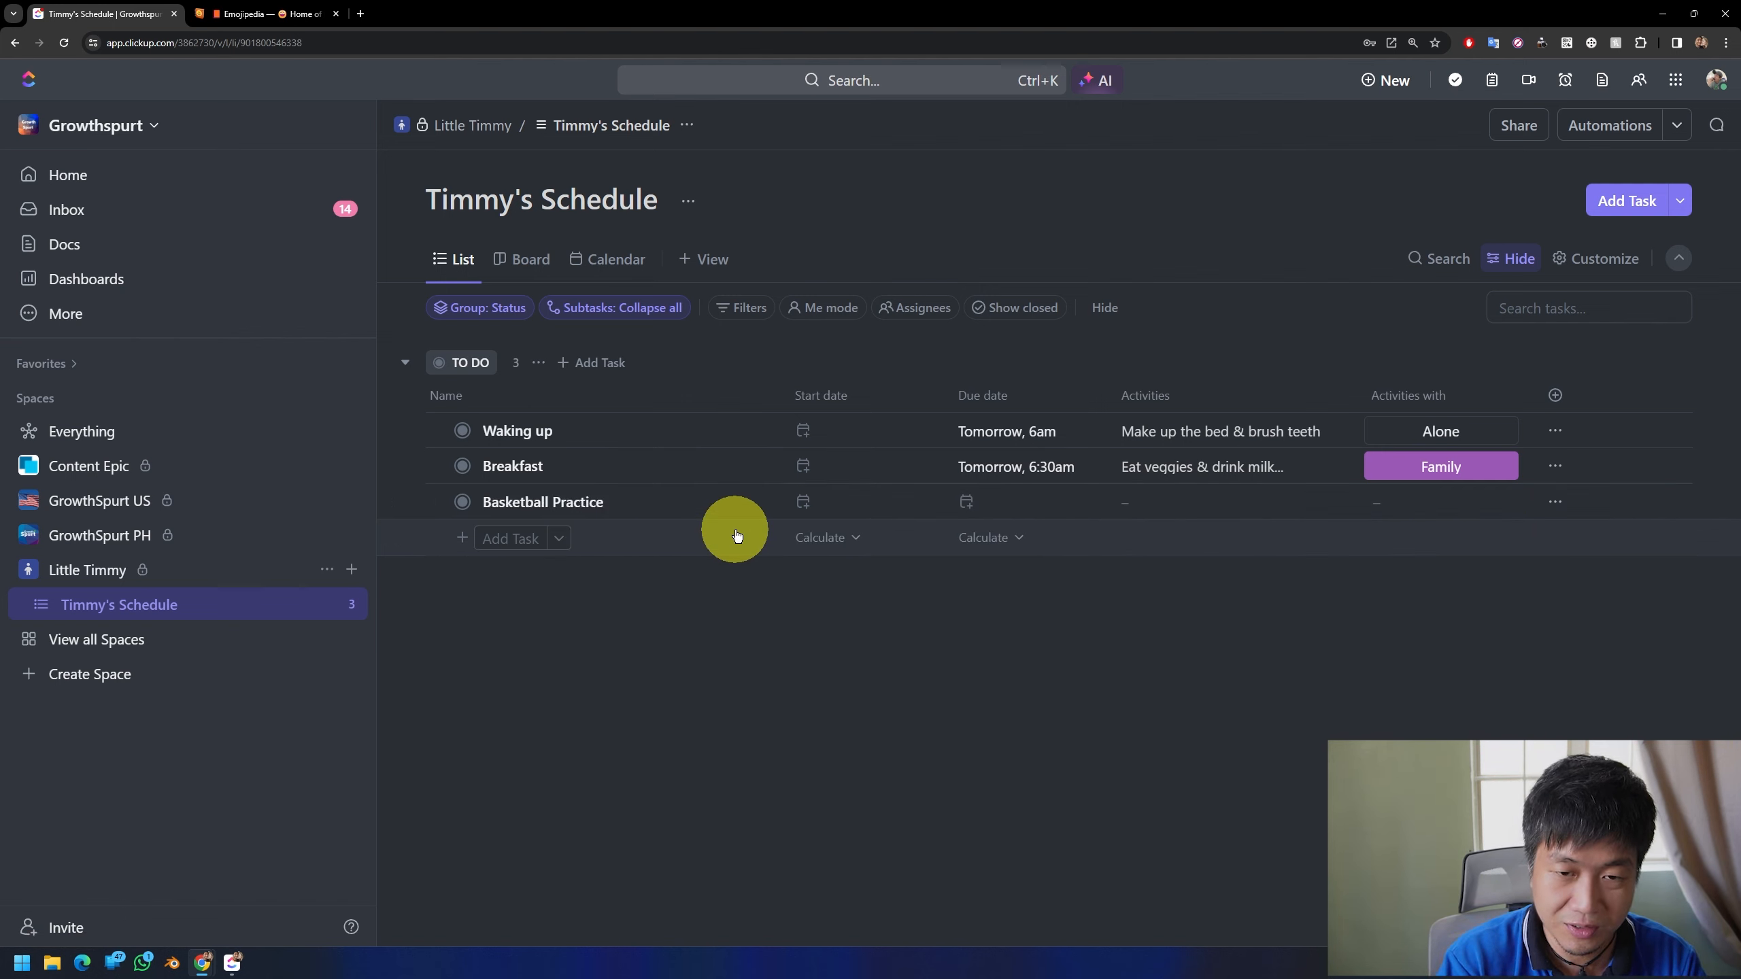
{"action": "left_click", "coordinate": [809, 502]}
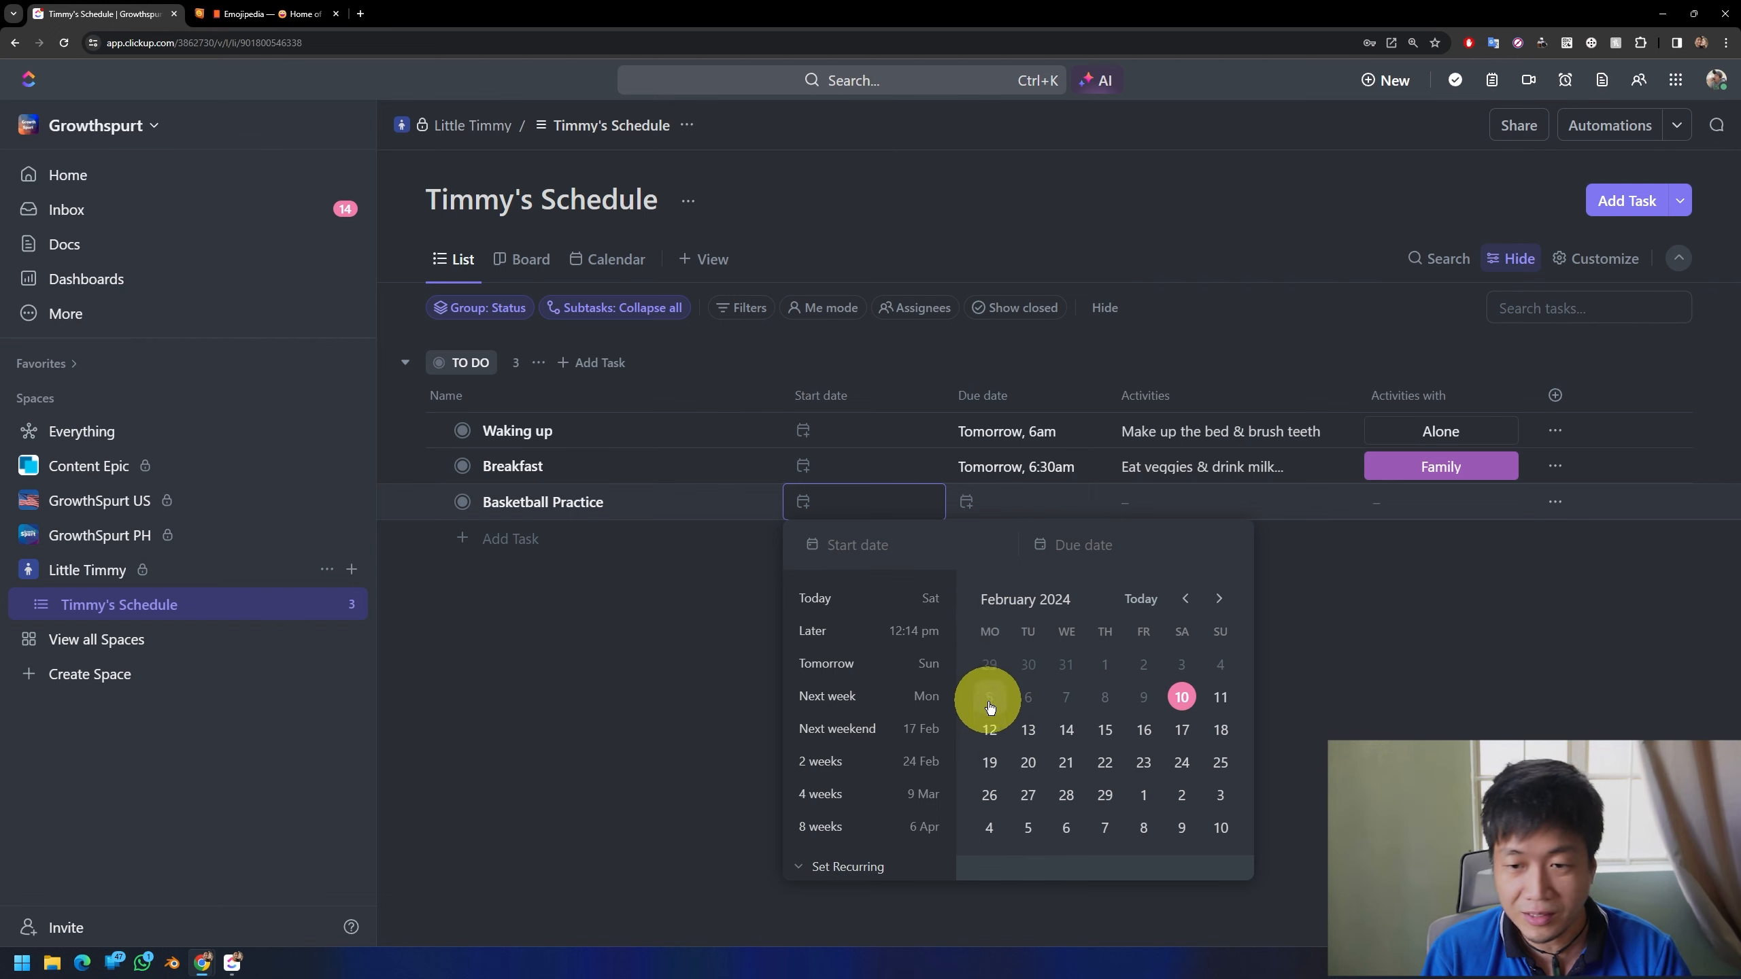
{"action": "left_click", "coordinate": [990, 762]}
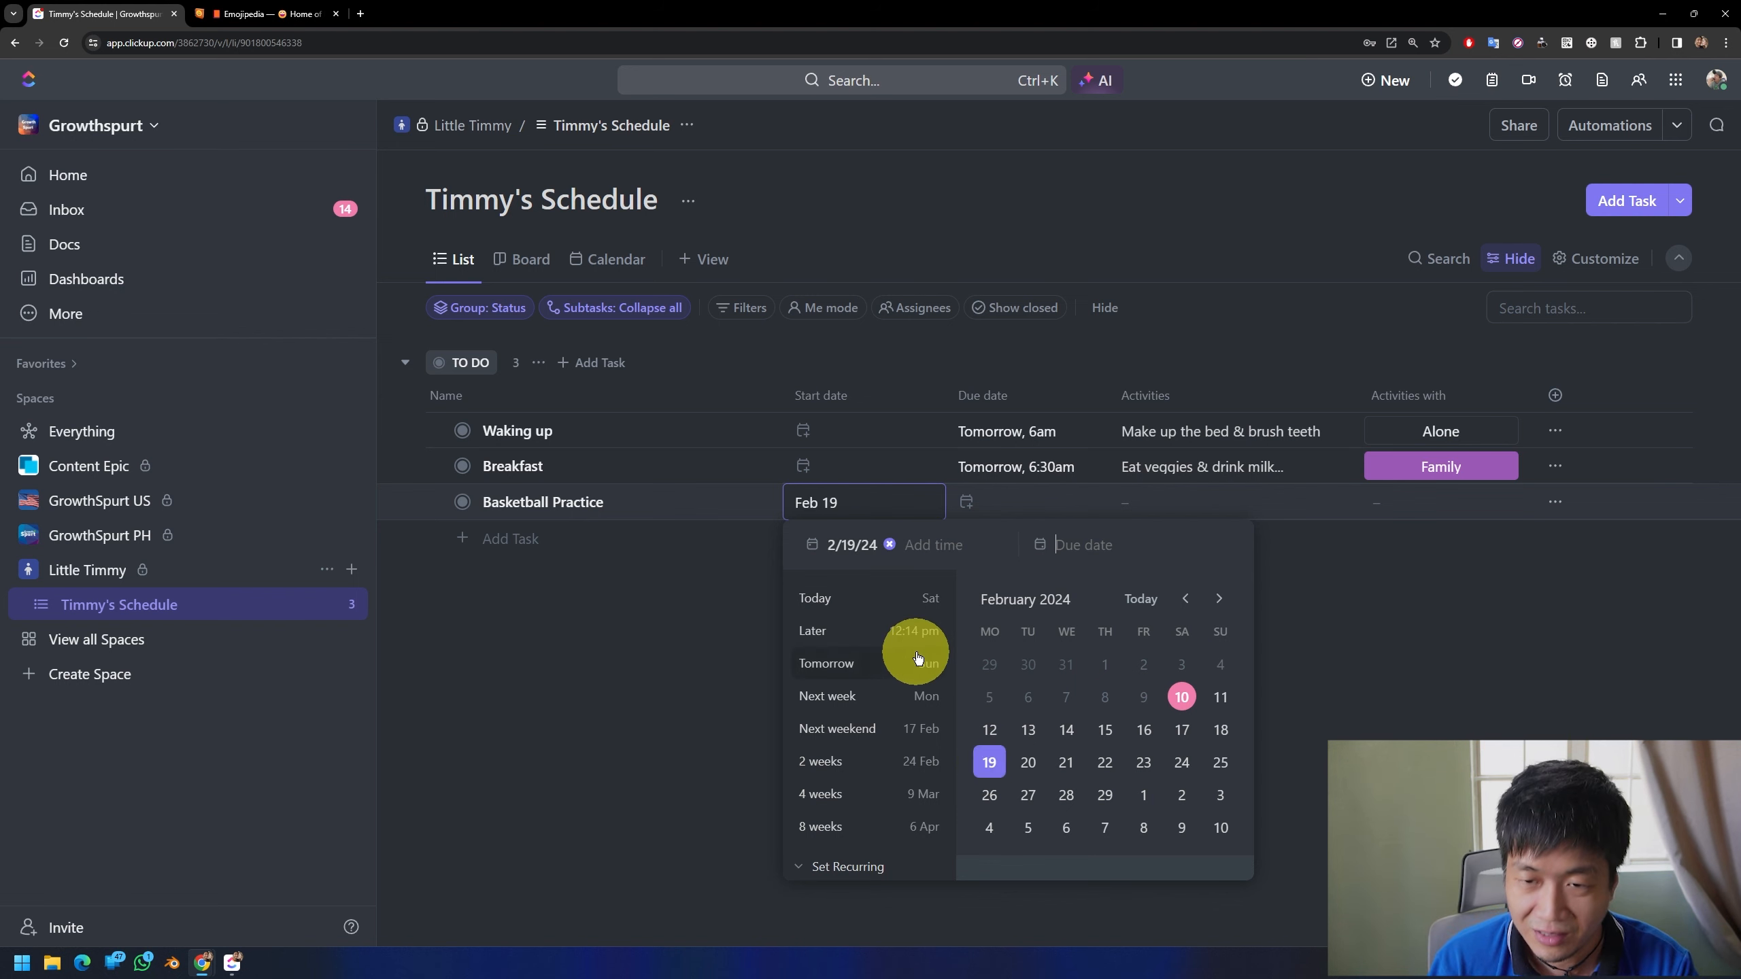
{"action": "left_click", "coordinate": [938, 546]}
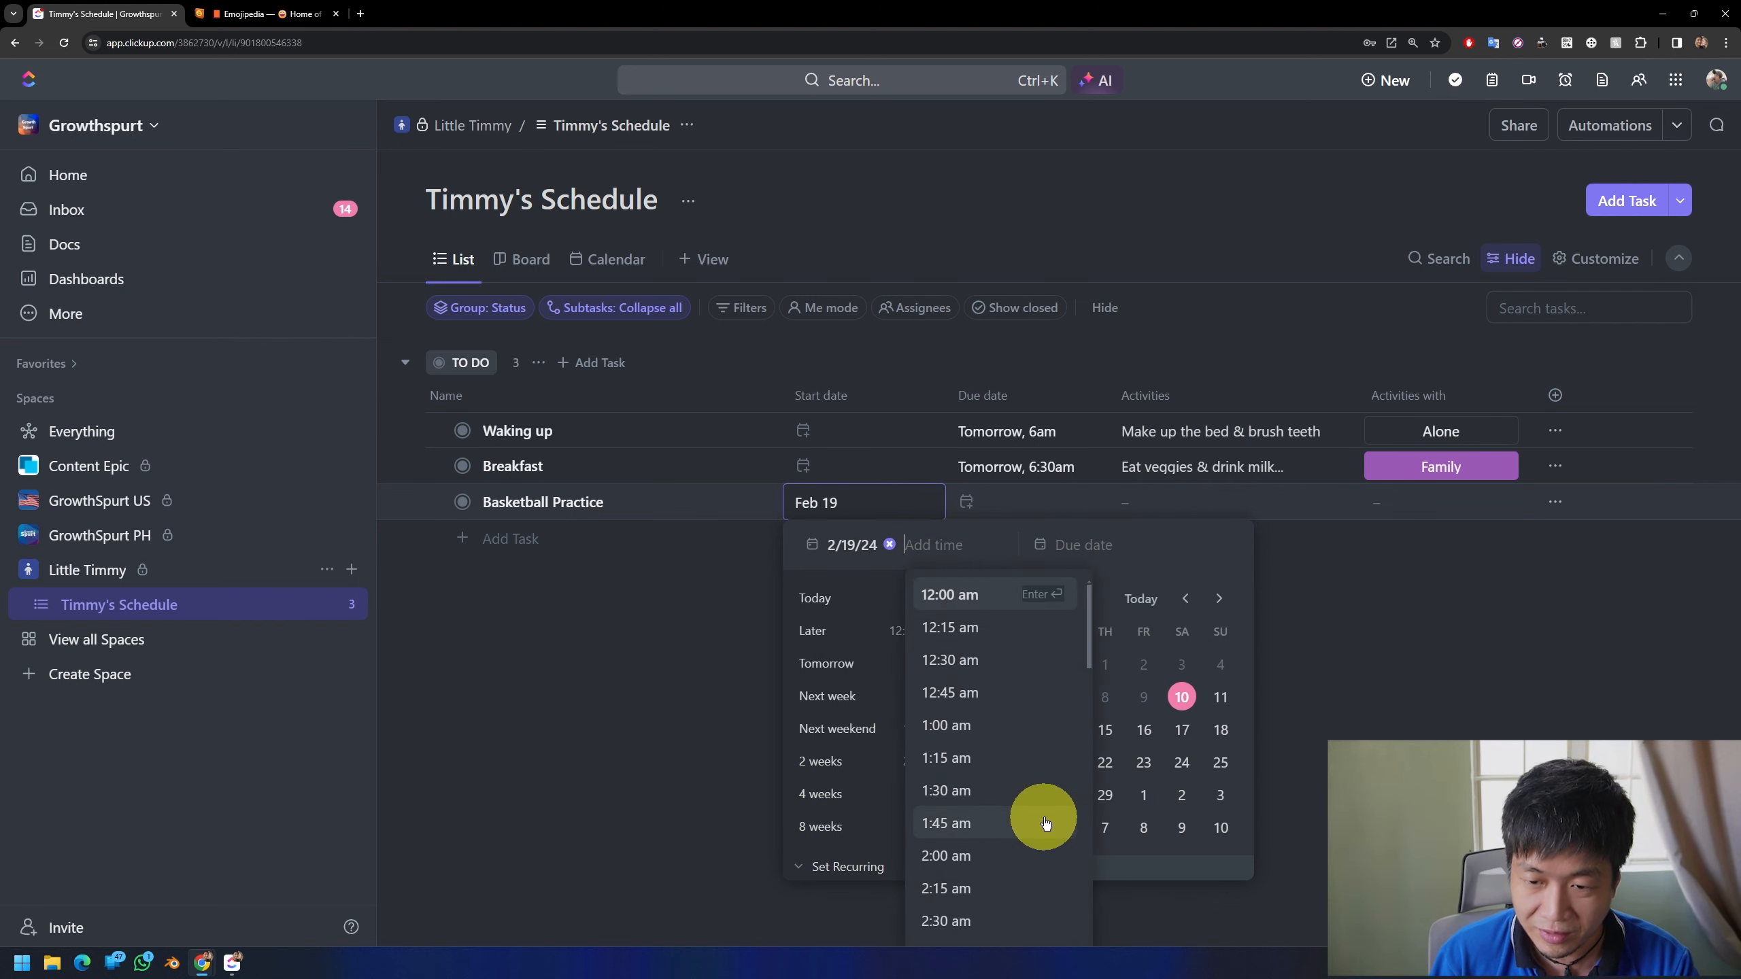
{"action": "scroll", "coordinate": [1038, 823], "scroll_direction": "down", "scroll_amount": 4}
{"action": "scroll", "coordinate": [1039, 825], "scroll_direction": "down", "scroll_amount": 10}
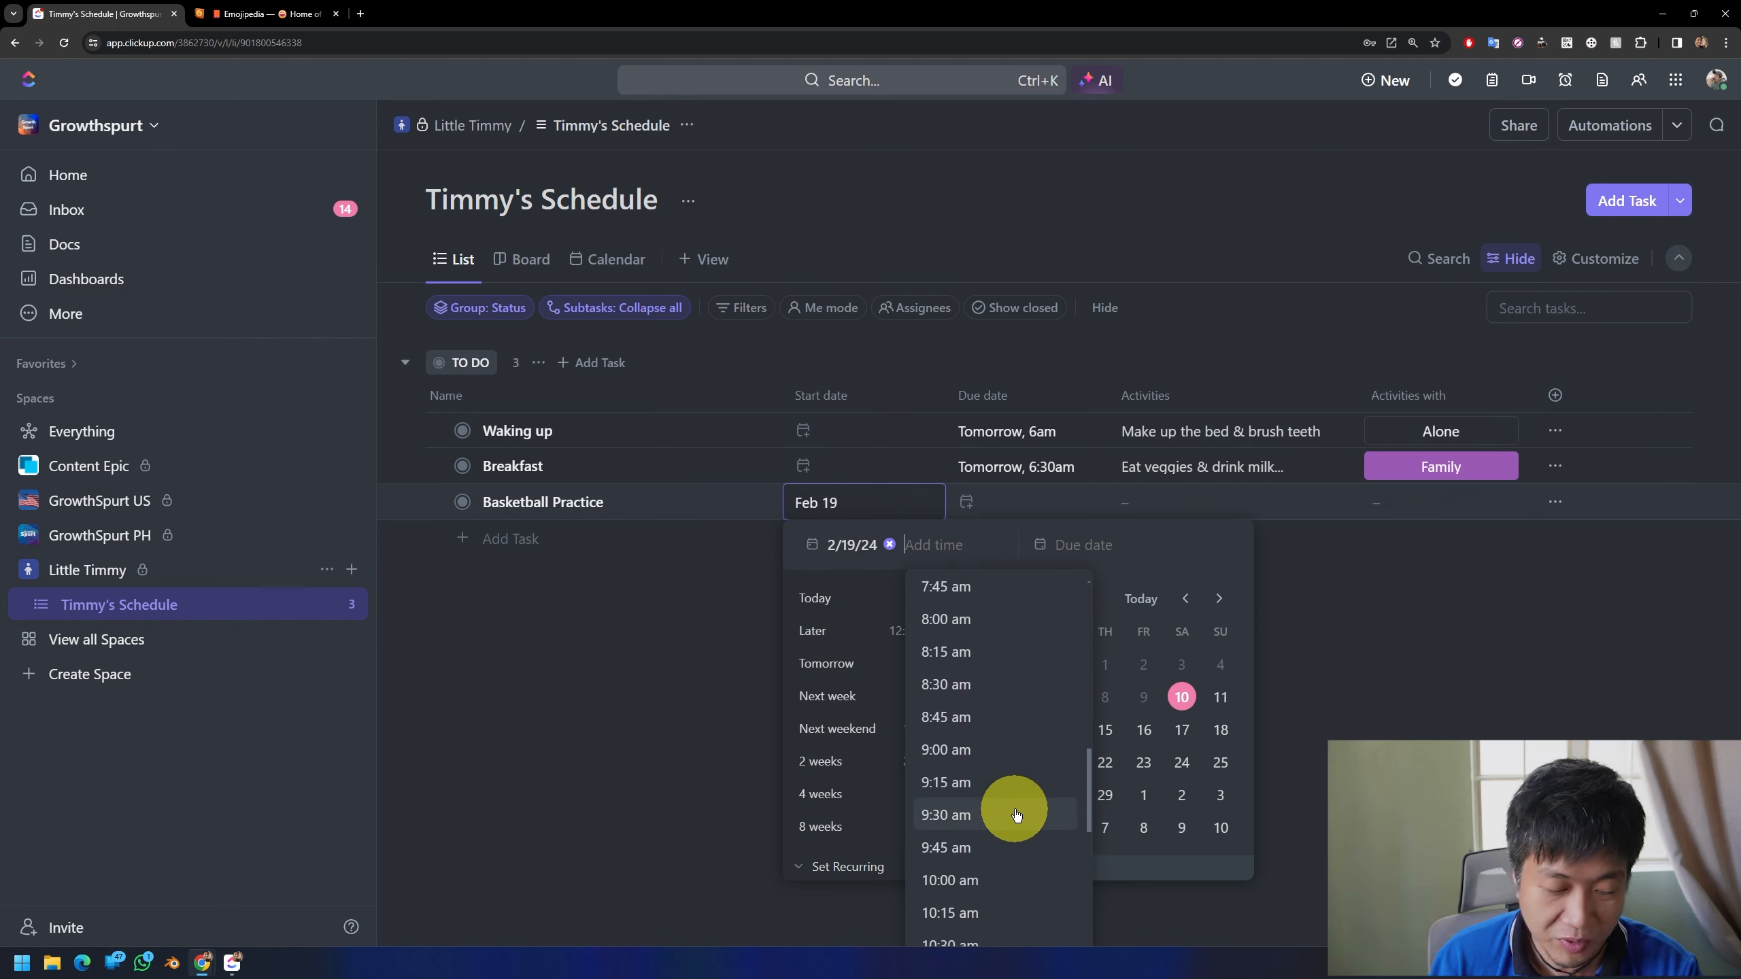
{"action": "type", "text": "3"}
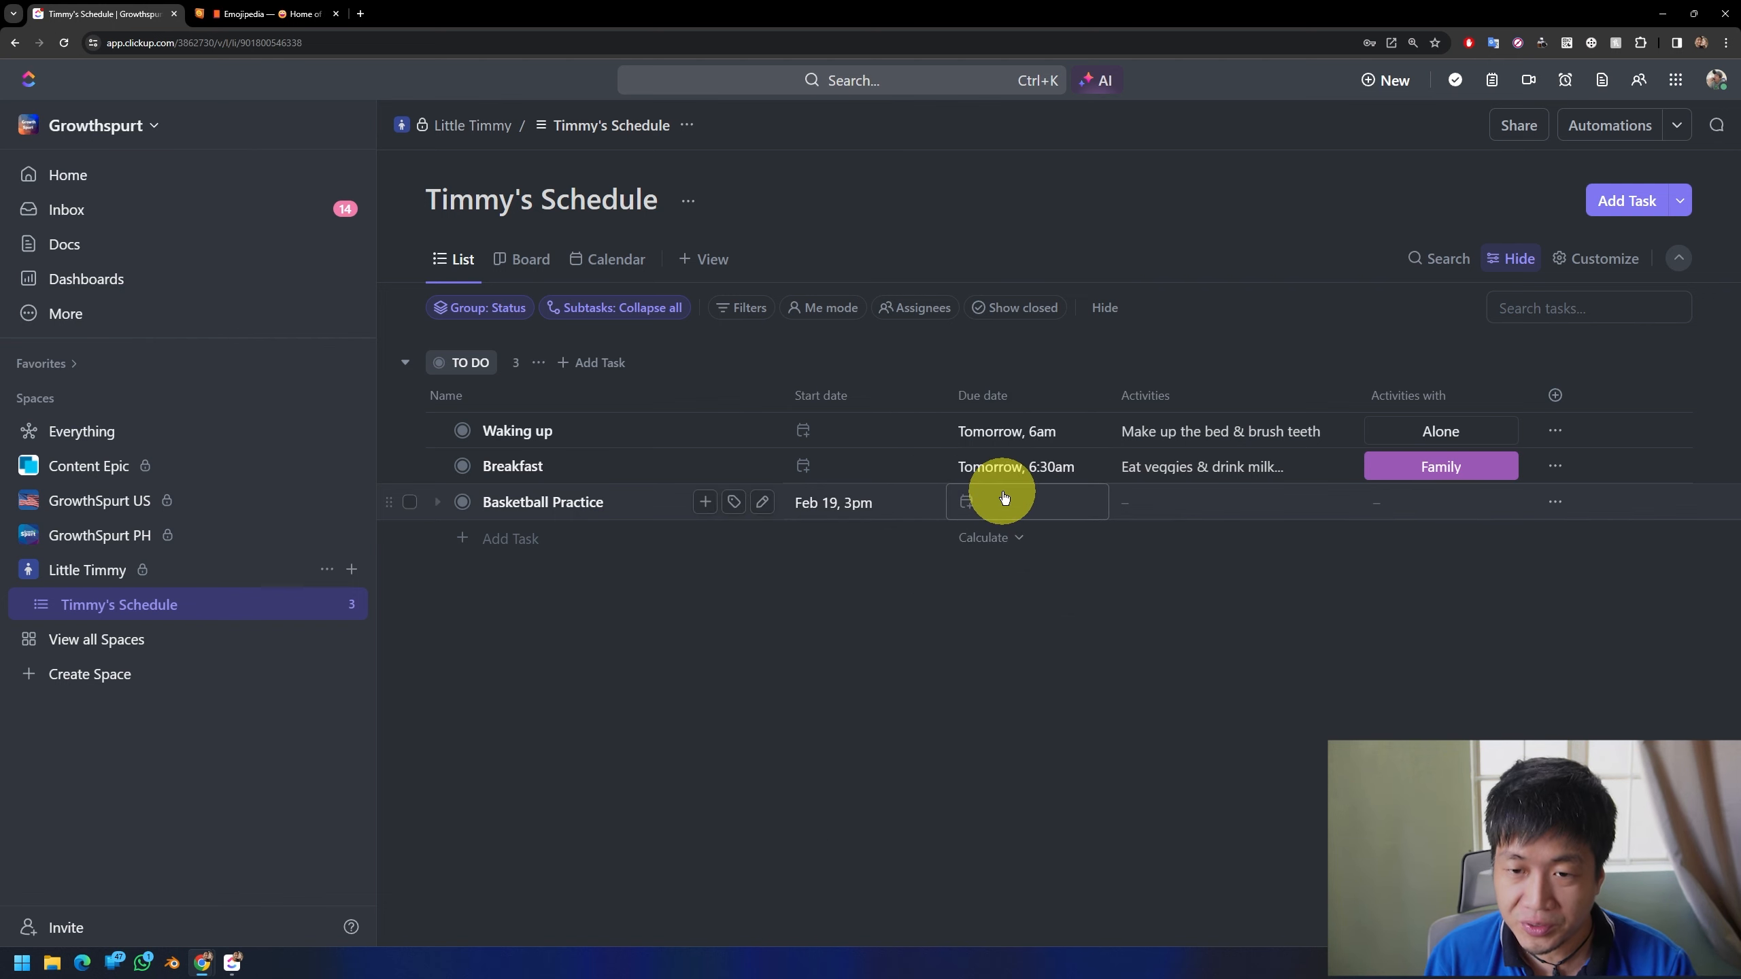
{"action": "left_click", "coordinate": [1004, 492]}
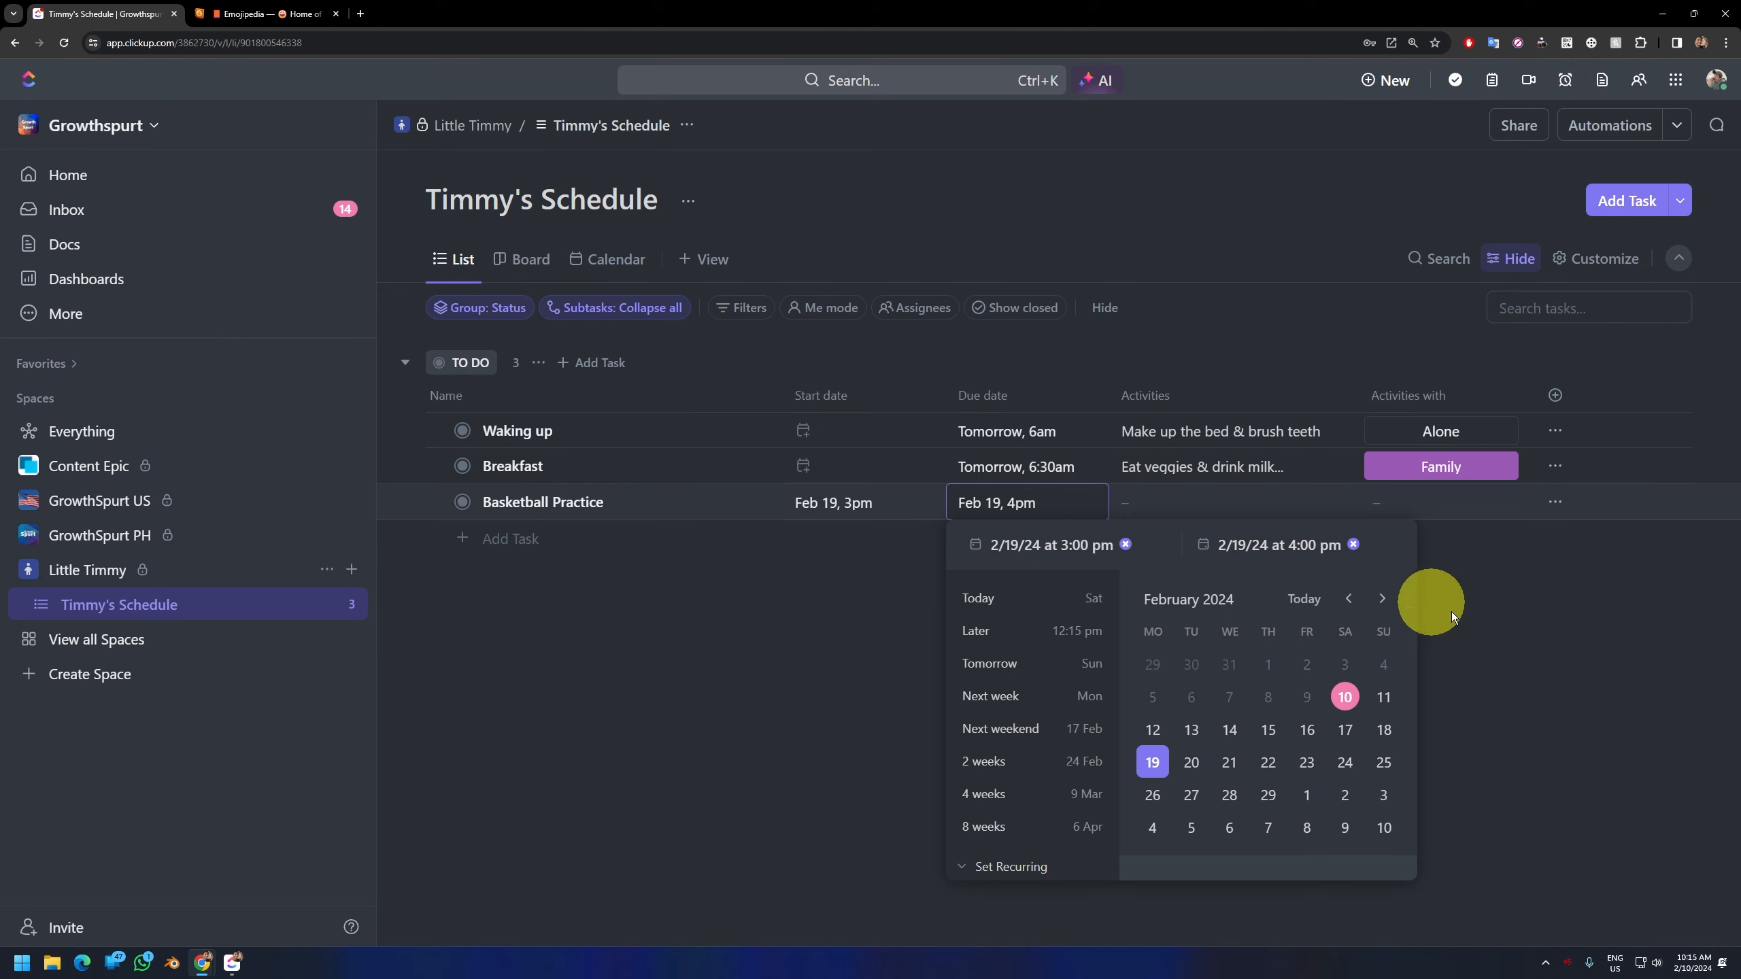
{"action": "left_click", "coordinate": [1200, 525]}
{"action": "left_click", "coordinate": [1165, 504]}
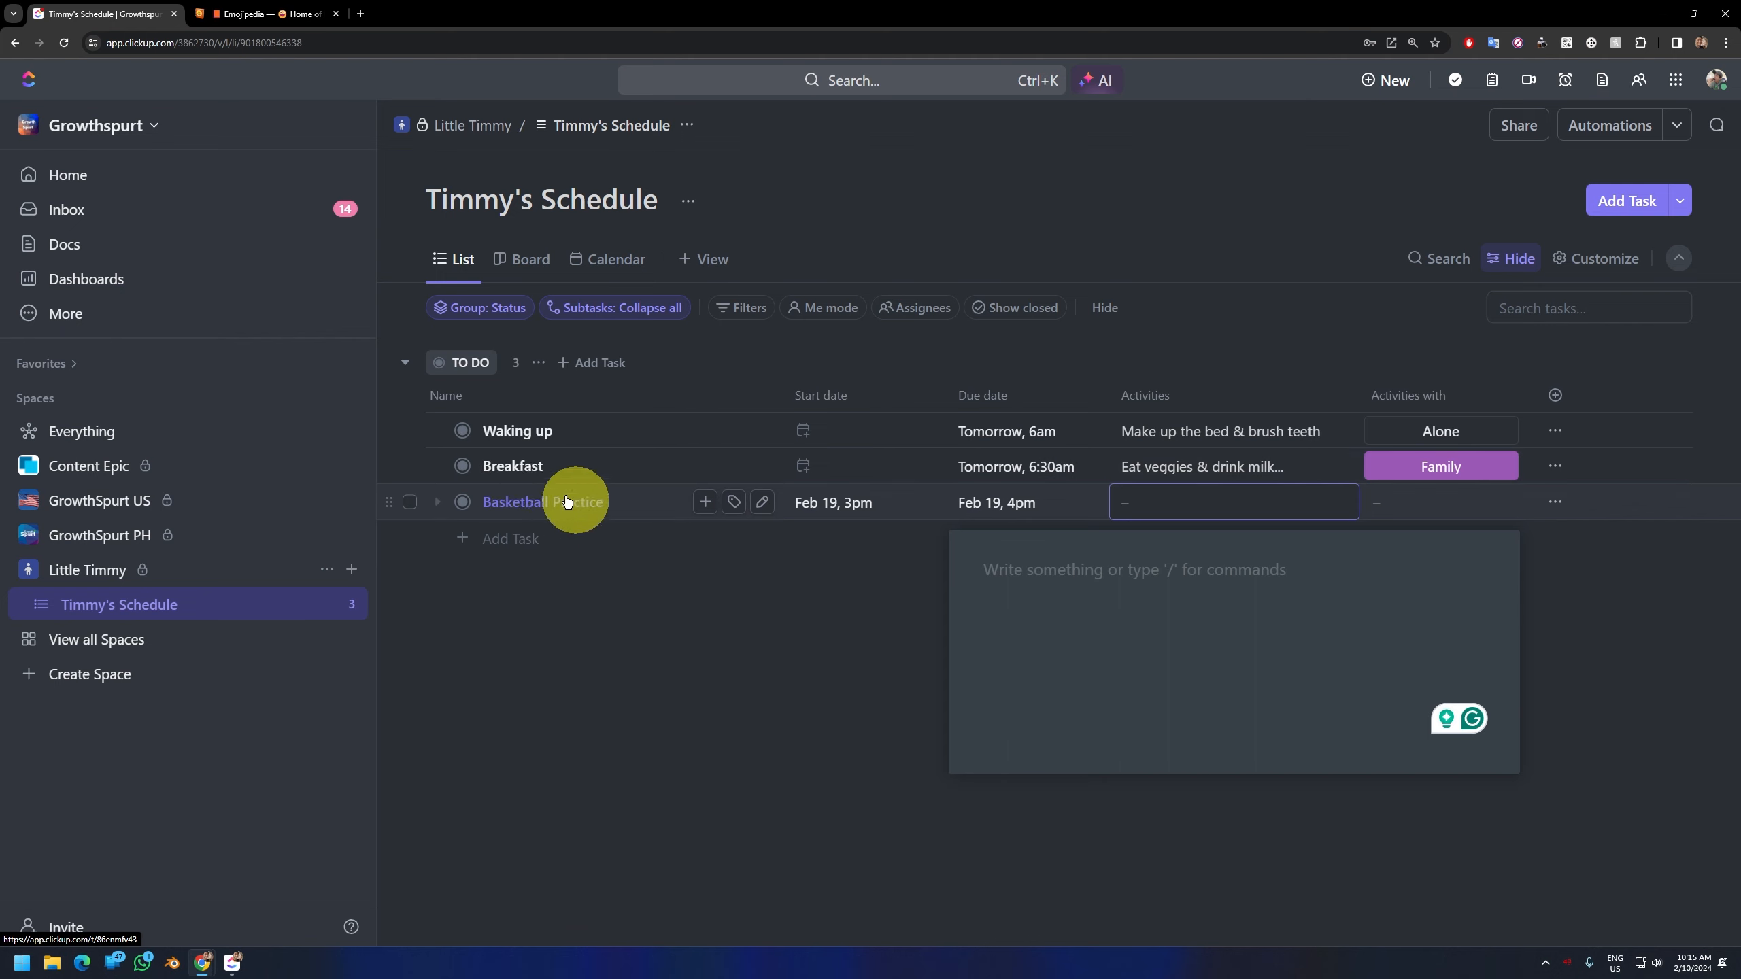
{"action": "left_click", "coordinate": [876, 625]}
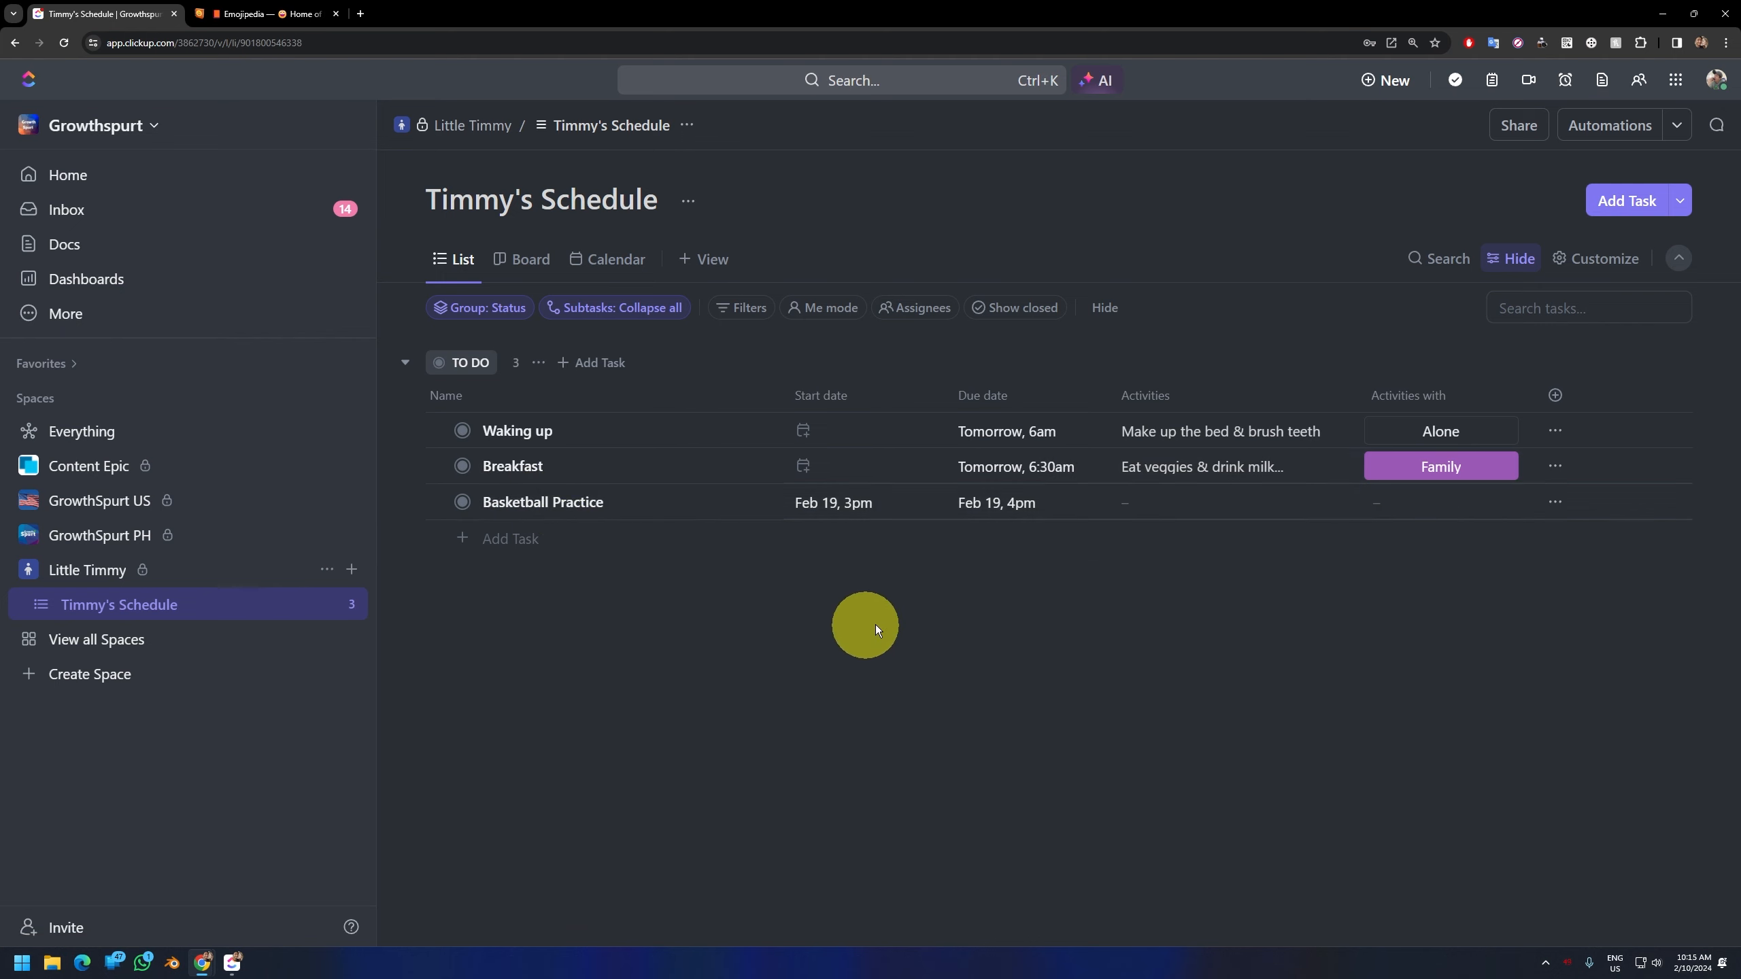
Step: Add a "Friends" option to the "Activities with" dropdown field and color it teal
{"action": "left_click", "coordinate": [1435, 515]}
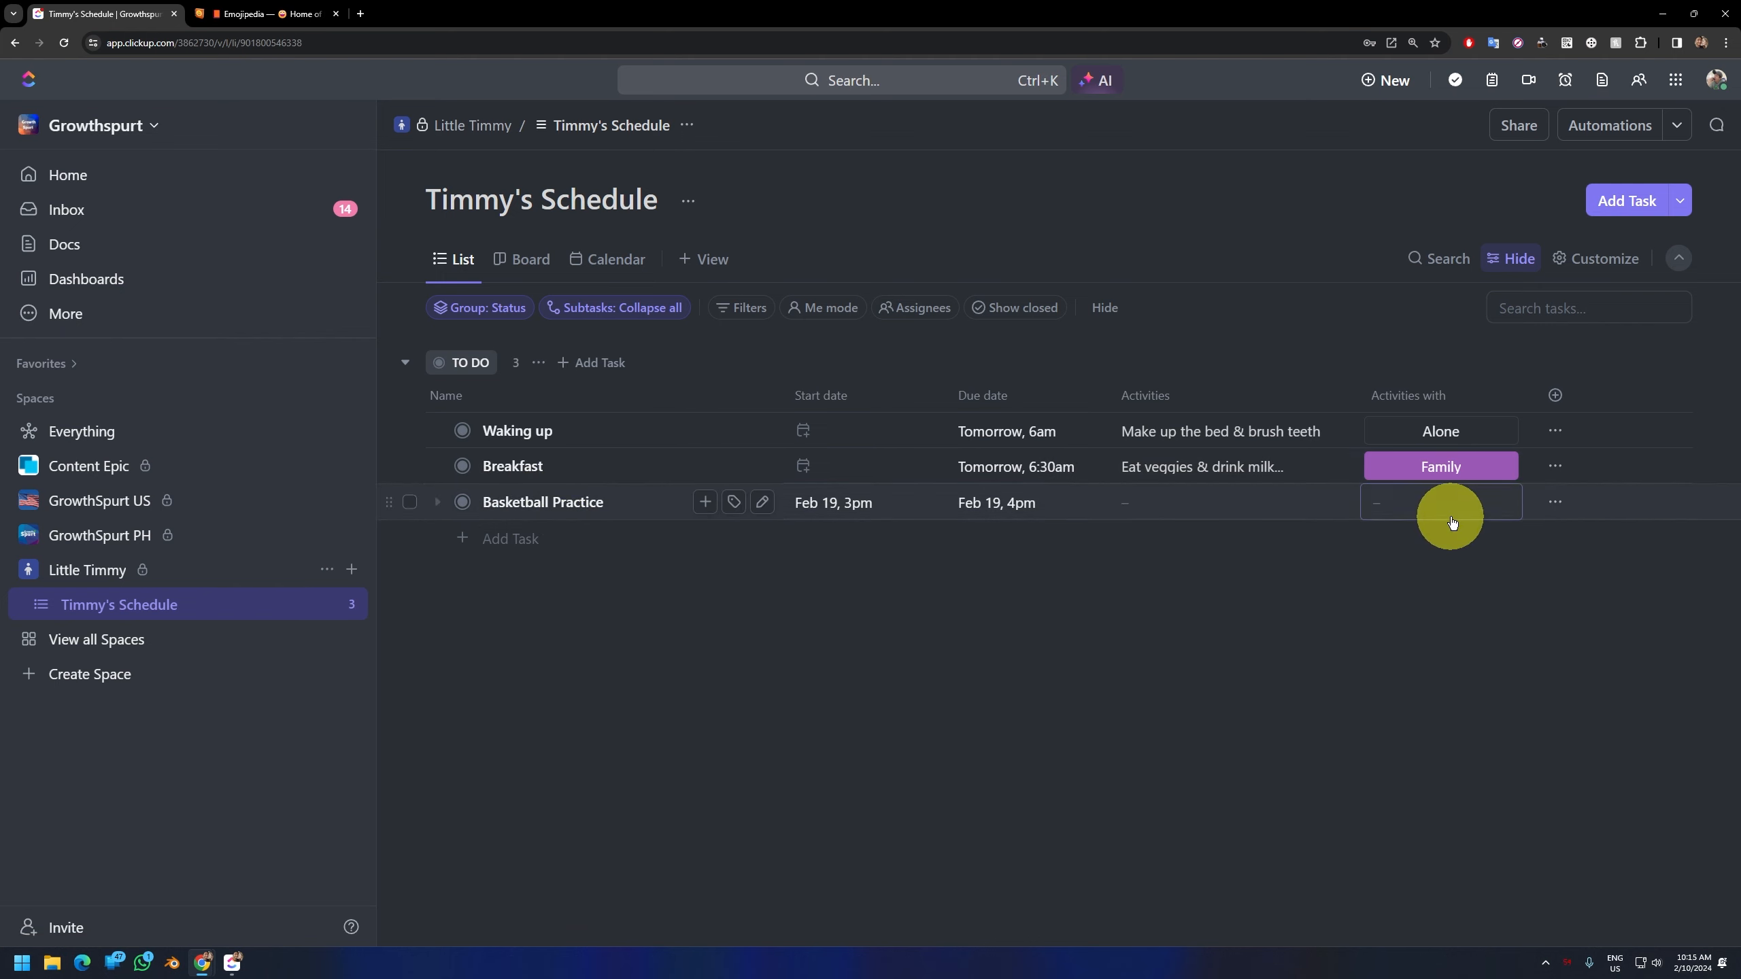
{"action": "scroll", "coordinate": [1469, 829], "scroll_direction": "down", "scroll_amount": 3}
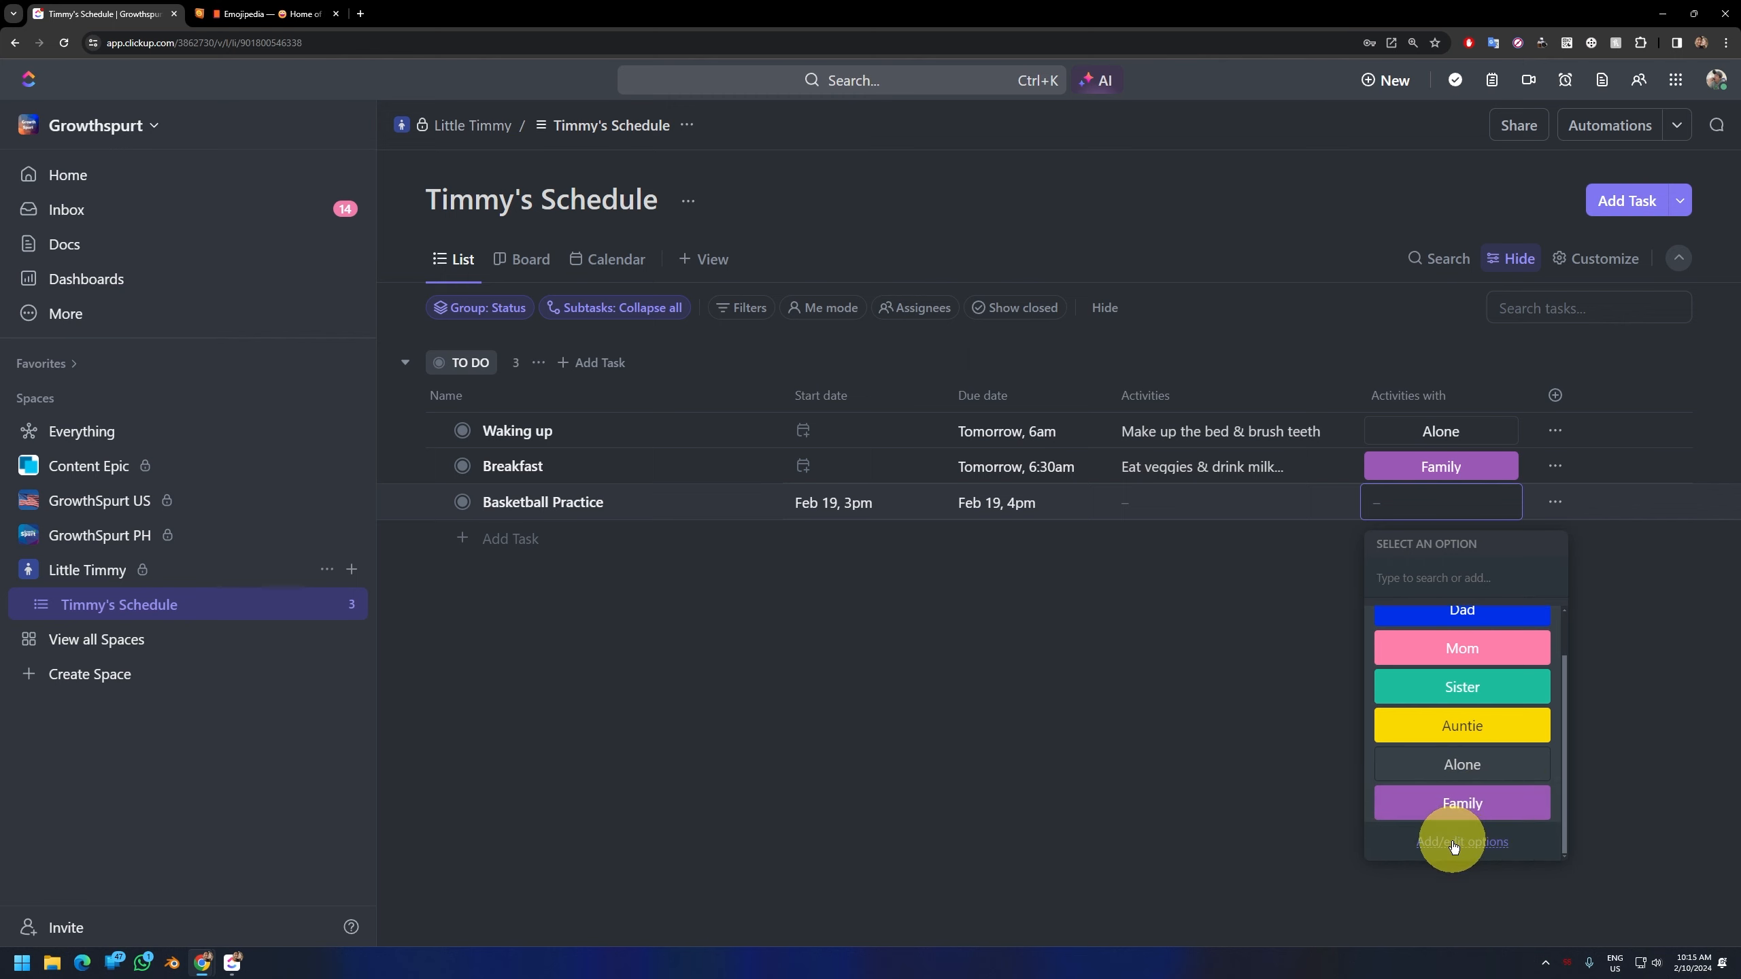
{"action": "left_click", "coordinate": [1450, 847]}
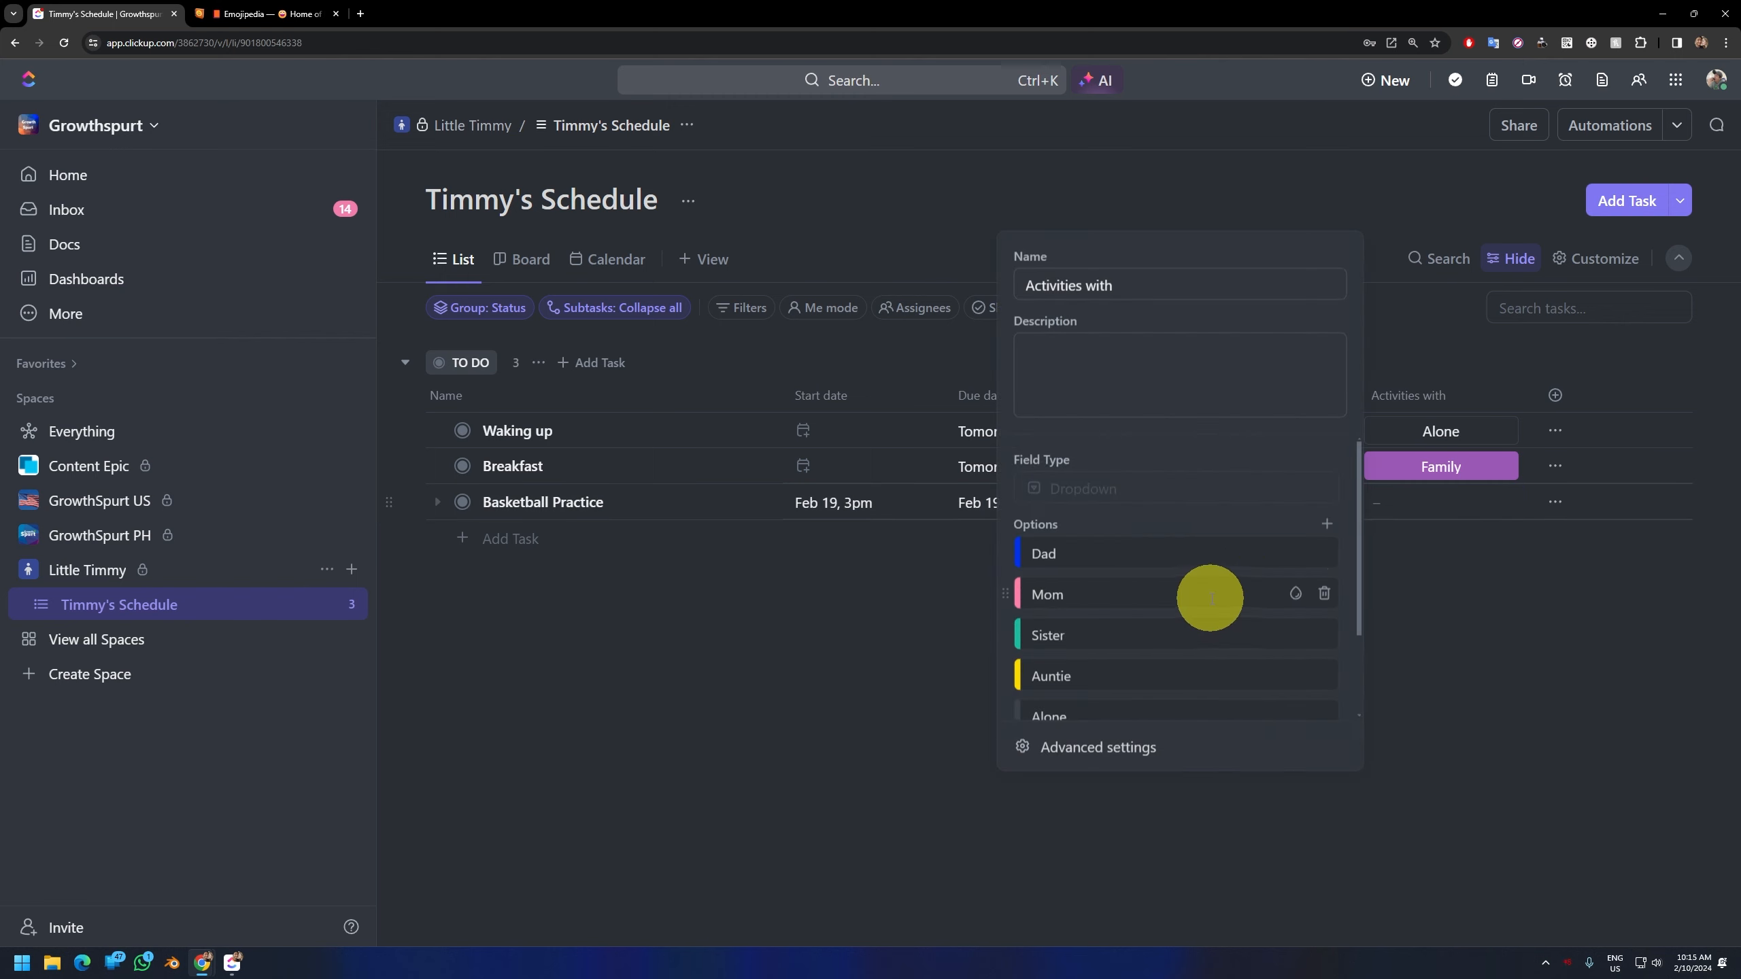
{"action": "scroll", "coordinate": [1208, 595], "scroll_direction": "down", "scroll_amount": 2}
{"action": "left_click", "coordinate": [1107, 689]}
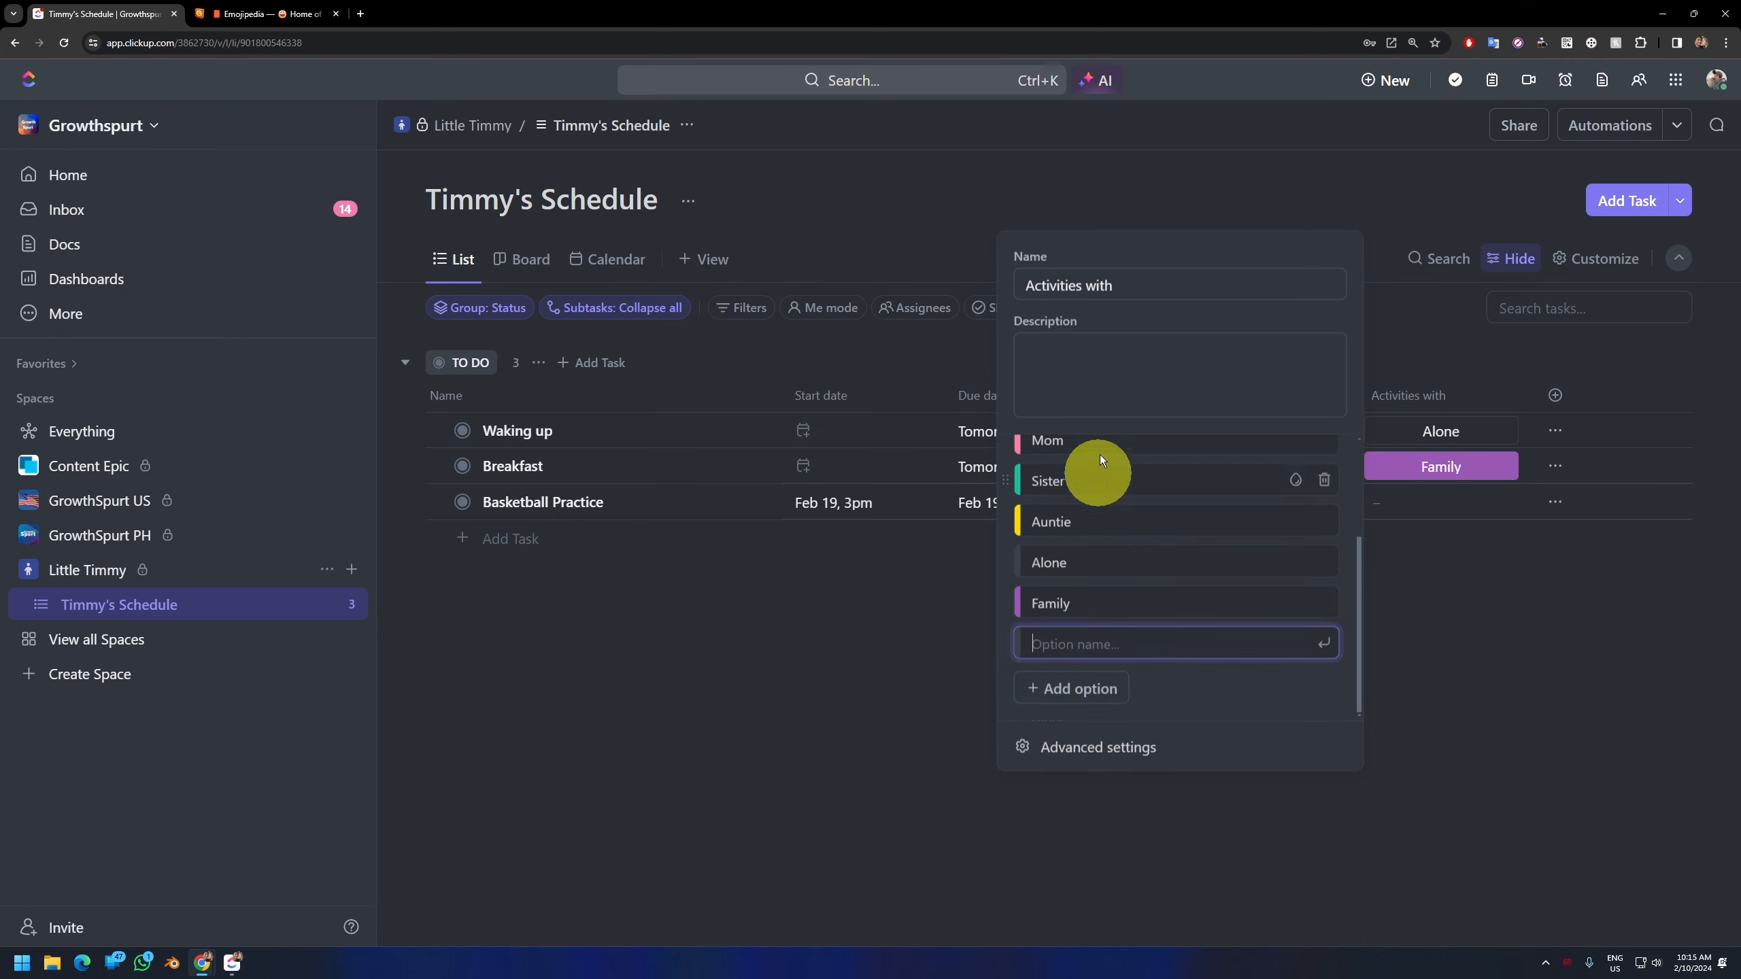
{"action": "type", "text": "Friends"}
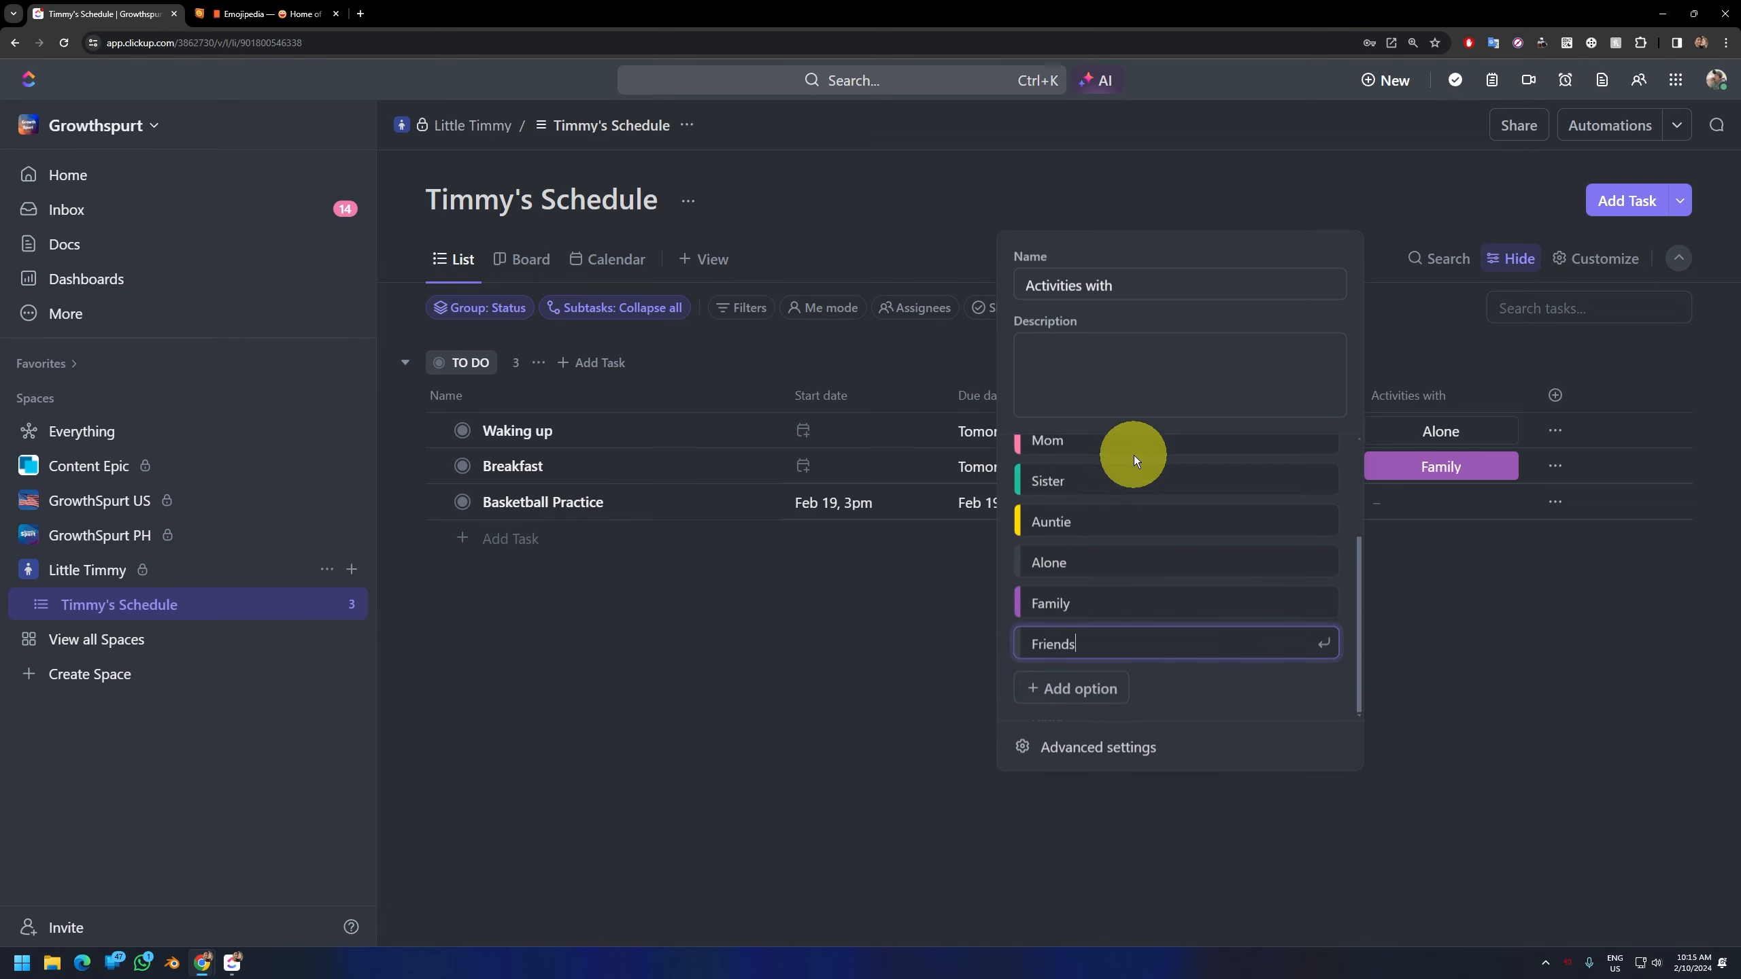
{"action": "left_click", "coordinate": [1295, 643]}
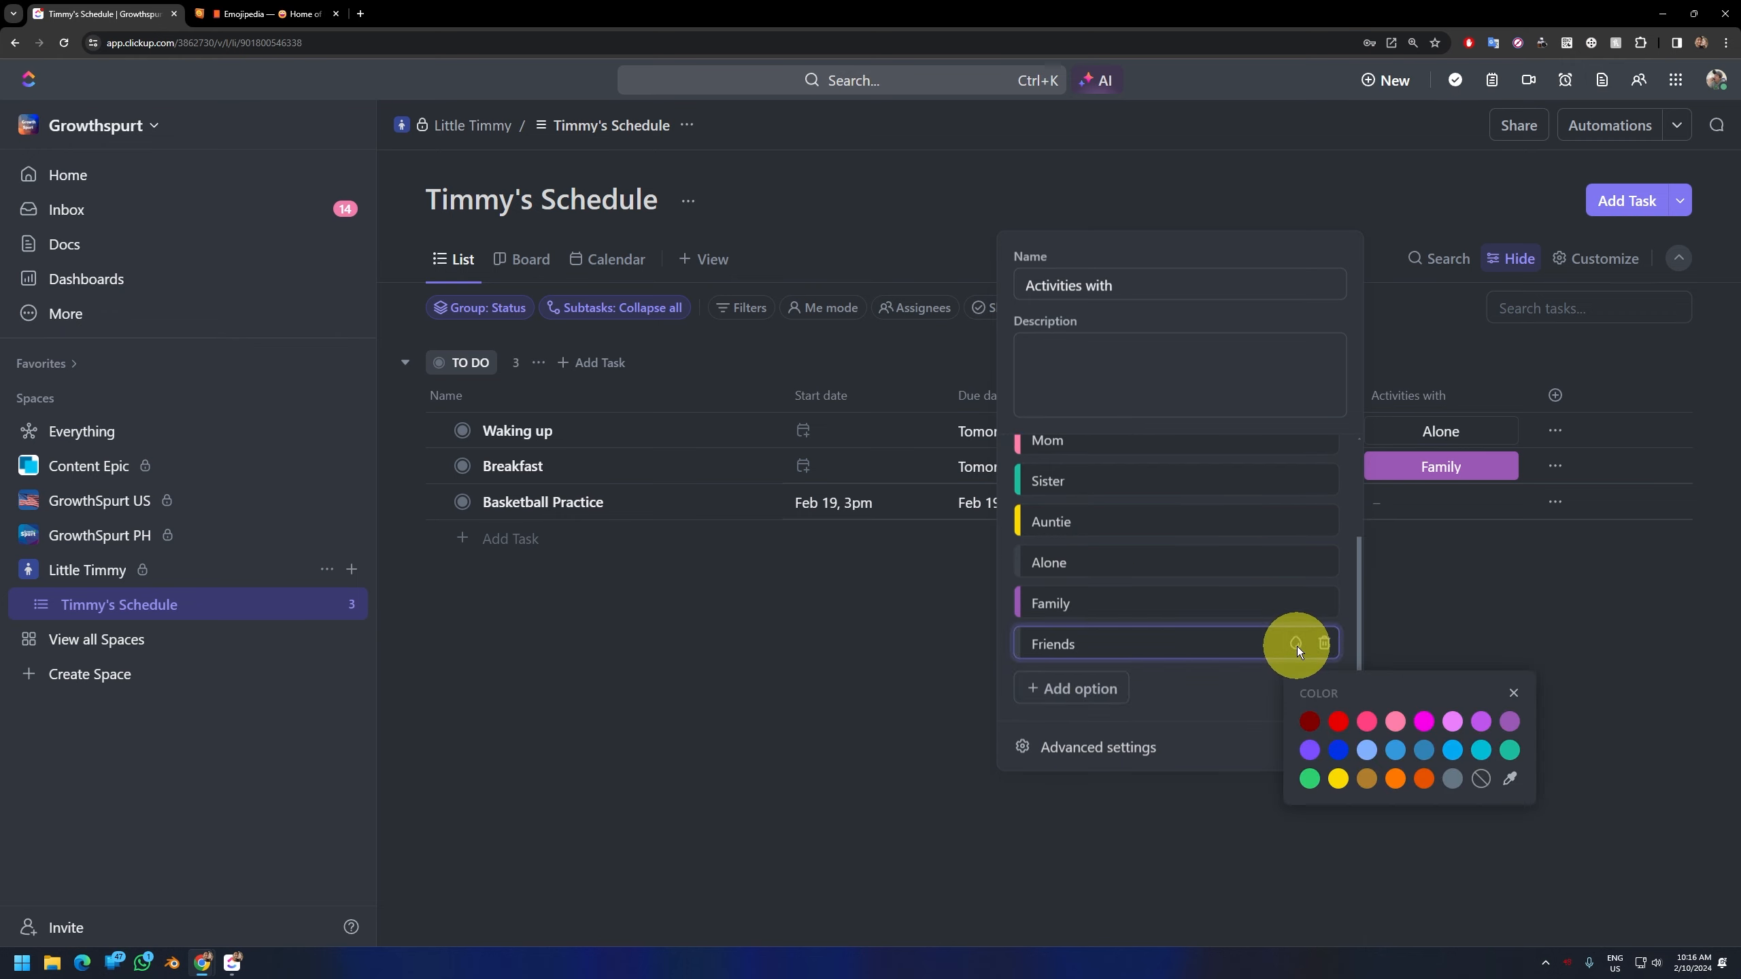
{"action": "left_click", "coordinate": [1452, 723]}
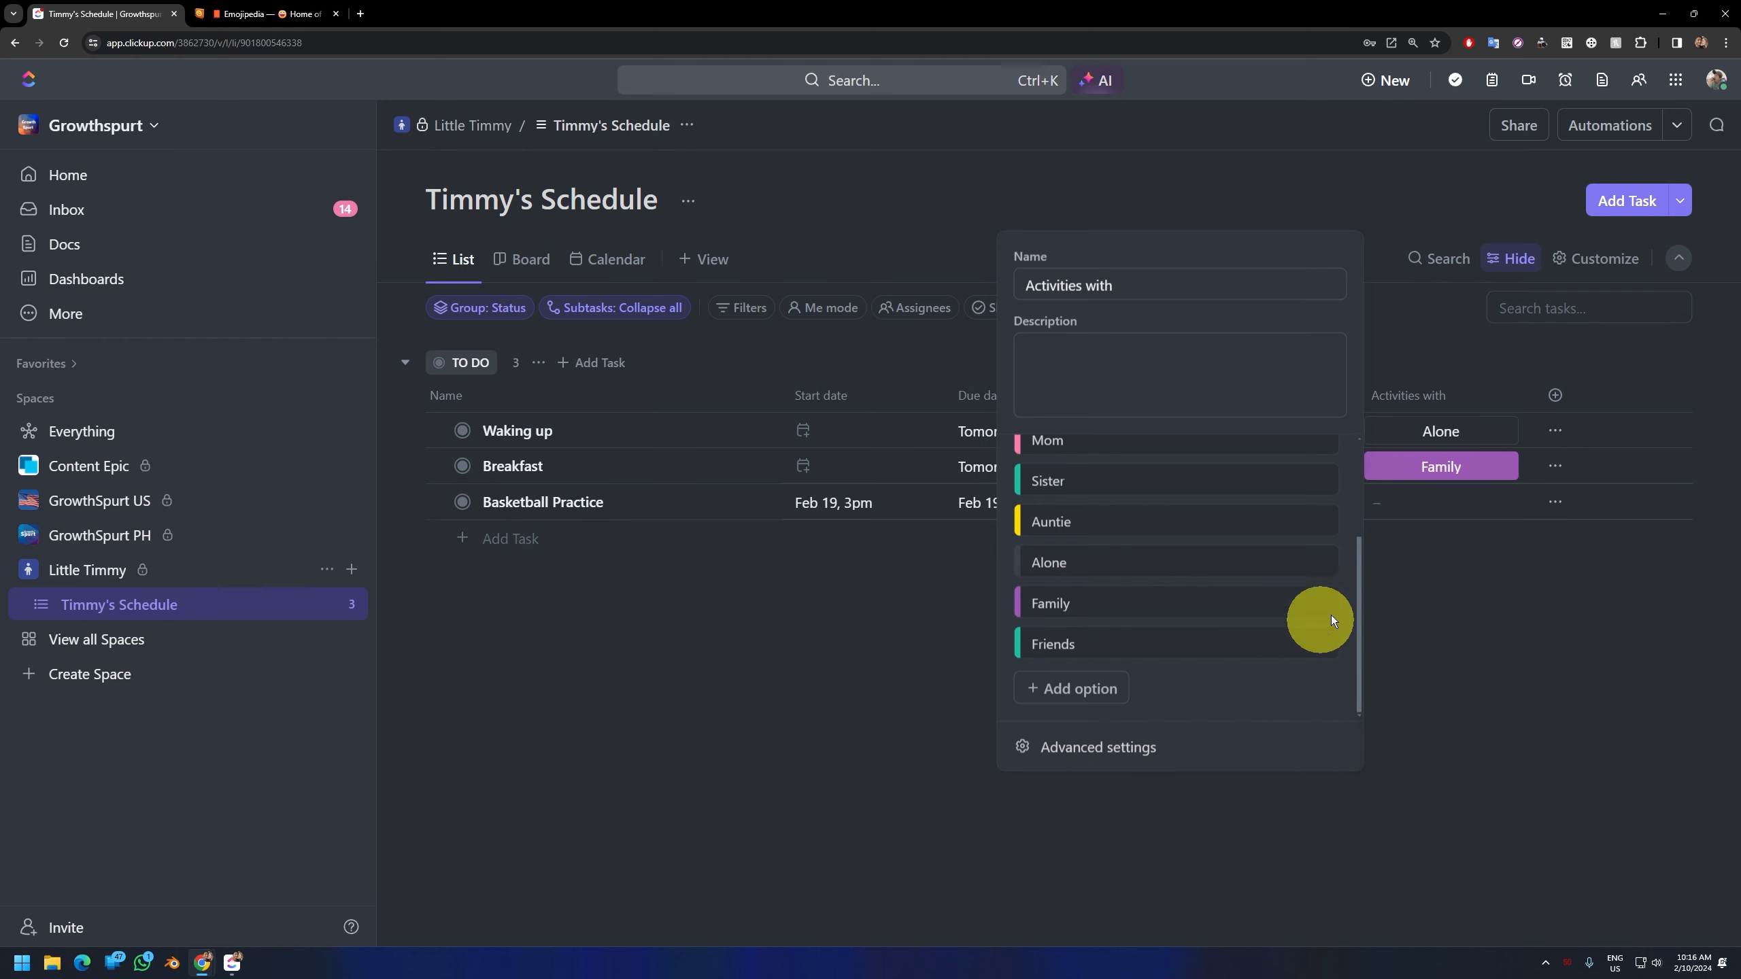
{"action": "left_click", "coordinate": [1464, 634]}
Step: Set "Activities with" to Friends for the "Basketball Practice" task
{"action": "left_click", "coordinate": [1416, 509]}
{"action": "scroll", "coordinate": [1508, 713], "scroll_direction": "down", "scroll_amount": 2}
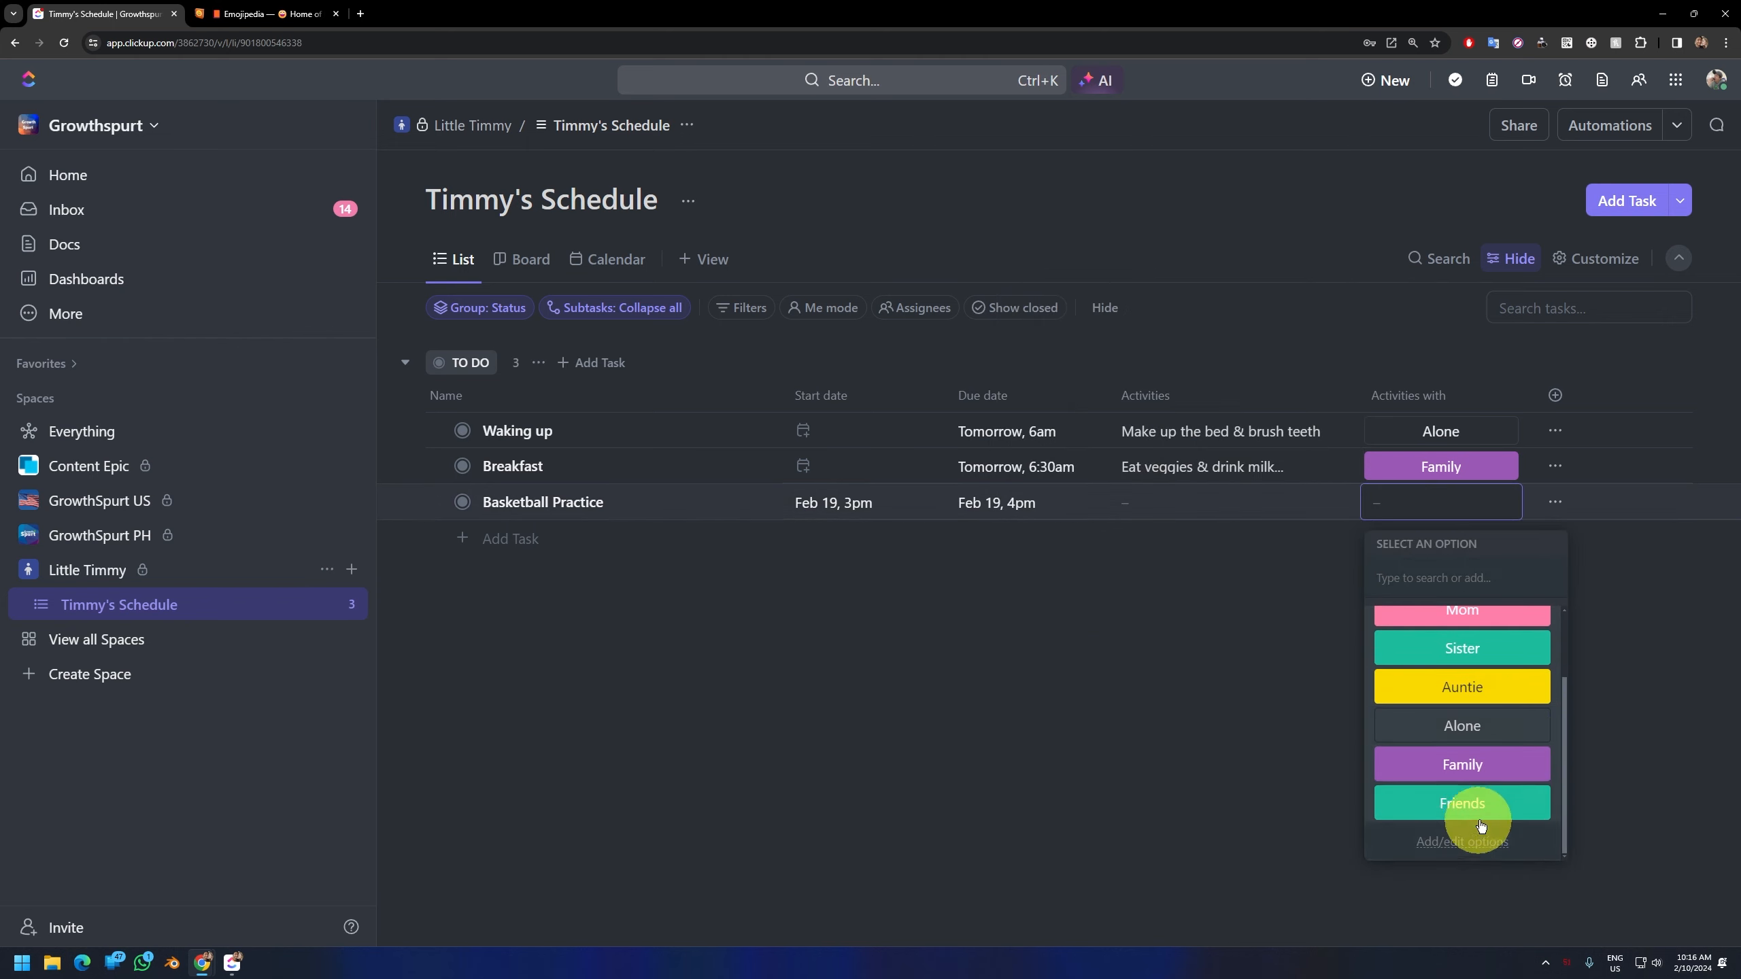
{"action": "left_click", "coordinate": [1477, 816]}
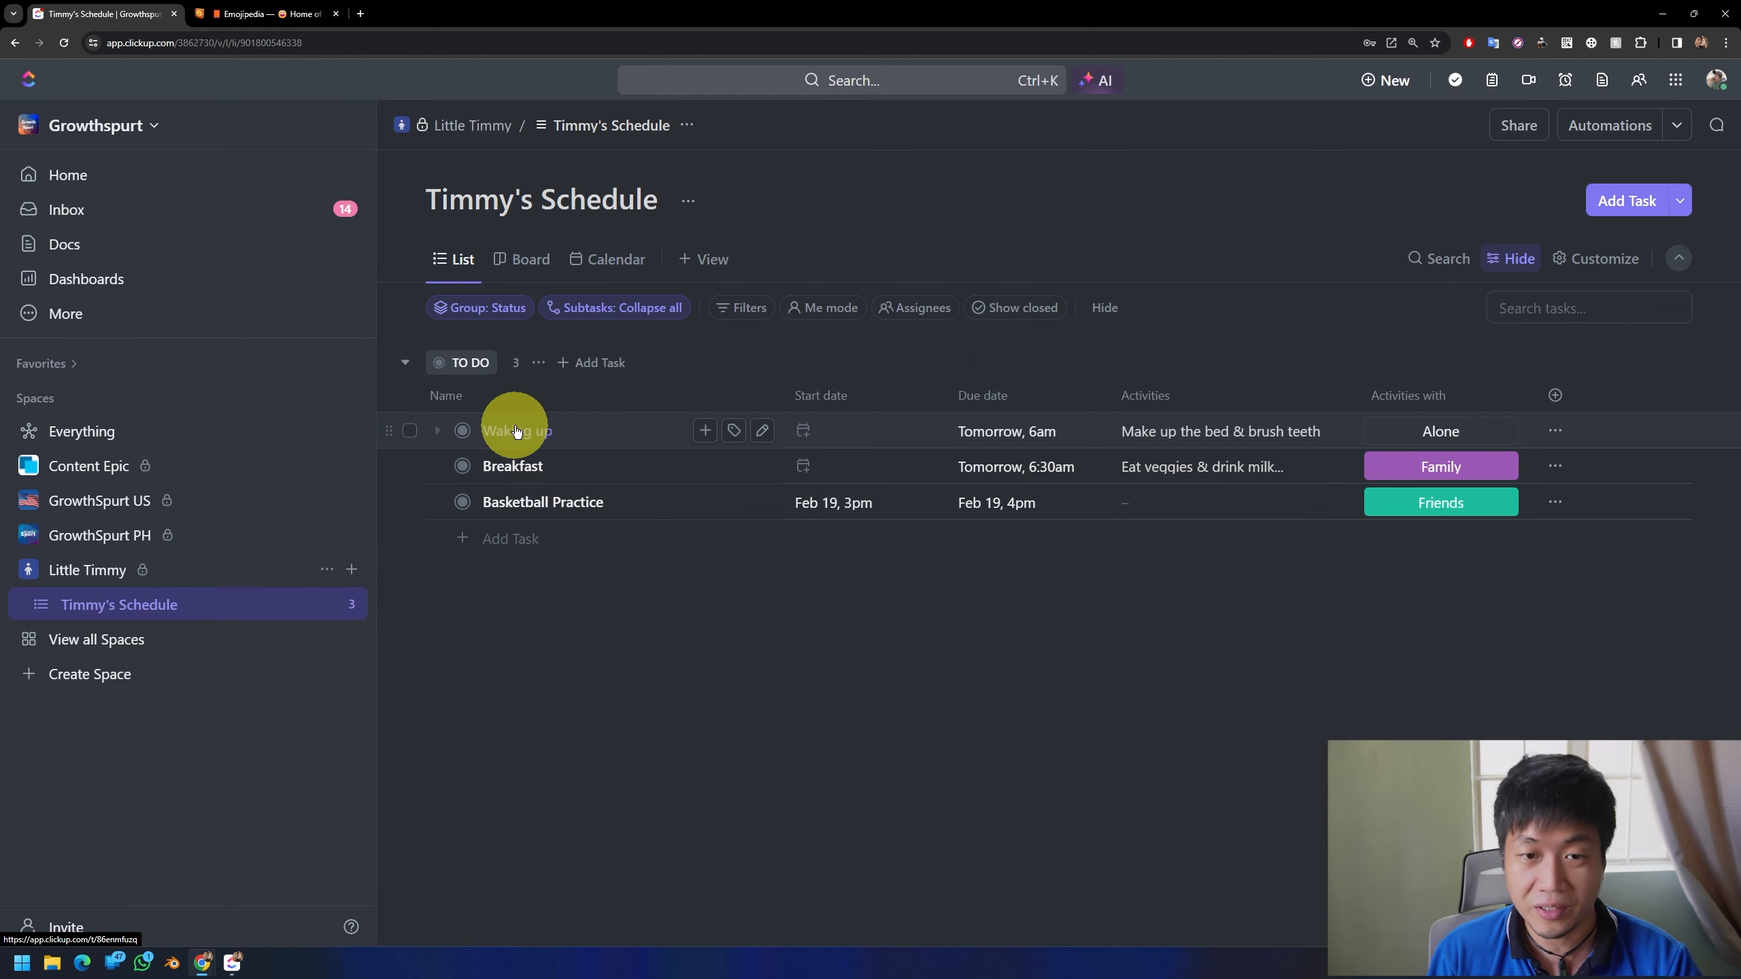
Step: Mark the "Waking up" task as COMPLETE and save the List view with closed tasks shown
{"action": "left_click", "coordinate": [463, 434]}
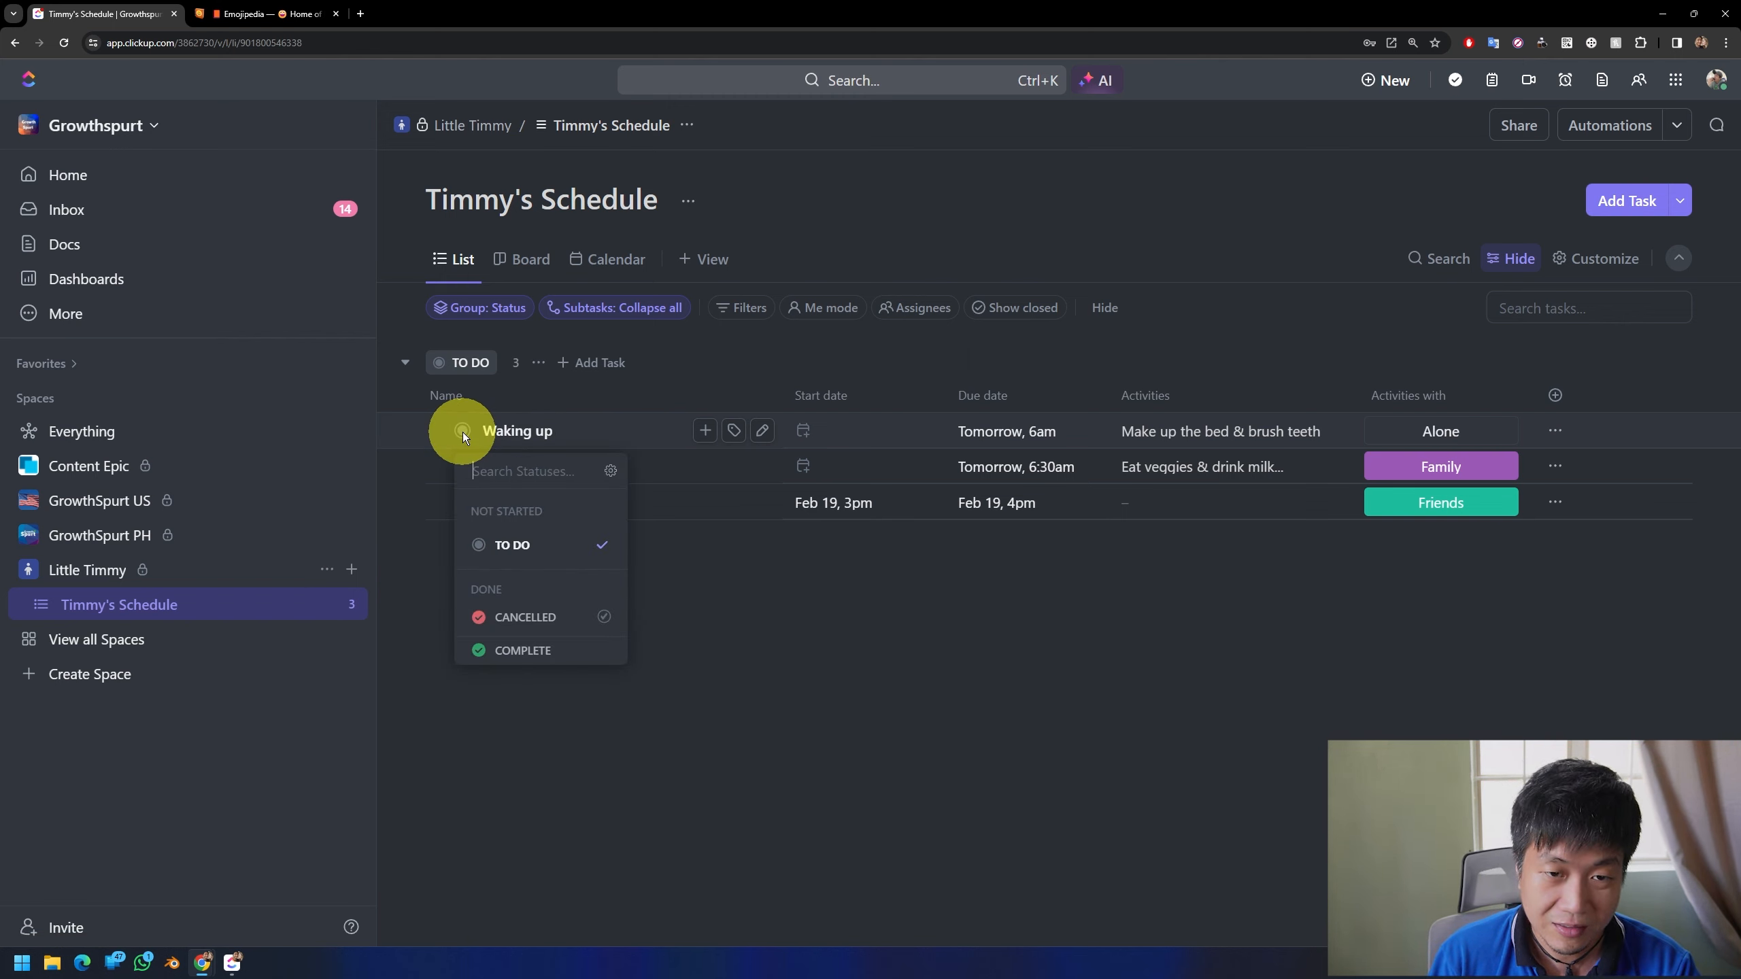
{"action": "left_click", "coordinate": [524, 650]}
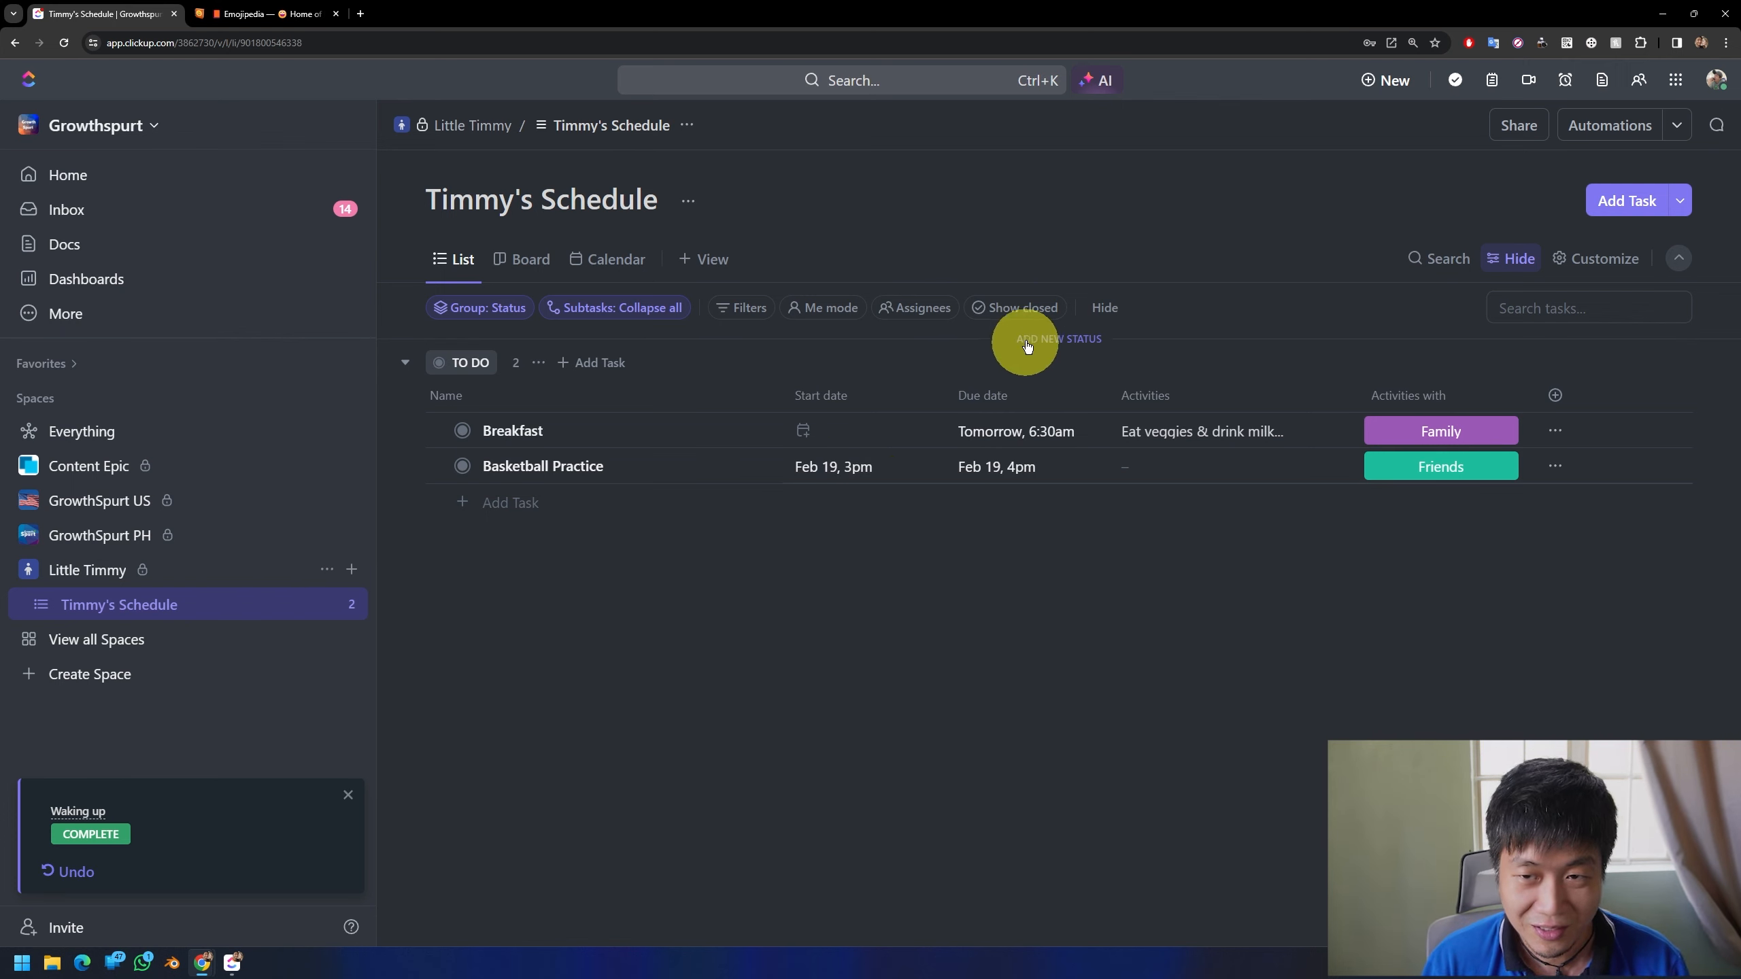
{"action": "left_click", "coordinate": [1008, 309]}
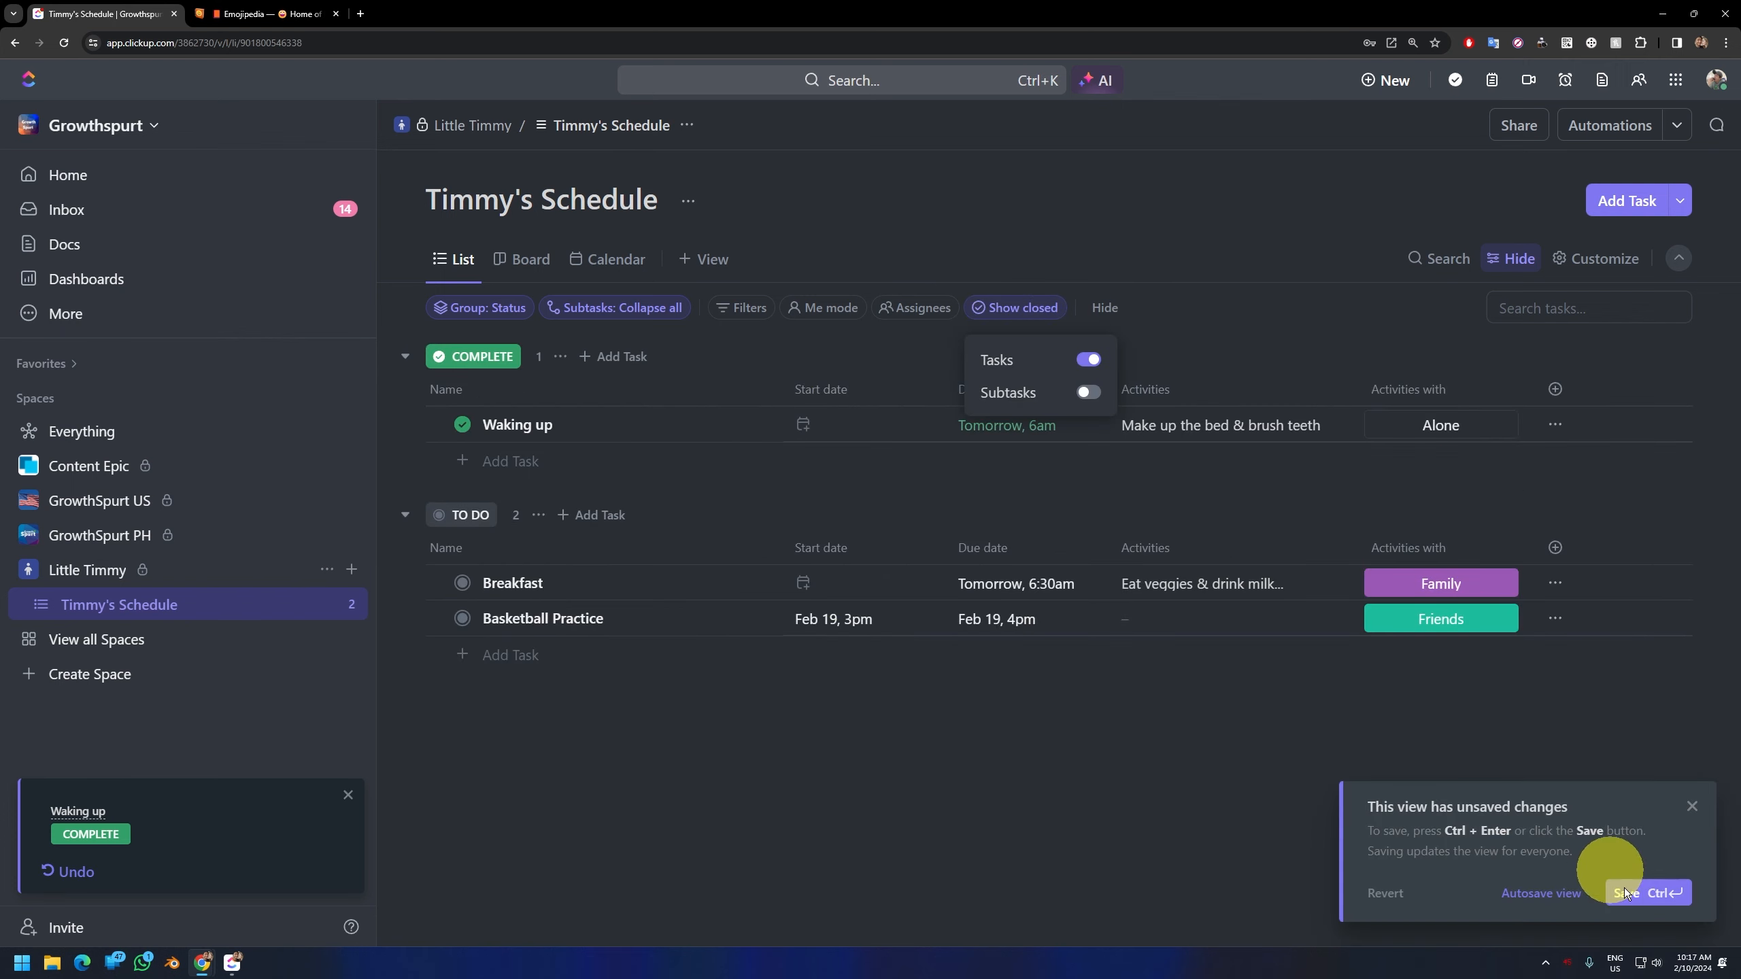
{"action": "left_click", "coordinate": [1644, 893]}
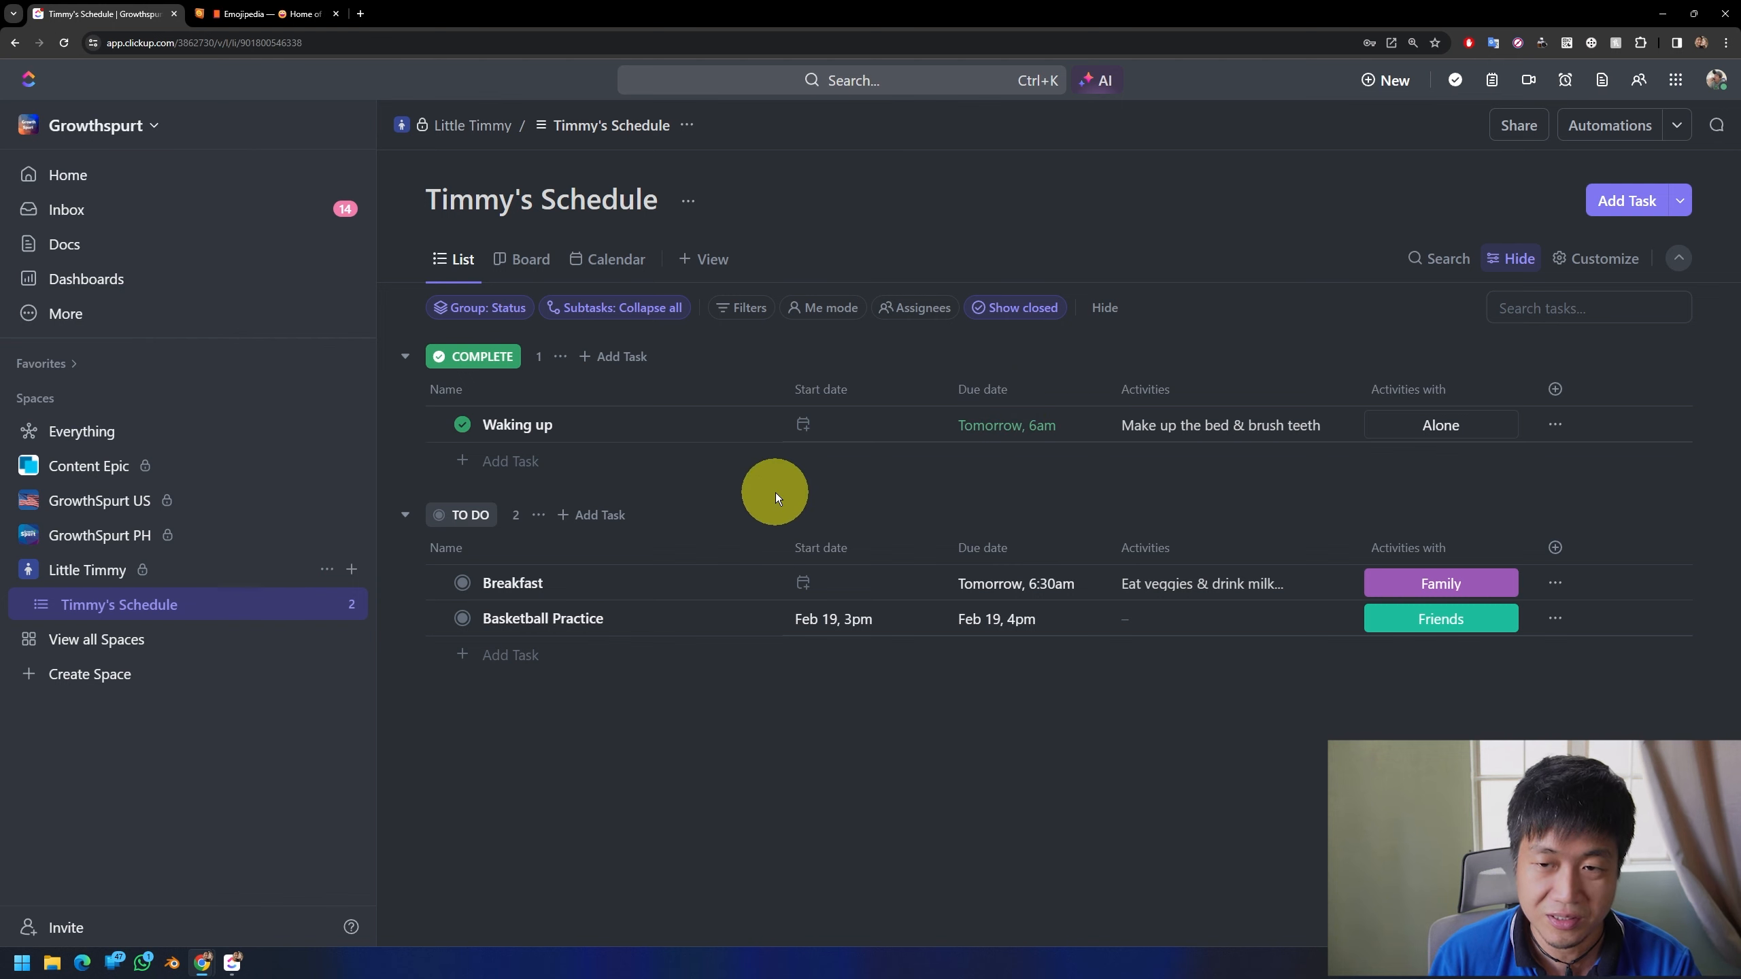
Step: Set the status of "Breakfast" to COMPLETE and of "Basketball Practice" to CANCELLED
{"action": "left_click", "coordinate": [464, 584]}
{"action": "left_click", "coordinate": [528, 804]}
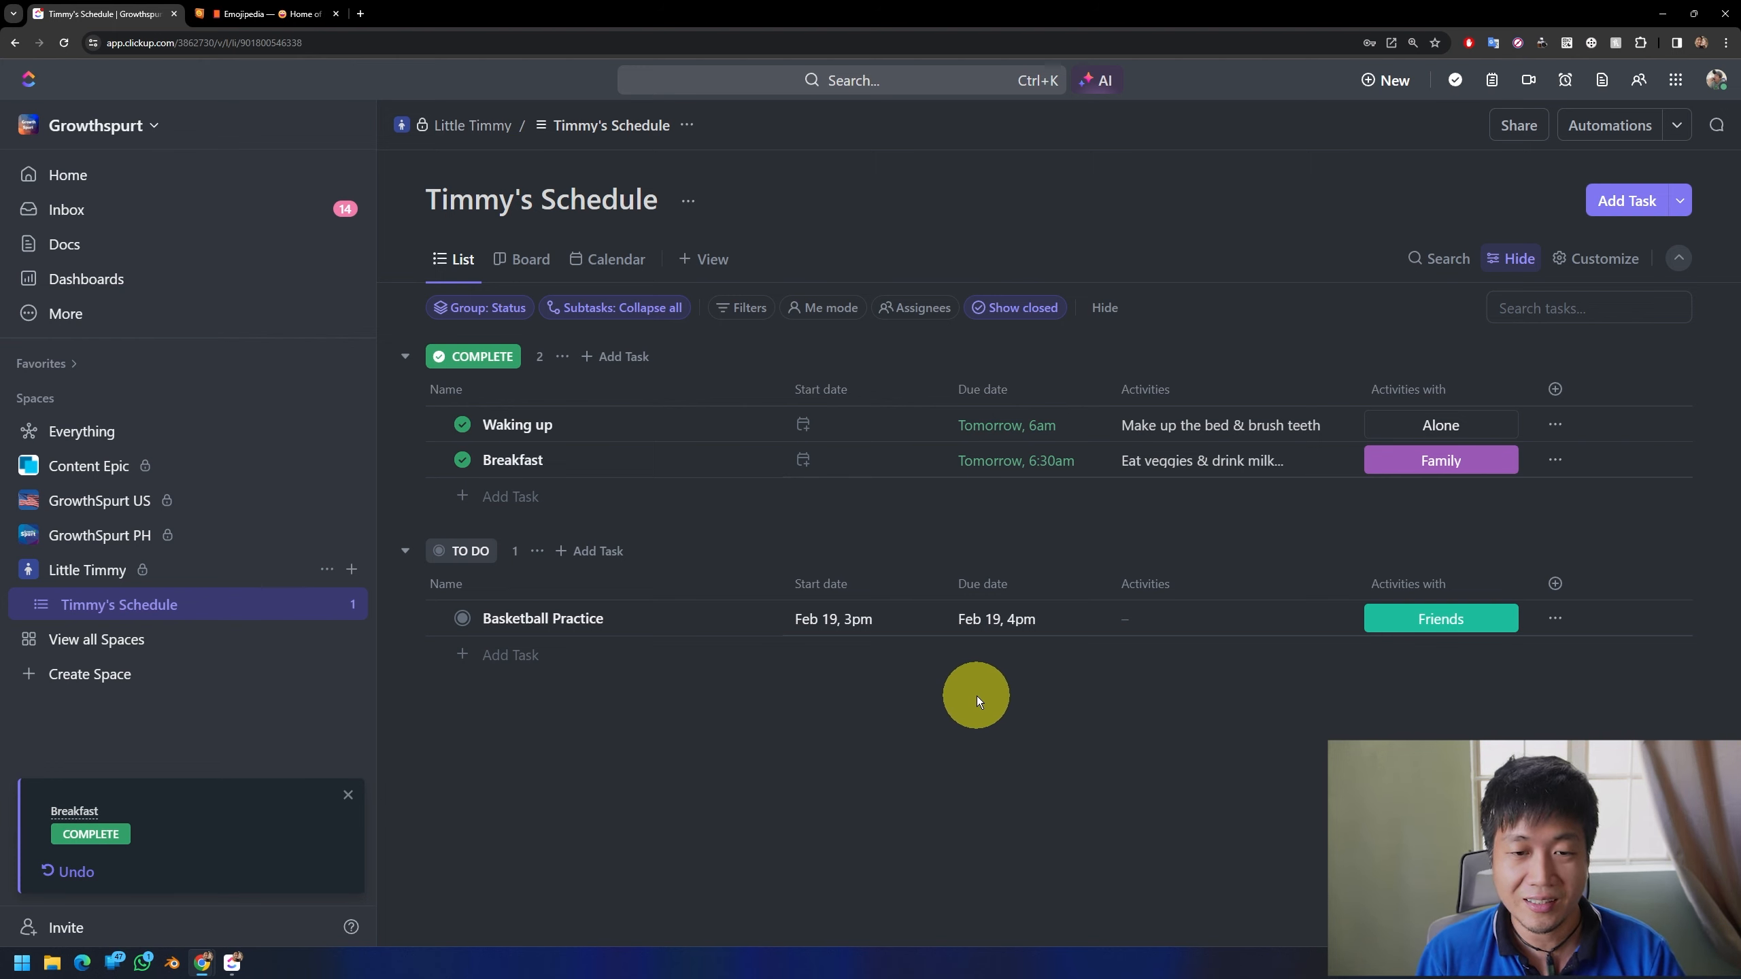
{"action": "left_click", "coordinate": [463, 618]}
{"action": "left_click", "coordinate": [528, 810]}
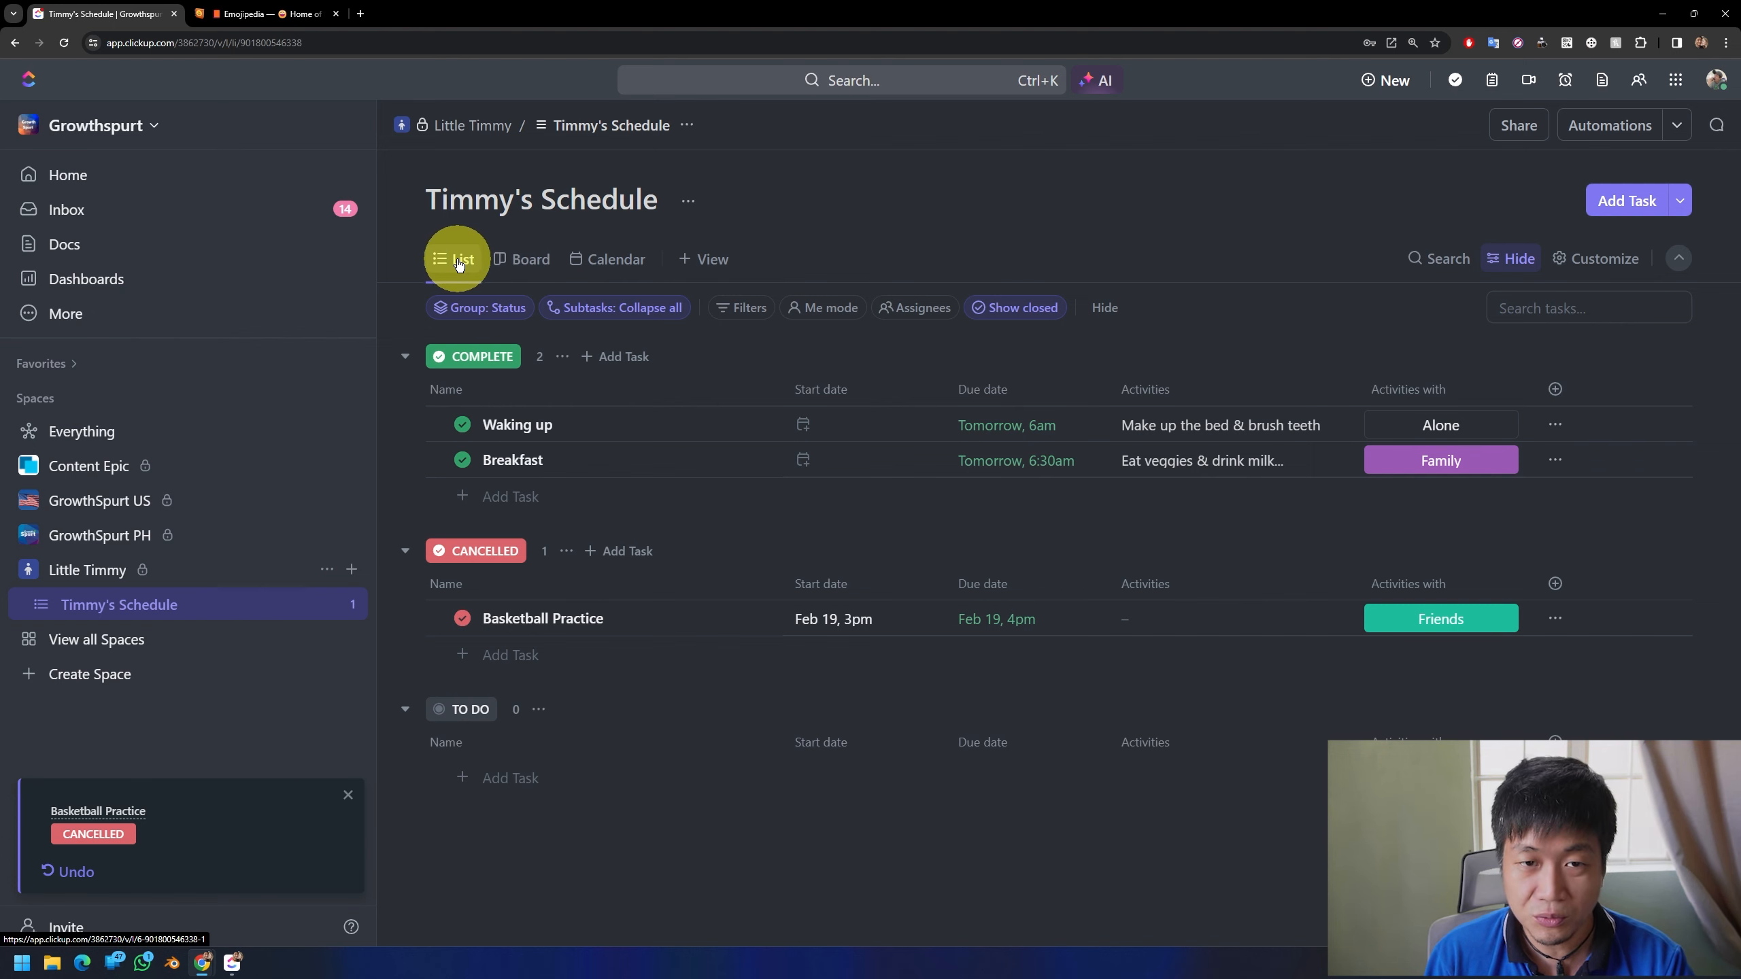
Step: Pin the schedule's List view and its Board view
{"action": "left_click", "coordinate": [521, 260]}
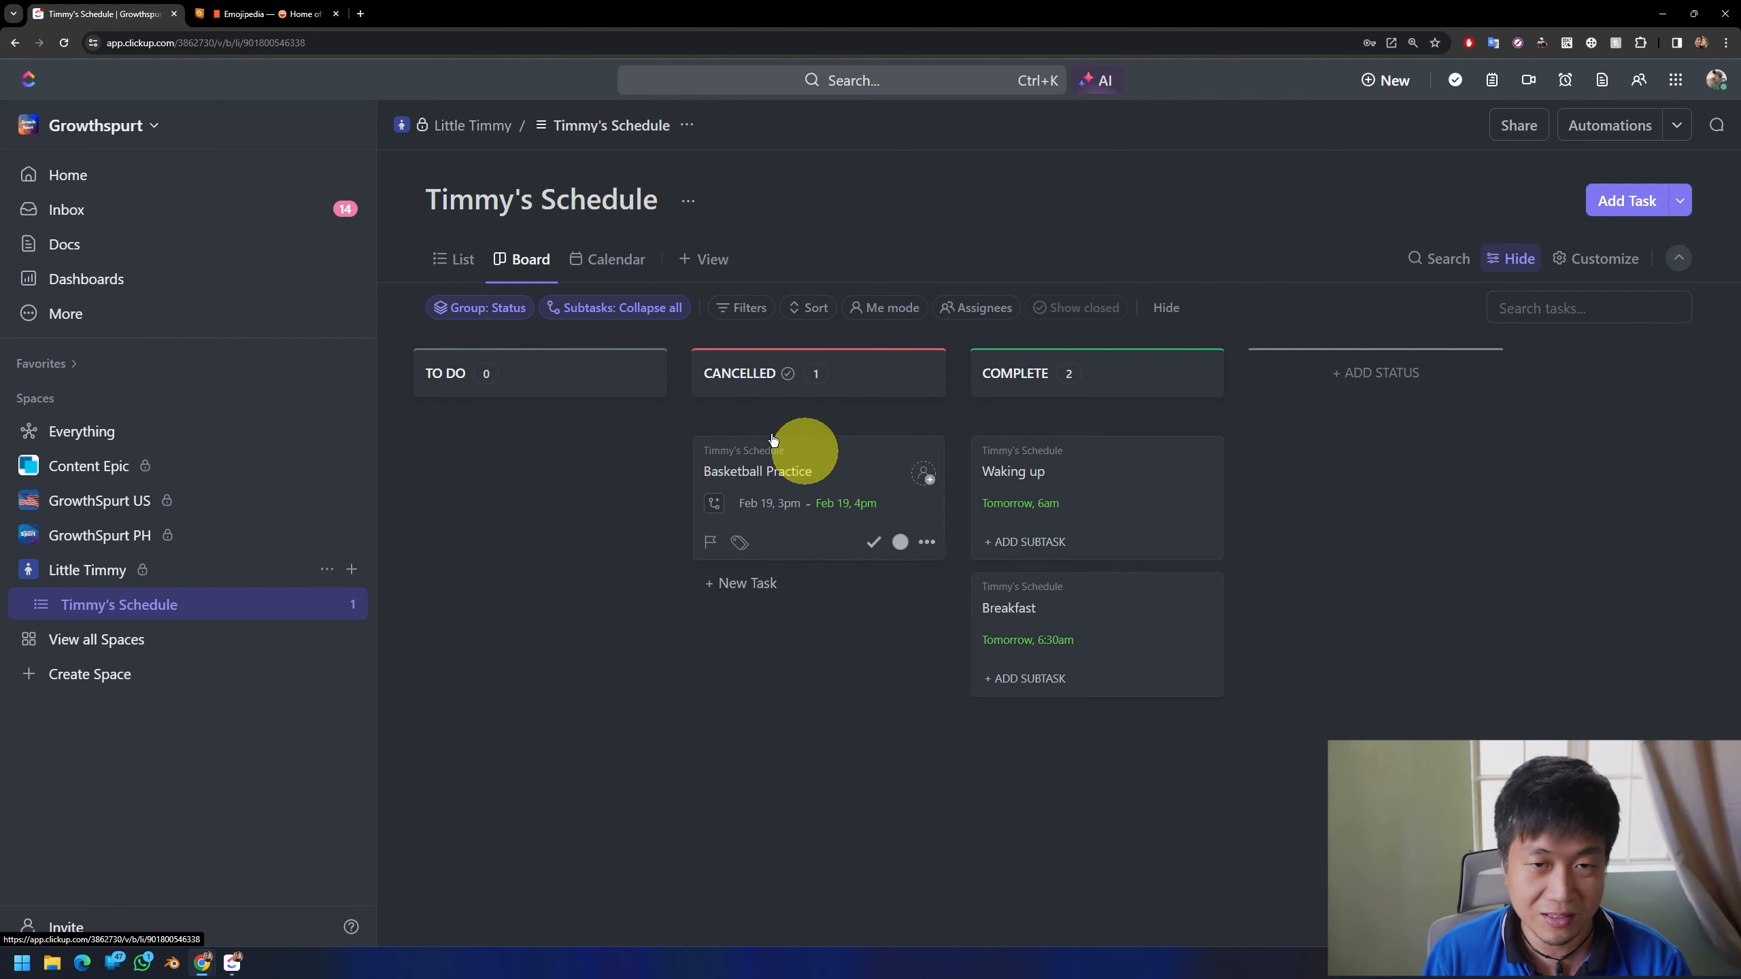
{"action": "left_click", "coordinate": [454, 260]}
{"action": "left_click", "coordinate": [514, 264]}
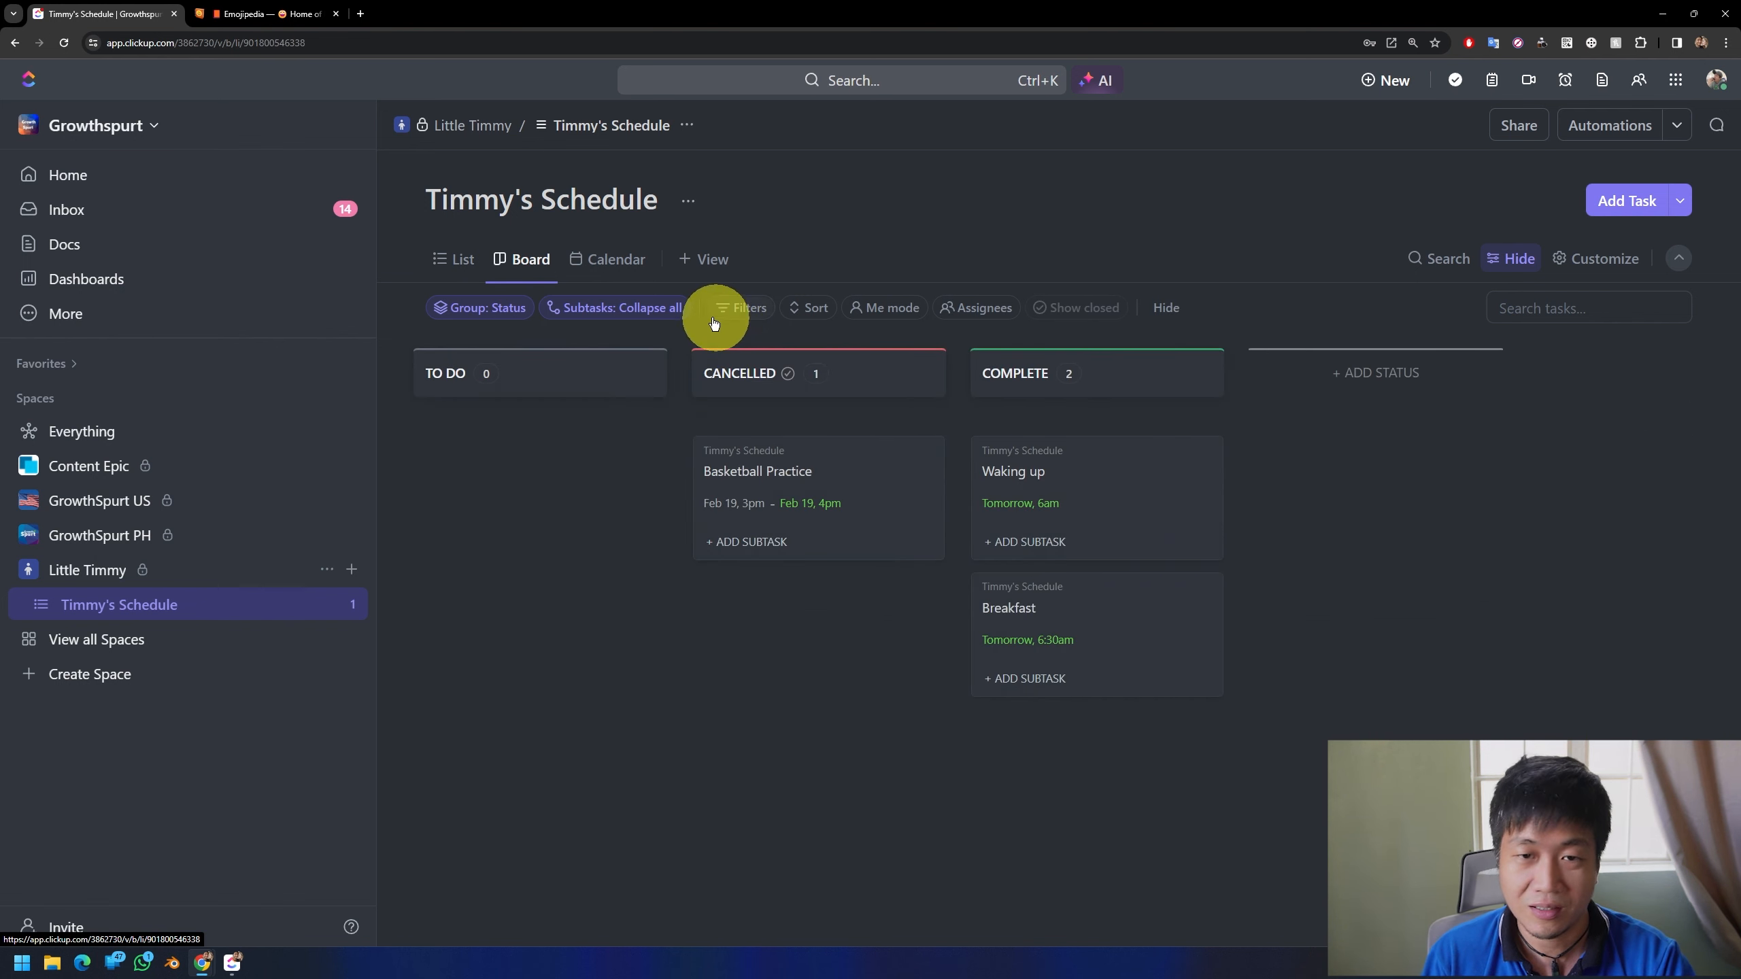
{"action": "left_click", "coordinate": [438, 259]}
{"action": "left_click", "coordinate": [452, 259]}
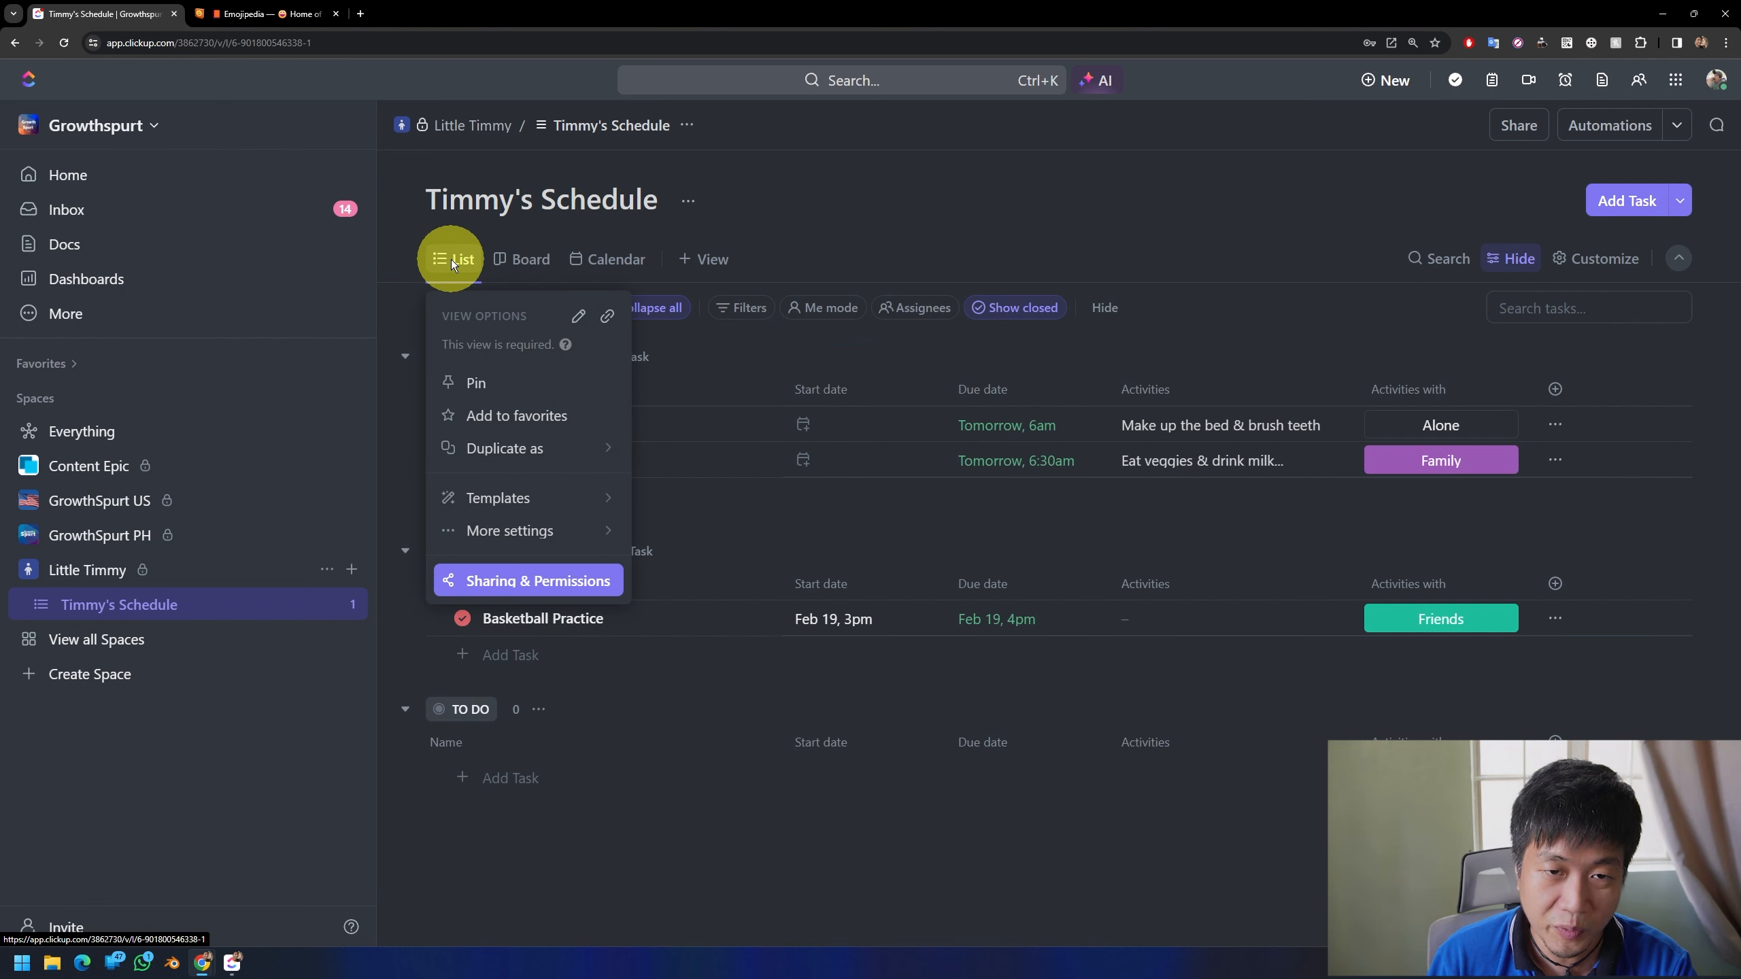
{"action": "left_click", "coordinate": [482, 384]}
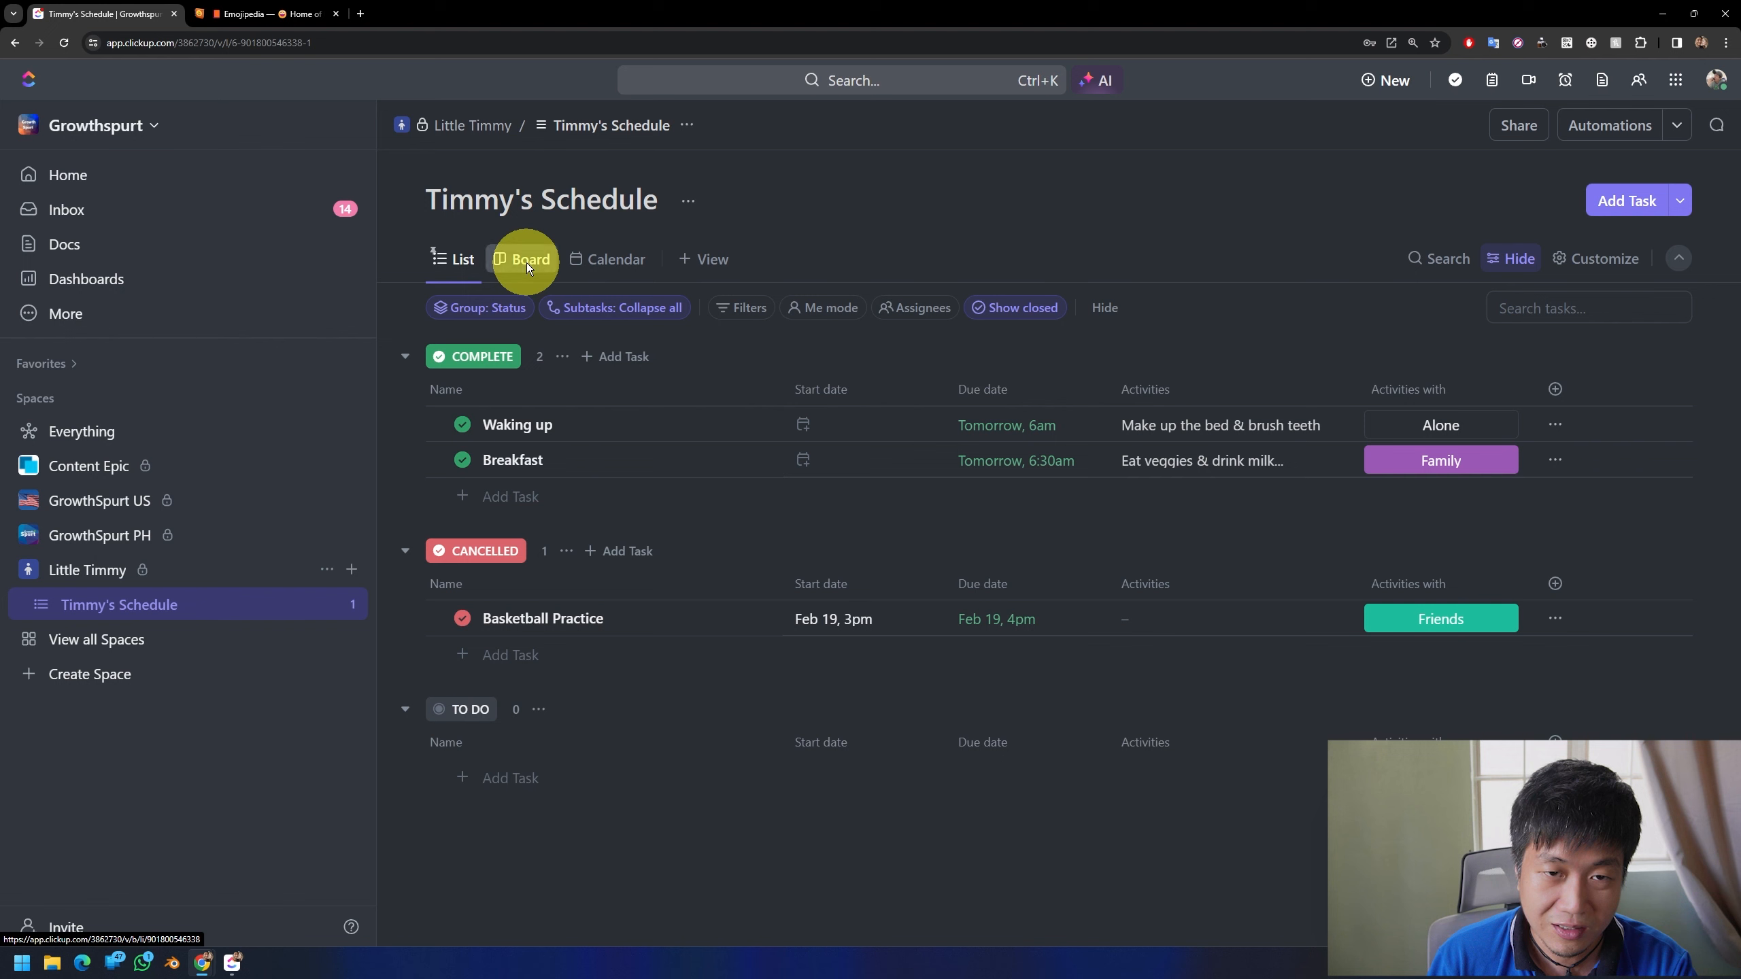
{"action": "right_click", "coordinate": [524, 261]}
{"action": "left_click", "coordinate": [542, 383]}
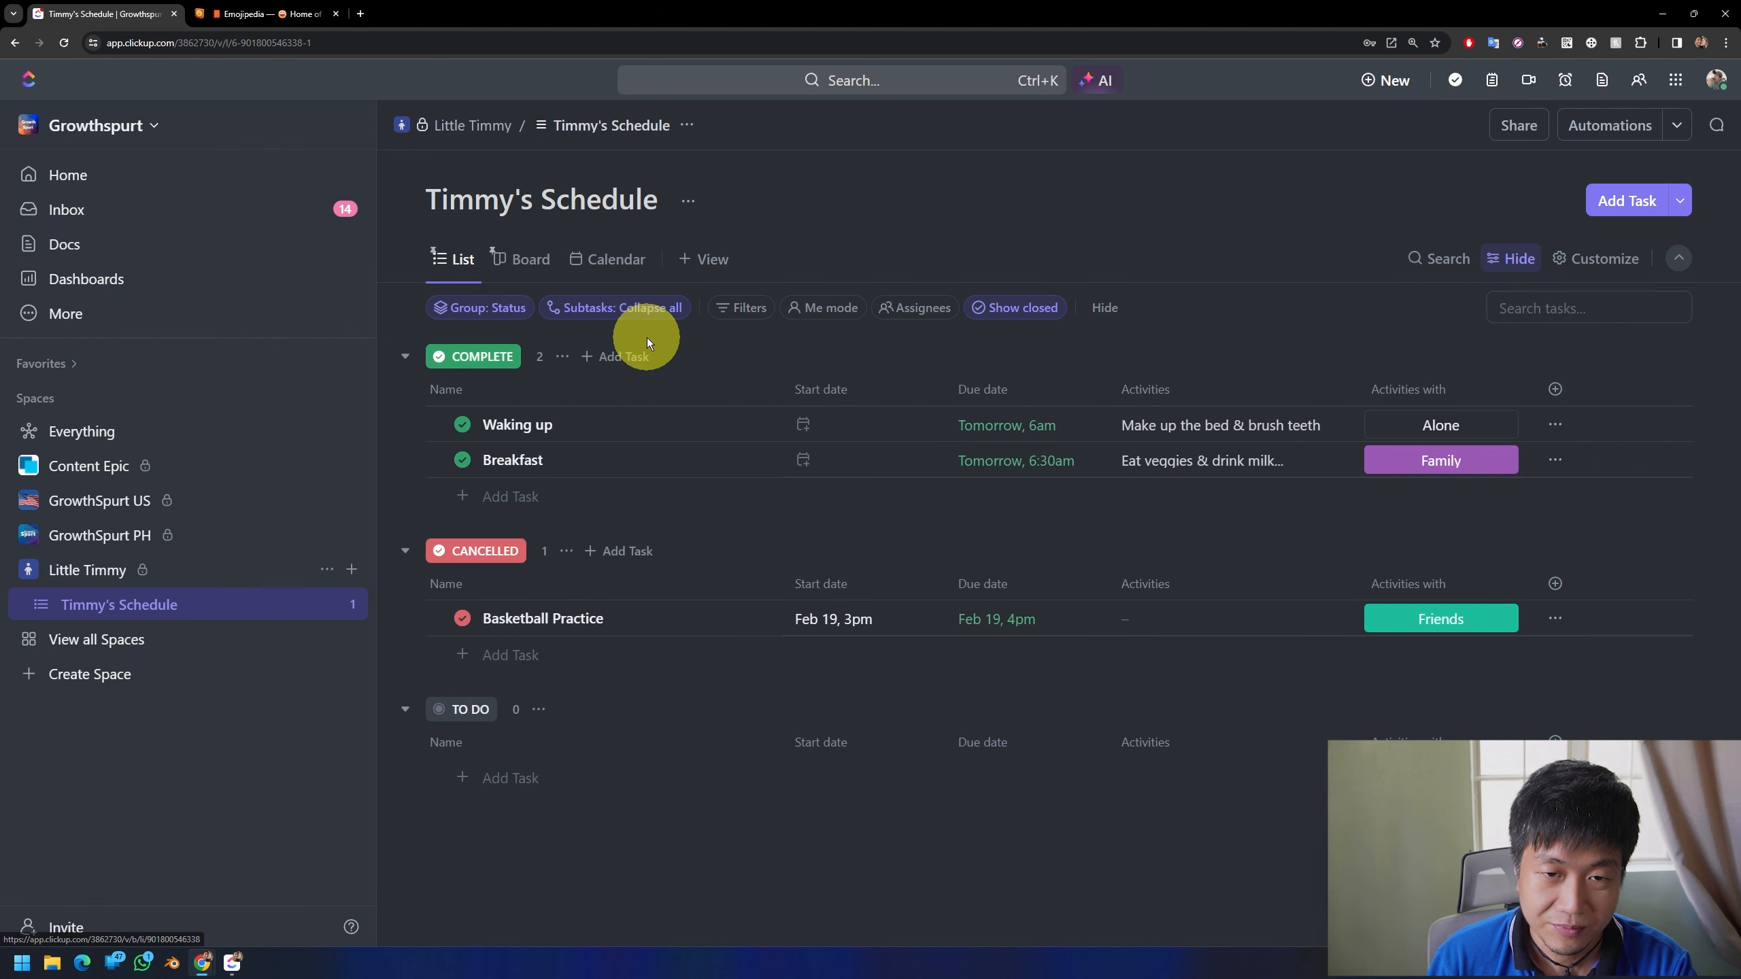
Step: Examine how the schedule's tasks are laid out in Calendar view for February 2024
{"action": "left_click", "coordinate": [603, 267]}
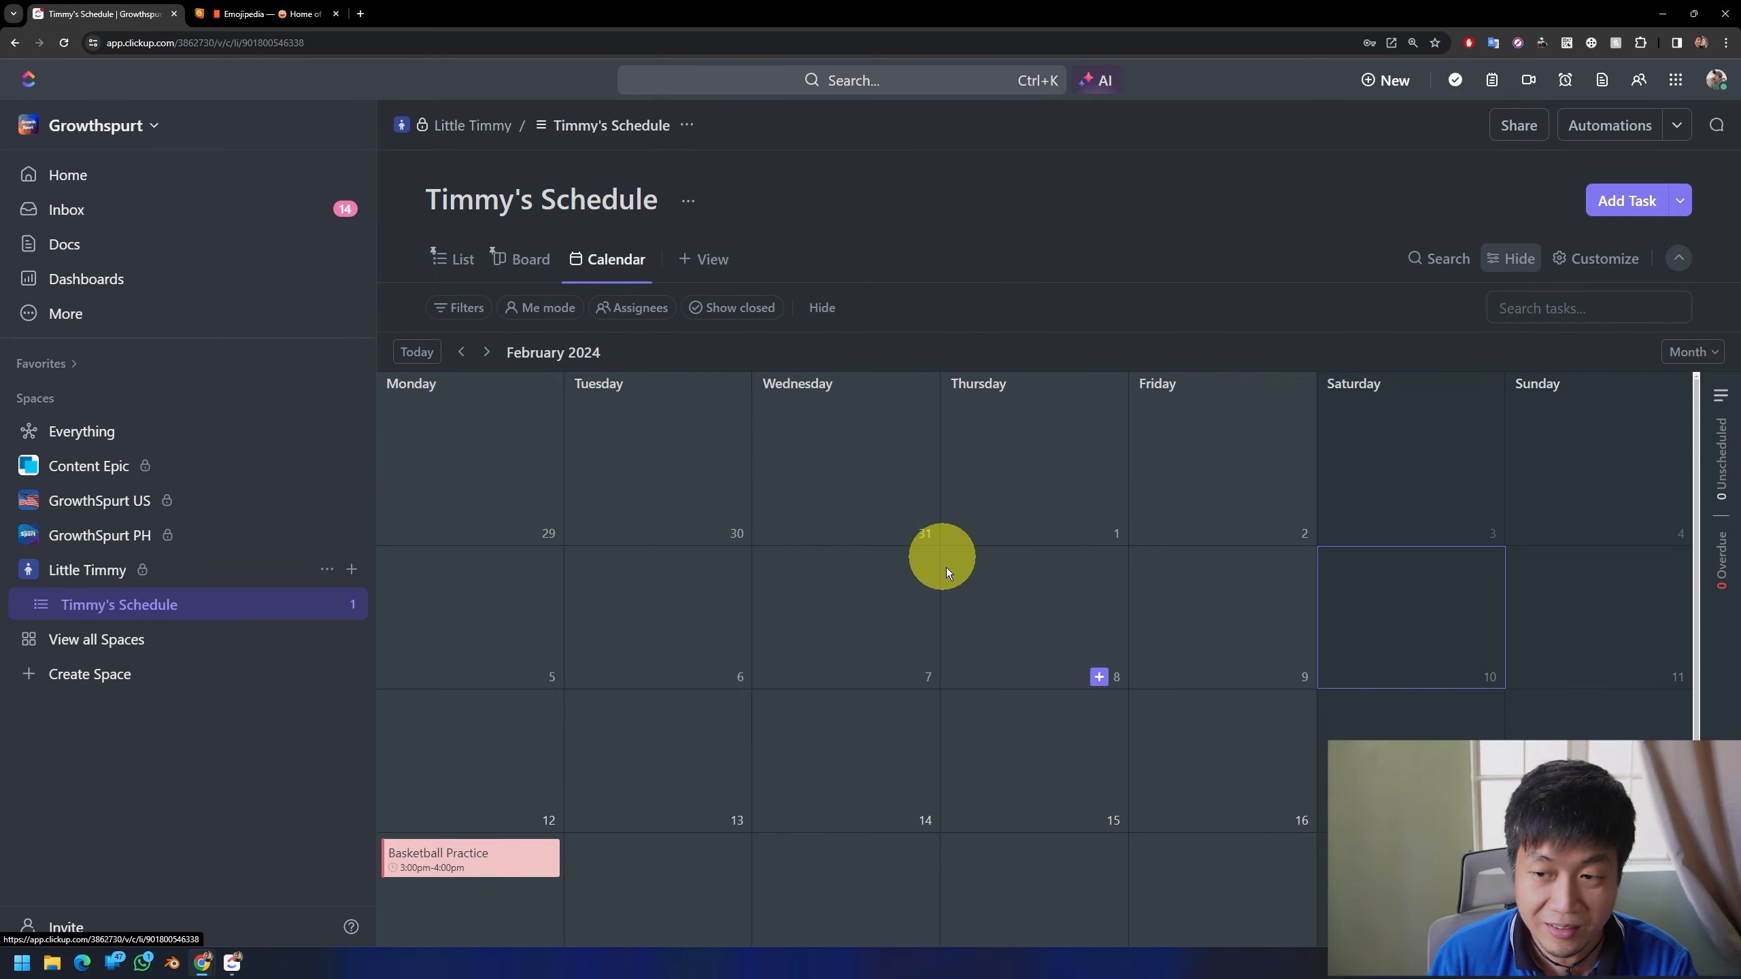
{"action": "scroll", "coordinate": [992, 661], "scroll_direction": "down", "scroll_amount": 2}
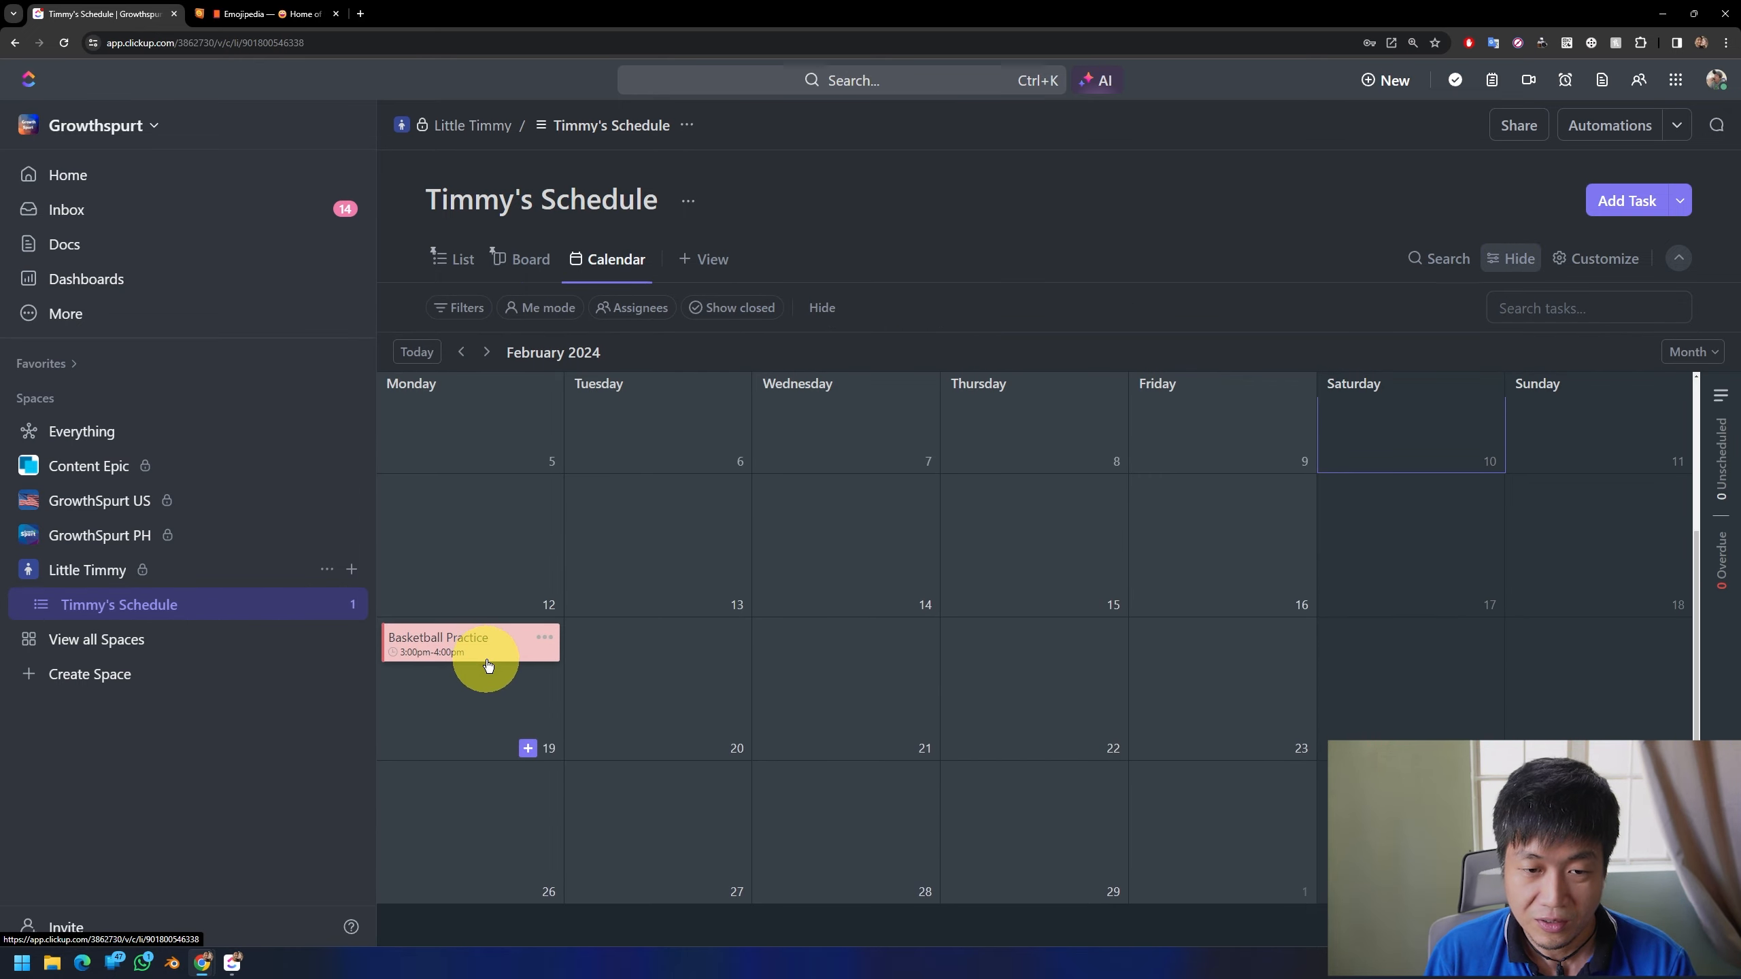
{"action": "scroll", "coordinate": [661, 648], "scroll_direction": "up", "scroll_amount": 3}
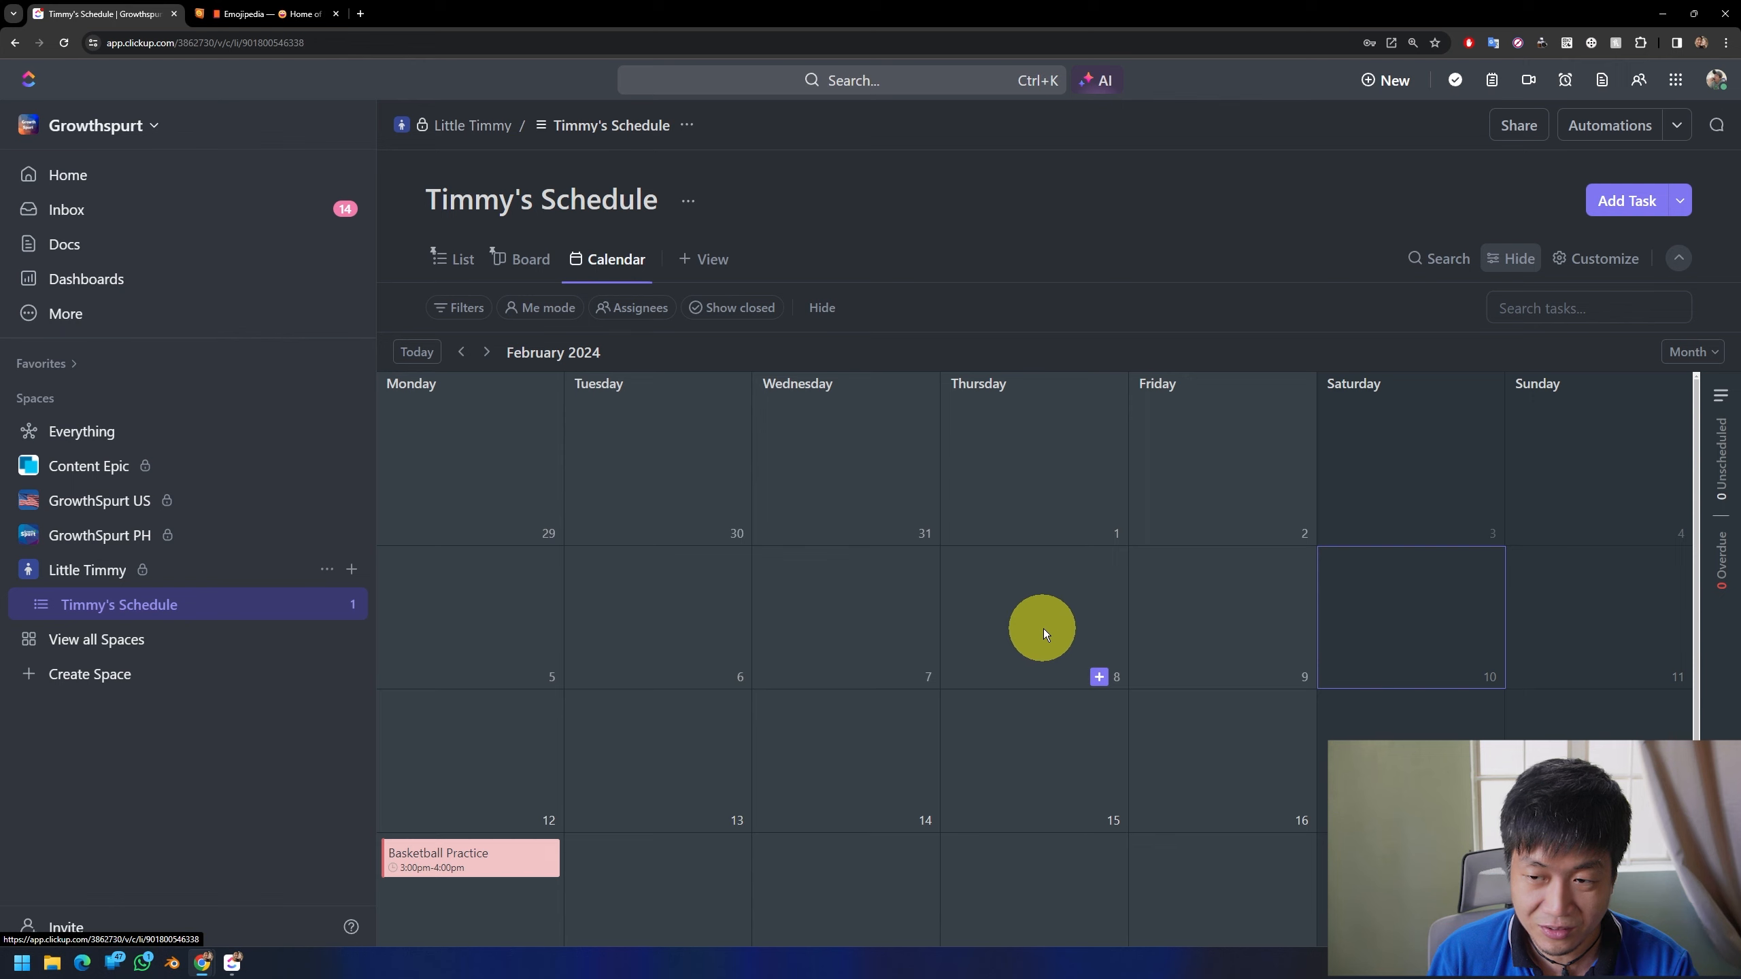
{"action": "scroll", "coordinate": [1043, 630], "scroll_direction": "down", "scroll_amount": 3}
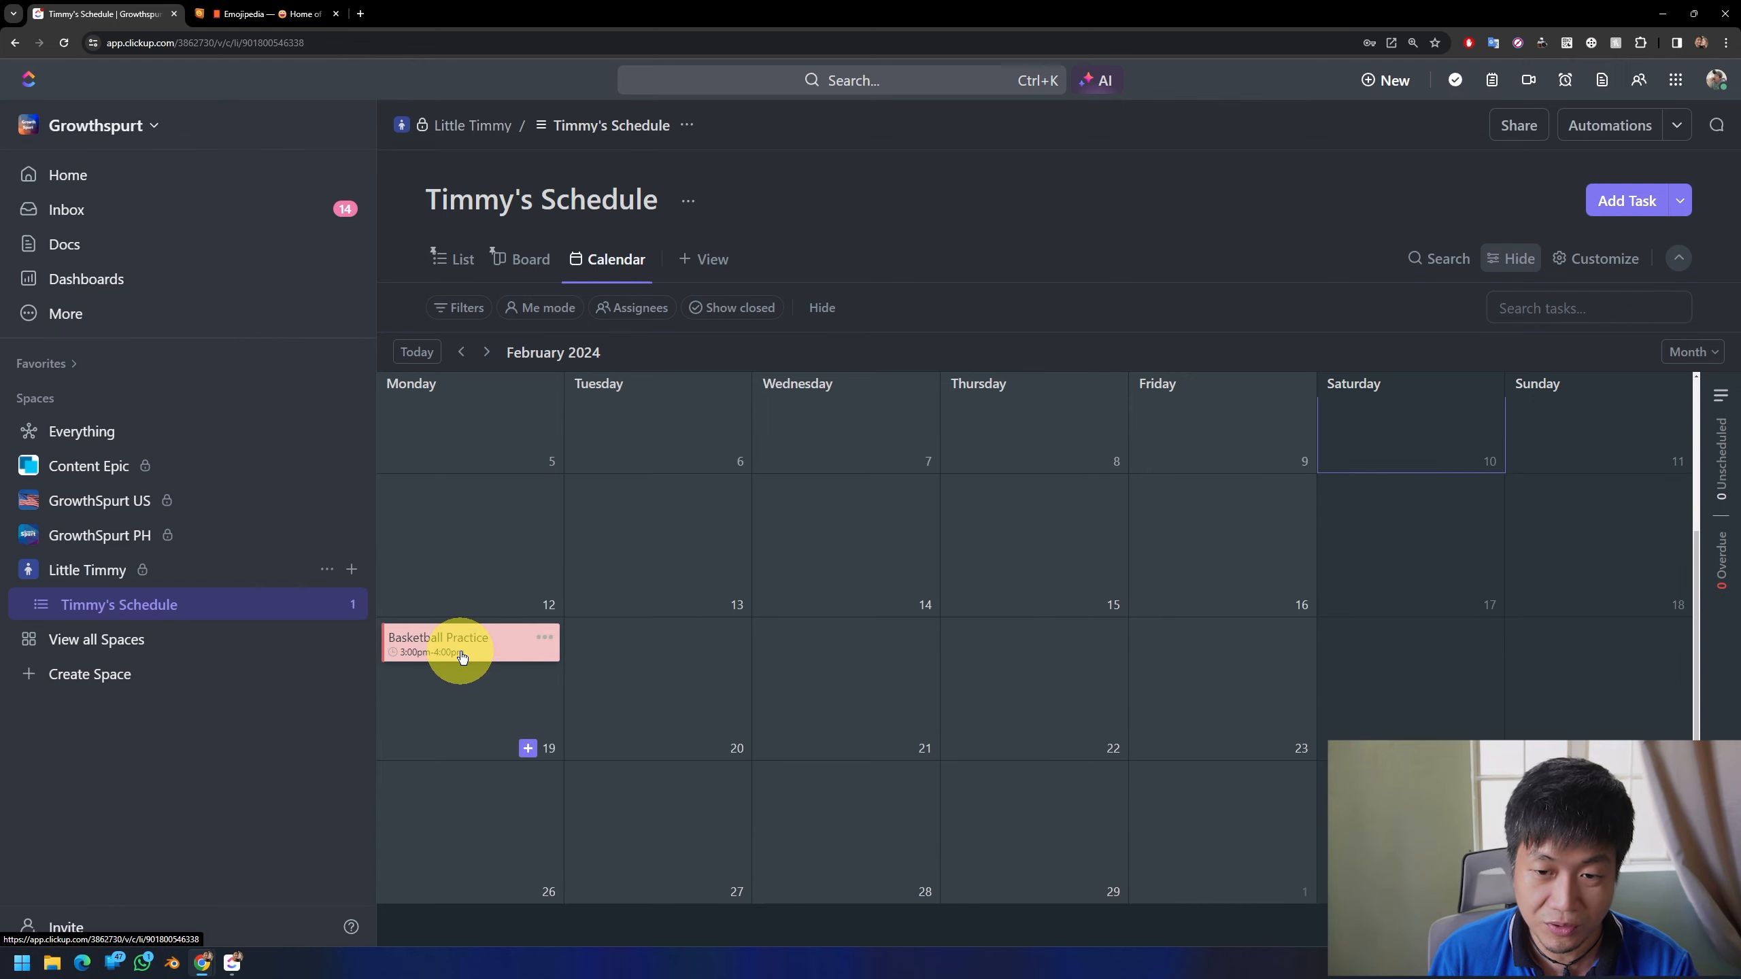
{"action": "scroll", "coordinate": [1197, 643], "scroll_direction": "up", "scroll_amount": 2}
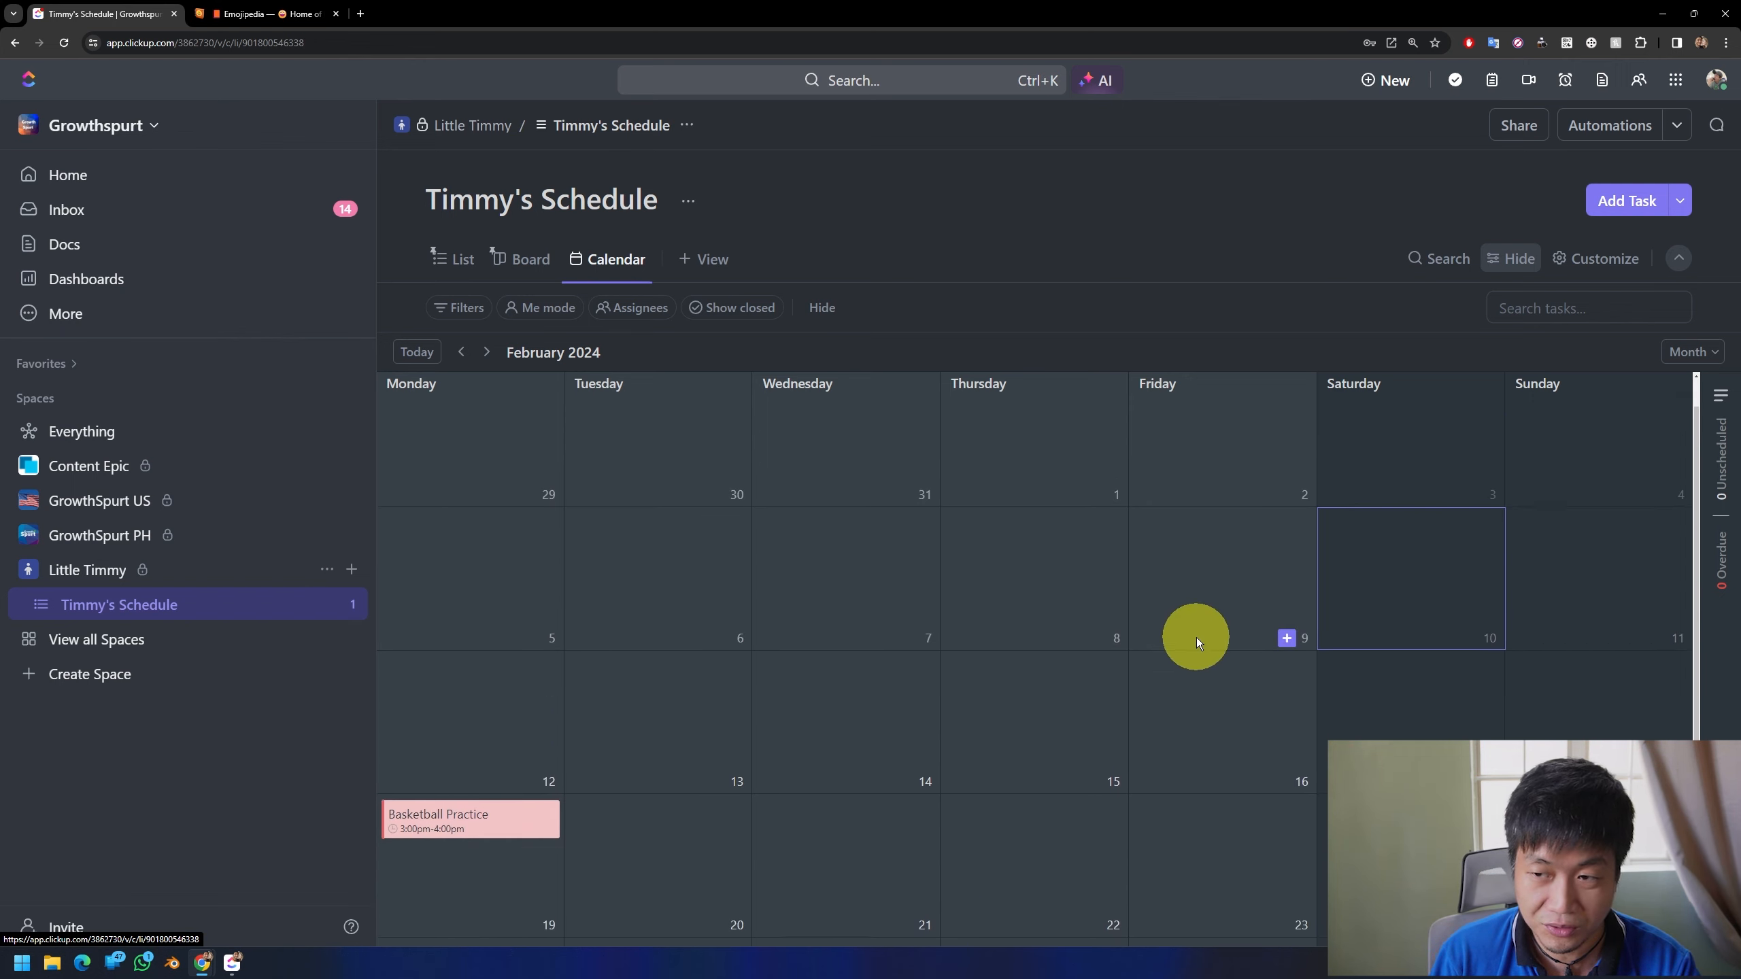
{"action": "scroll", "coordinate": [607, 713], "scroll_direction": "down", "scroll_amount": 2}
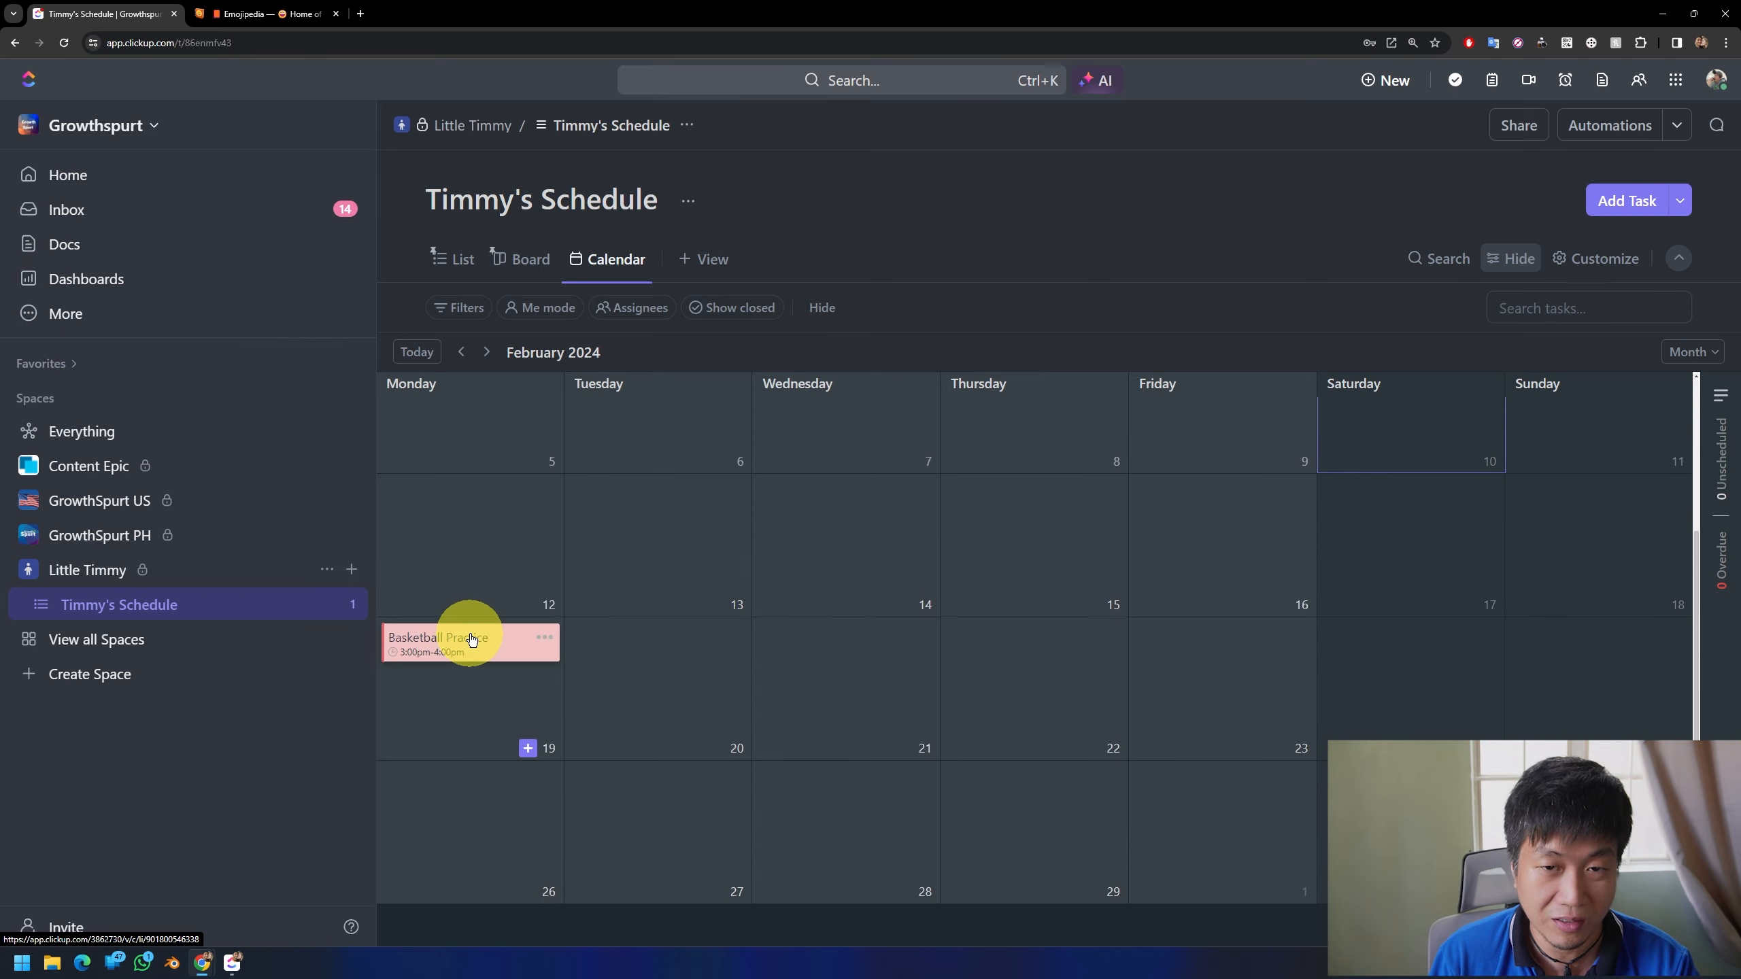
Step: Open the "Basketball Practice" task from the calendar and post the comment "Bring an extra shirt"
{"action": "left_click", "coordinate": [472, 639]}
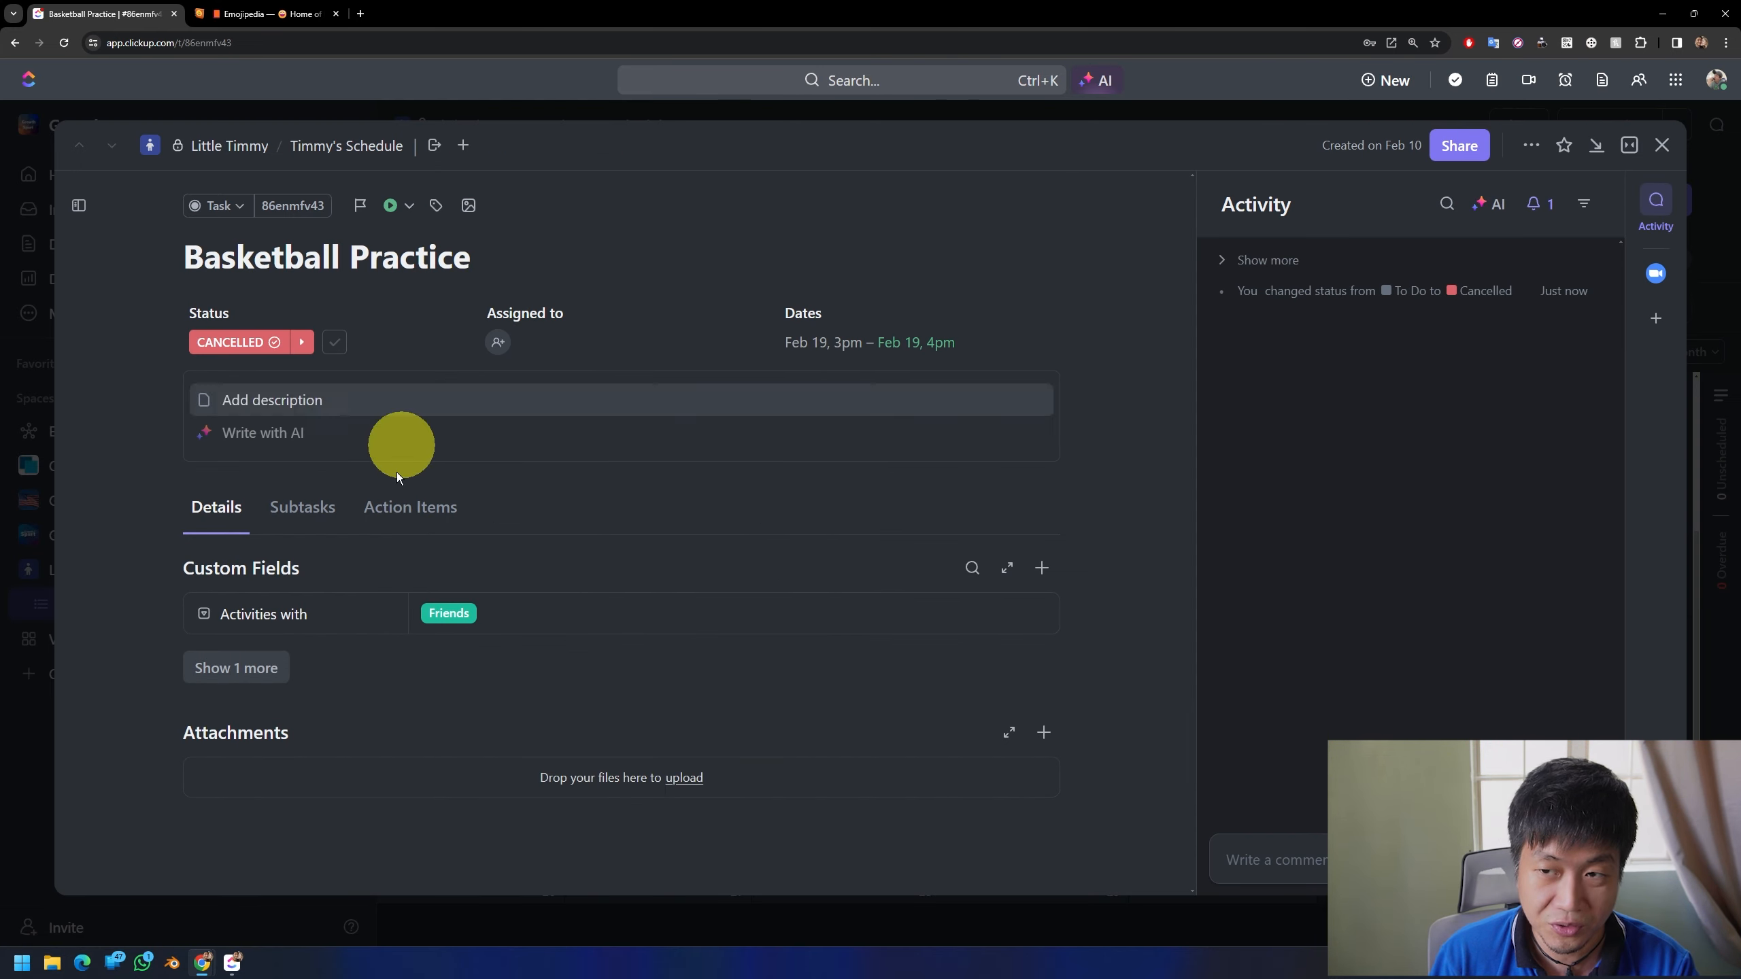
{"action": "left_click", "coordinate": [1333, 862]}
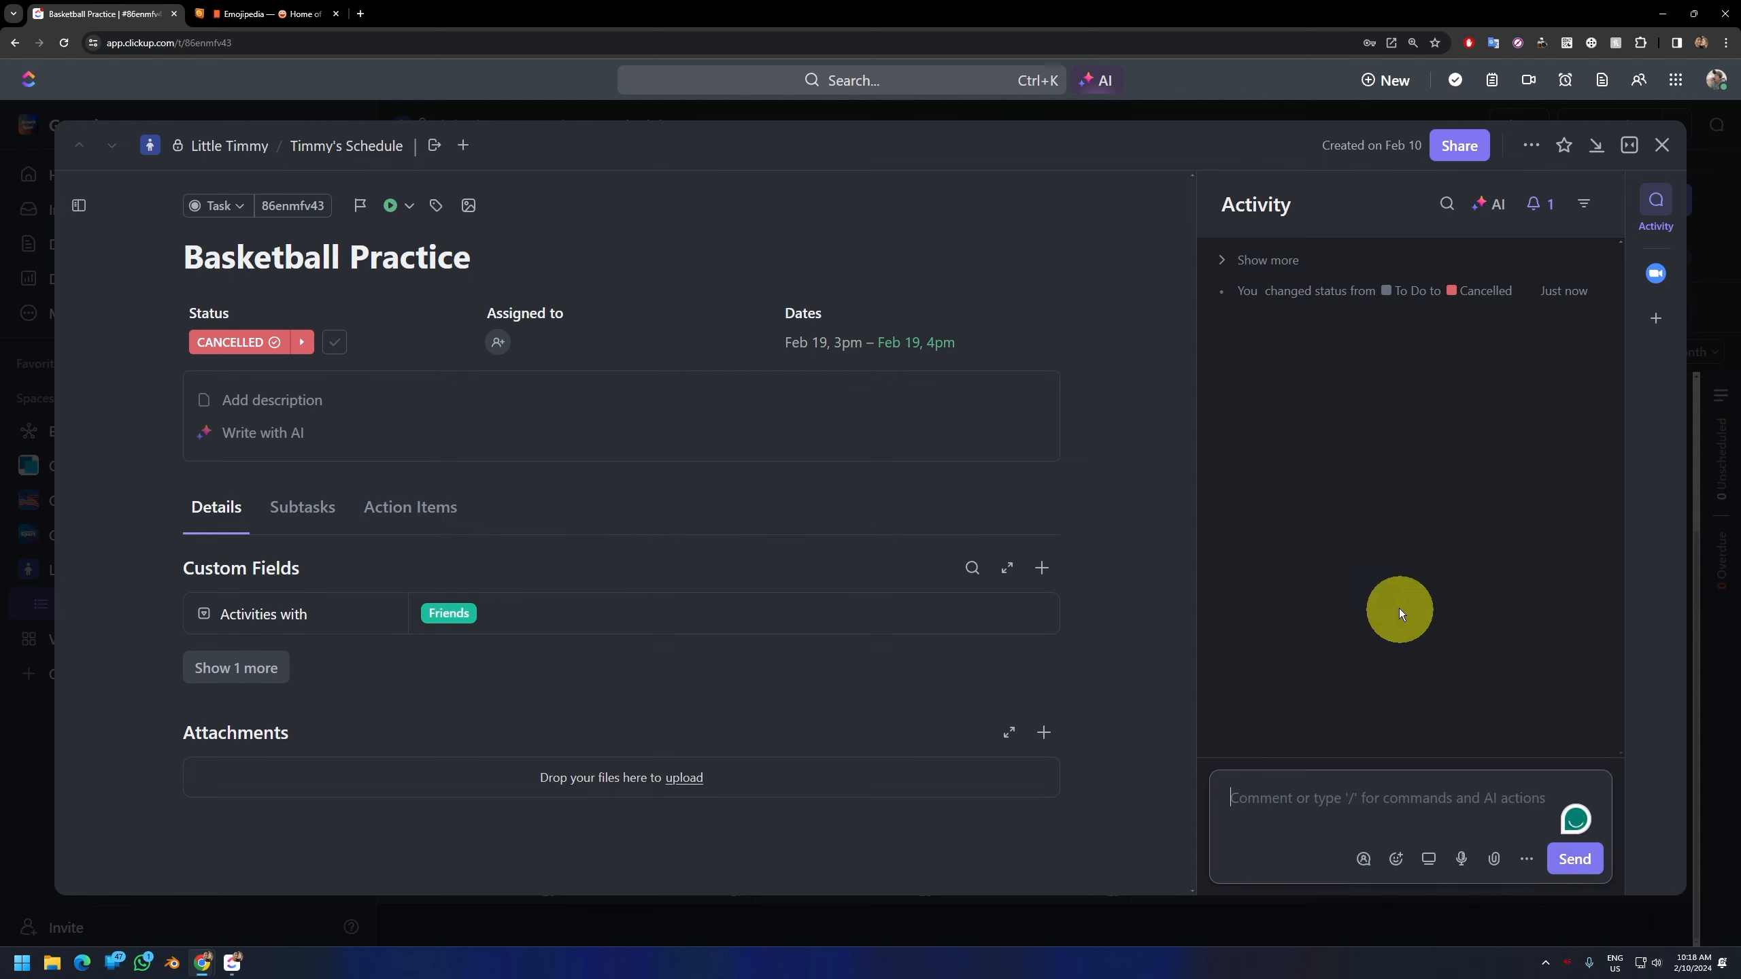
{"action": "type", "text": "Bring a"}
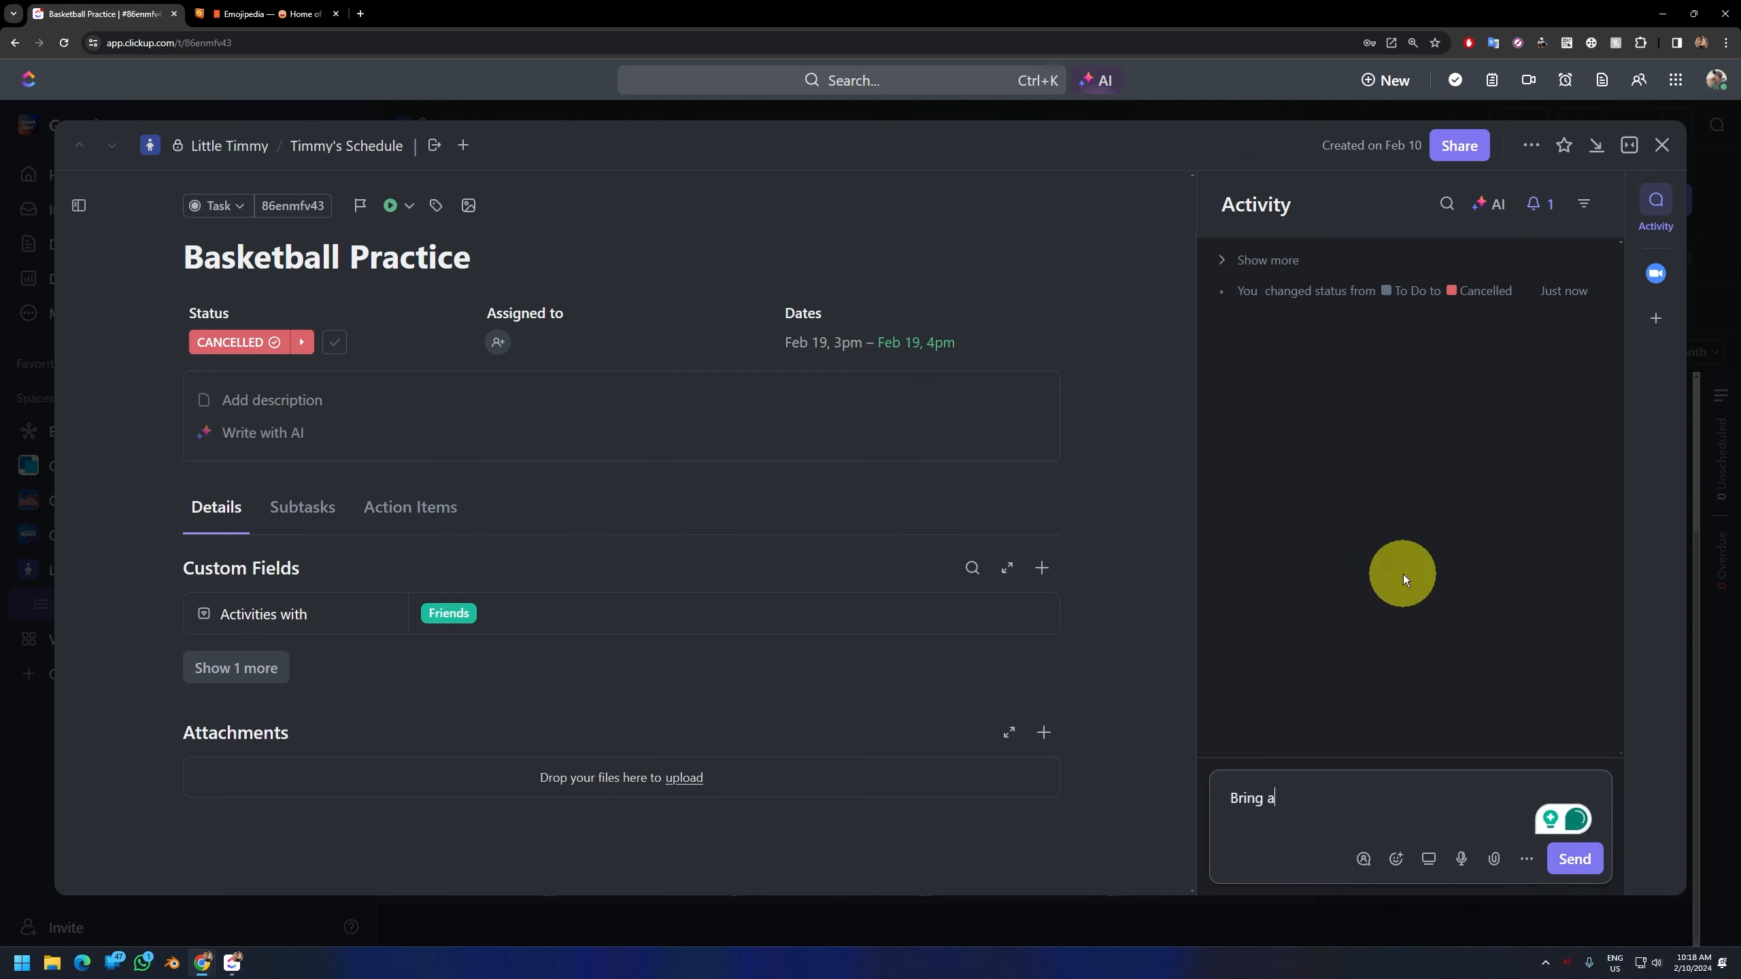
{"action": "type", "text": "n extra shirt"}
{"action": "key", "text": "Return"}
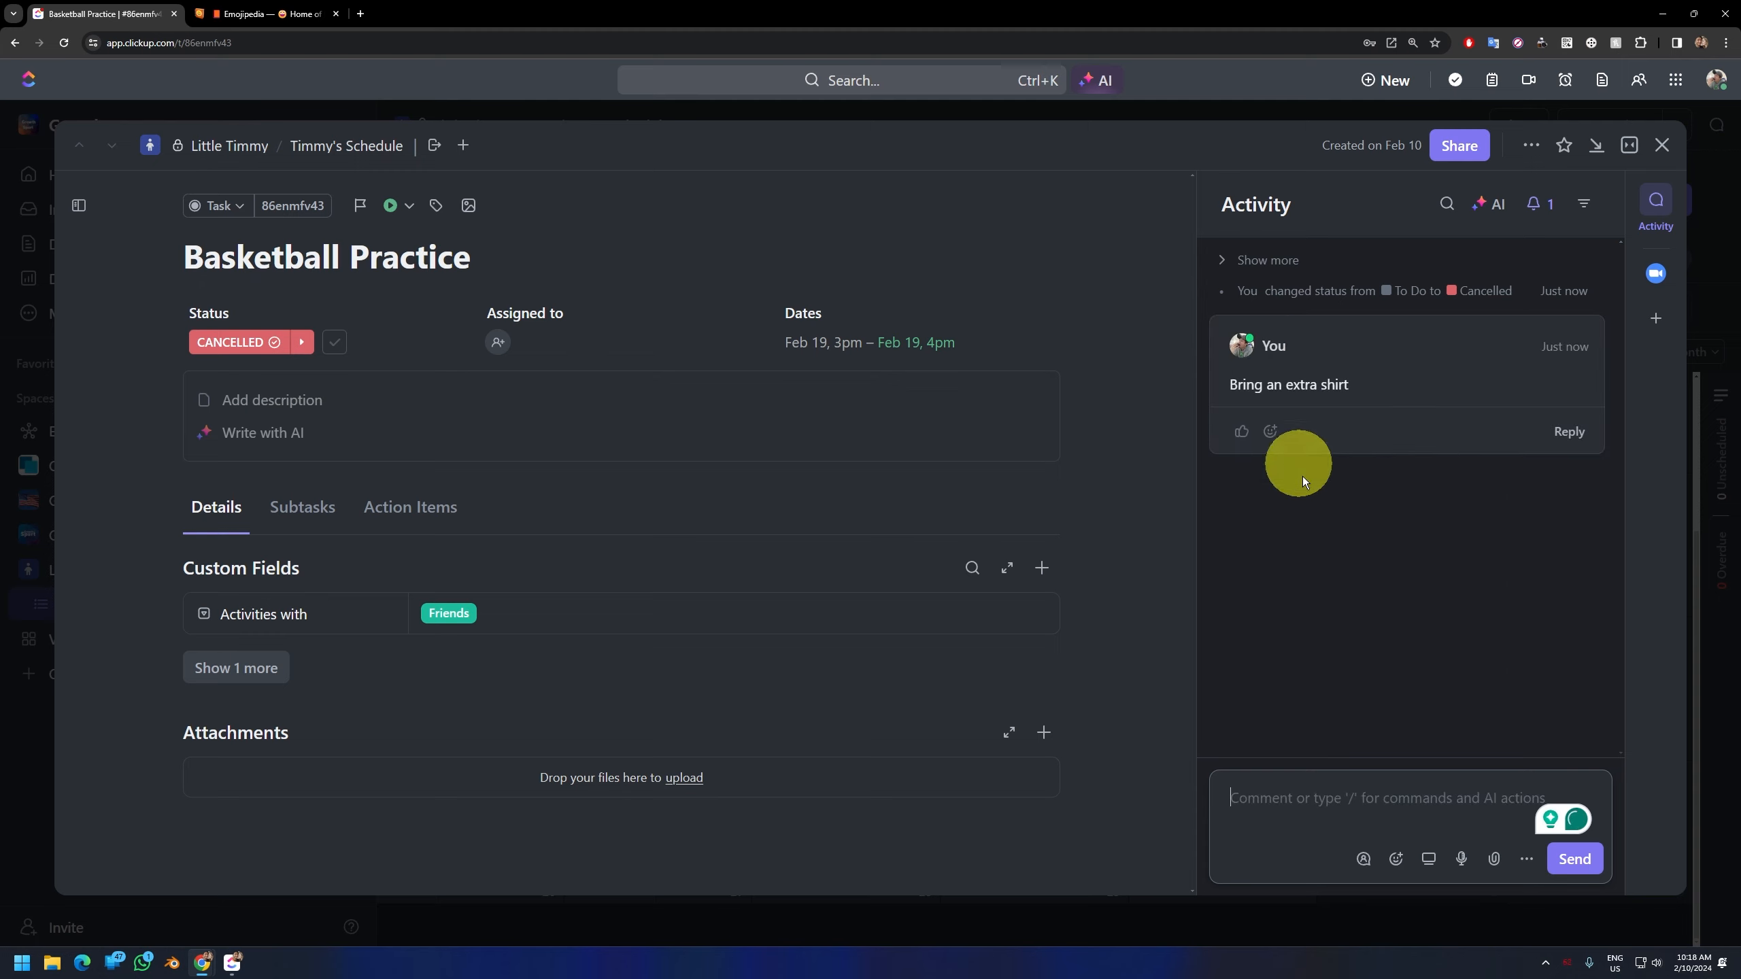
Step: Look through the emoji and attachment options available for a new comment on the task
{"action": "left_click", "coordinate": [1394, 862]}
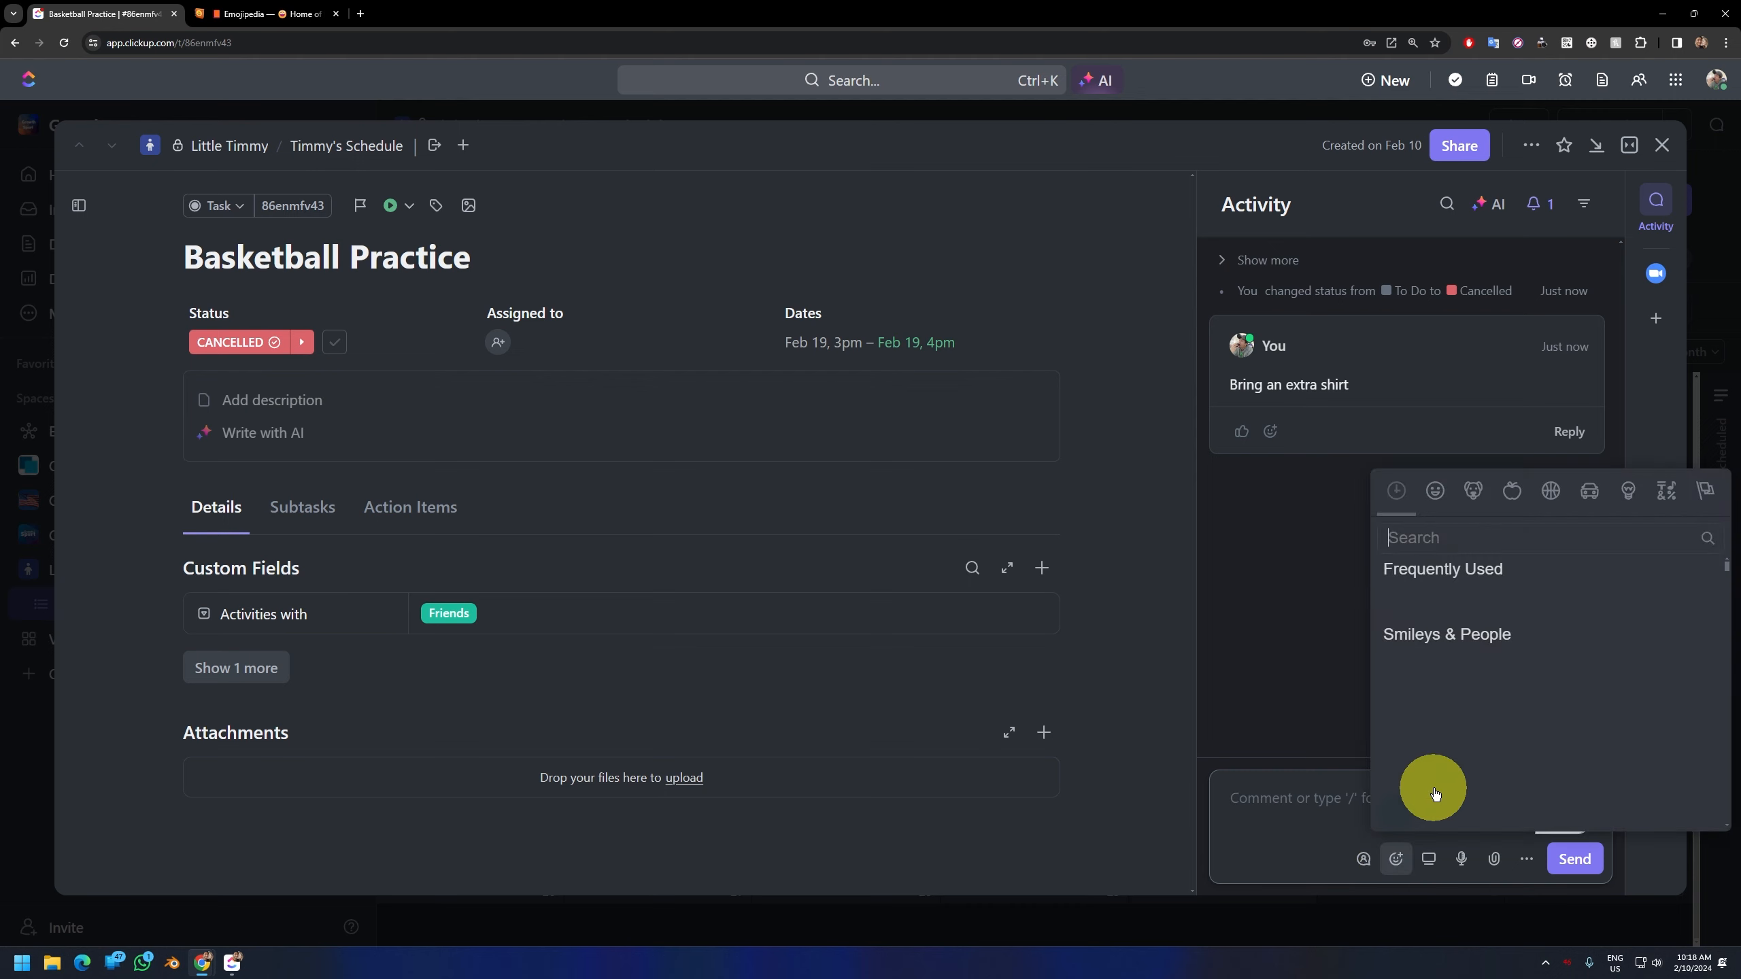
{"action": "left_click", "coordinate": [1307, 820]}
{"action": "left_click", "coordinate": [1363, 862]}
{"action": "left_click", "coordinate": [1285, 846]}
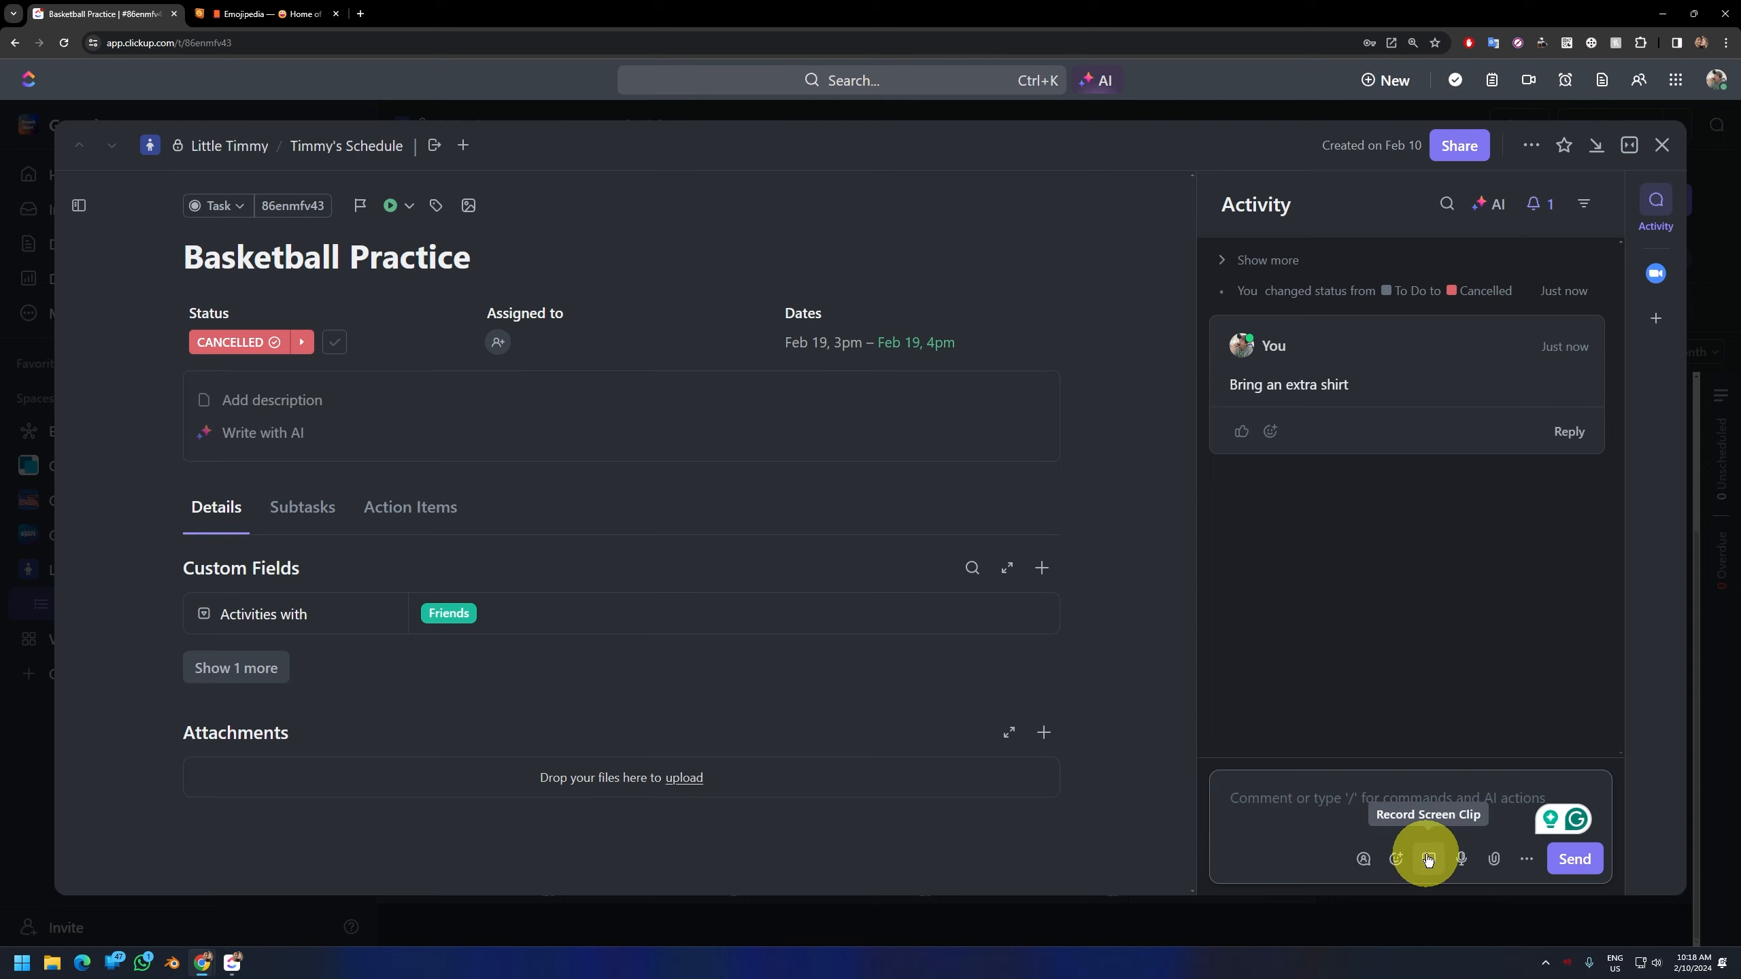
{"action": "left_click", "coordinate": [1494, 857]}
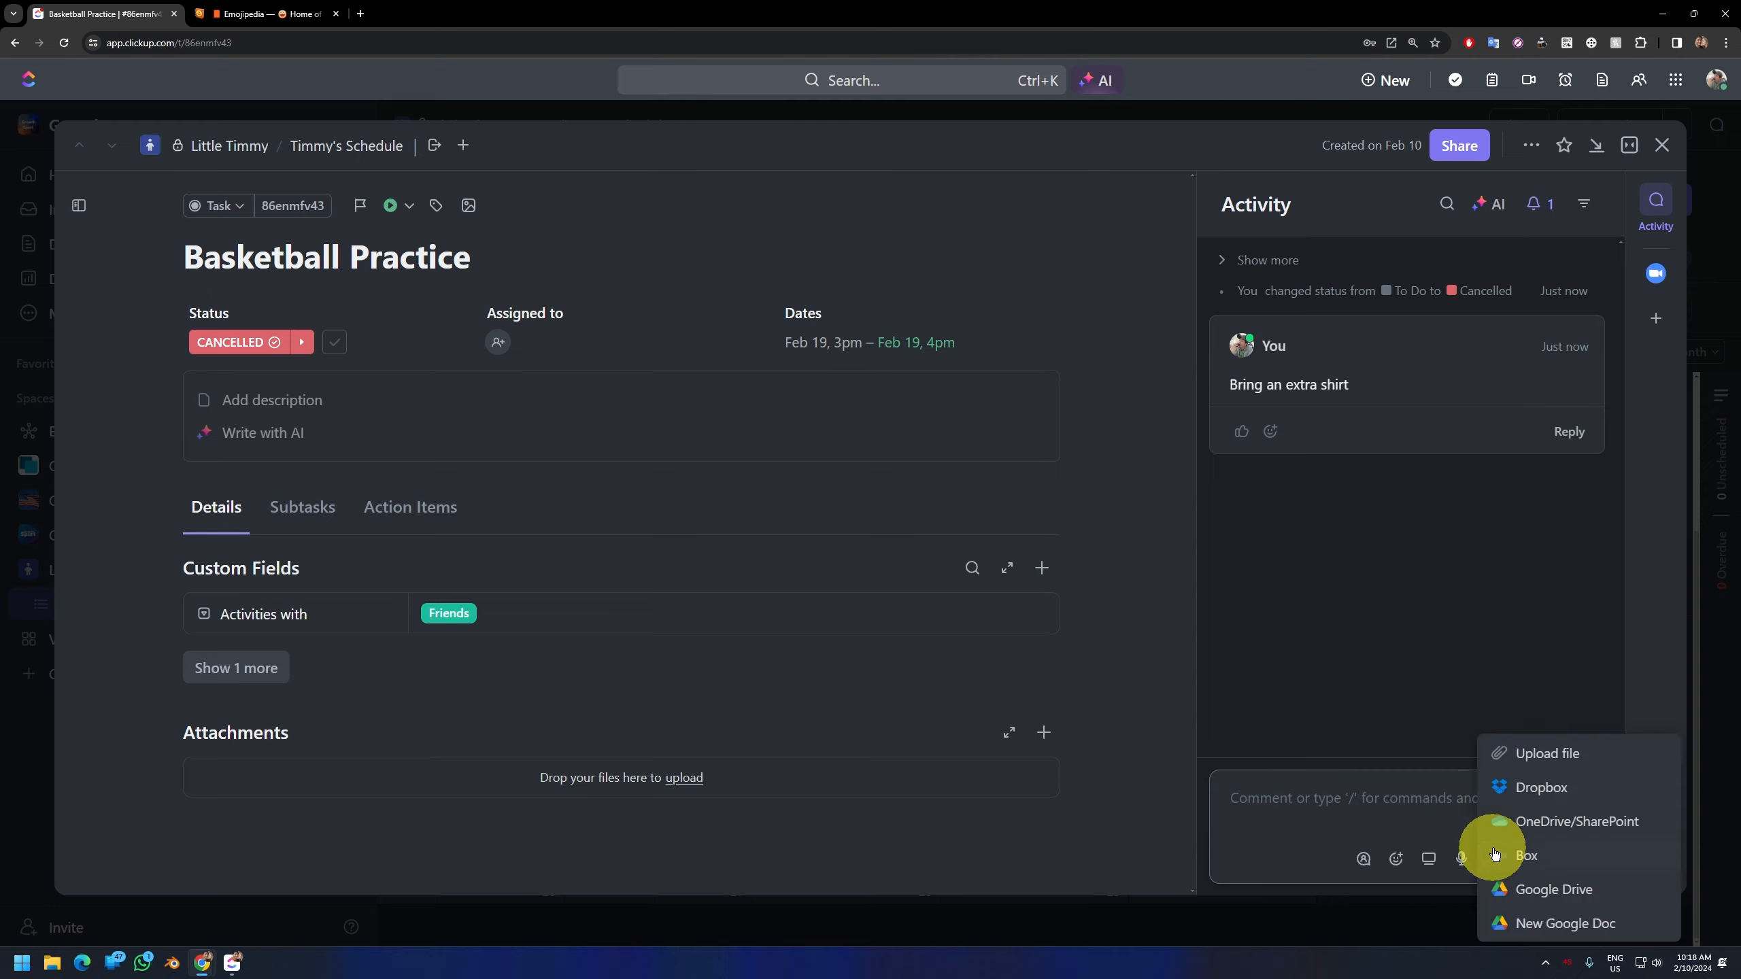
Step: Dismiss the comment's attachment options, close the "Basketball Practice" task and return to the schedule's List view
{"action": "left_click", "coordinate": [1494, 855]}
{"action": "left_click", "coordinate": [1491, 855]}
{"action": "left_click", "coordinate": [1430, 810]}
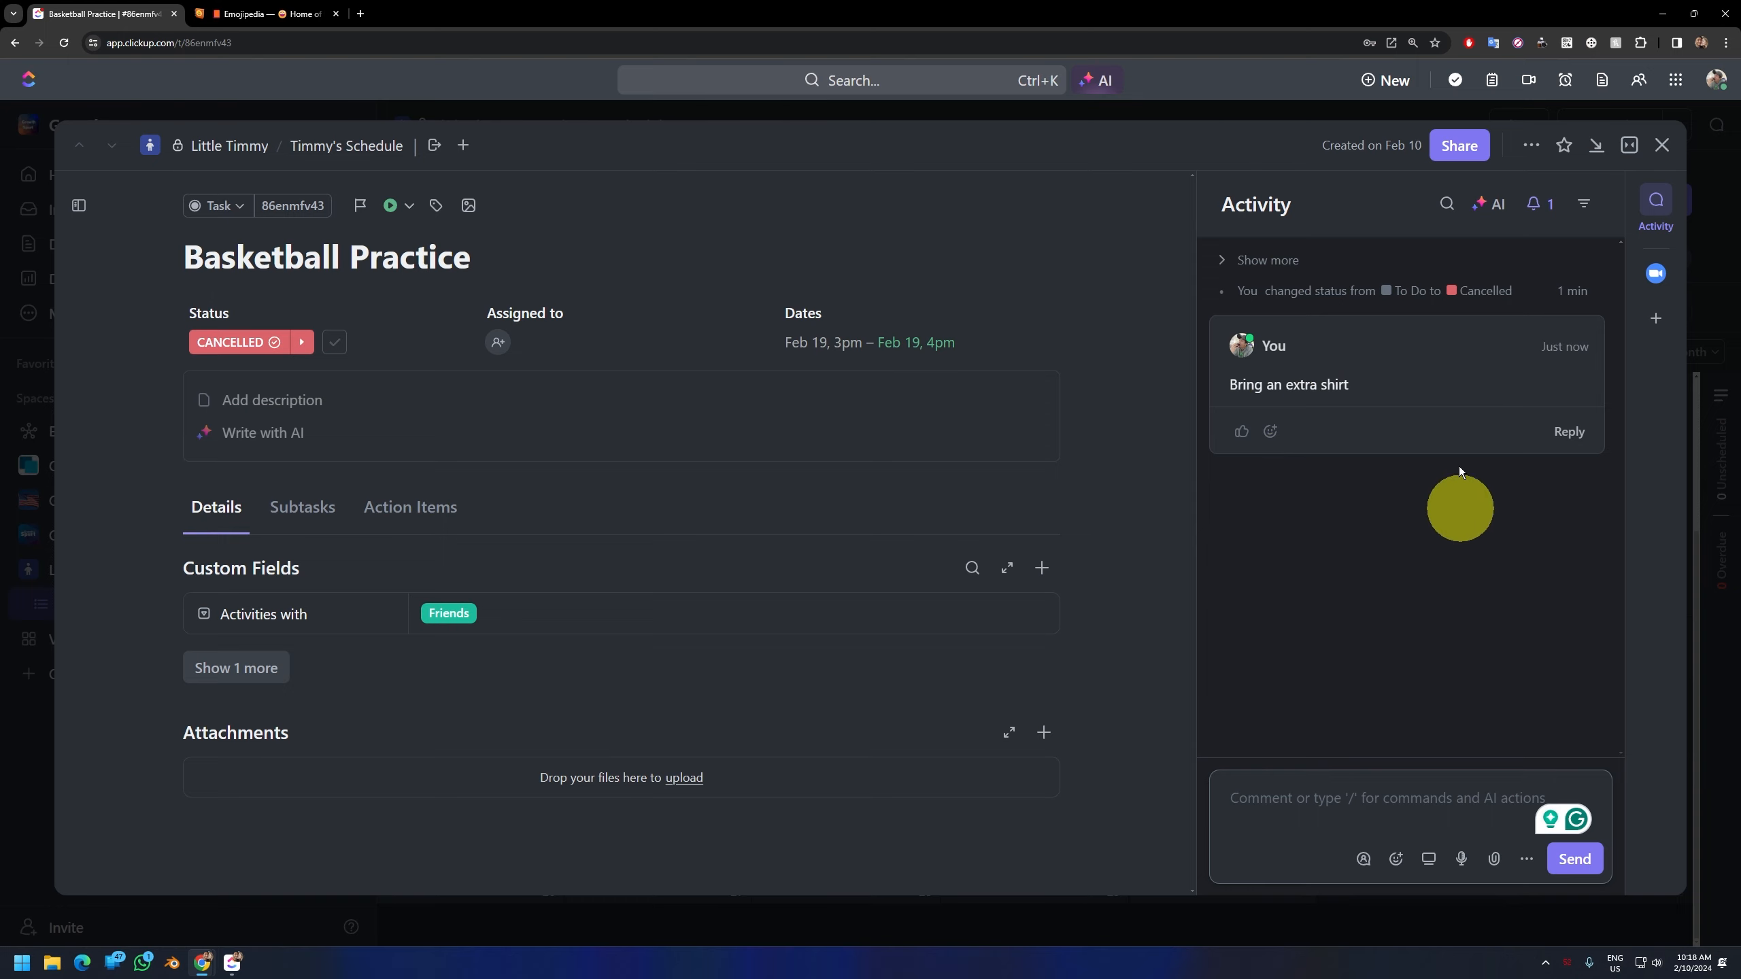
{"action": "left_click", "coordinate": [1659, 144]}
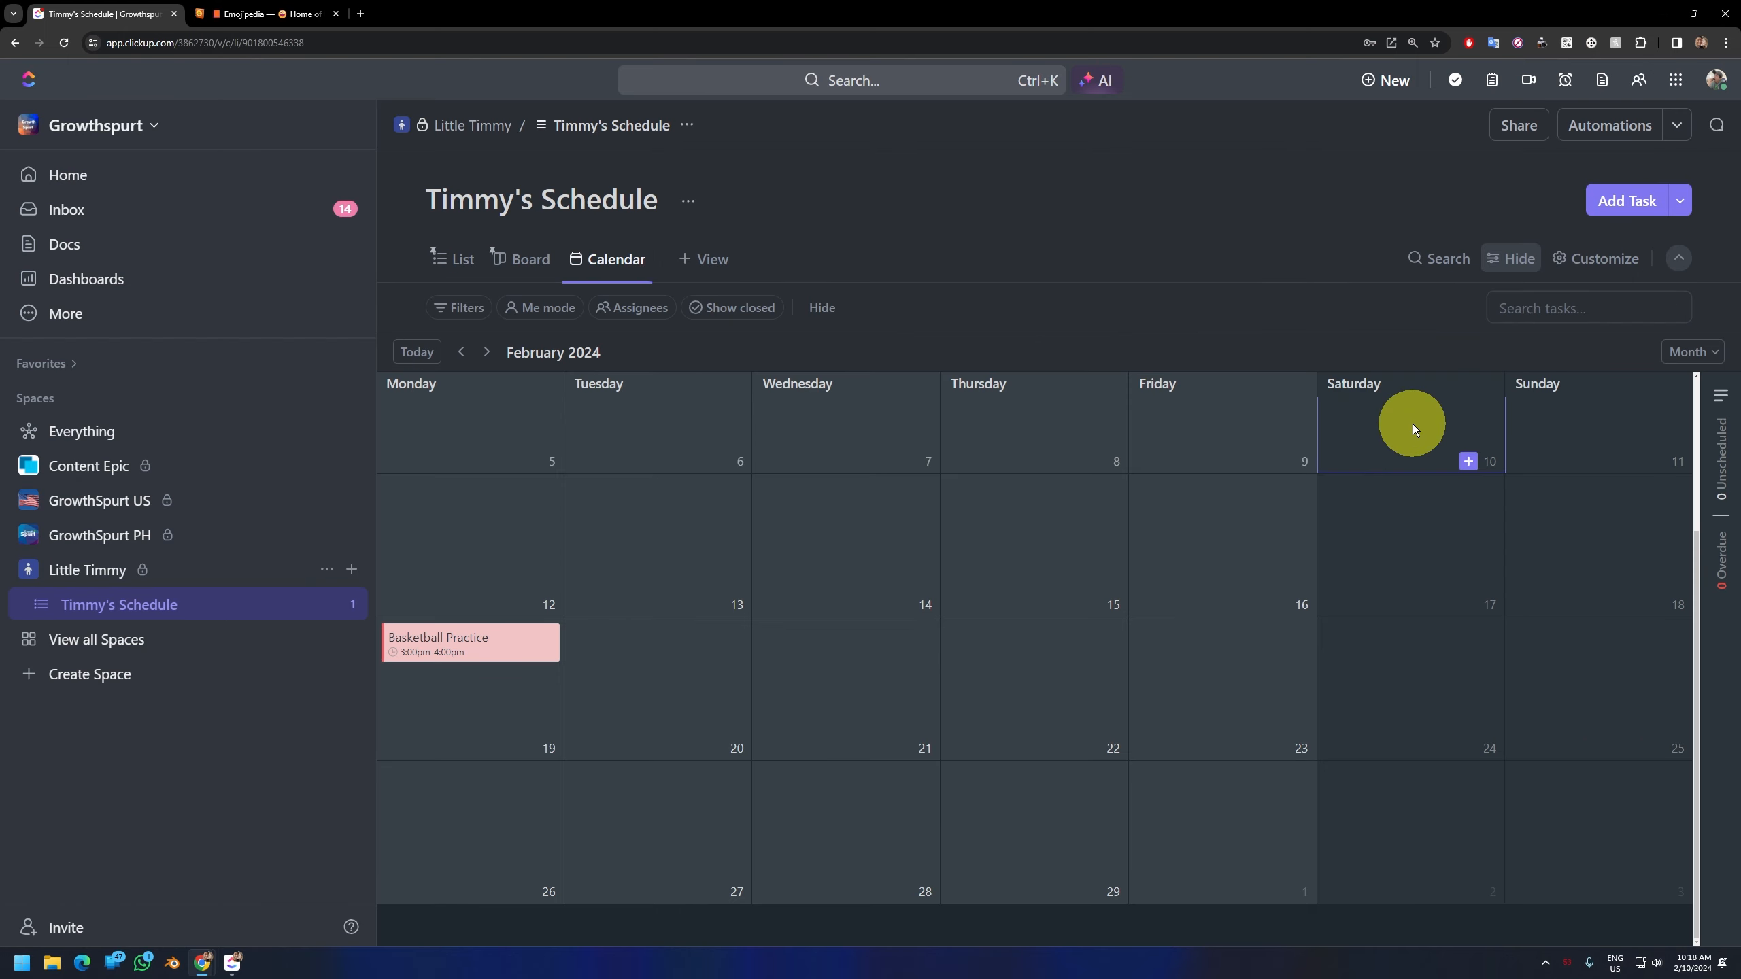
{"action": "left_click", "coordinate": [455, 258]}
Step: Add a Doc view to the schedule list and title its page "Doctor's Notes"
{"action": "left_click", "coordinate": [706, 259]}
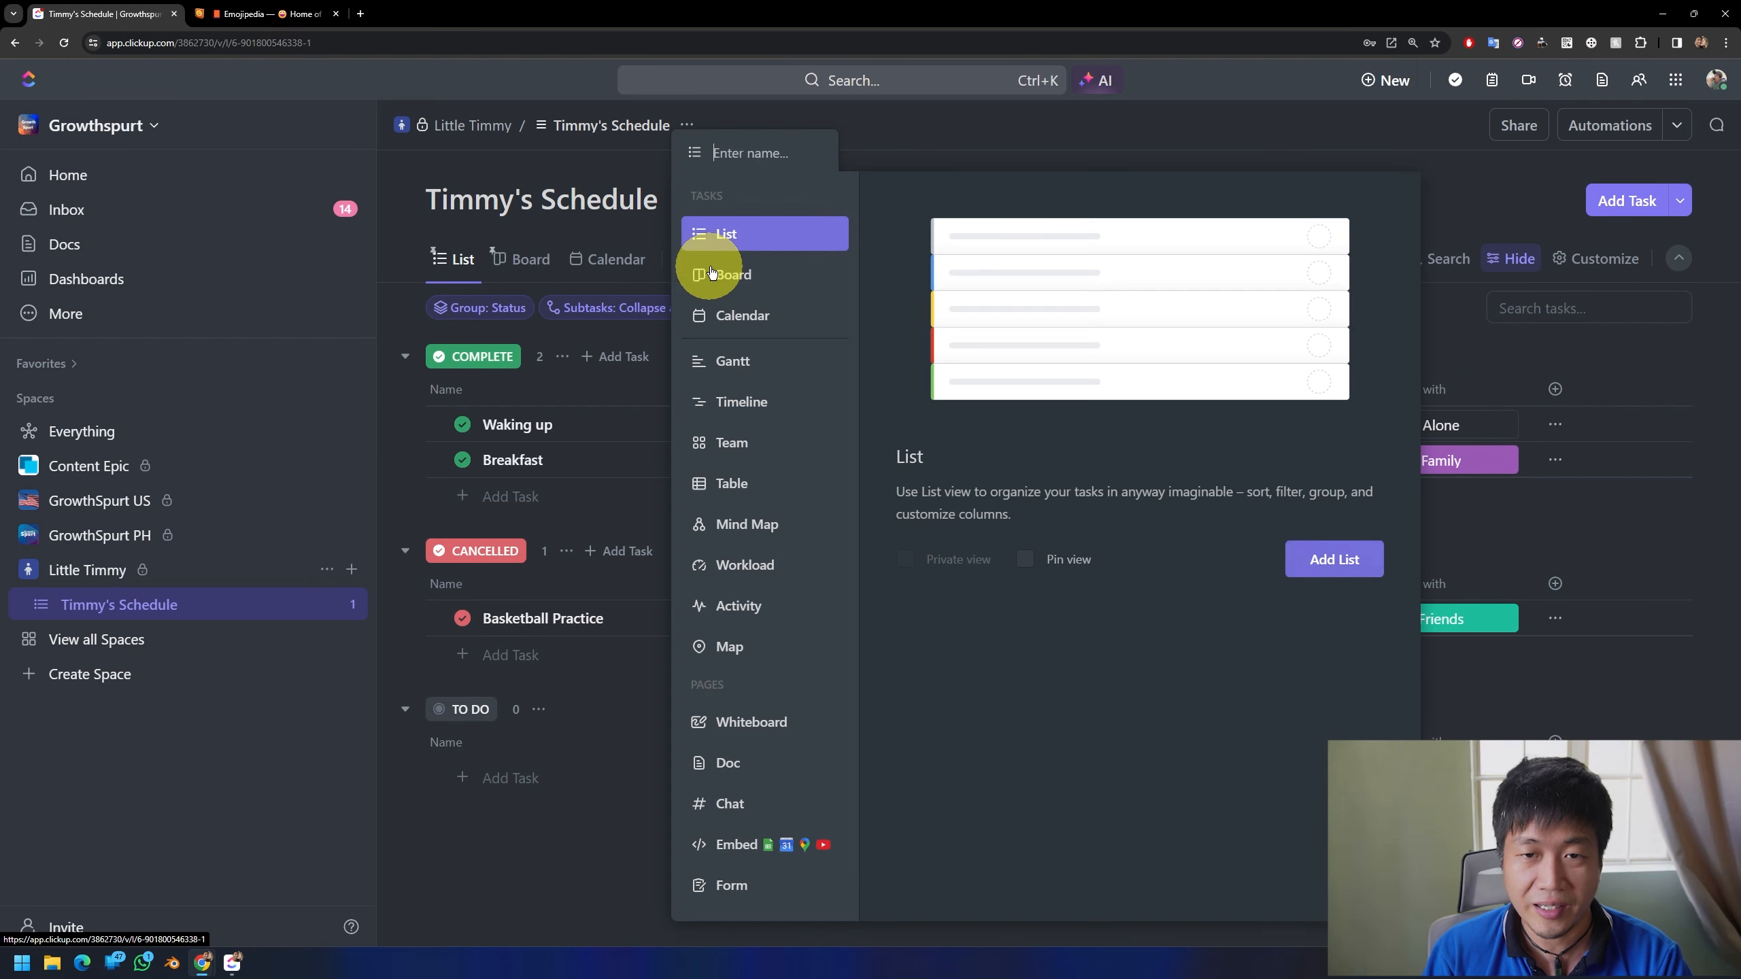
{"action": "left_click", "coordinate": [733, 762]}
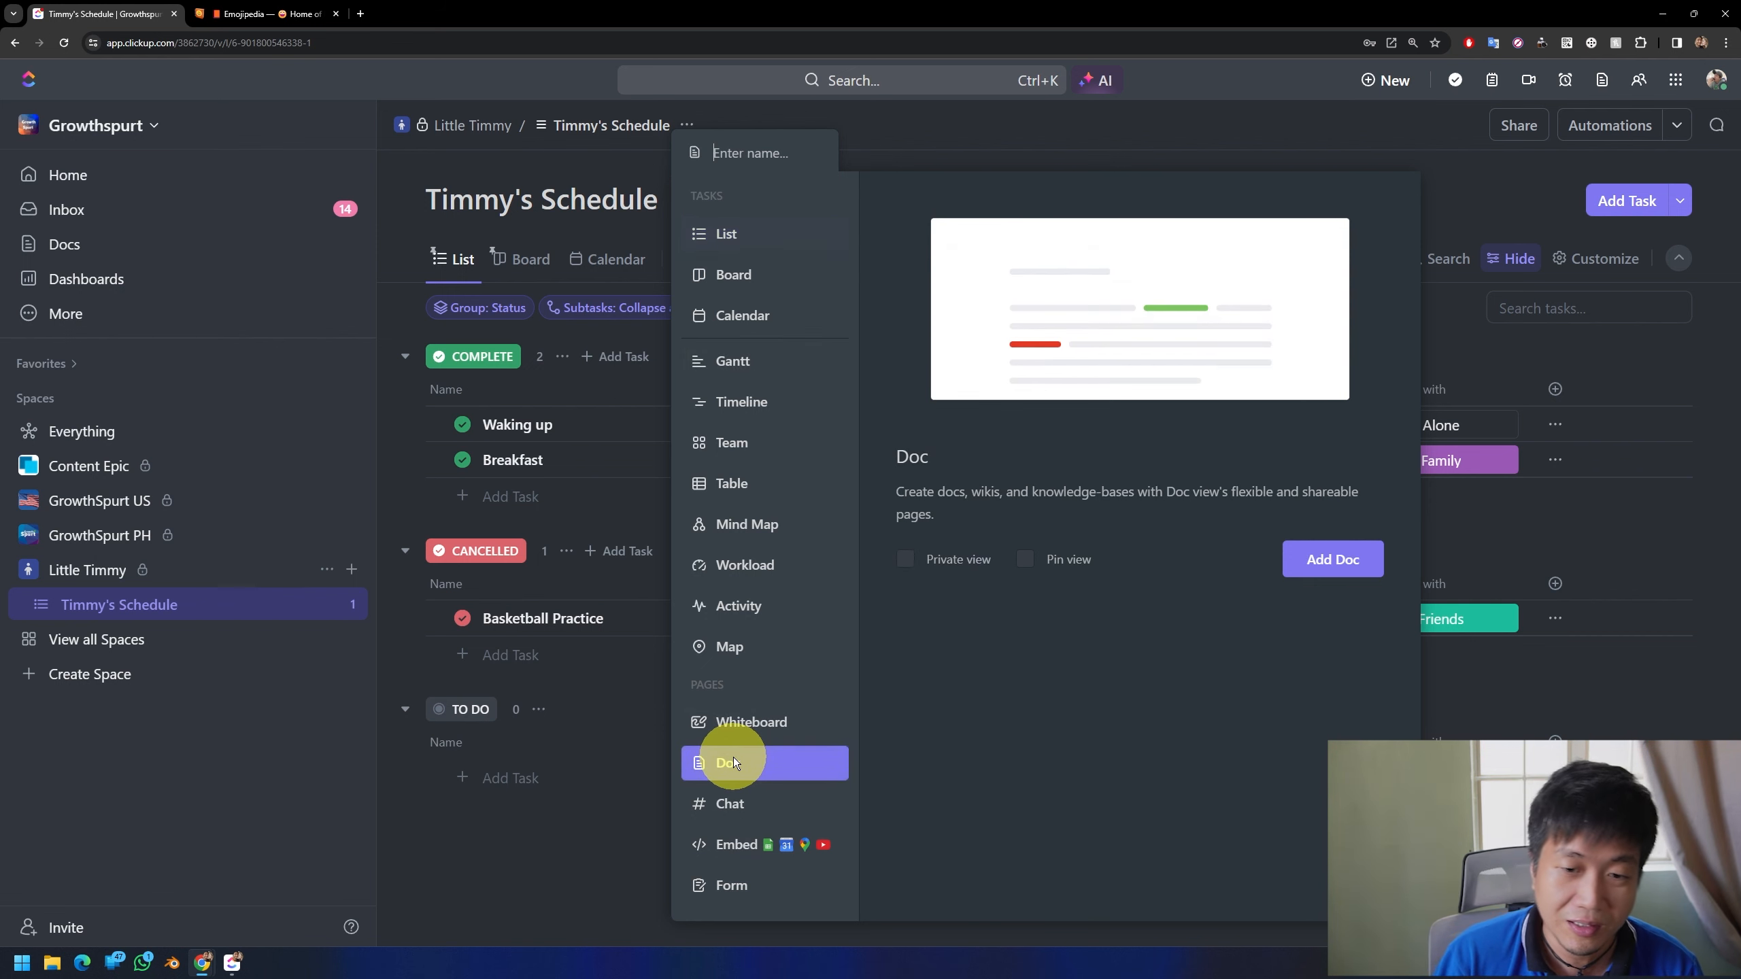
{"action": "left_click", "coordinate": [1333, 559]}
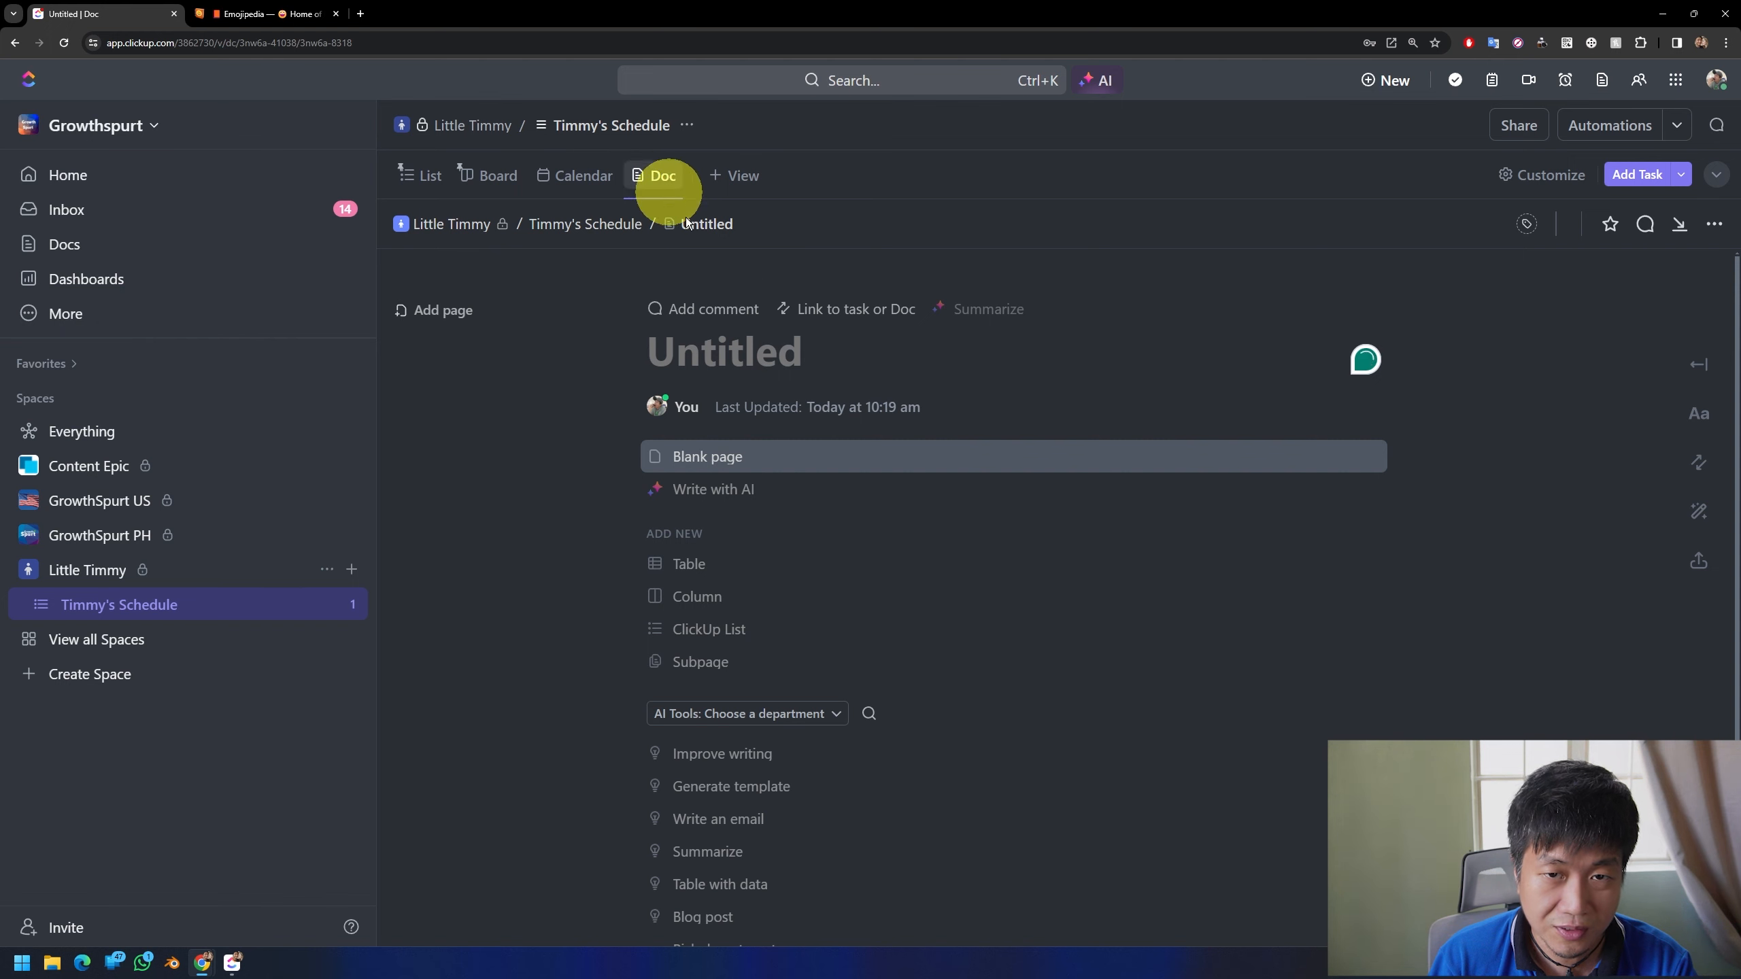
{"action": "type", "text": "Dc"}
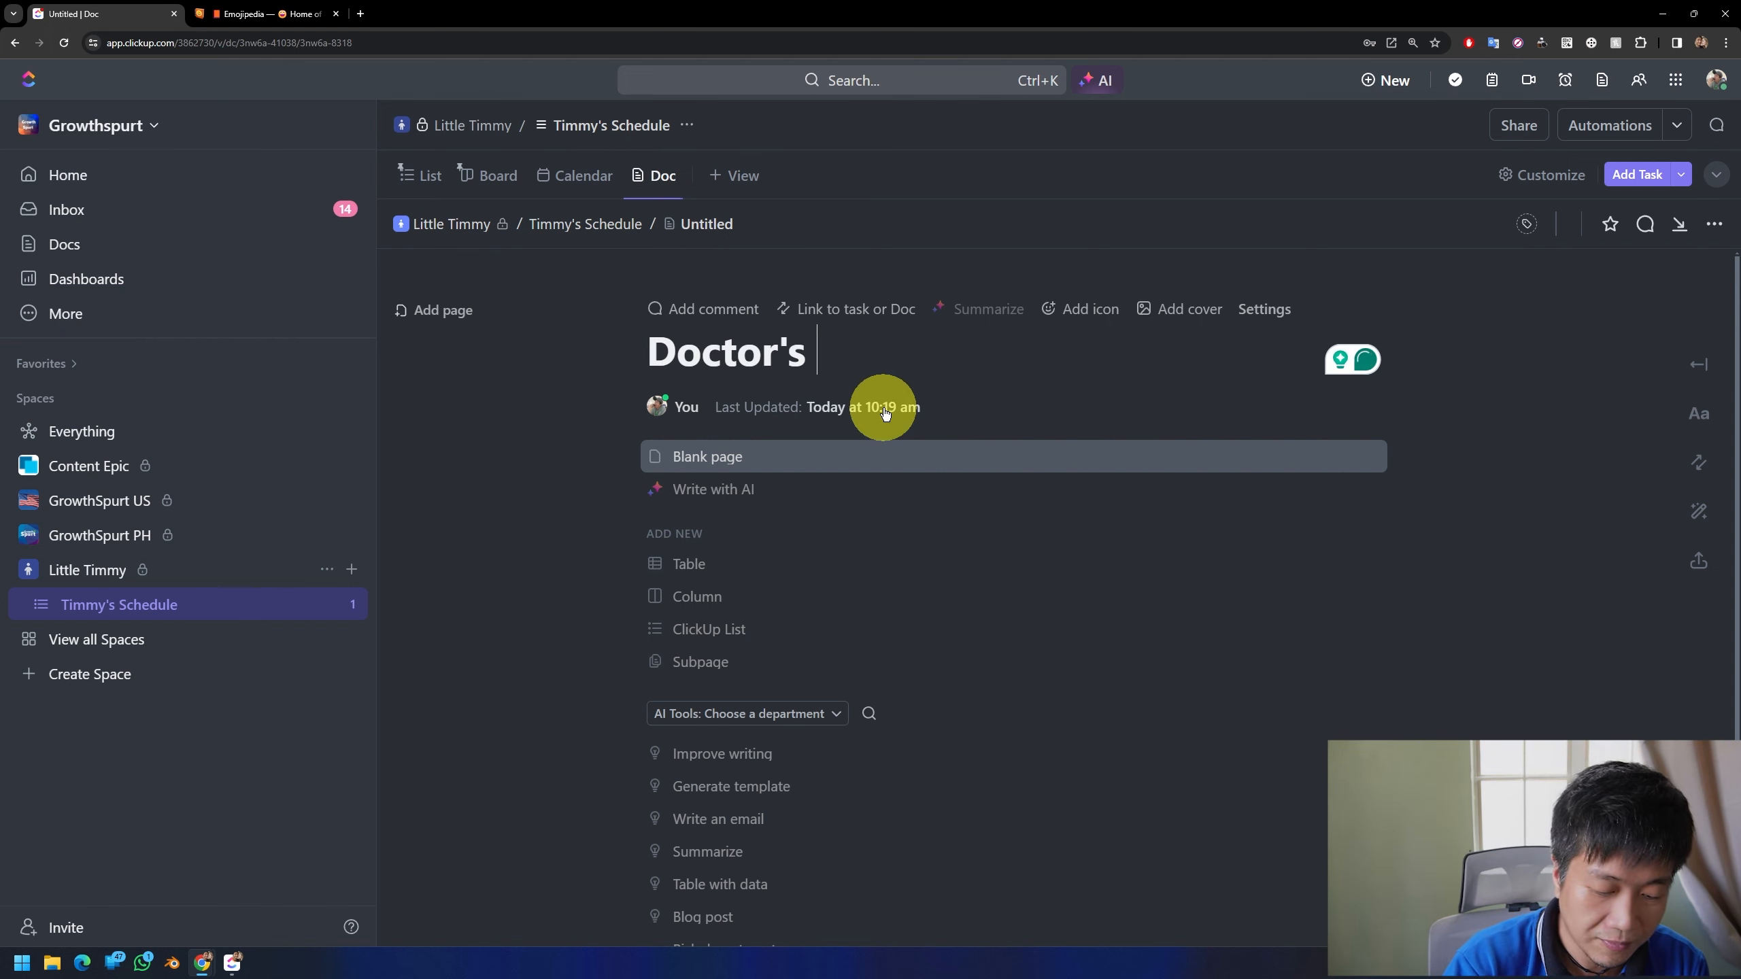
{"action": "key", "text": "Return"}
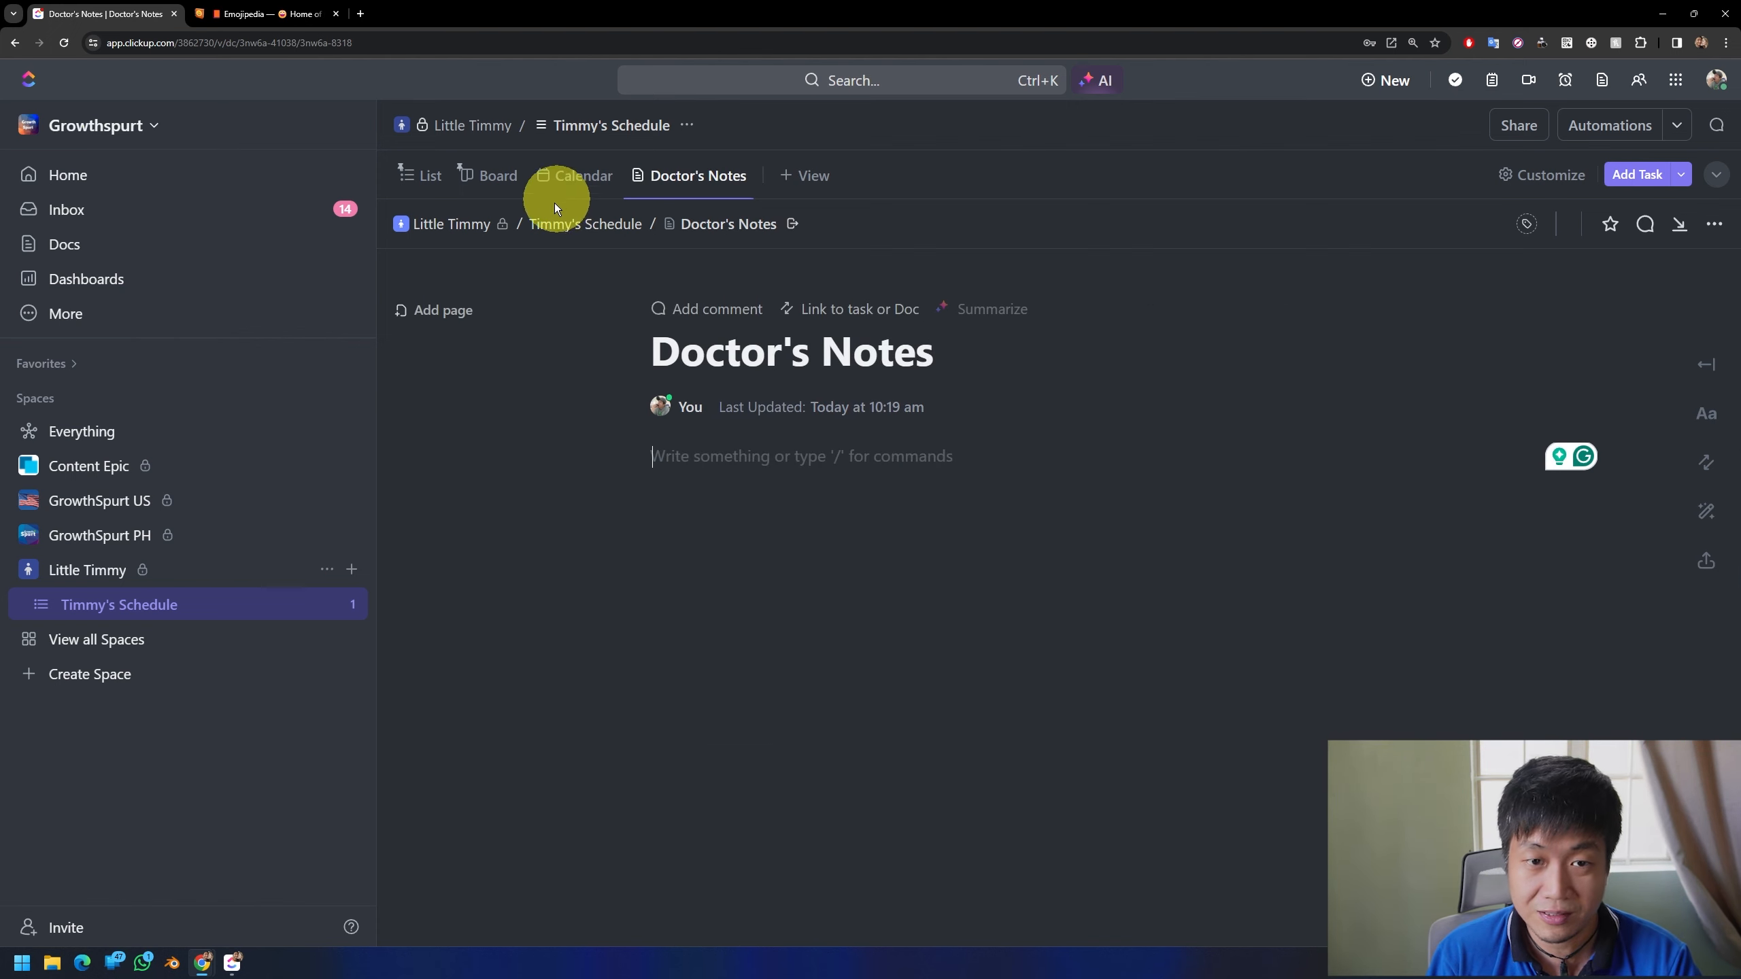
Step: Add another page titled "Vaccine Records" to the Doctor's Notes doc
{"action": "left_click", "coordinate": [443, 310]}
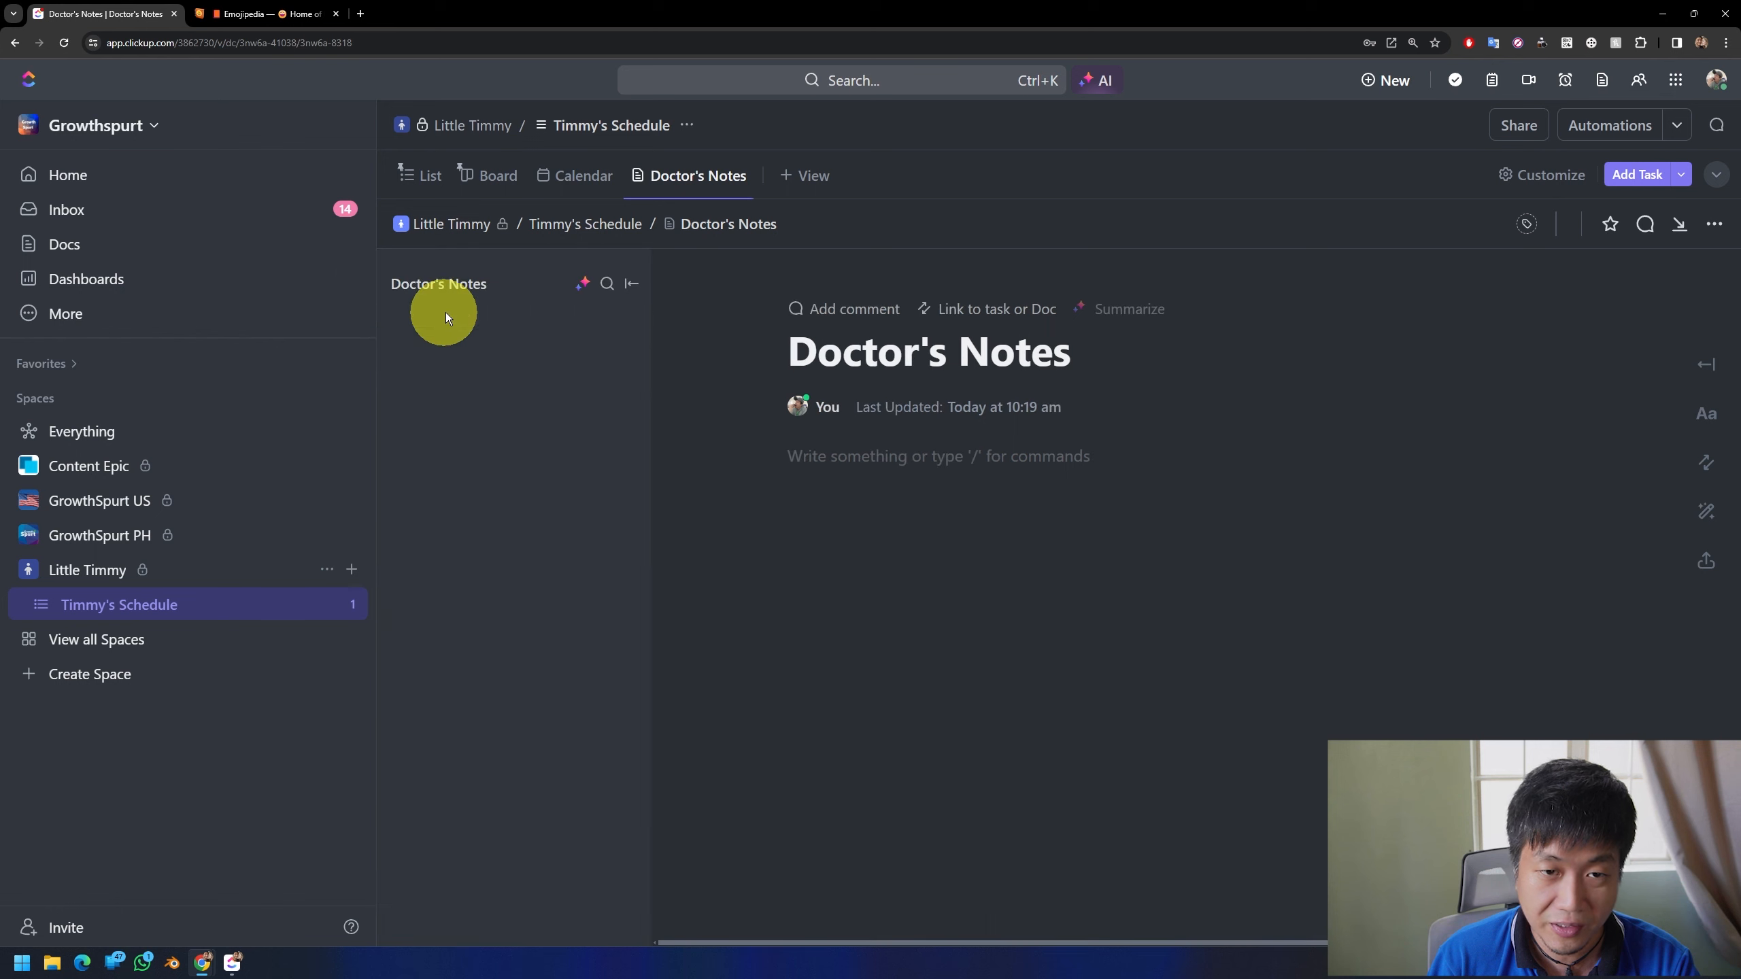
{"action": "left_click", "coordinate": [962, 358]}
{"action": "type", "text": "Vaccin"}
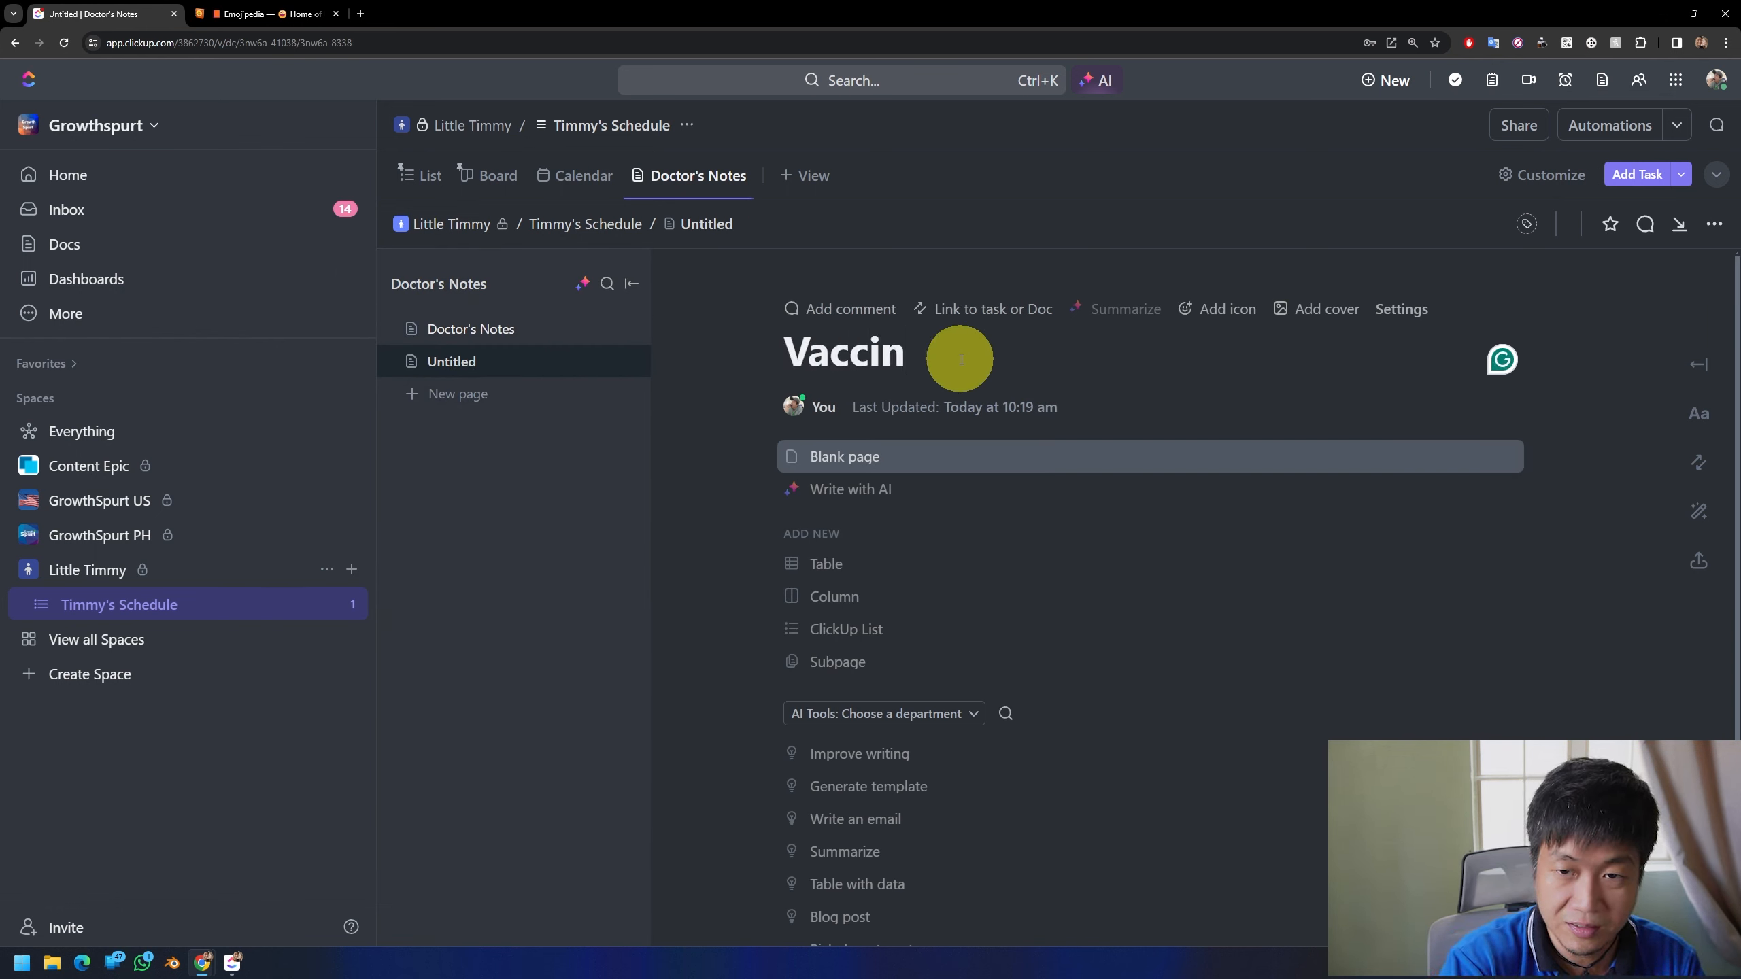
{"action": "type", "text": "e Records"}
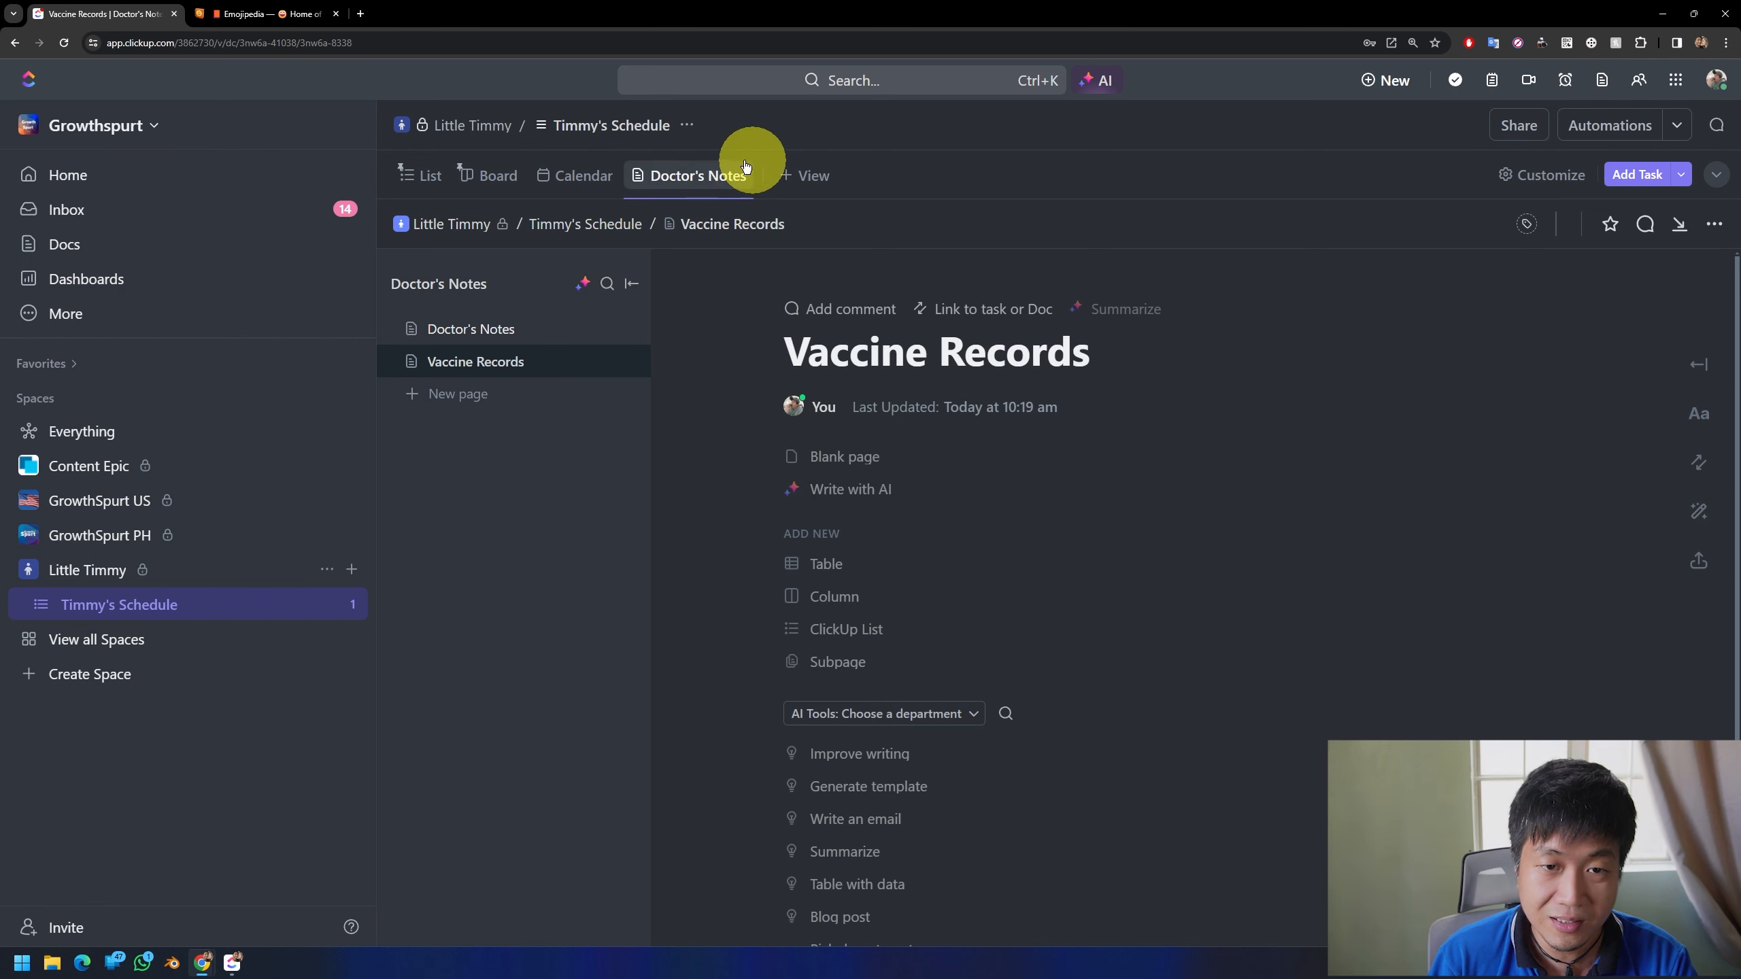
Step: Return to the schedule's List view, switch to Emojipedia and copy the Sun with Face emoji found by searching for "sunshine"
{"action": "left_click", "coordinate": [421, 176]}
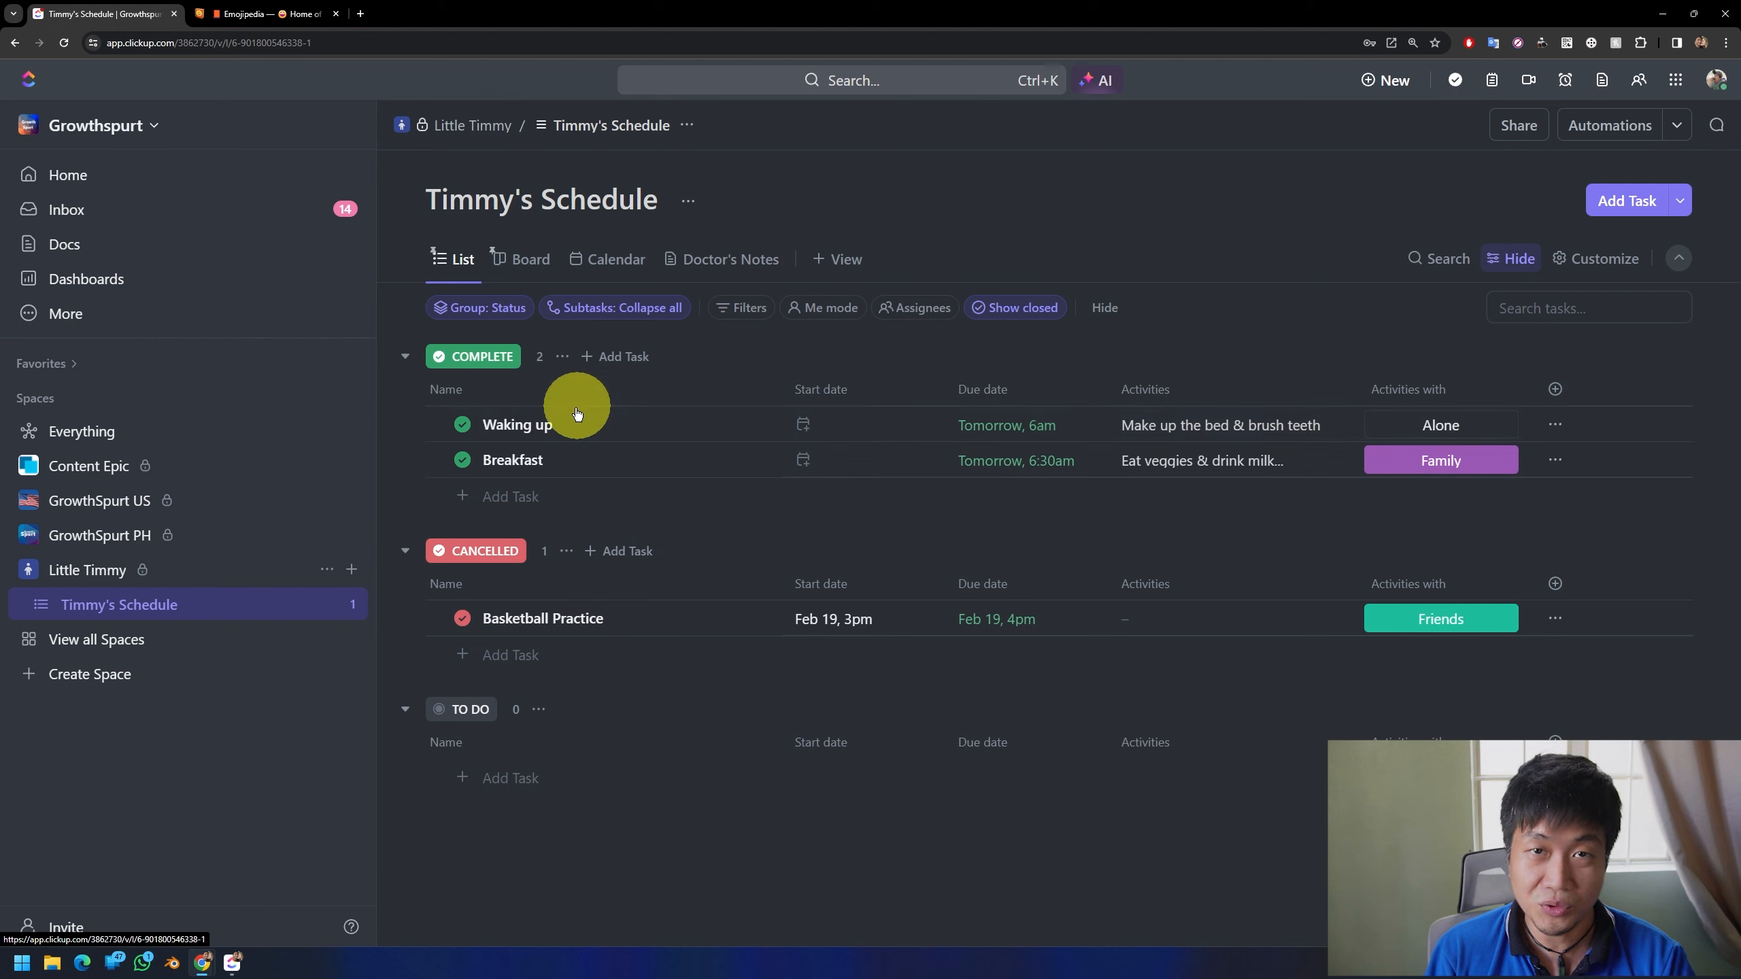
{"action": "left_click", "coordinate": [763, 425]}
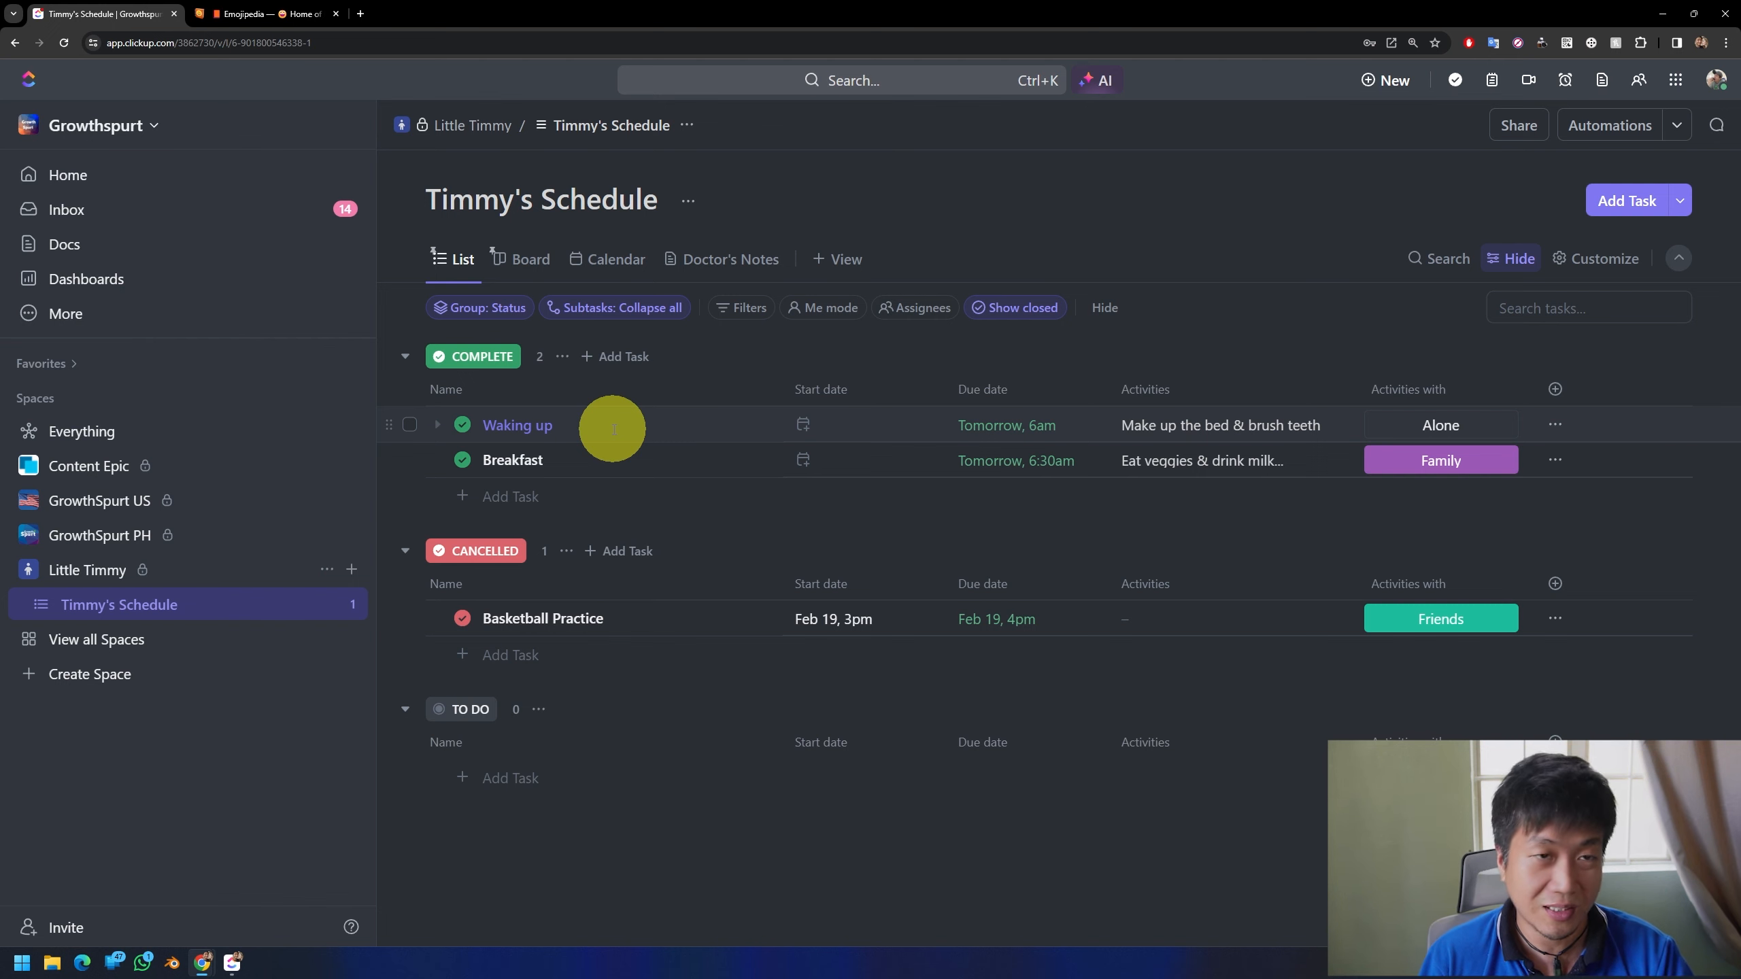
{"action": "left_click", "coordinate": [272, 14]}
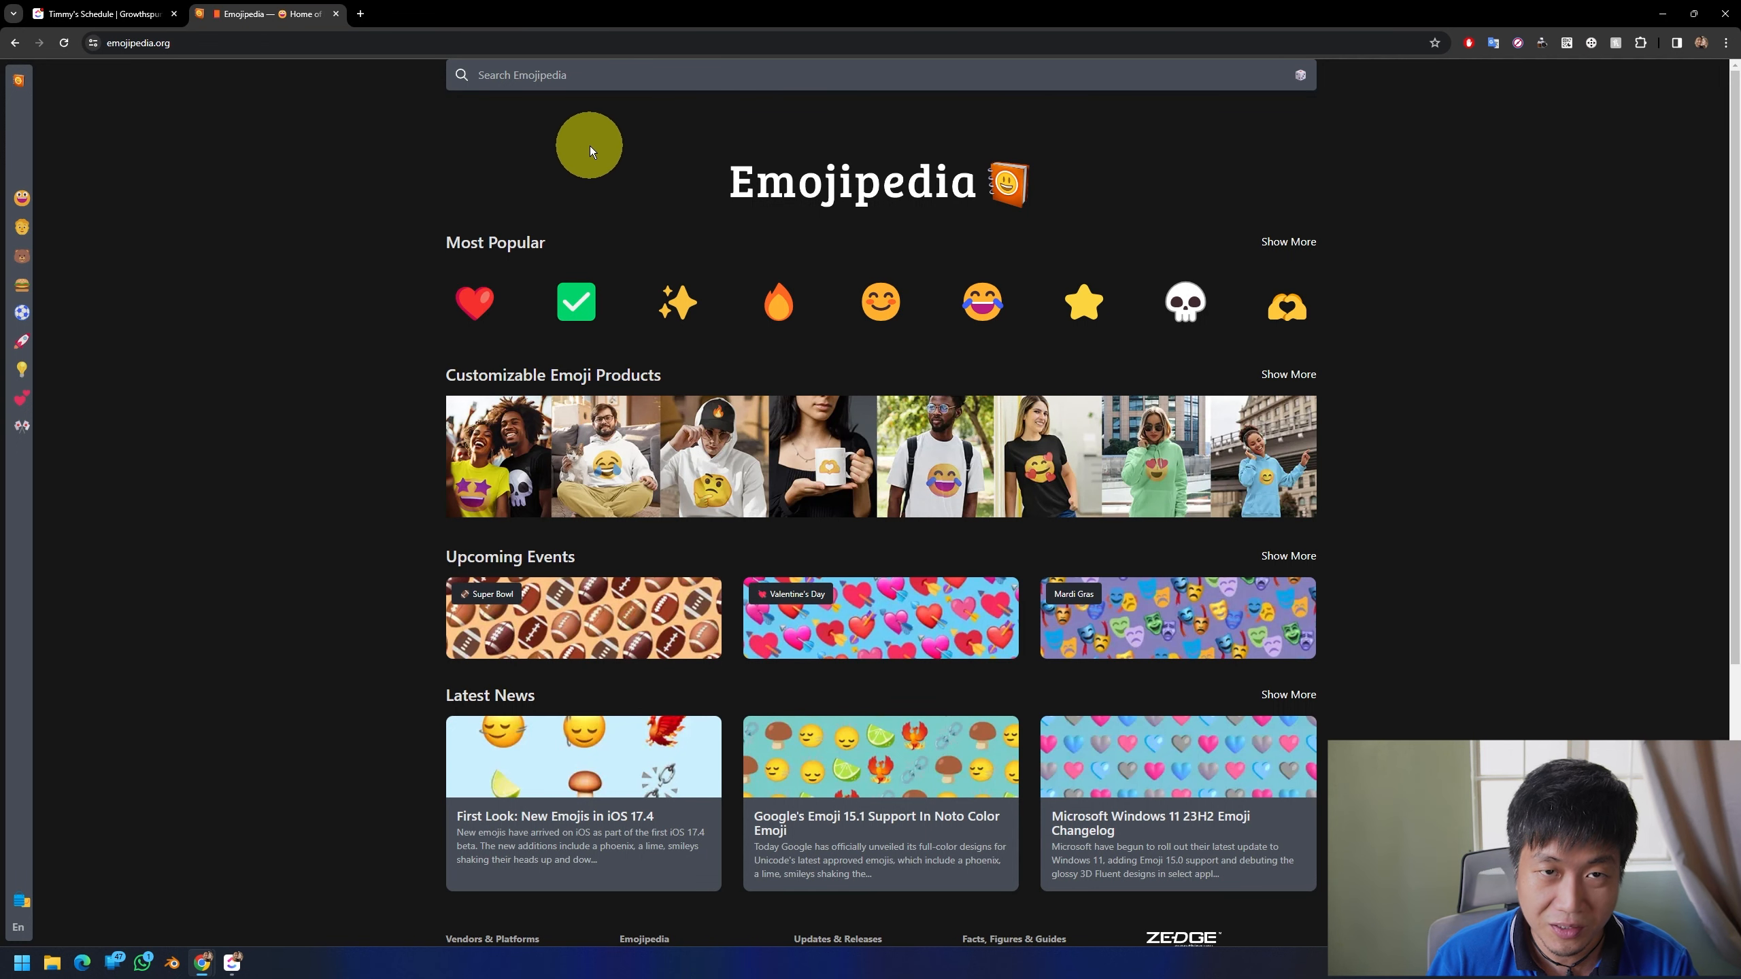
{"action": "left_click", "coordinate": [529, 81]}
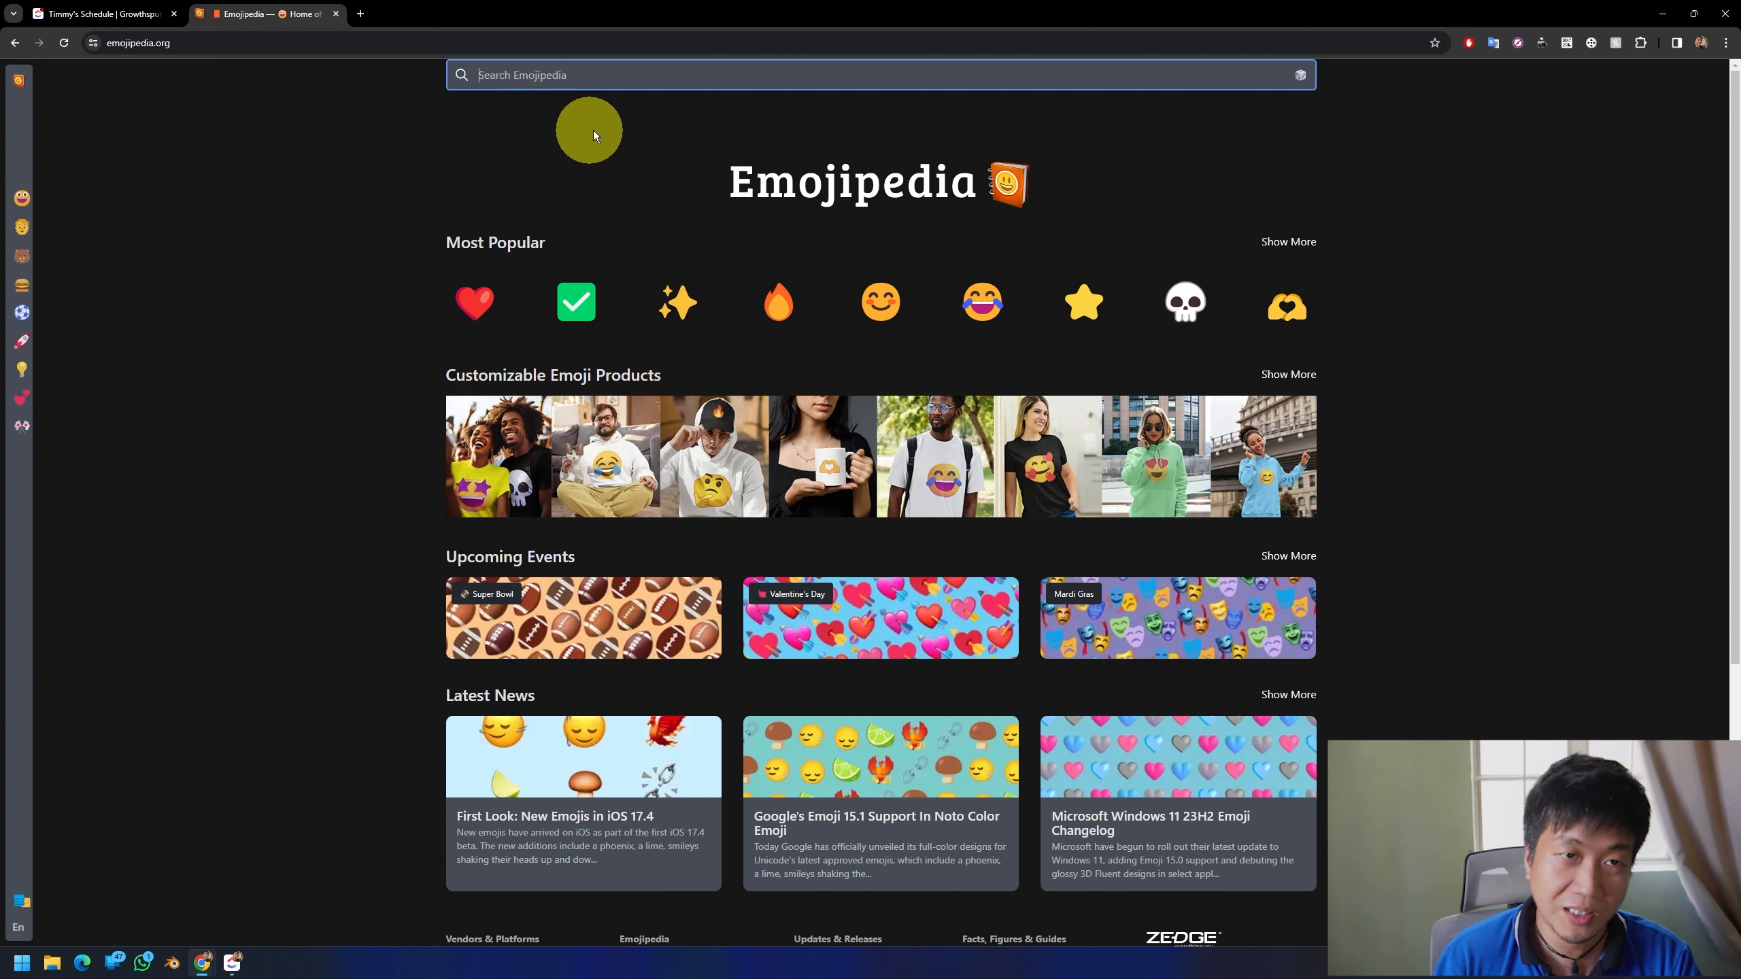
{"action": "type", "text": "sunshine"}
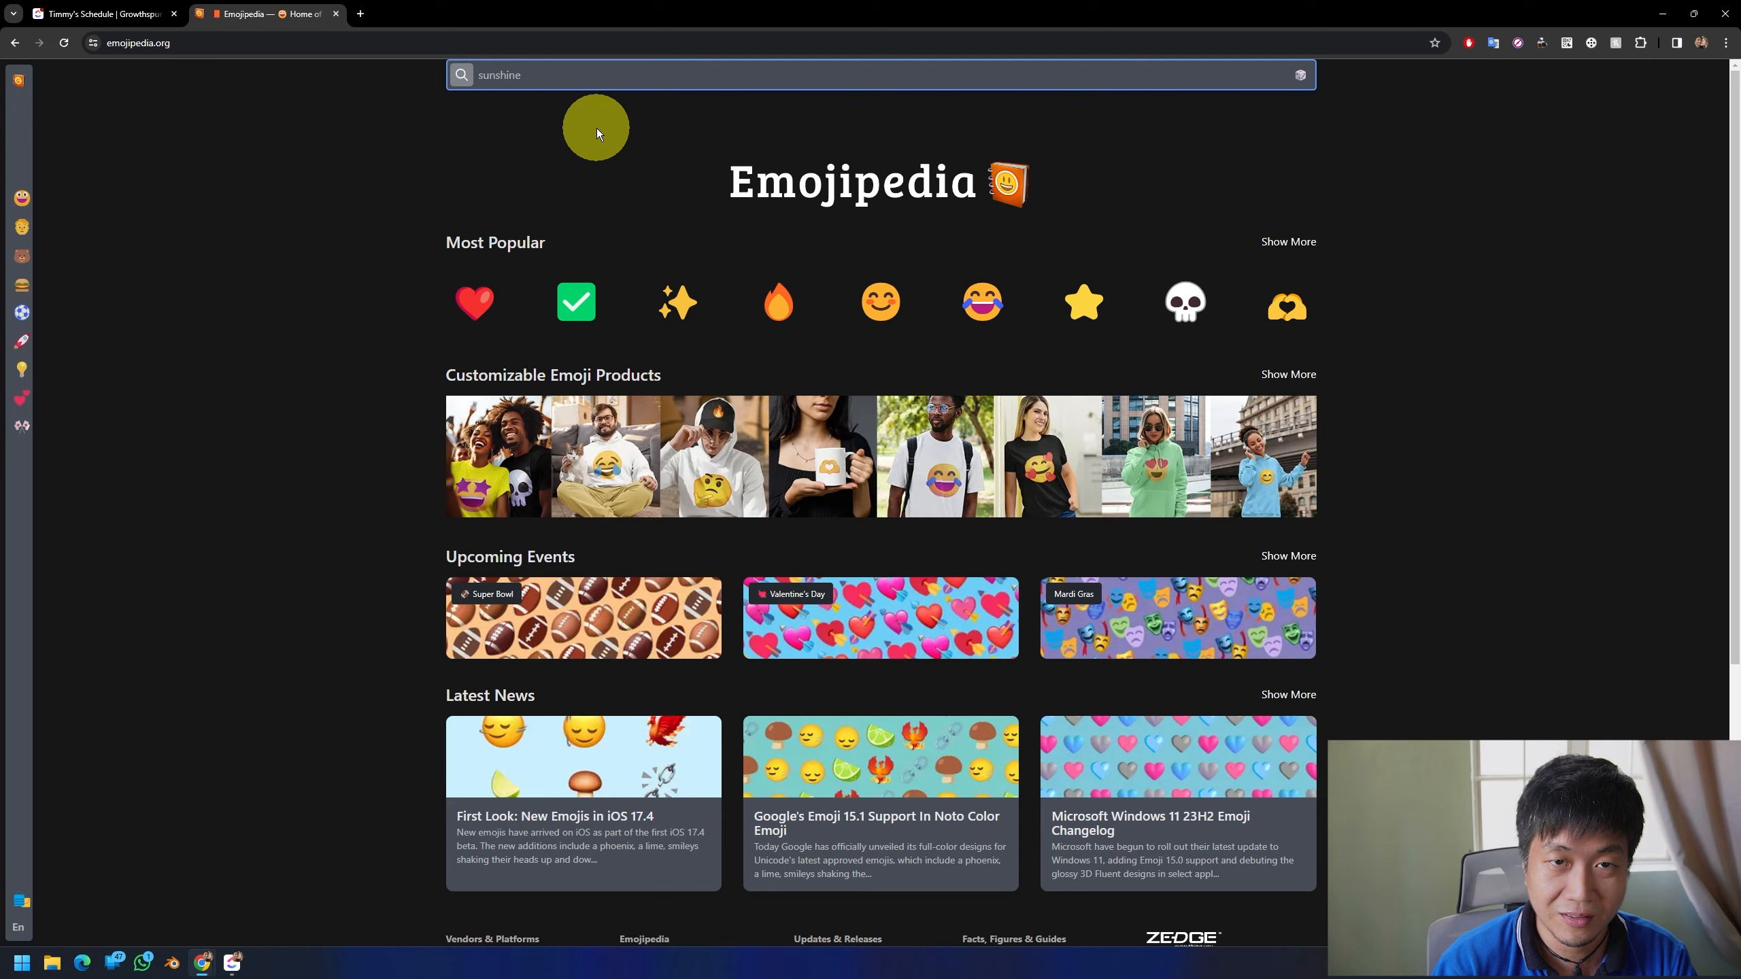
{"action": "key", "text": "Return"}
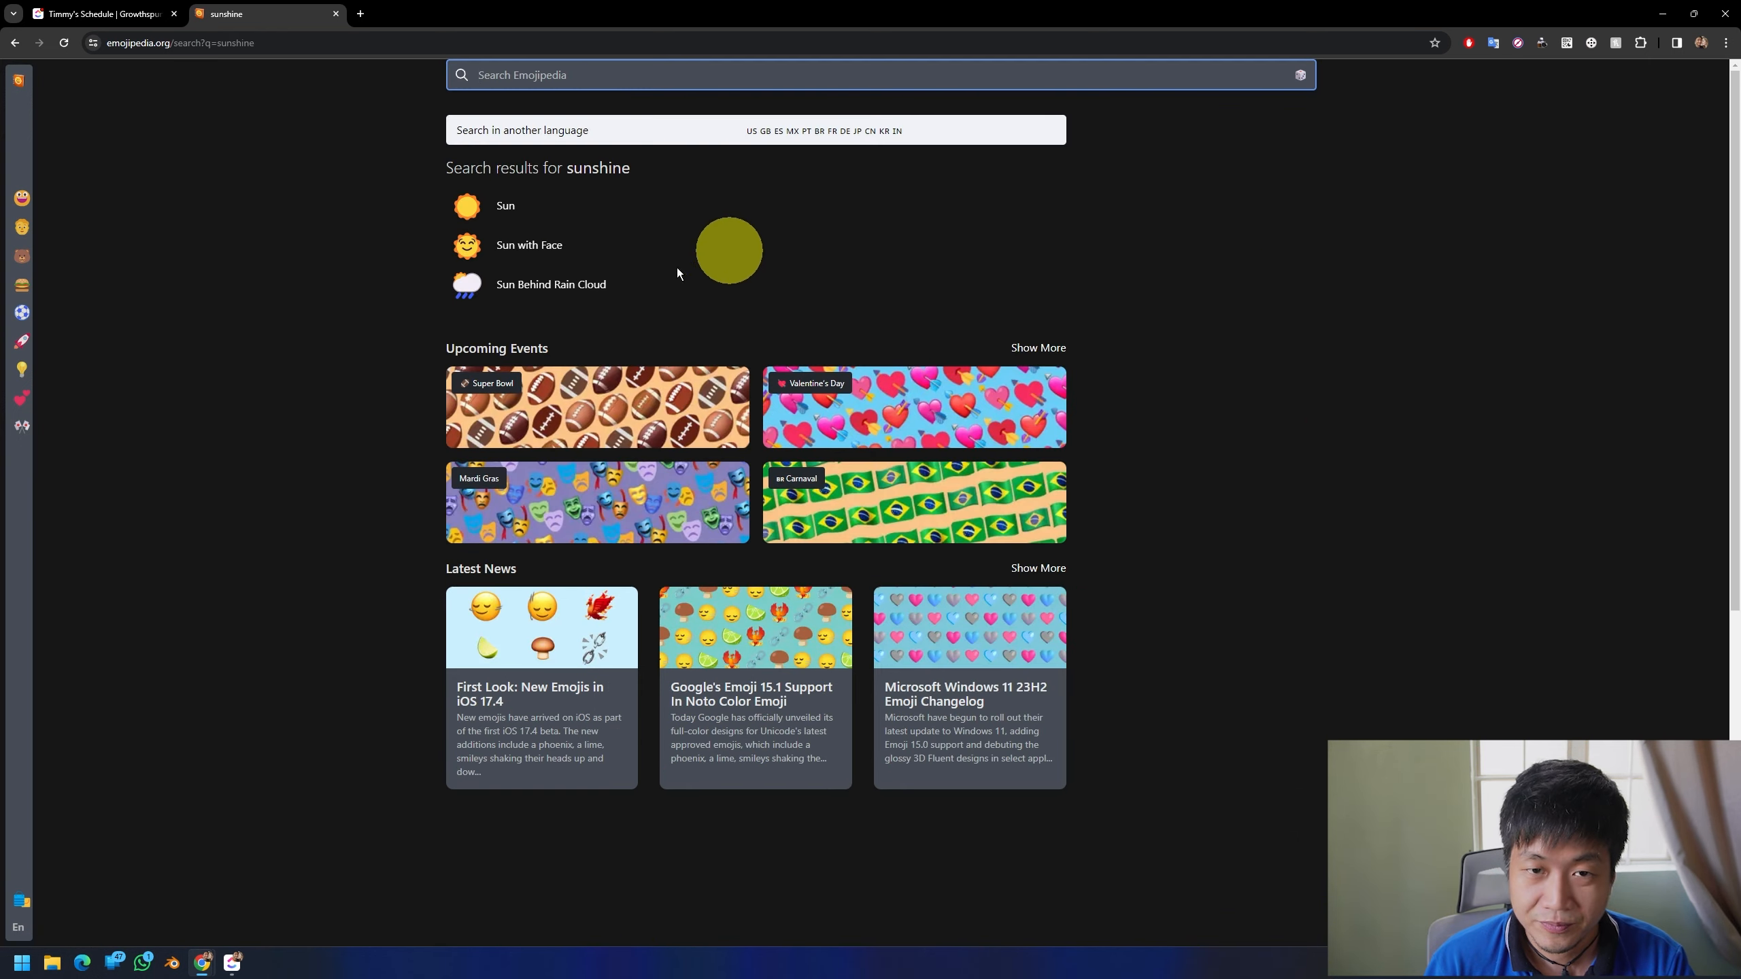
{"action": "left_click", "coordinate": [507, 257]}
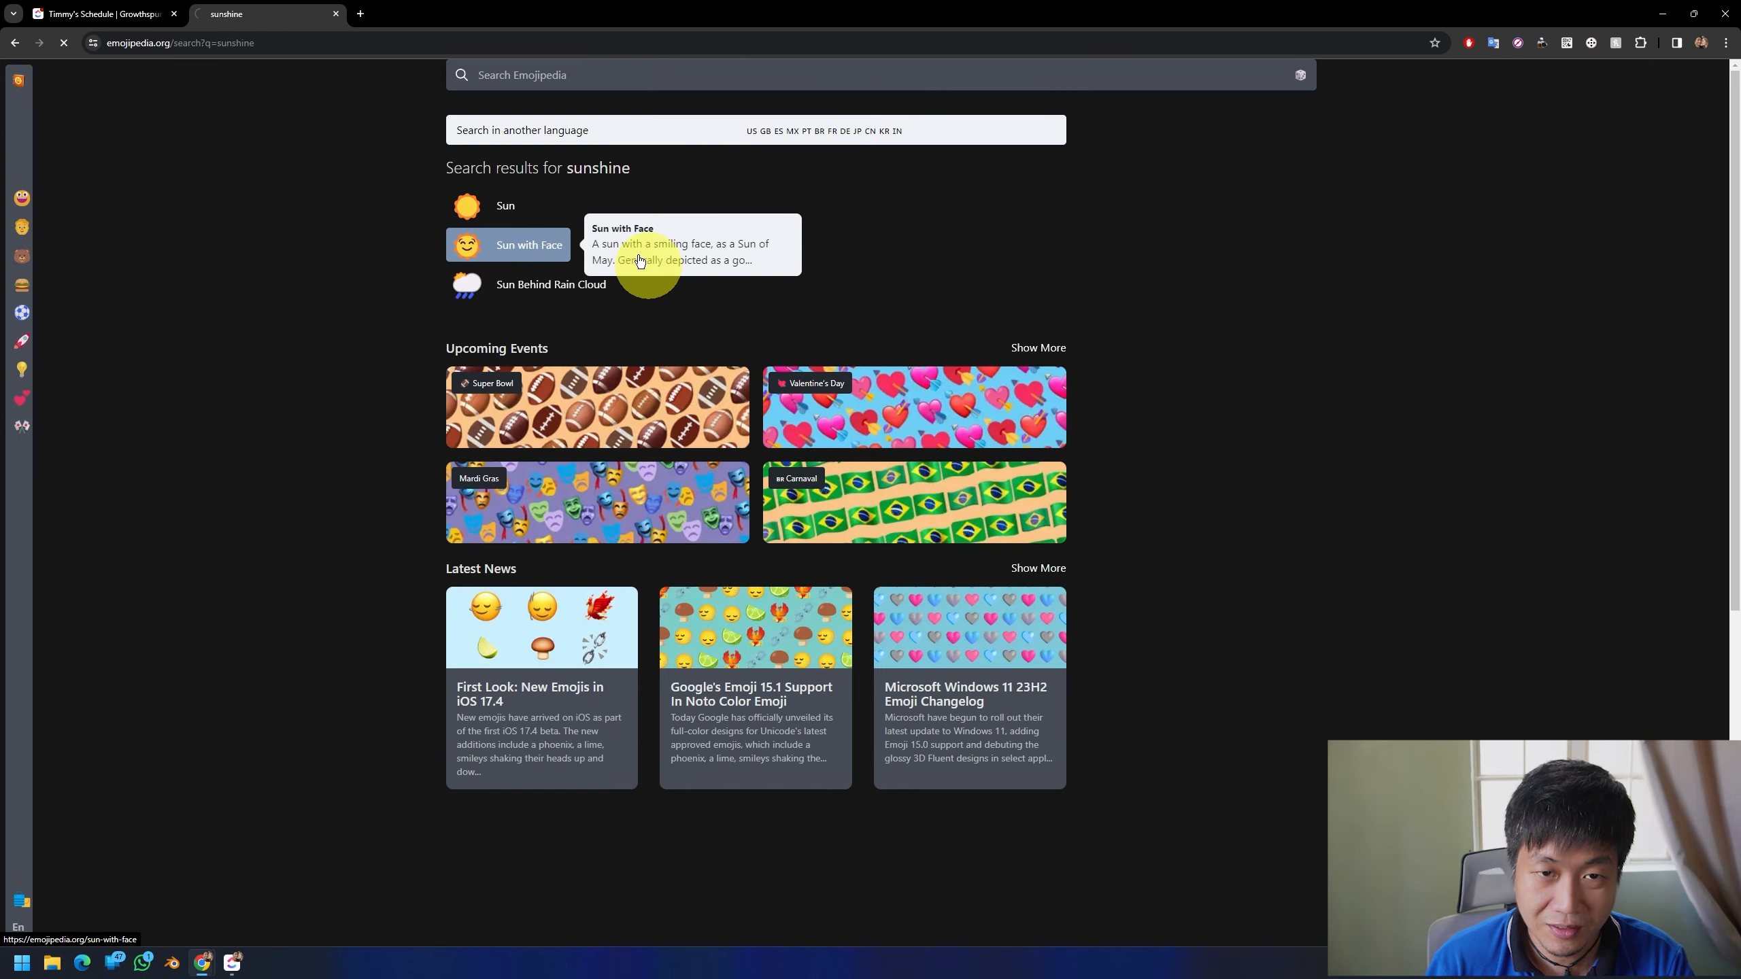
{"action": "left_click", "coordinate": [537, 218]}
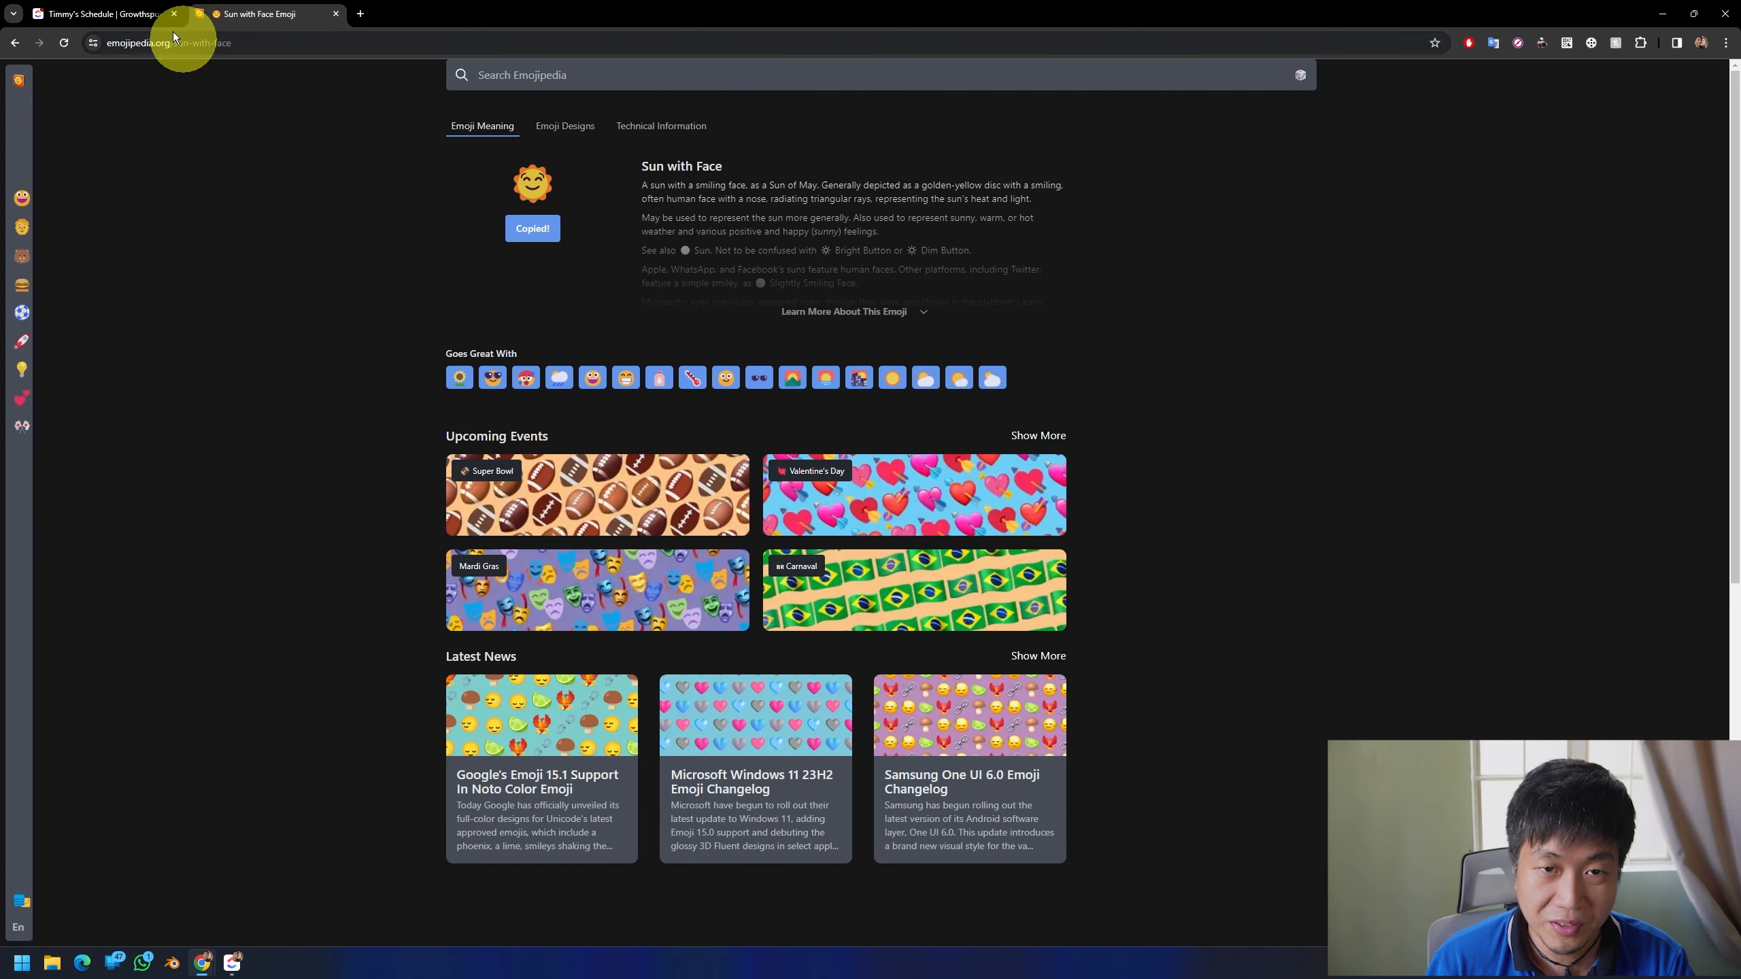
Step: Switch back to ClickUp and add the copied Sun with Face emoji to the end of the "Waking up" task's name
{"action": "left_click", "coordinate": [137, 14]}
{"action": "left_click", "coordinate": [762, 424]}
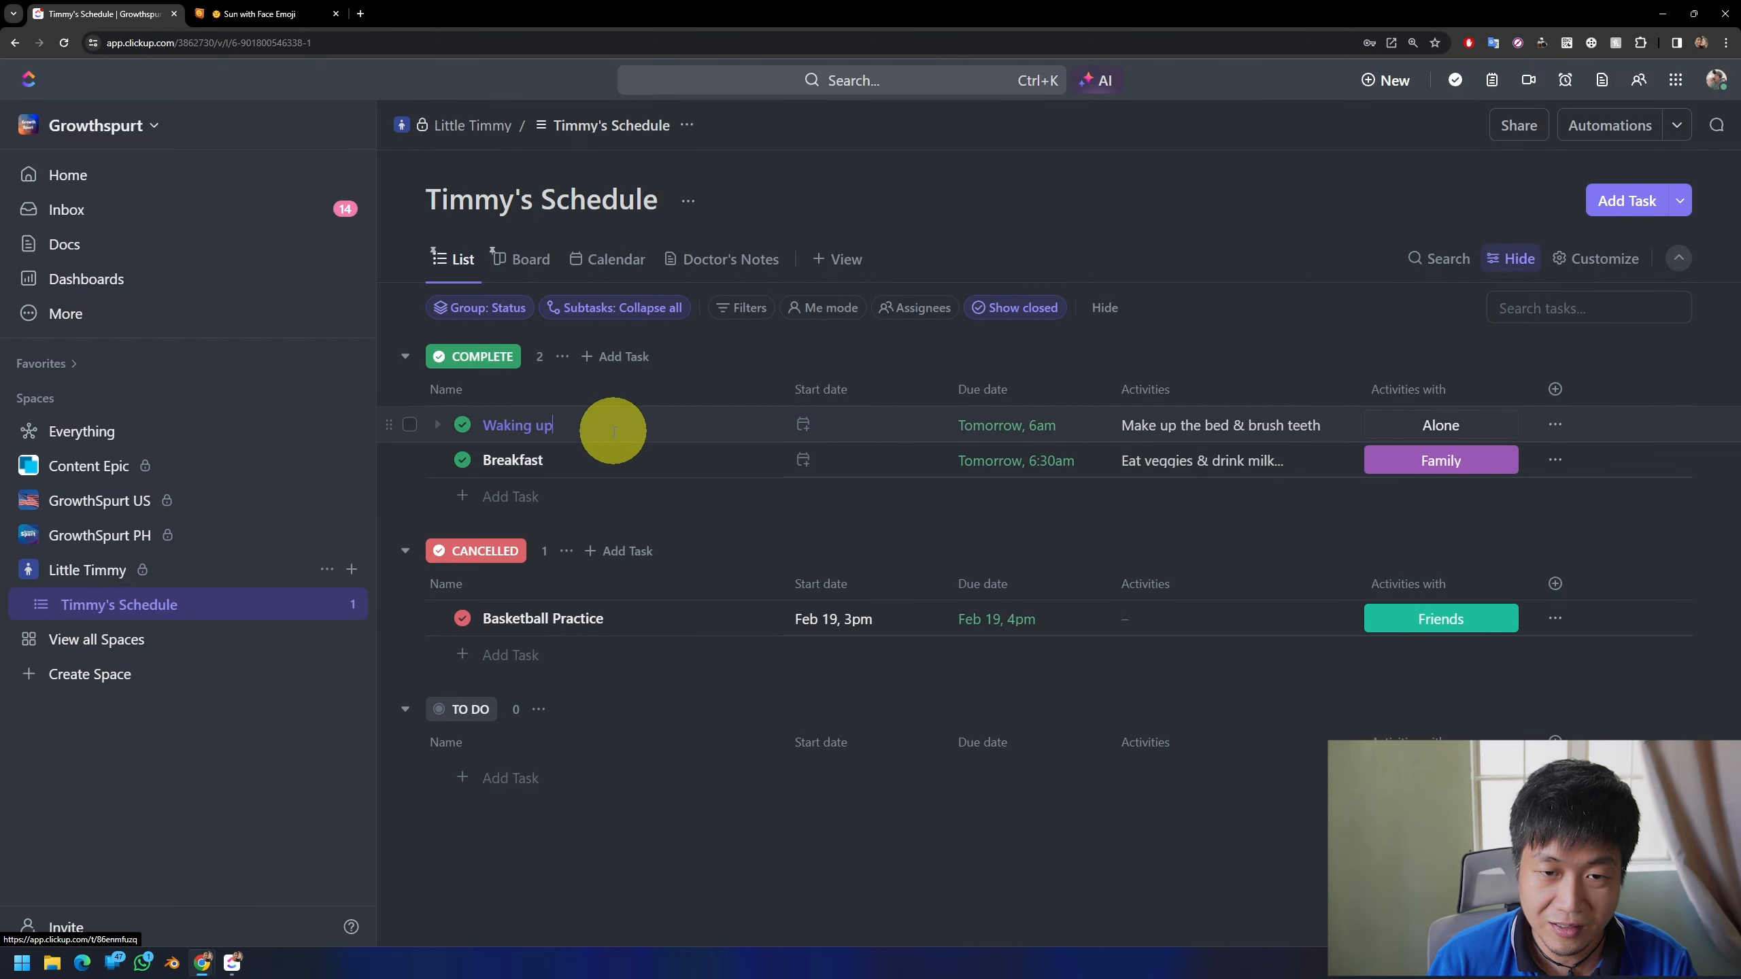
{"action": "key", "text": "ctrl+v"}
{"action": "left_click", "coordinate": [620, 858]}
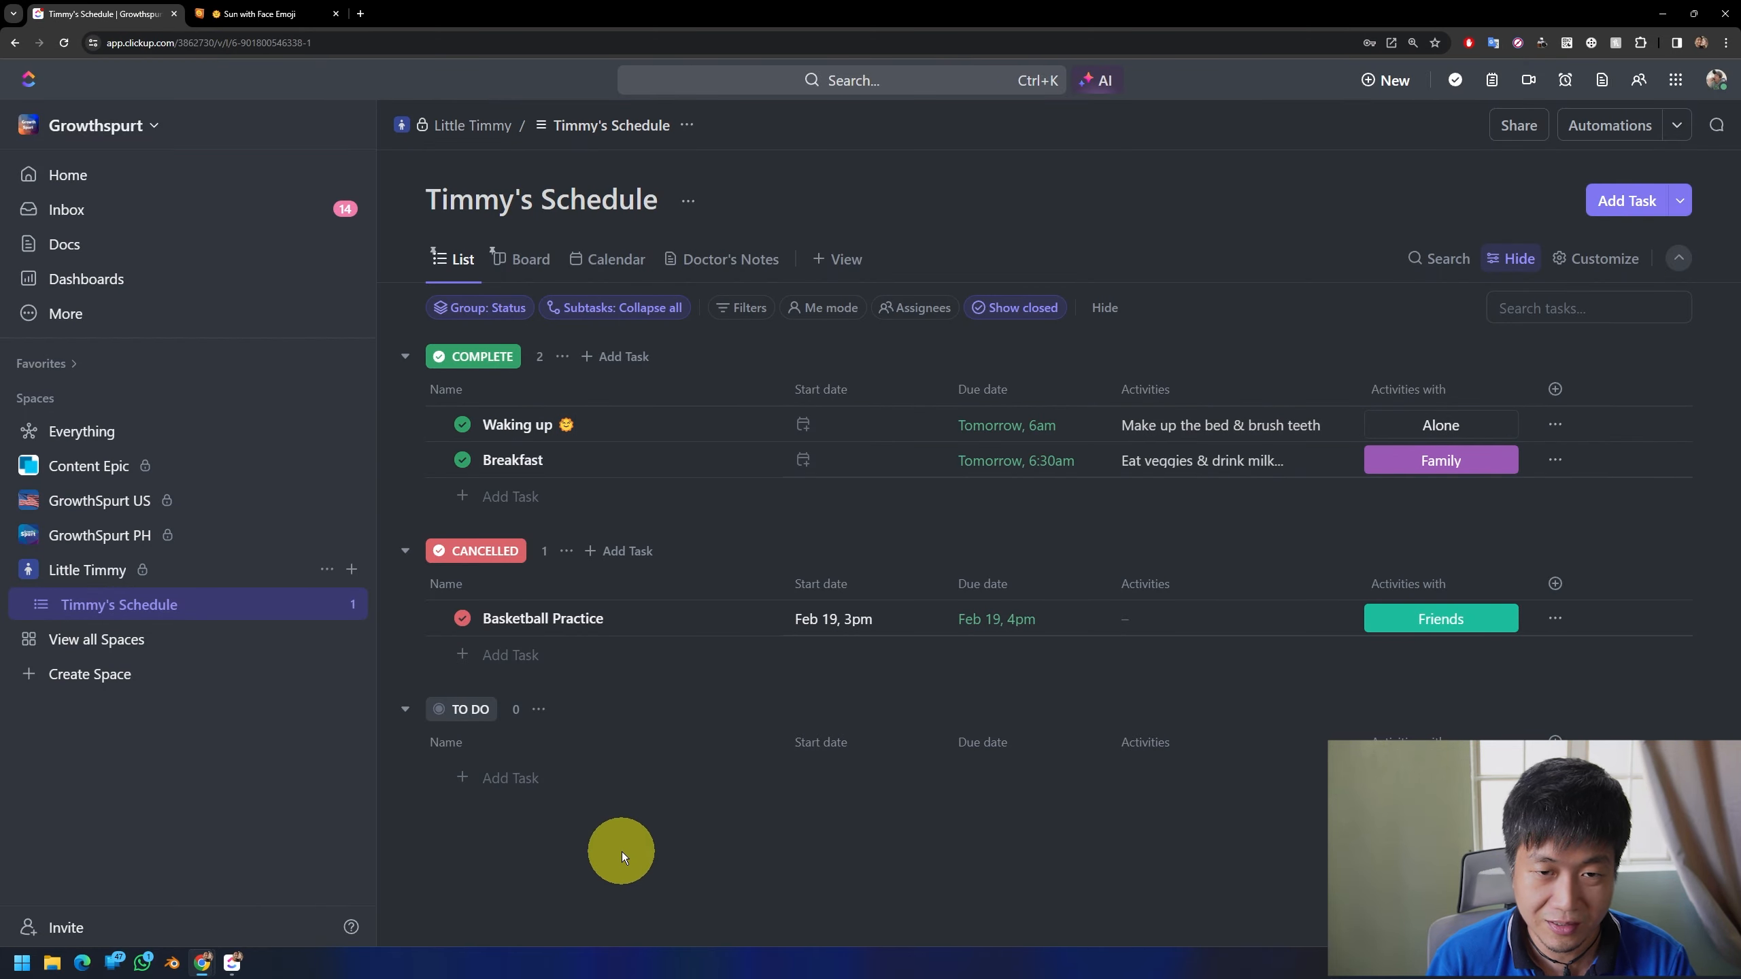